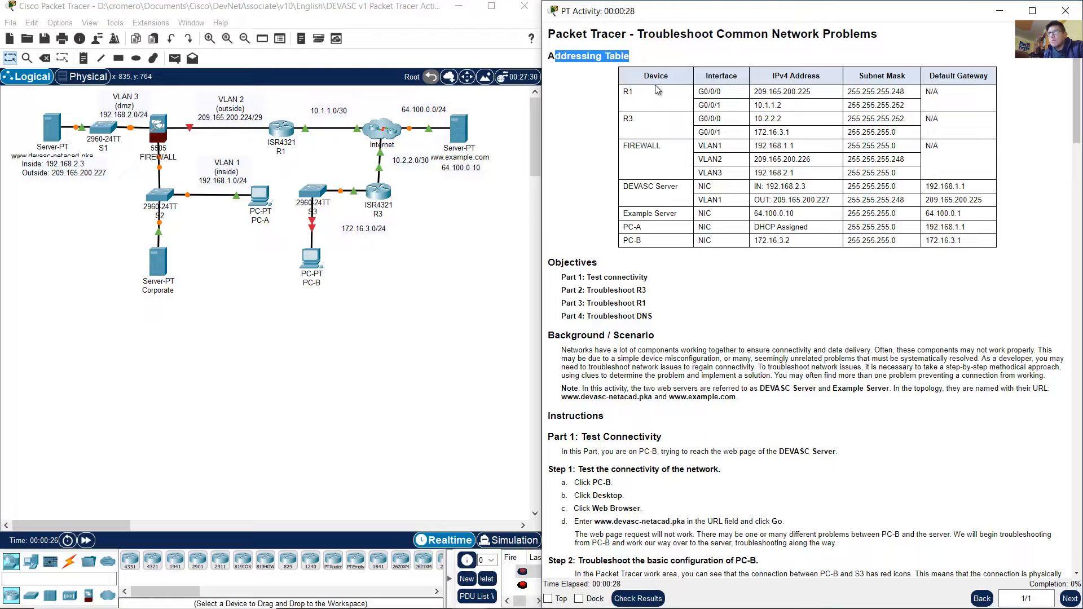
- Enlarge the activity instructions and compare the addressing table entries for routers R1 and R3 with those devices in the topology
{"action": "left_click", "coordinate": [610, 103]}
{"action": "right_click", "coordinate": [578, 105]}
{"action": "left_click", "coordinate": [592, 131]}
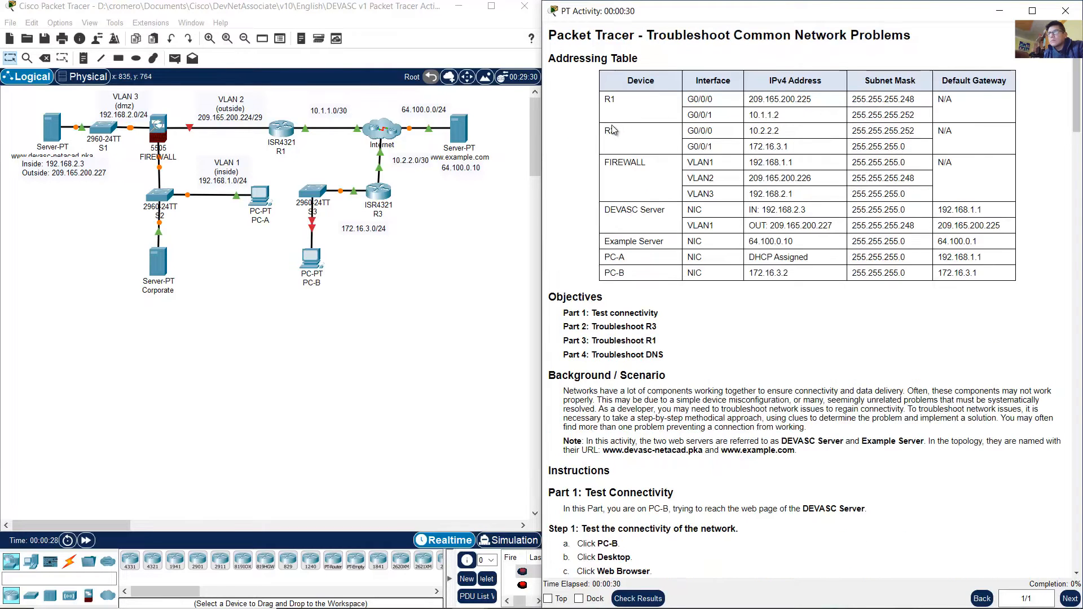
{"action": "right_click", "coordinate": [591, 131]}
{"action": "left_click", "coordinate": [600, 152]}
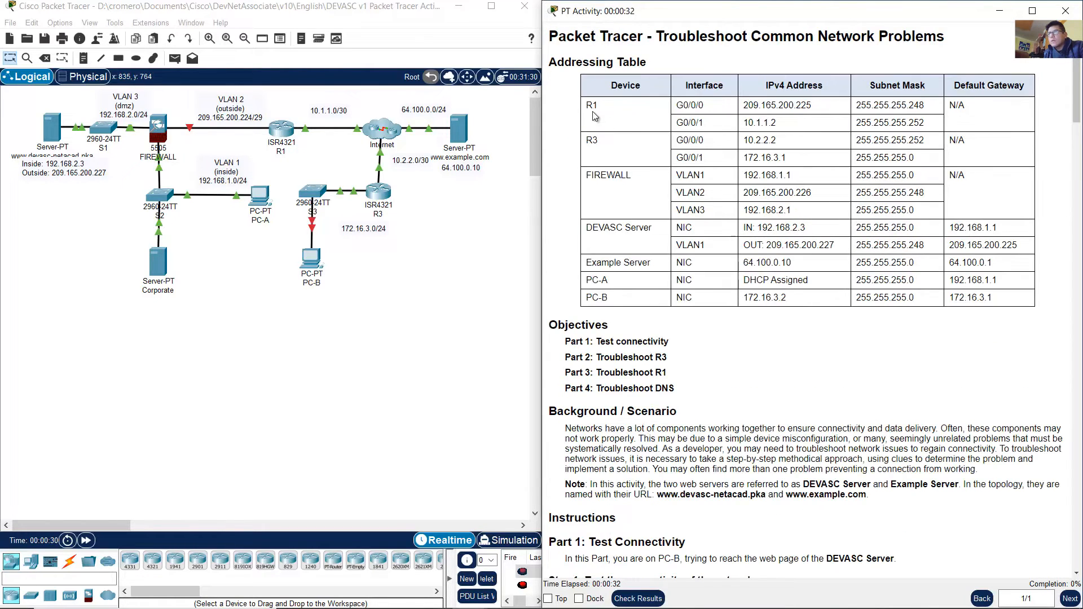
{"action": "left_click_drag", "start_coordinate": [616, 112], "coordinate": [973, 123]}
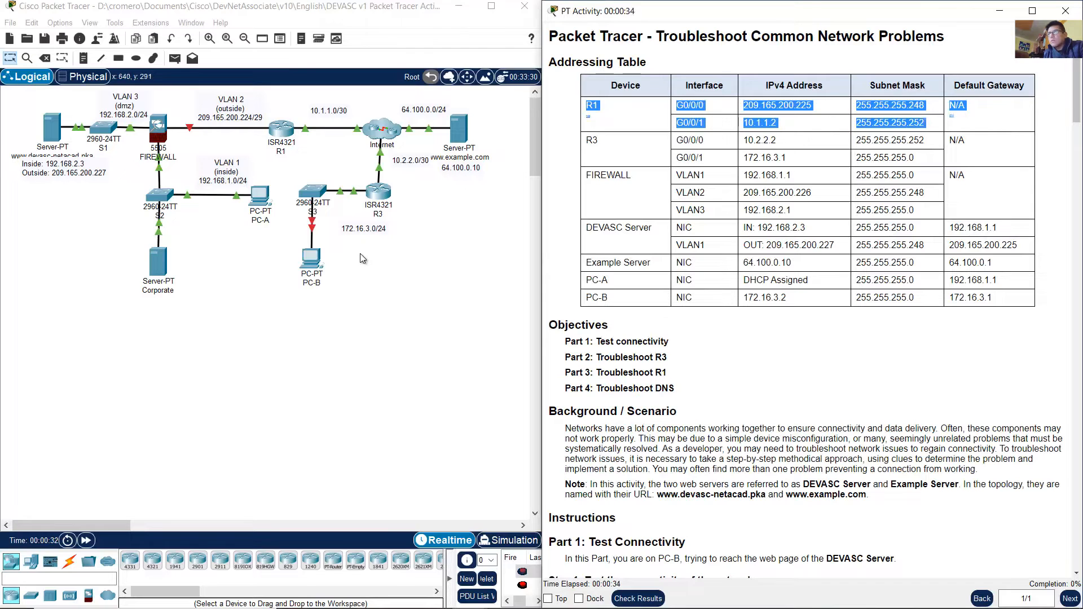
{"action": "left_click_drag", "start_coordinate": [323, 160], "coordinate": [250, 100]}
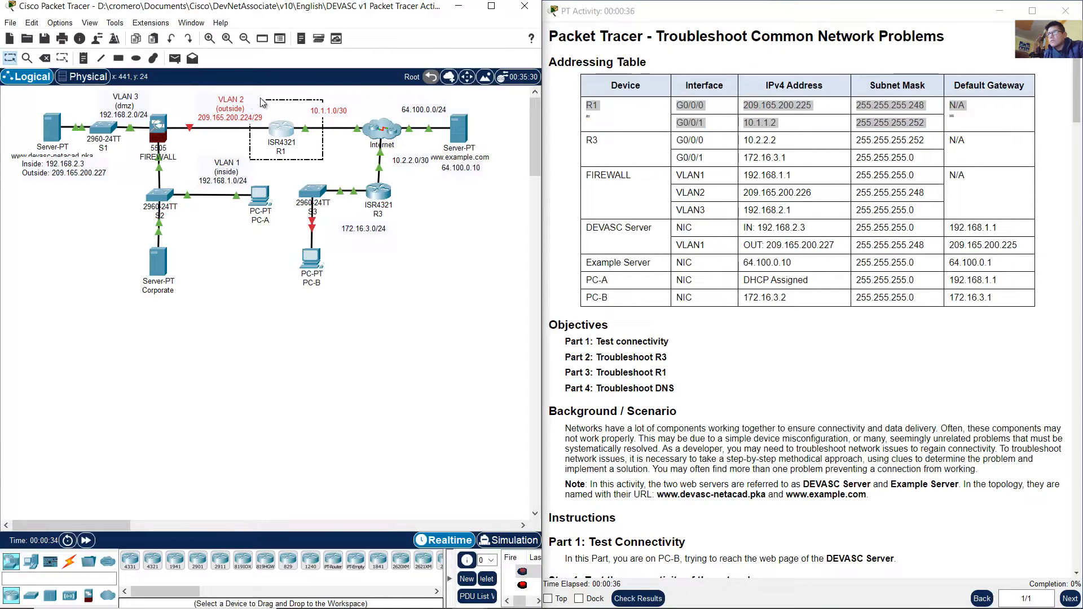
{"action": "left_click_drag", "start_coordinate": [588, 139], "coordinate": [980, 165]}
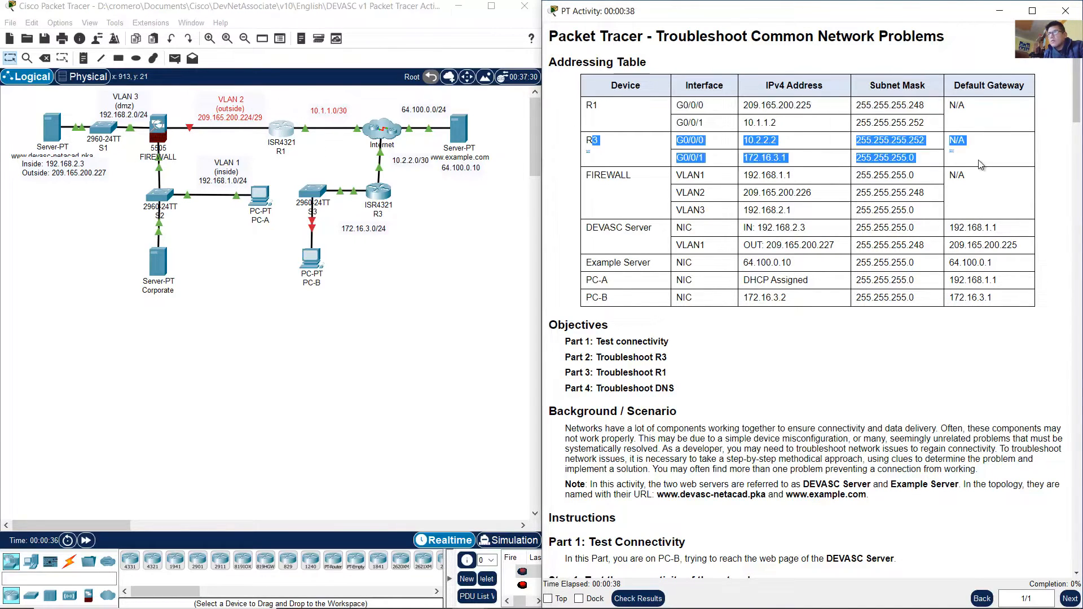
{"action": "left_click_drag", "start_coordinate": [432, 259], "coordinate": [345, 160]}
{"action": "left_click", "coordinate": [784, 199]}
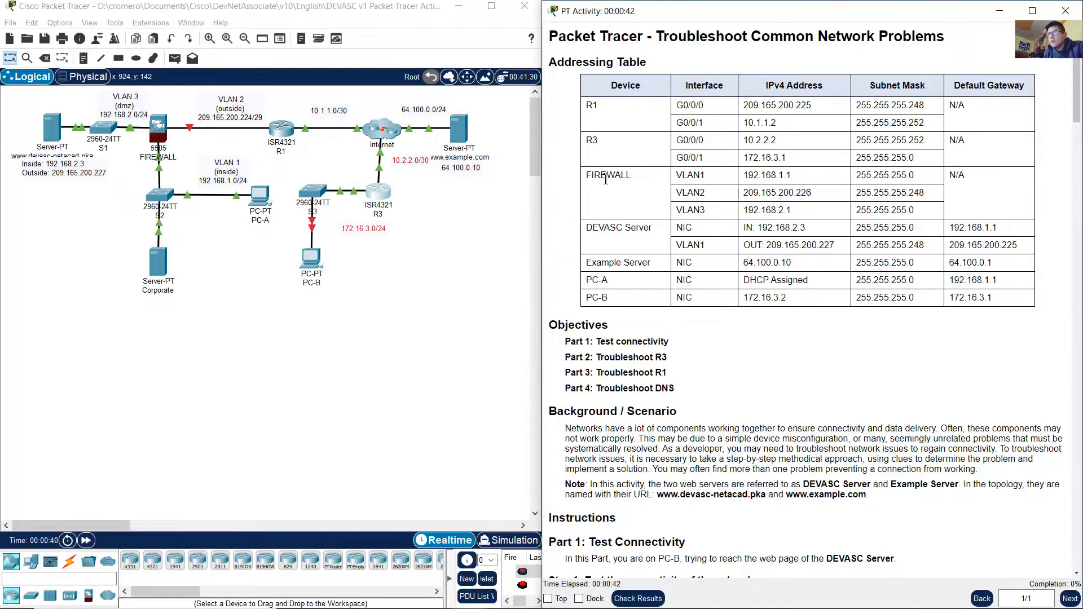
- Compare the addressing table entries for the firewall, DEVASC Server, Example Server, PC-A and PC-B with those devices in the topology
{"action": "left_click_drag", "start_coordinate": [595, 179], "coordinate": [995, 216]}
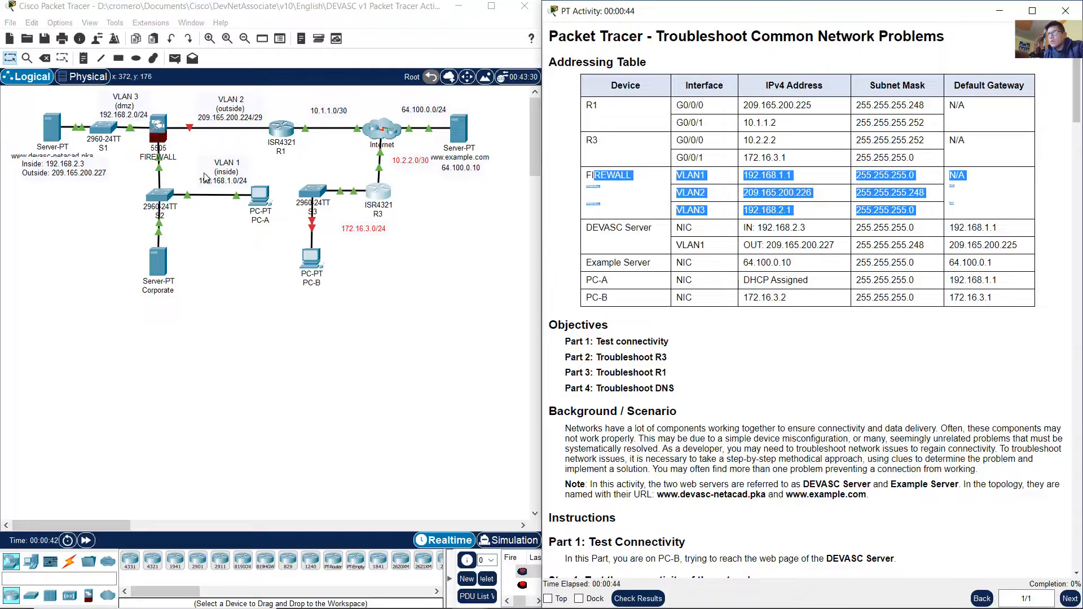
{"action": "left_click_drag", "start_coordinate": [218, 152], "coordinate": [115, 98]}
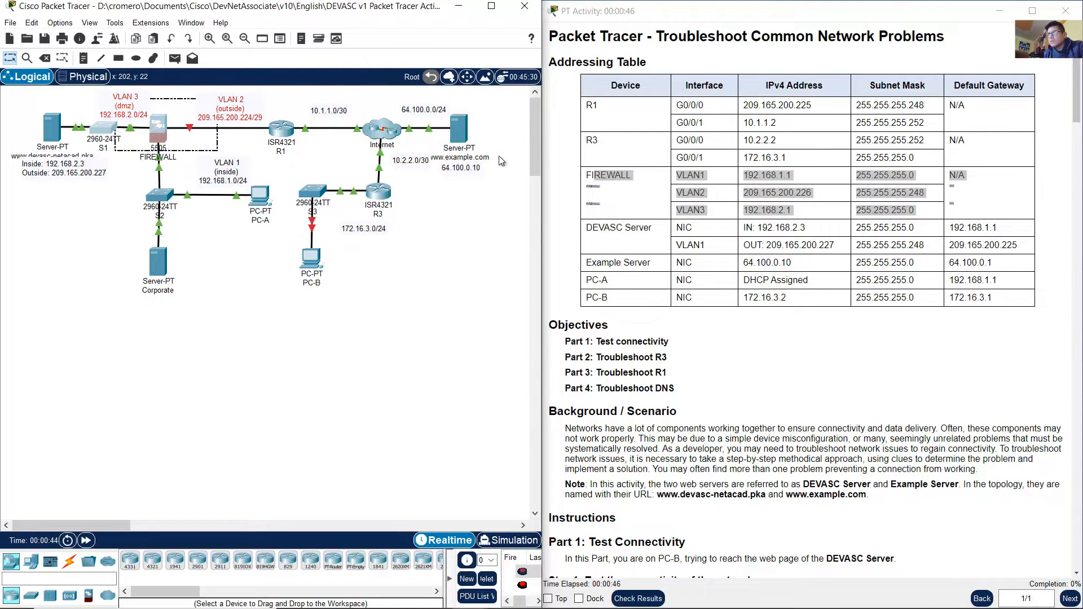
{"action": "left_click", "coordinate": [611, 242]}
{"action": "left_click_drag", "start_coordinate": [593, 228], "coordinate": [1005, 233]}
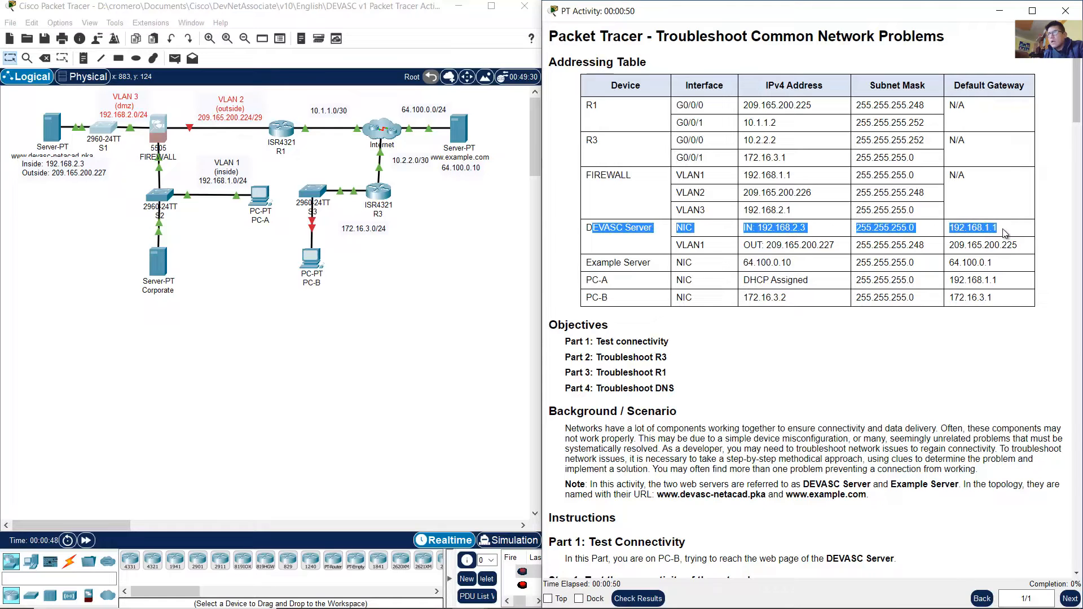
{"action": "left_click_drag", "start_coordinate": [687, 245], "coordinate": [1020, 248]}
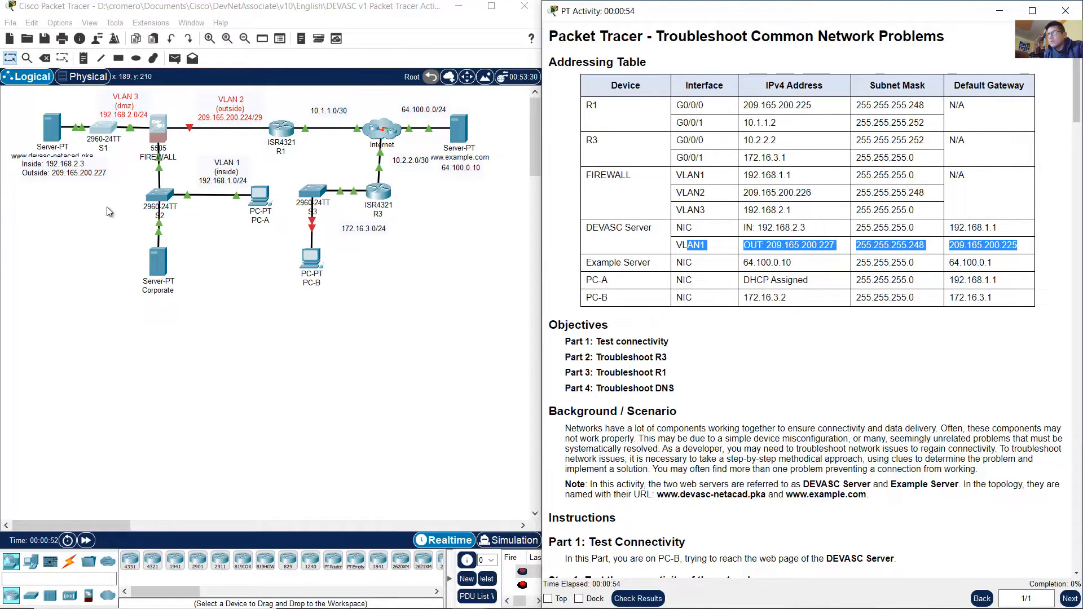
{"action": "mouse_move", "coordinate": [73, 178]}
{"action": "left_mouse_down"}
{"action": "mouse_move", "coordinate": [62, 192]}
{"action": "mouse_move", "coordinate": [38, 124]}
{"action": "left_mouse_up"}
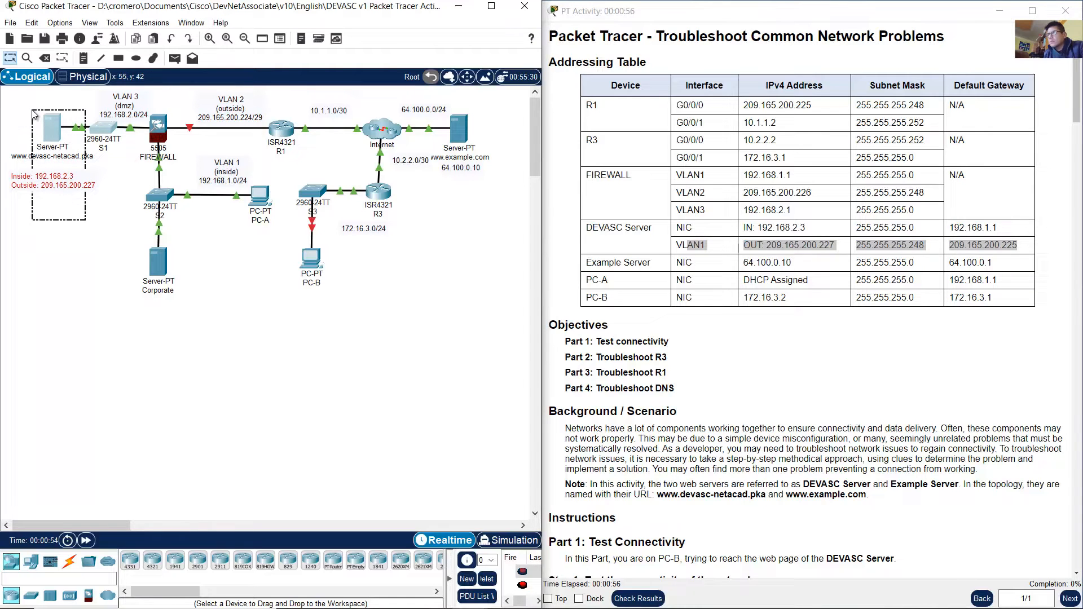
{"action": "left_click_drag", "start_coordinate": [598, 263], "coordinate": [803, 262]}
{"action": "left_click_drag", "start_coordinate": [494, 222], "coordinate": [431, 114]}
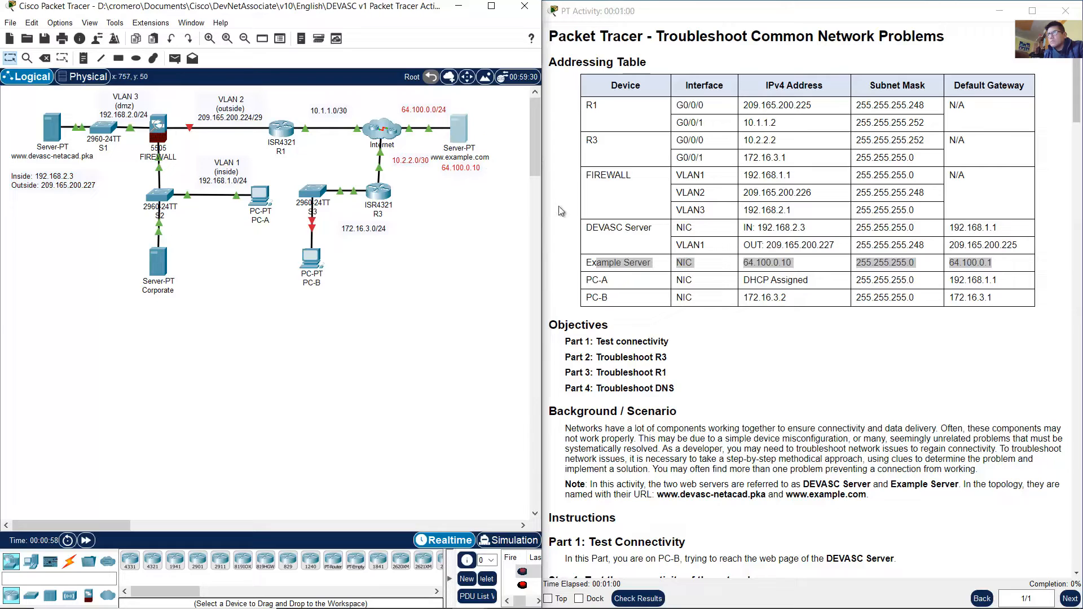
{"action": "left_click_drag", "start_coordinate": [600, 281], "coordinate": [991, 298]}
{"action": "left_click_drag", "start_coordinate": [281, 250], "coordinate": [217, 200]}
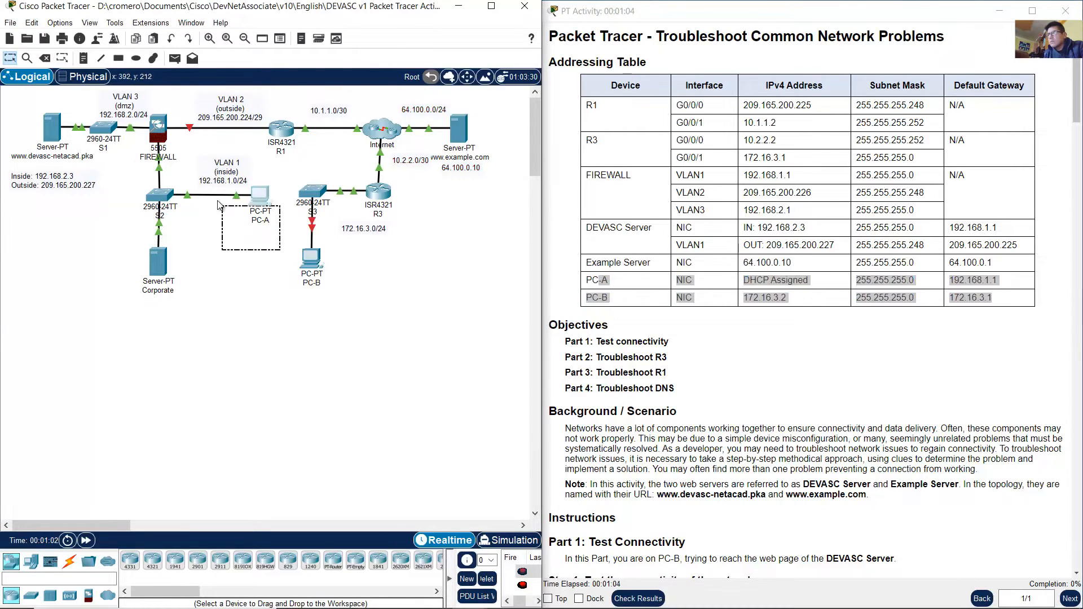
{"action": "left_click_drag", "start_coordinate": [362, 318], "coordinate": [305, 272]}
- Read the Background / Scenario section about device misconfigurations and systematic network troubleshooting
{"action": "left_click", "coordinate": [821, 380]}
{"action": "scroll", "coordinate": [822, 380], "scroll_direction": "down", "scroll_amount": 5}
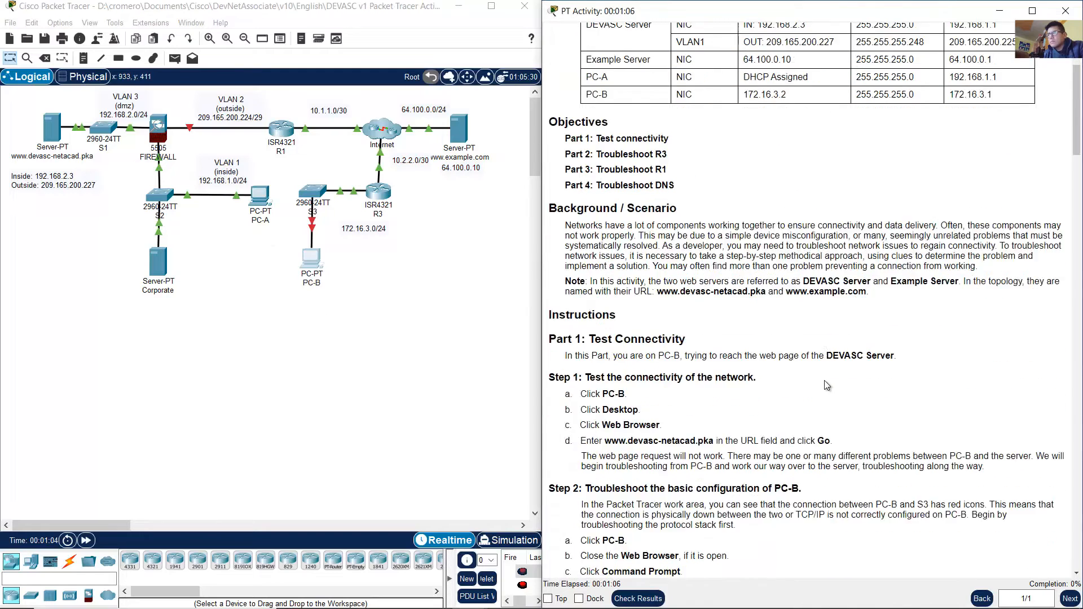
{"action": "left_click_drag", "start_coordinate": [565, 124], "coordinate": [637, 136]}
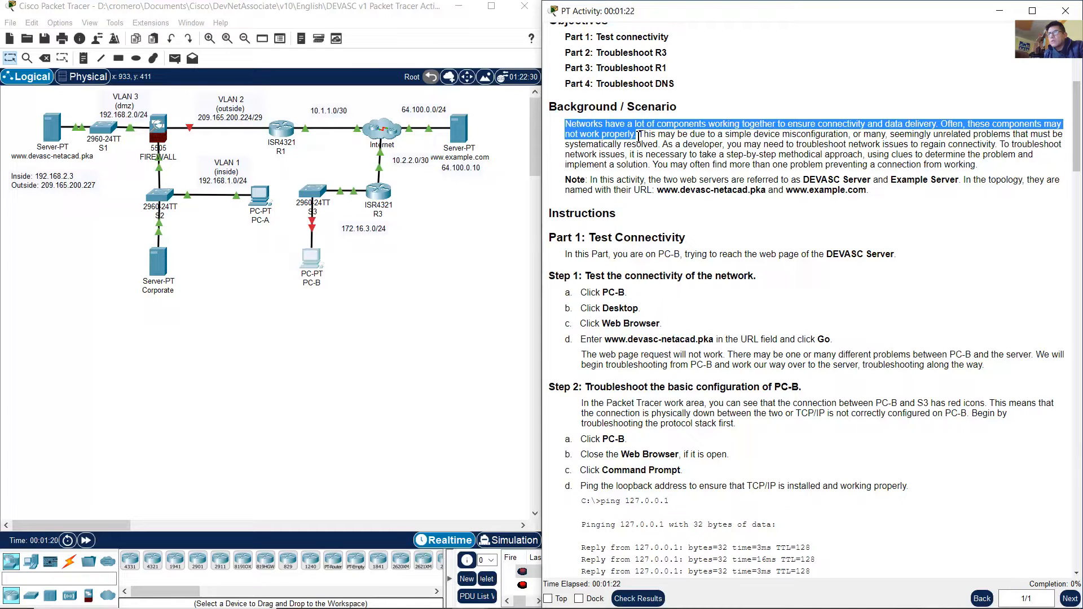
{"action": "left_click_drag", "start_coordinate": [671, 137], "coordinate": [870, 137]}
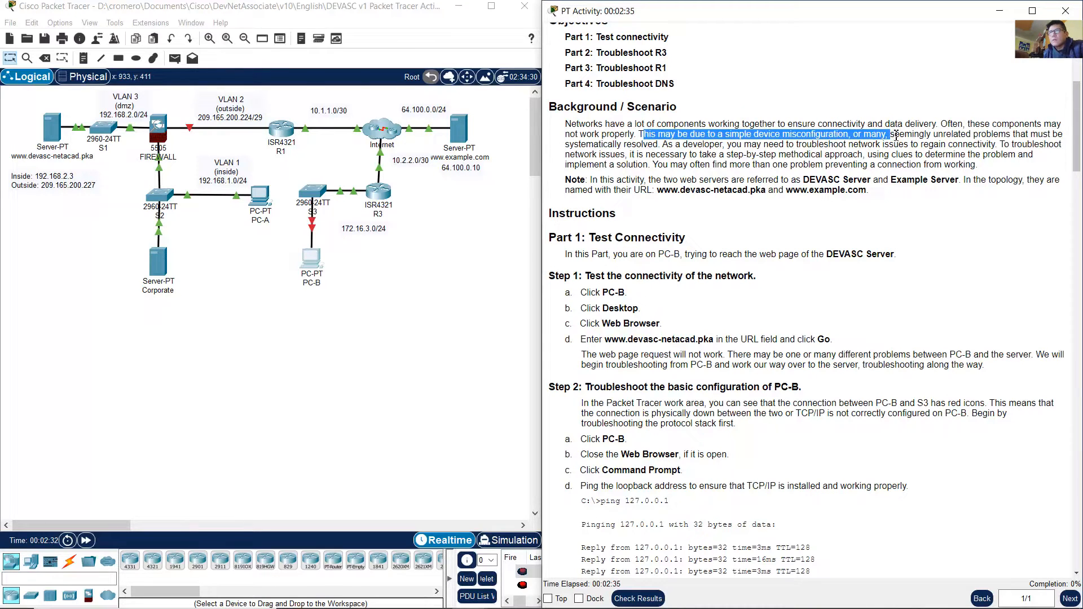
{"action": "left_click_drag", "start_coordinate": [897, 137], "coordinate": [990, 148]}
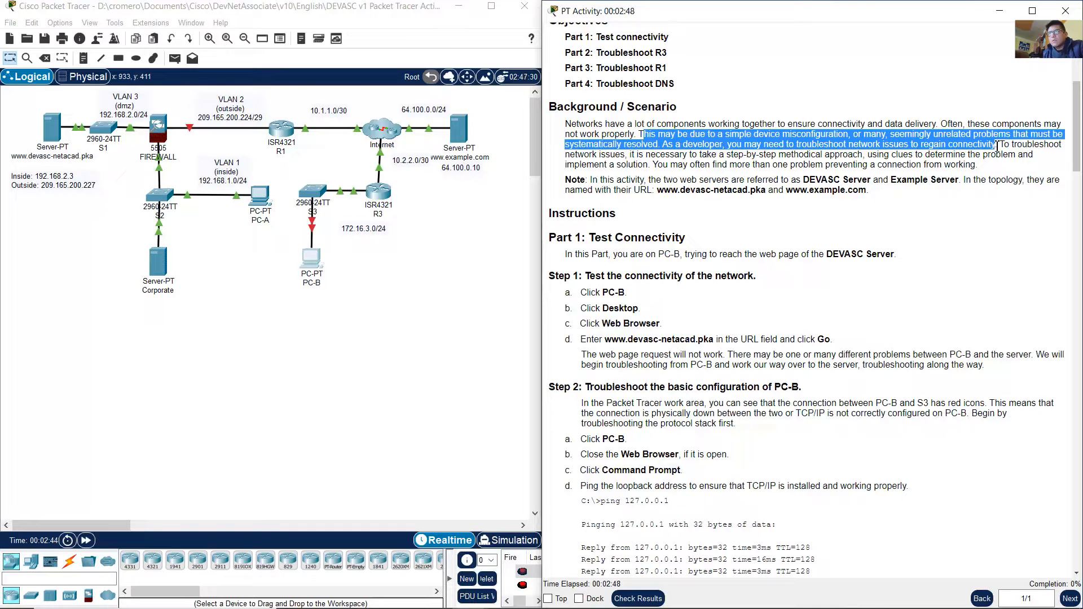
{"action": "left_click", "coordinate": [984, 144]}
{"action": "scroll", "coordinate": [795, 209], "scroll_direction": "down", "scroll_amount": 3}
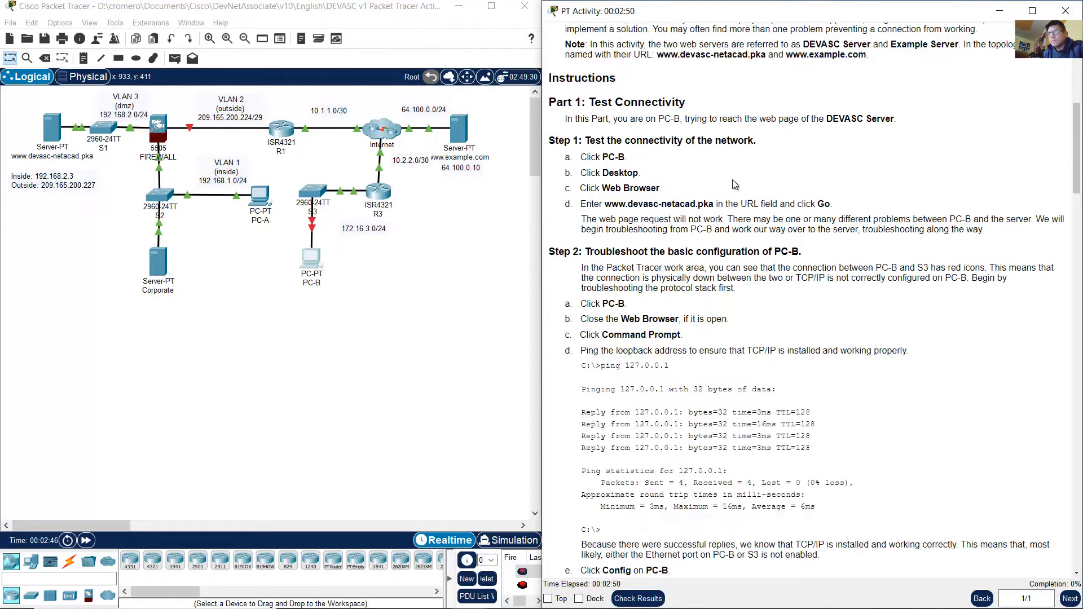
- Read the Part 1, Step 1 instructions for testing connectivity from PC-B to the DEVASC Server web page
{"action": "left_click_drag", "start_coordinate": [595, 103], "coordinate": [691, 106]}
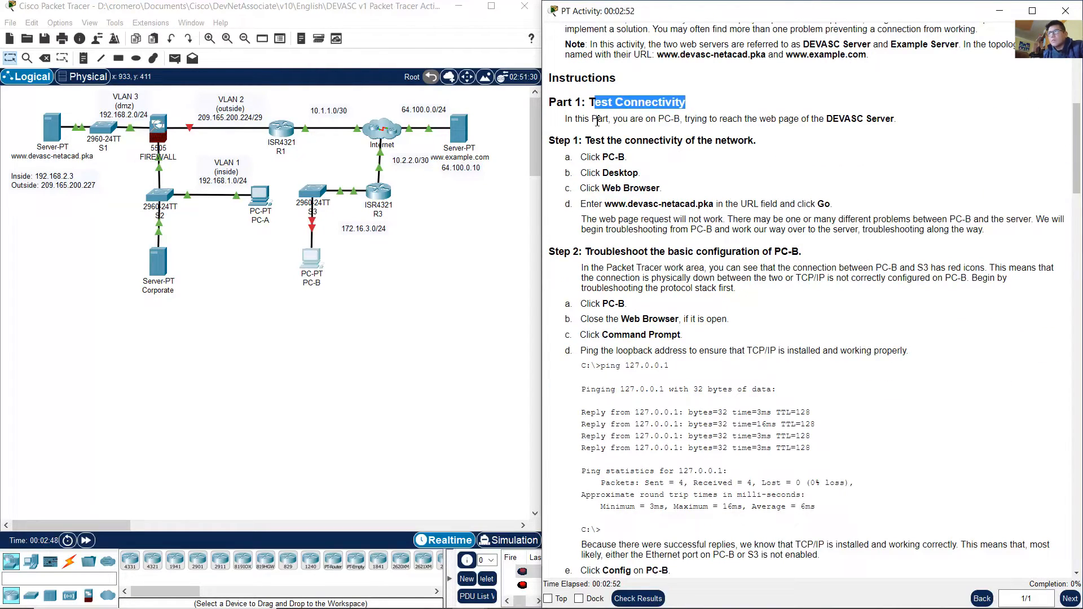
{"action": "left_click_drag", "start_coordinate": [593, 119], "coordinate": [895, 122]}
{"action": "left_click", "coordinate": [226, 251]}
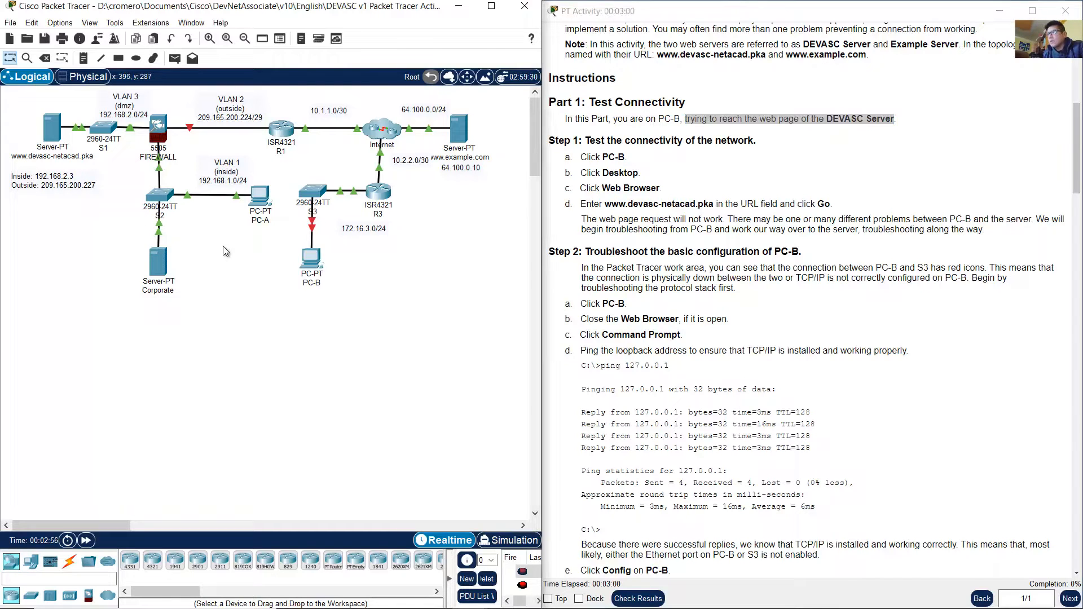
{"action": "left_click", "coordinate": [599, 145]}
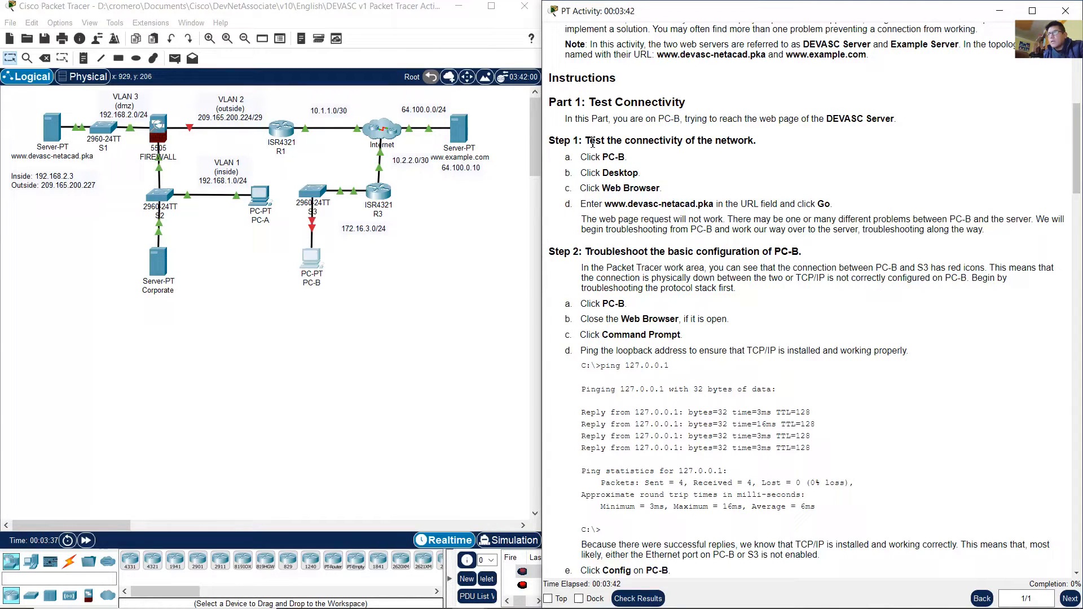
{"action": "left_click_drag", "start_coordinate": [586, 142], "coordinate": [754, 141]}
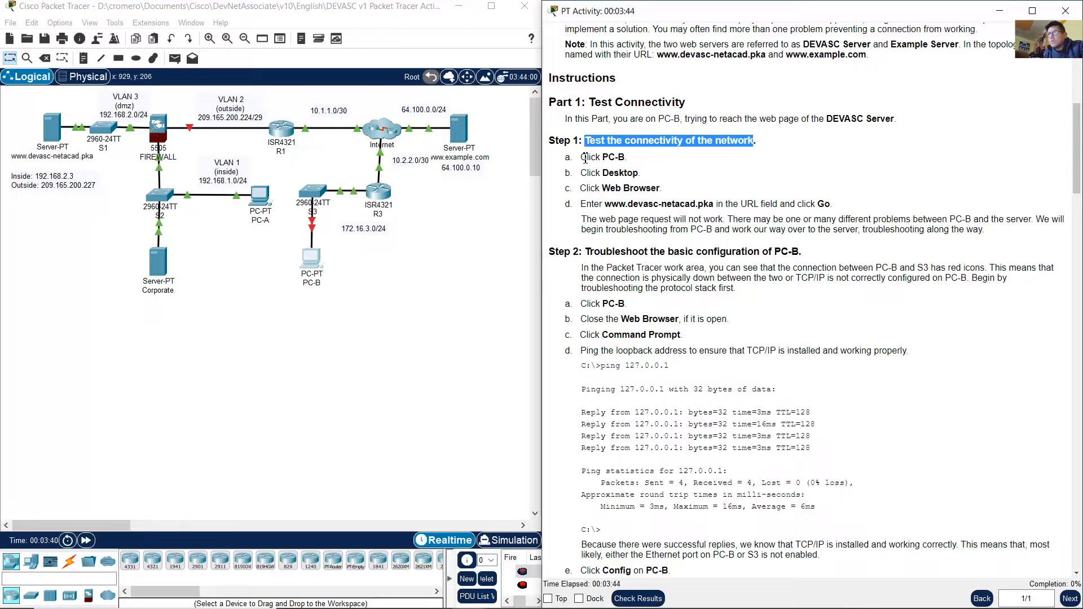
{"action": "left_click_drag", "start_coordinate": [582, 157], "coordinate": [710, 204]}
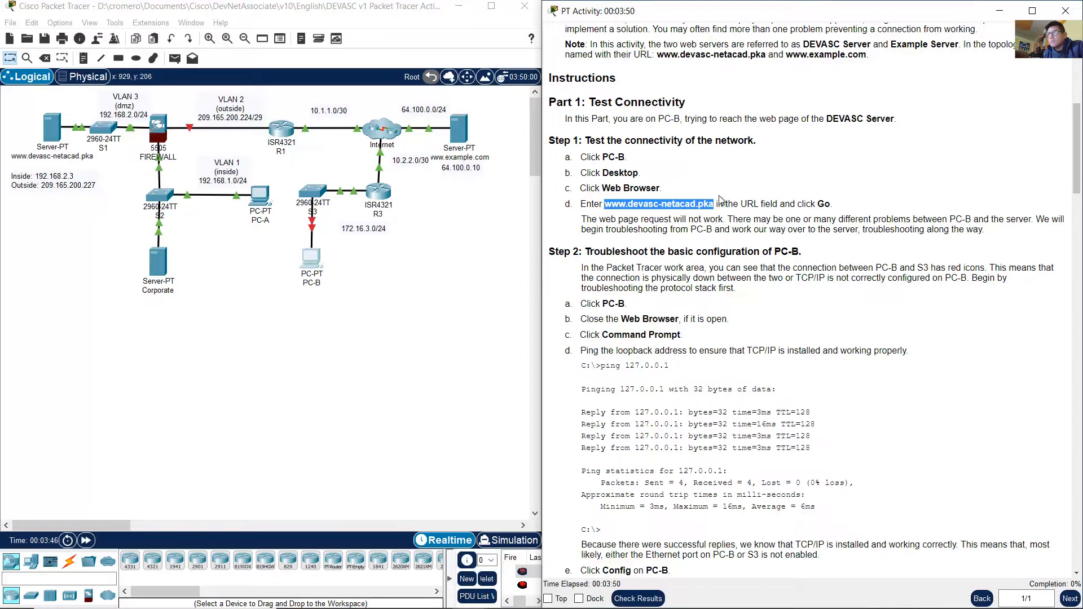
{"action": "left_click", "coordinate": [818, 205]}
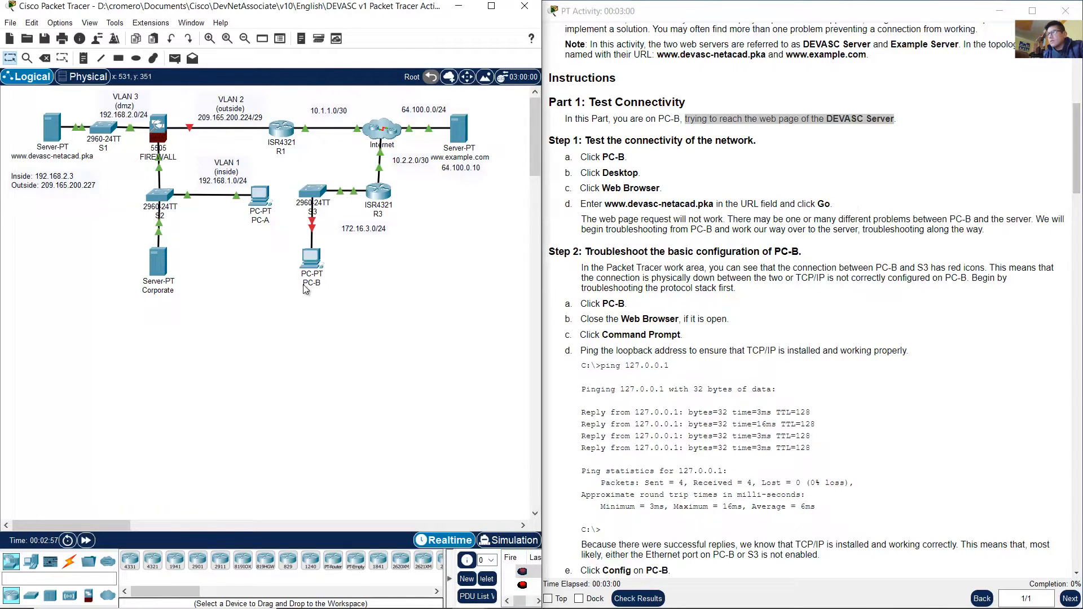
- Open PC-B's configuration window, move it clear of the instructions, and start its Web Browser
{"action": "left_click_drag", "start_coordinate": [355, 325], "coordinate": [287, 261]}
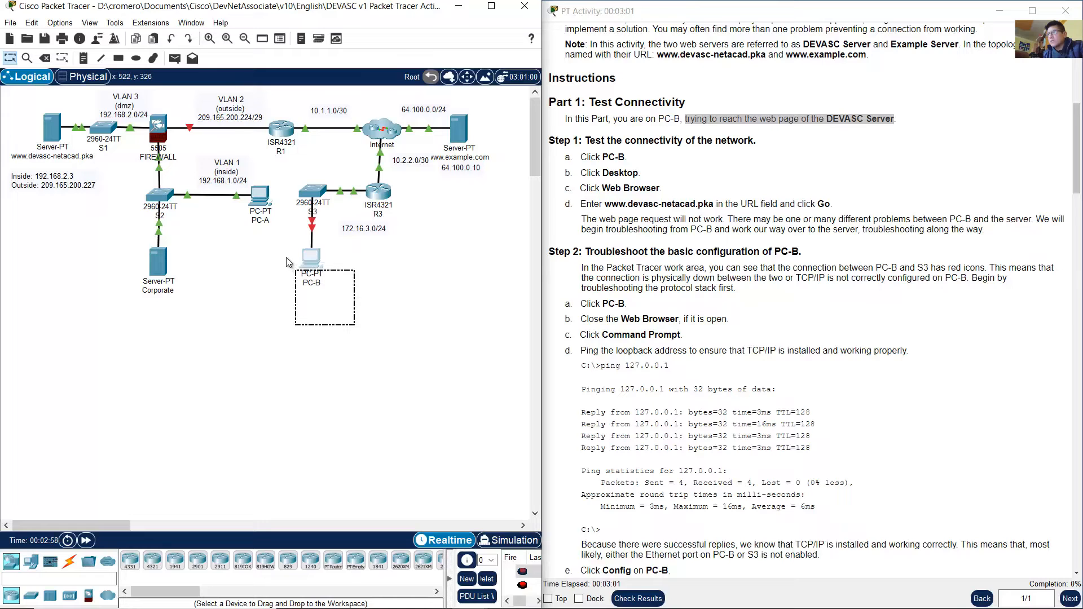
{"action": "left_click", "coordinate": [312, 261]}
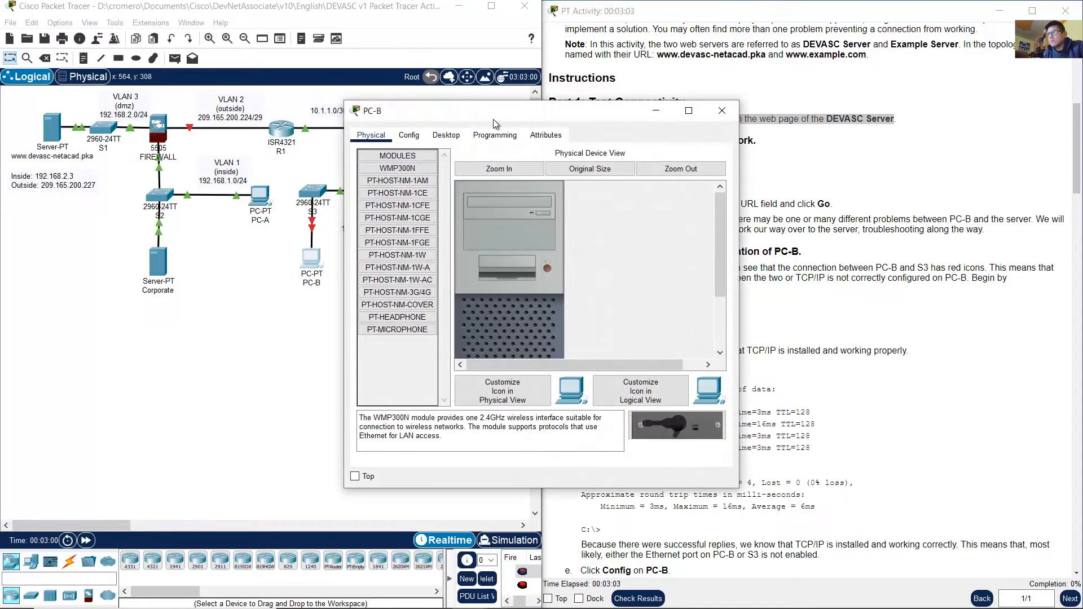
{"action": "left_click_drag", "start_coordinate": [495, 124], "coordinate": [188, 214]}
{"action": "left_click", "coordinate": [137, 226]}
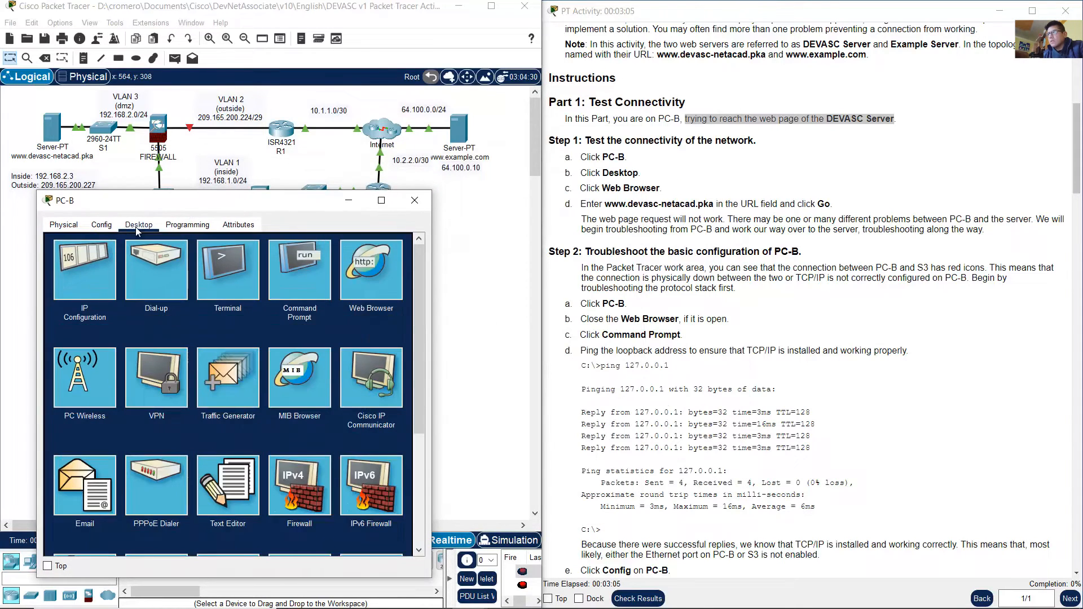
{"action": "left_click", "coordinate": [352, 269]}
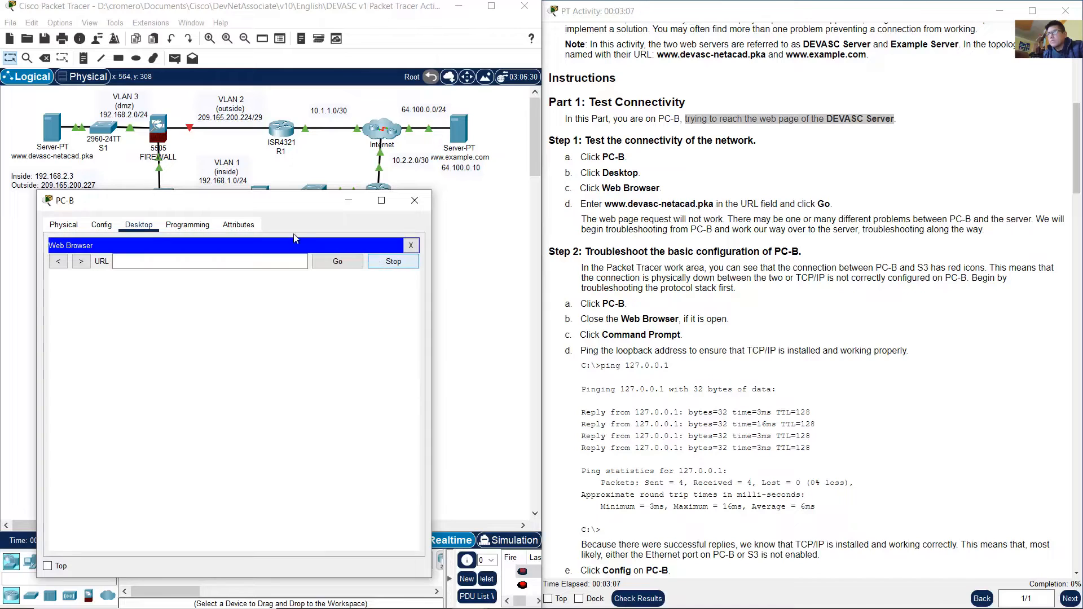
{"action": "left_click", "coordinate": [110, 169]}
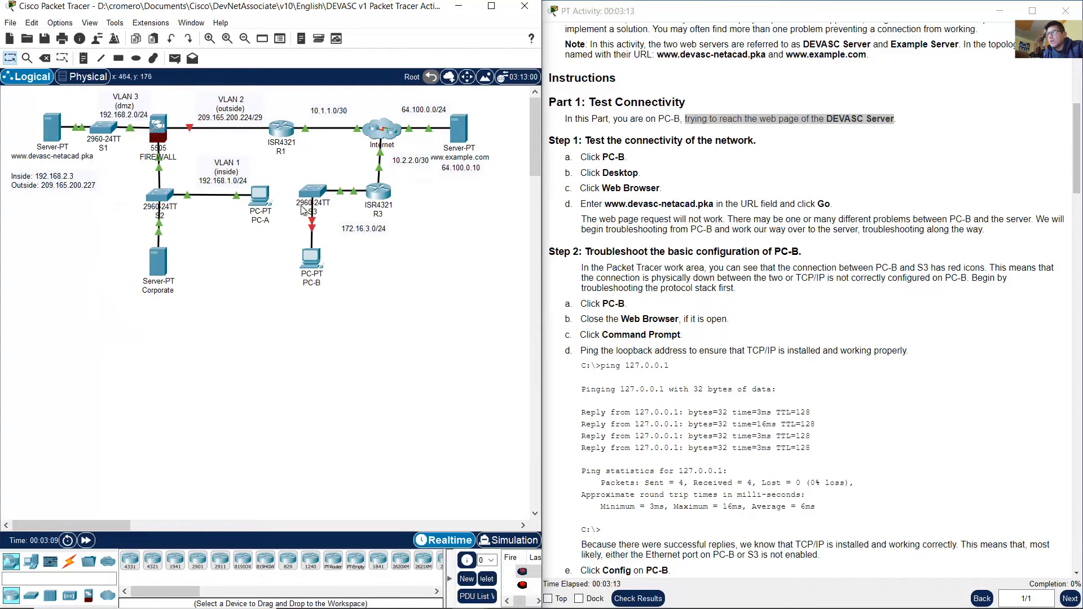
{"action": "left_click", "coordinate": [306, 259]}
{"action": "left_click", "coordinate": [201, 261]}
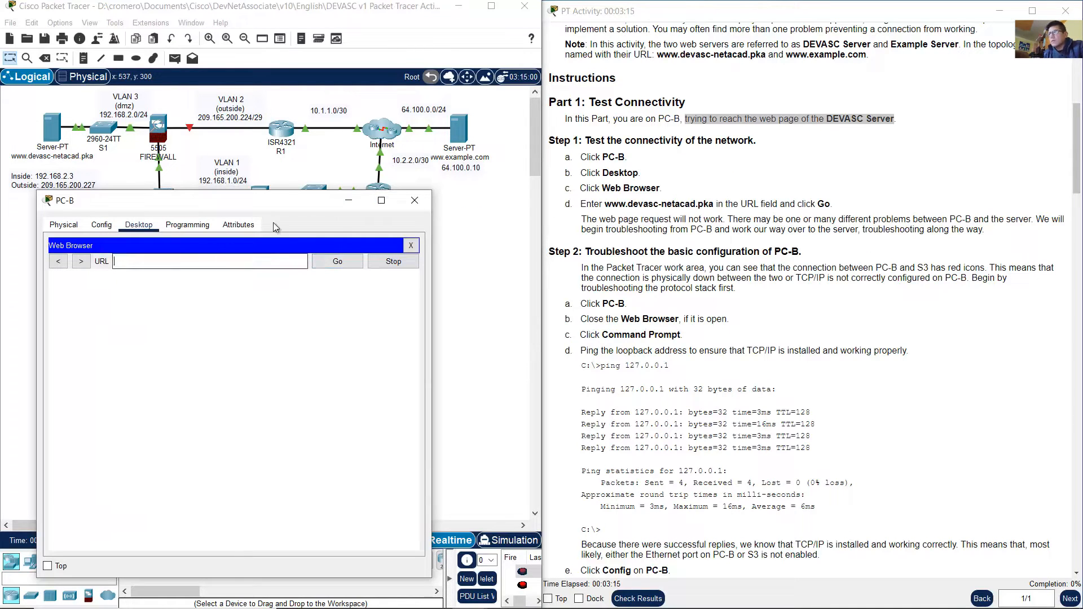
{"action": "type", "text": "www"}
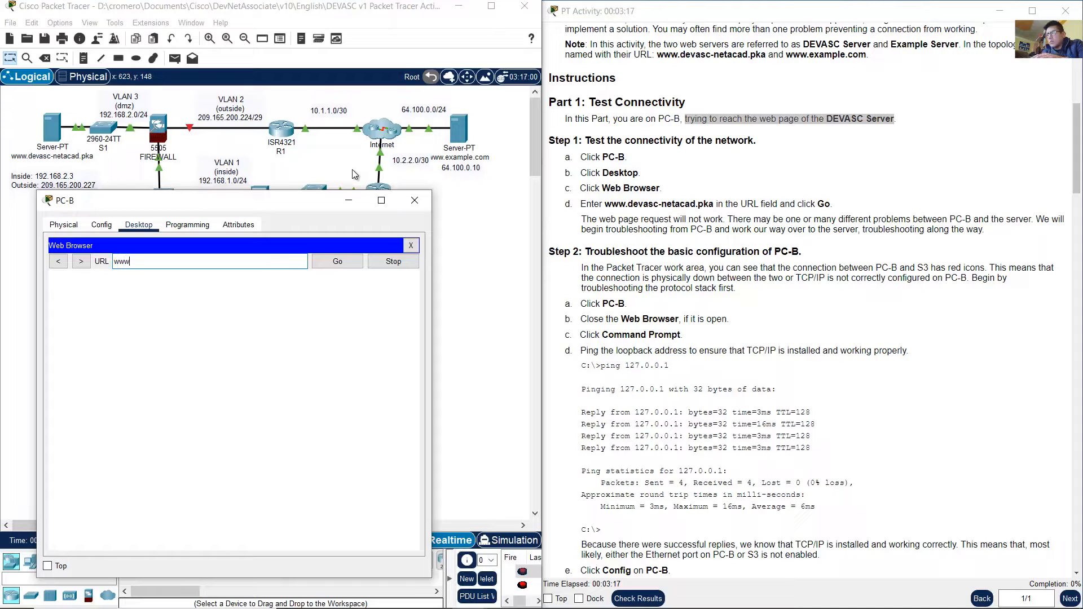
{"action": "type", "text": ".devas"}
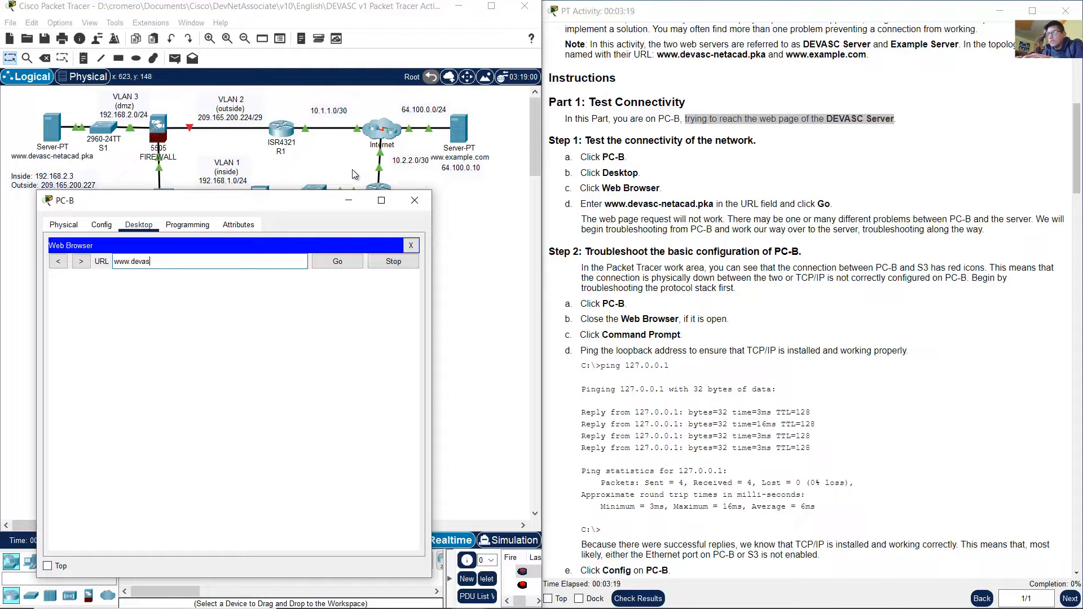
{"action": "type", "text": "c-"}
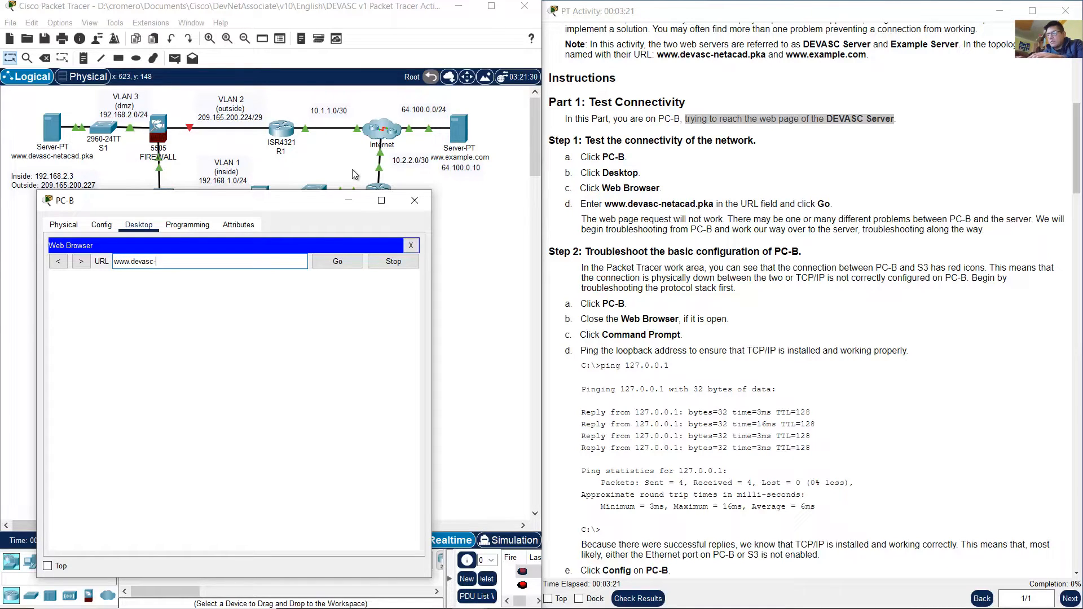
{"action": "type", "text": "netacad.pka"}
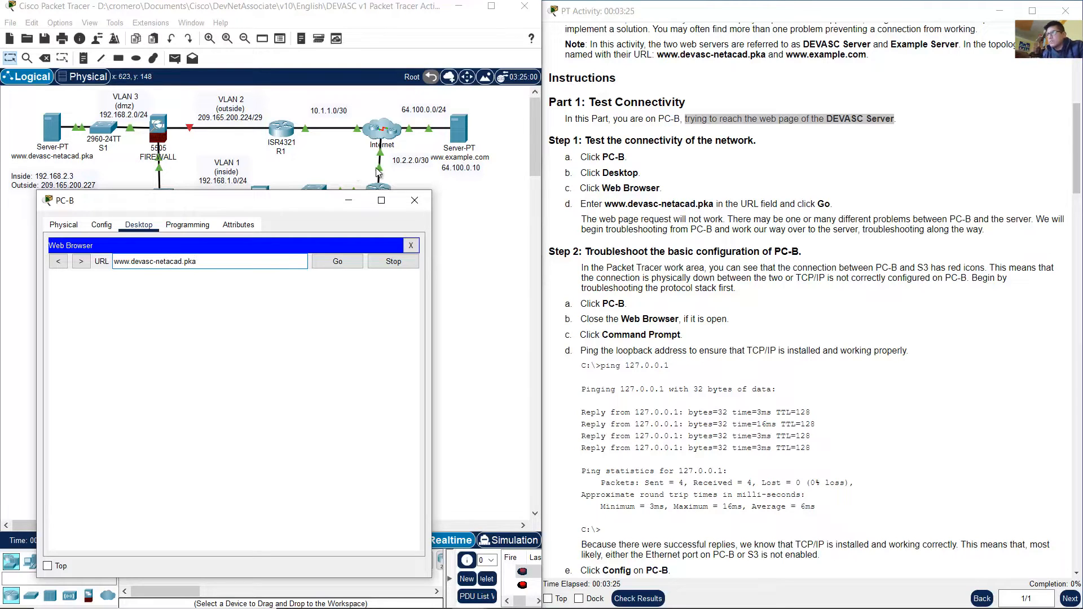
{"action": "left_click", "coordinate": [331, 262]}
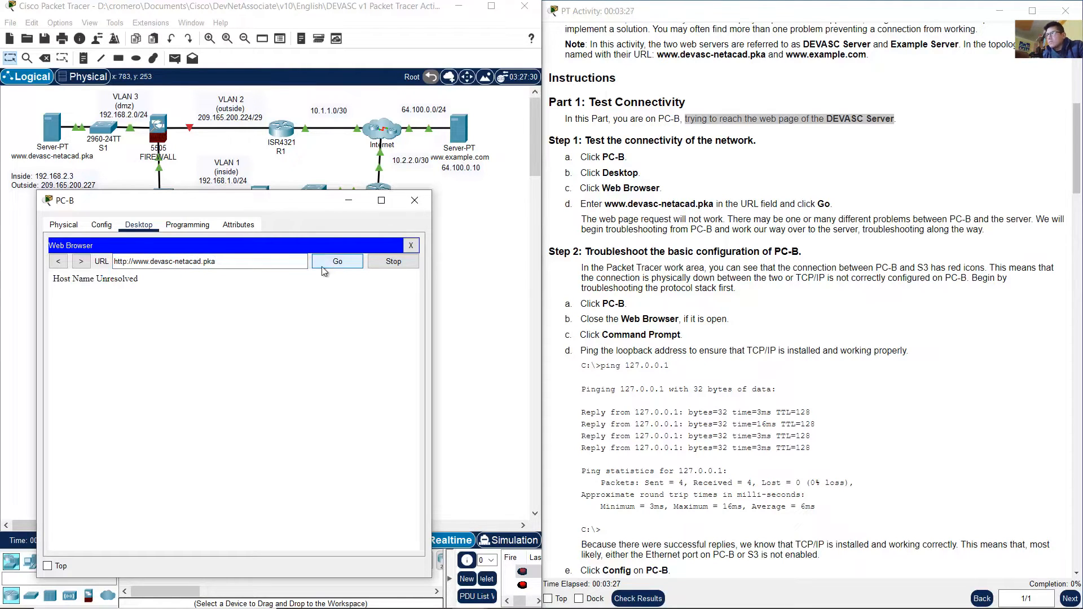
- Review the response to PC-B's web page request and the accompanying Step 1 note in the instructions
{"action": "left_click_drag", "start_coordinate": [57, 282], "coordinate": [143, 281]}
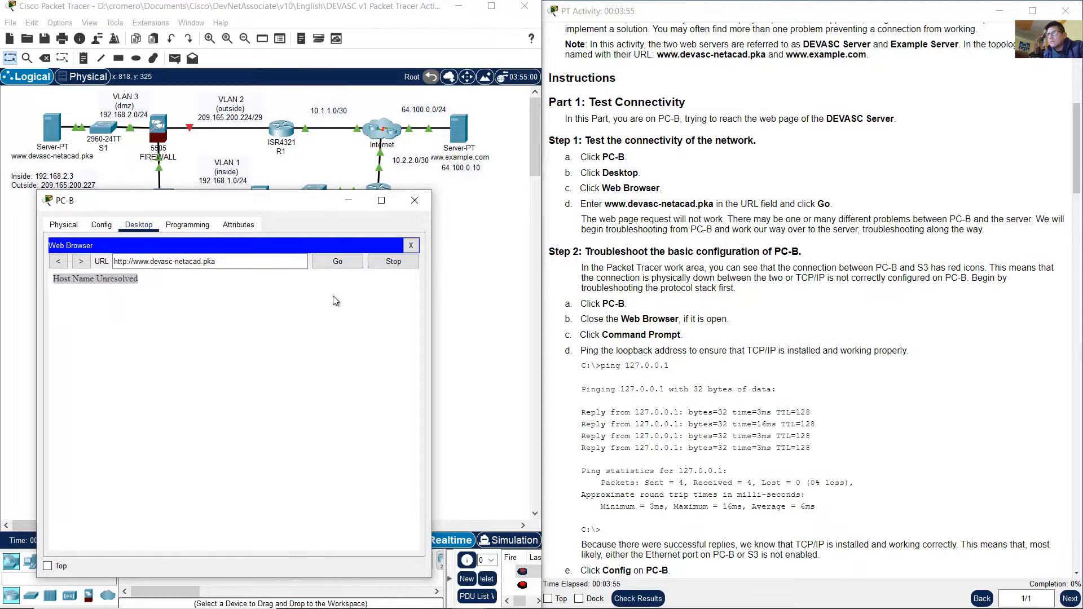
{"action": "left_click_drag", "start_coordinate": [582, 220], "coordinate": [725, 219]}
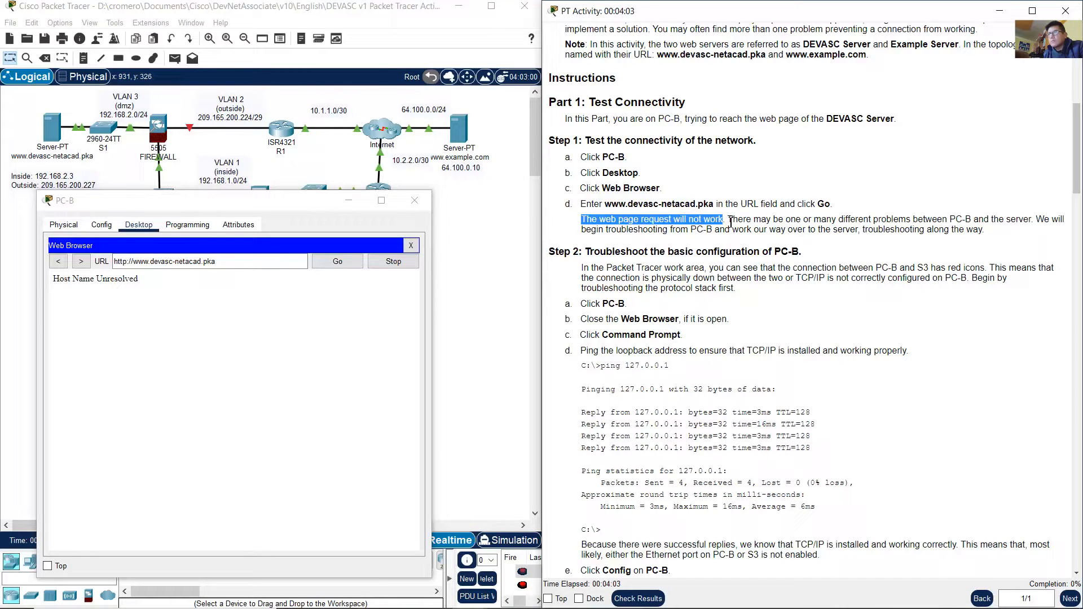
{"action": "left_click", "coordinate": [731, 222]}
{"action": "scroll", "coordinate": [730, 223], "scroll_direction": "down", "scroll_amount": 2}
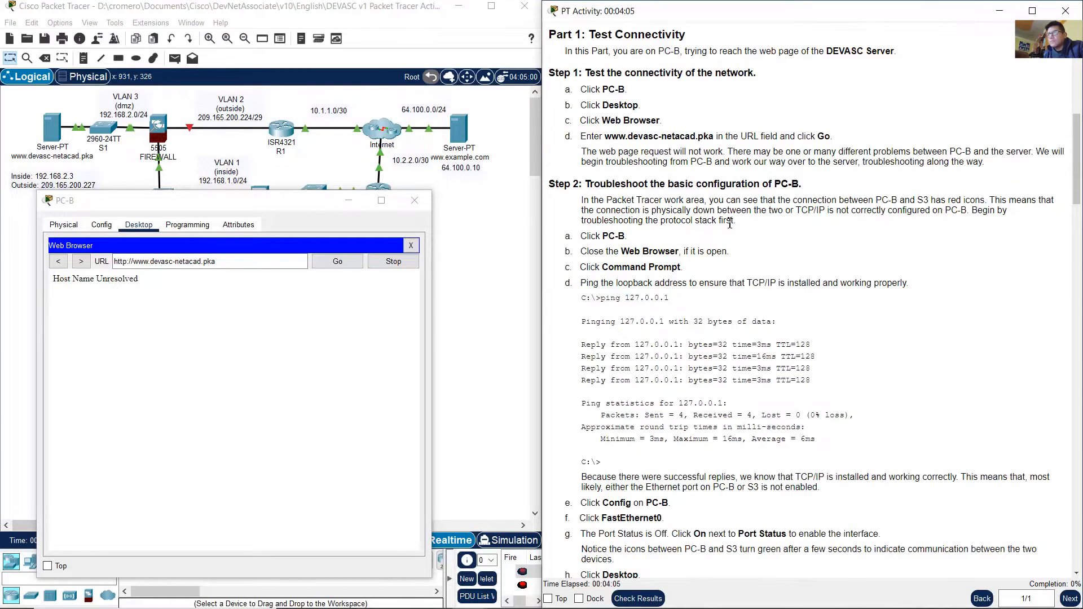
- Read the introduction to Part 1, Step 2 and examine the link between PC-B and S3 in the topology
{"action": "left_click_drag", "start_coordinate": [598, 186], "coordinate": [803, 189]}
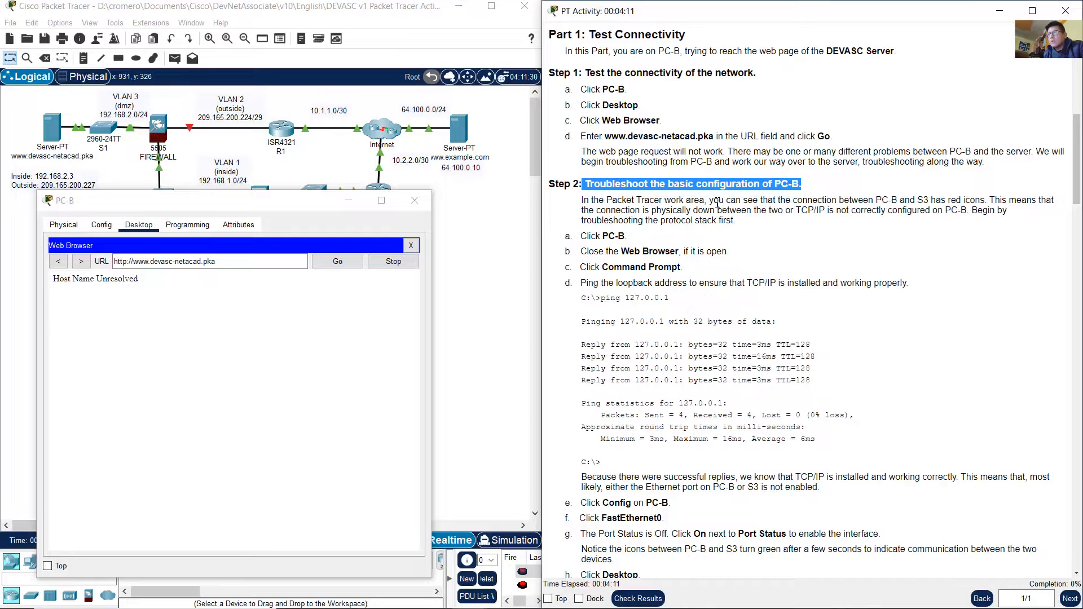
{"action": "left_click_drag", "start_coordinate": [582, 201], "coordinate": [988, 202]}
{"action": "left_click", "coordinate": [482, 243]}
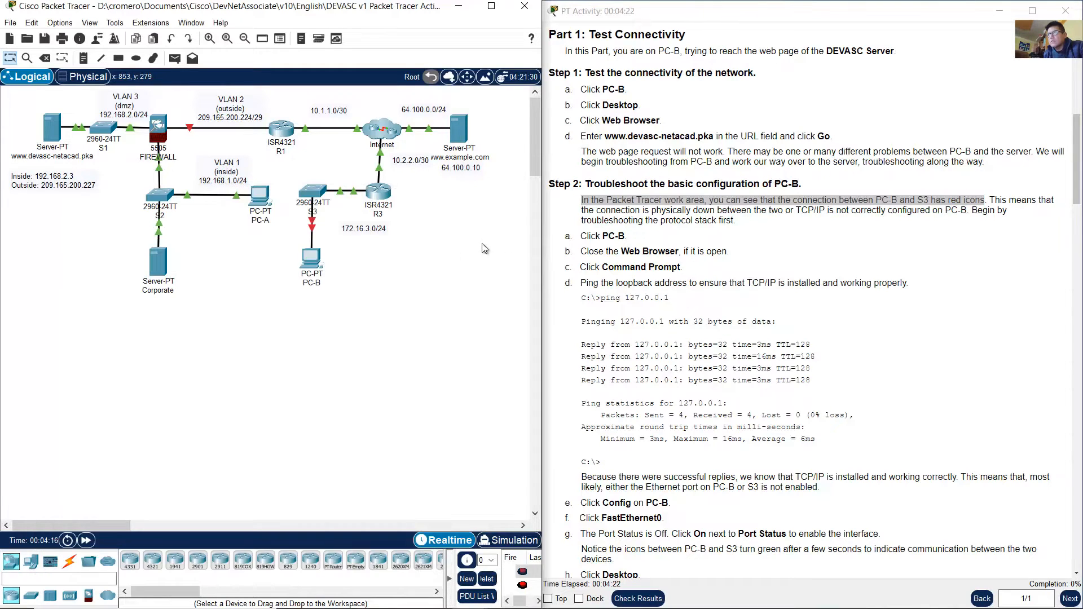
{"action": "left_click_drag", "start_coordinate": [332, 328], "coordinate": [293, 212]}
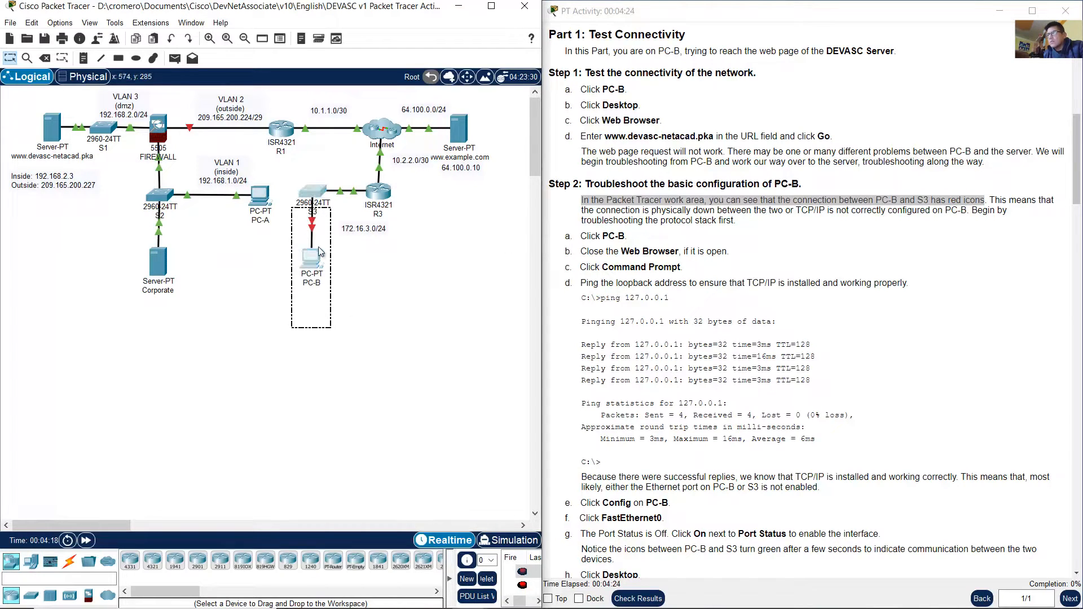
{"action": "left_click", "coordinate": [342, 239]}
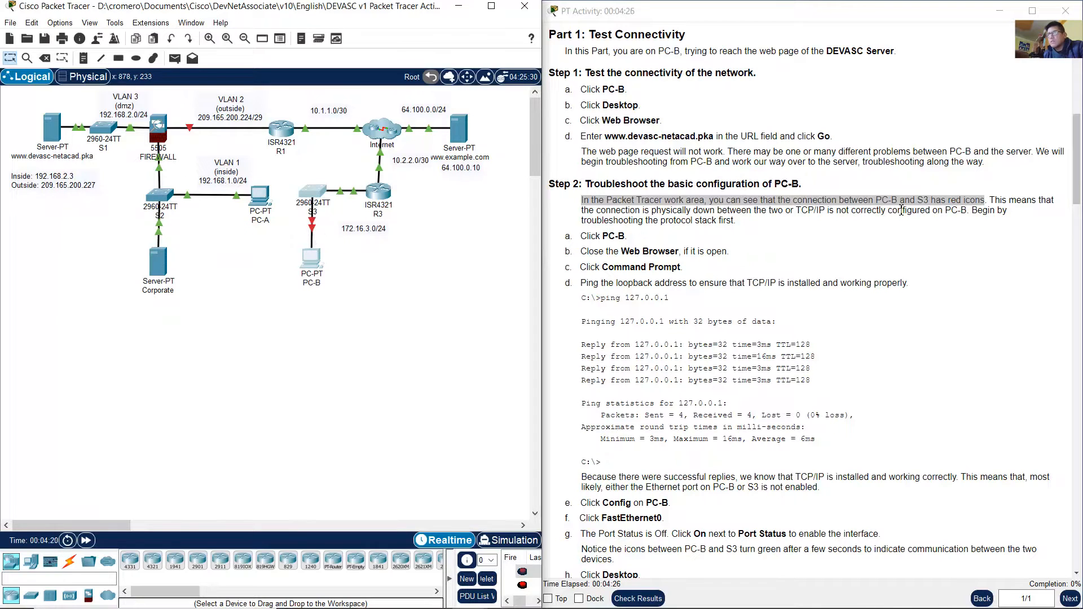
{"action": "left_click_drag", "start_coordinate": [995, 201], "coordinate": [941, 223]}
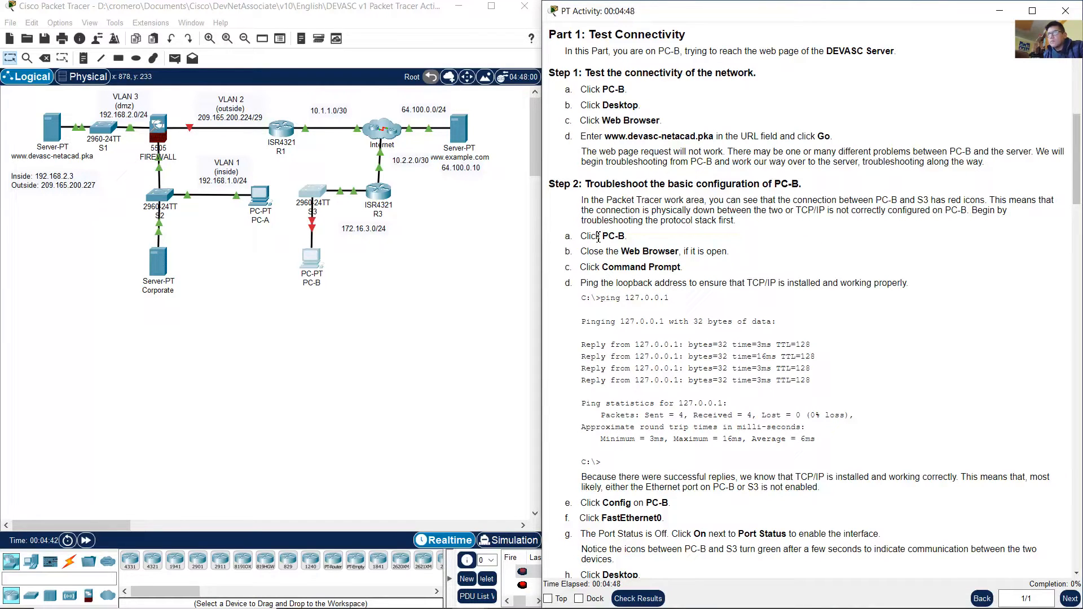
- Reopen PC-B's window, close its Web Browser, and start the Command Prompt with the window widened
{"action": "left_click_drag", "start_coordinate": [592, 237], "coordinate": [635, 239]}
{"action": "left_click", "coordinate": [613, 253]}
{"action": "left_click_drag", "start_coordinate": [679, 269], "coordinate": [597, 268]}
{"action": "left_click", "coordinate": [417, 324]}
{"action": "left_click_drag", "start_coordinate": [350, 328], "coordinate": [302, 265]}
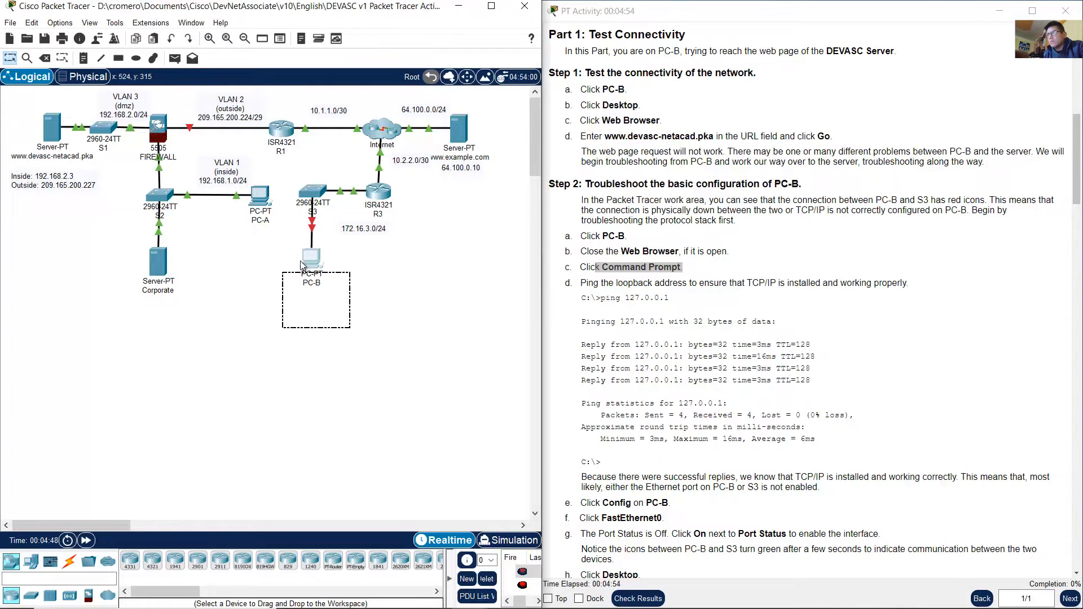
{"action": "left_click", "coordinate": [308, 256]}
{"action": "left_click", "coordinate": [406, 251]}
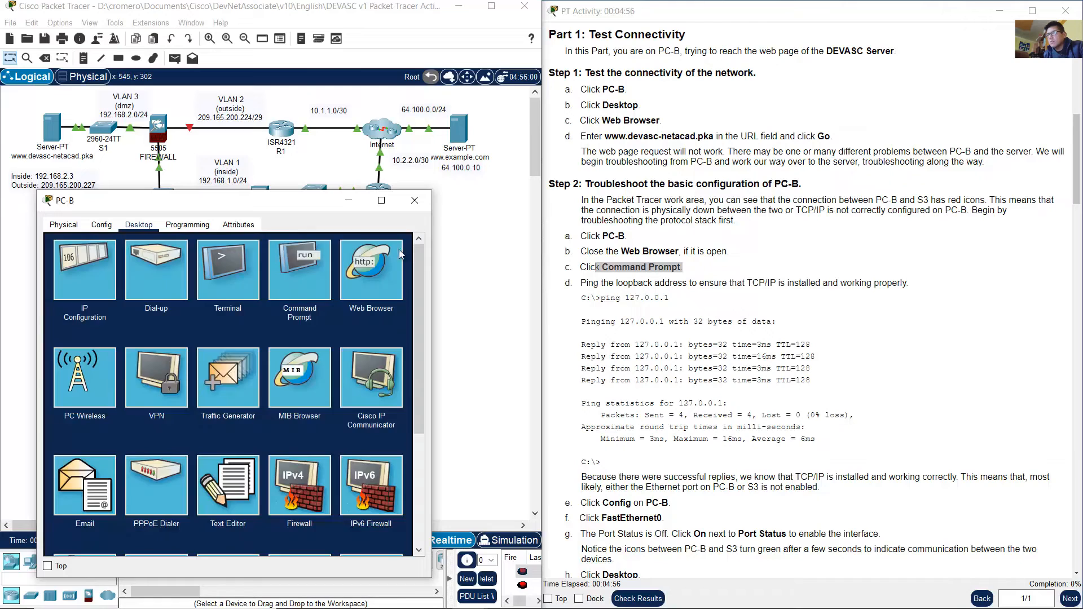
{"action": "left_click", "coordinate": [310, 282]}
{"action": "left_click_drag", "start_coordinate": [431, 274], "coordinate": [528, 273]}
- Ping the loopback address 127.0.0.1 from PC-B's command prompt and review the replies
{"action": "left_click", "coordinate": [642, 284]}
{"action": "left_click_drag", "start_coordinate": [594, 284], "coordinate": [907, 284]}
{"action": "left_click", "coordinate": [368, 386]}
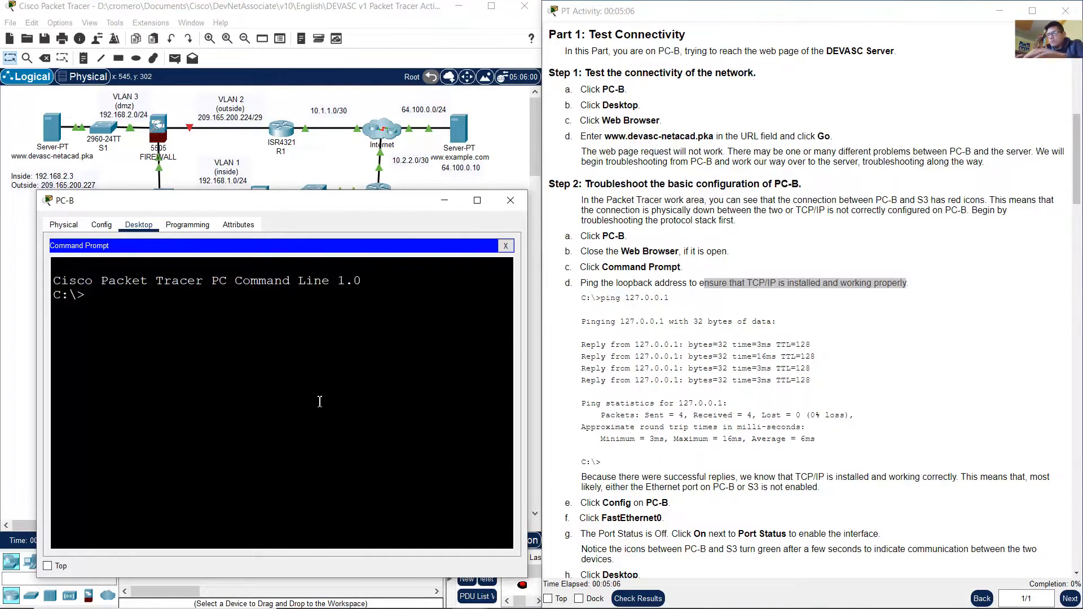
{"action": "type", "text": "ping 127.0.0.1"}
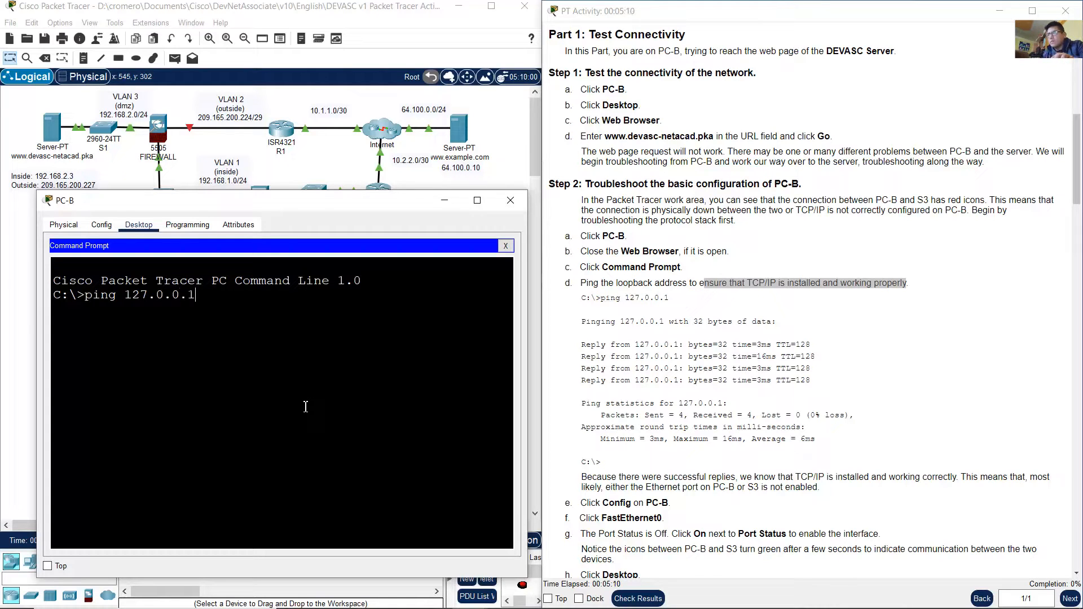
{"action": "key", "text": "Return"}
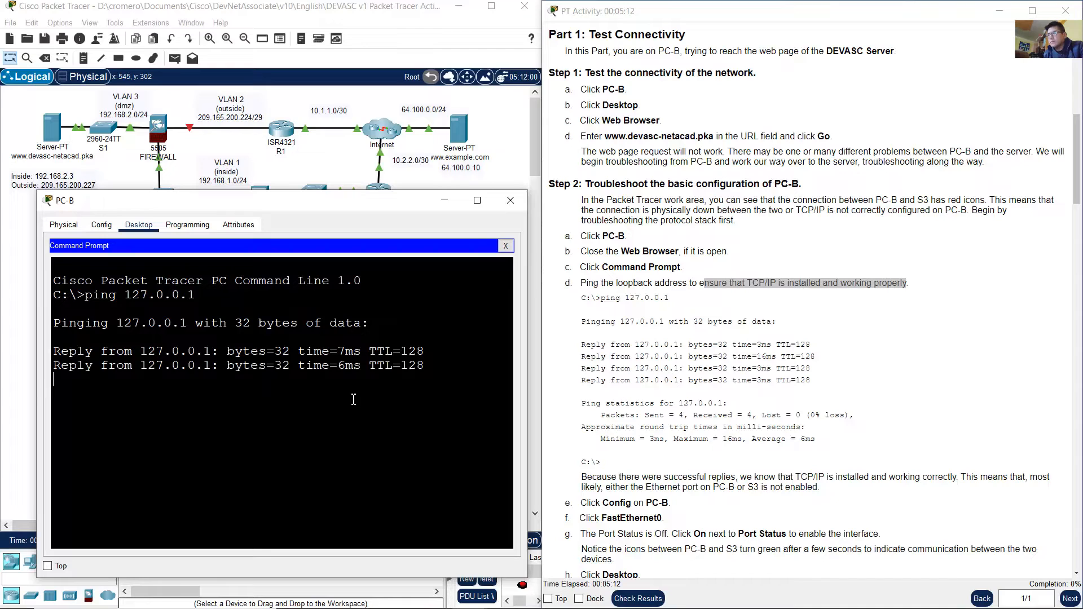
{"action": "left_click_drag", "start_coordinate": [54, 337], "coordinate": [226, 393]}
- Read the explanation of the loopback ping and the likely causes of the link problem between PC-B and S3
{"action": "left_click", "coordinate": [760, 275]}
{"action": "scroll", "coordinate": [760, 275], "scroll_direction": "down", "scroll_amount": 6}
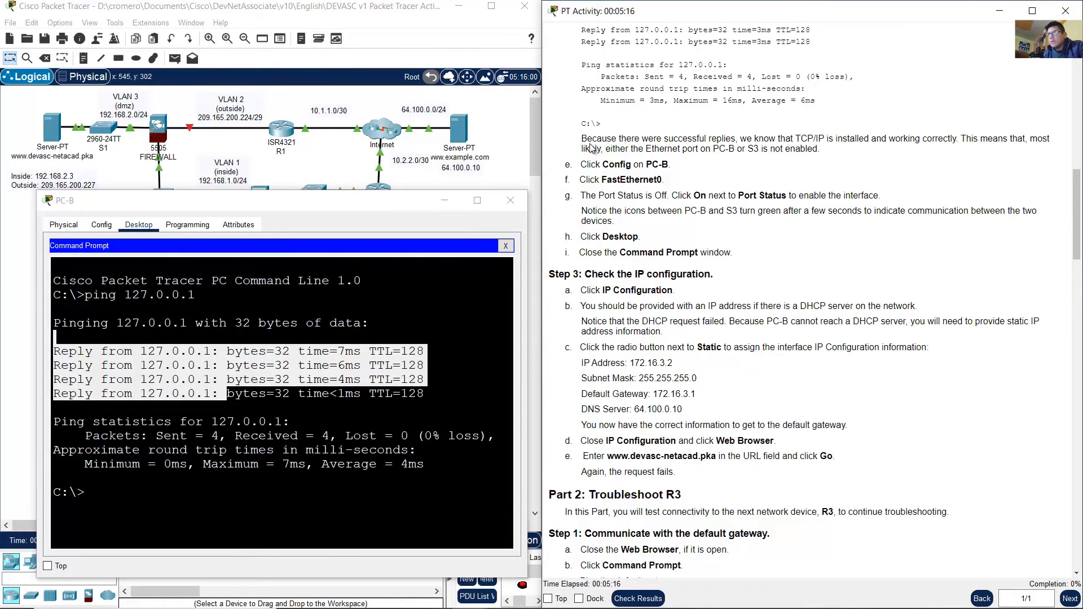
{"action": "left_click_drag", "start_coordinate": [587, 139], "coordinate": [717, 136]}
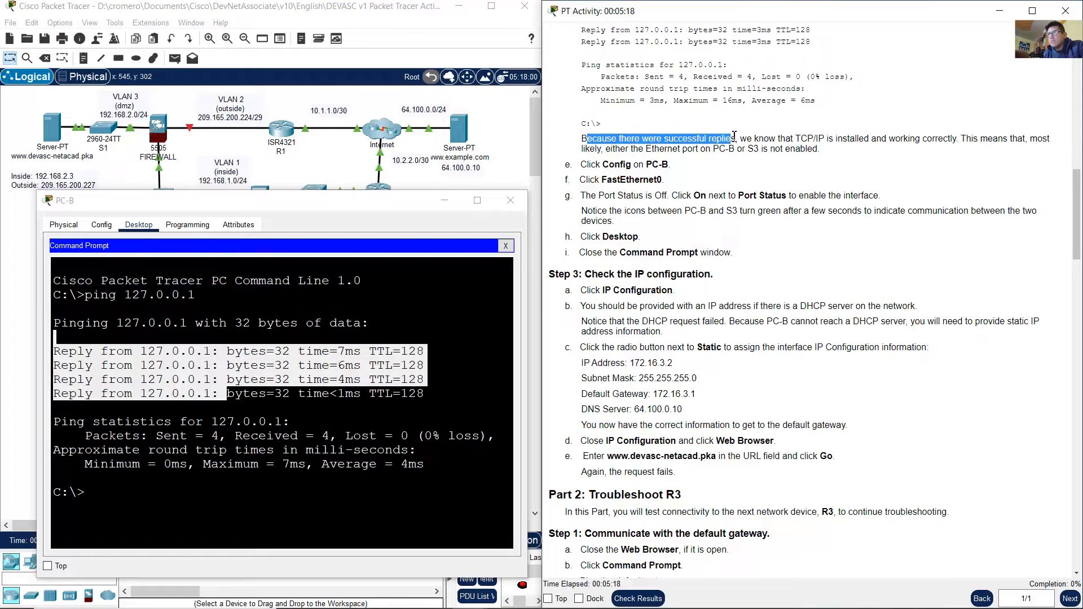
{"action": "left_click_drag", "start_coordinate": [748, 138], "coordinate": [964, 139]}
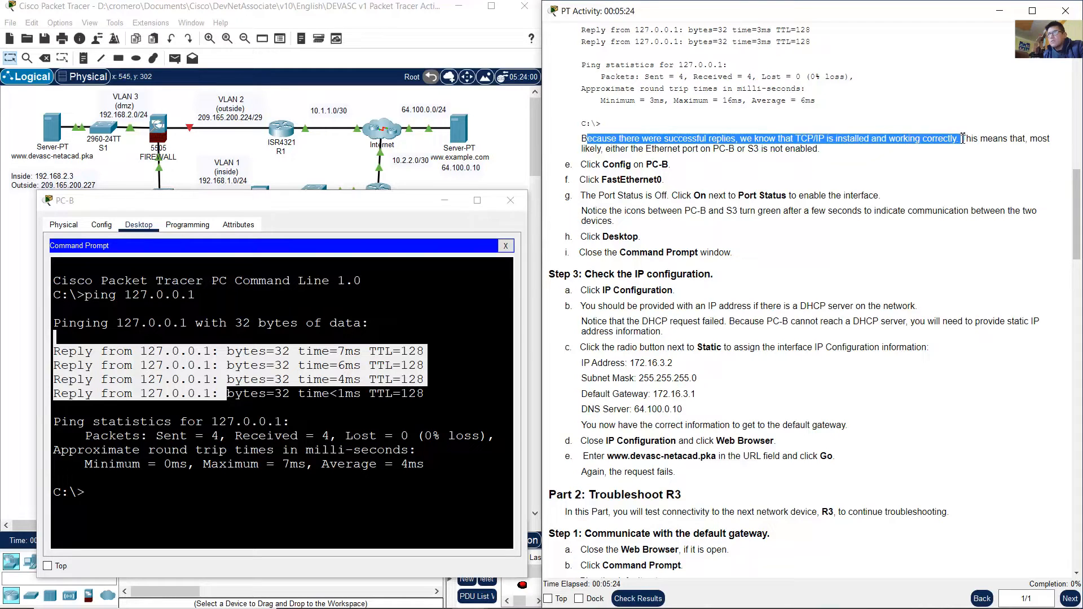
{"action": "left_click", "coordinate": [886, 164]}
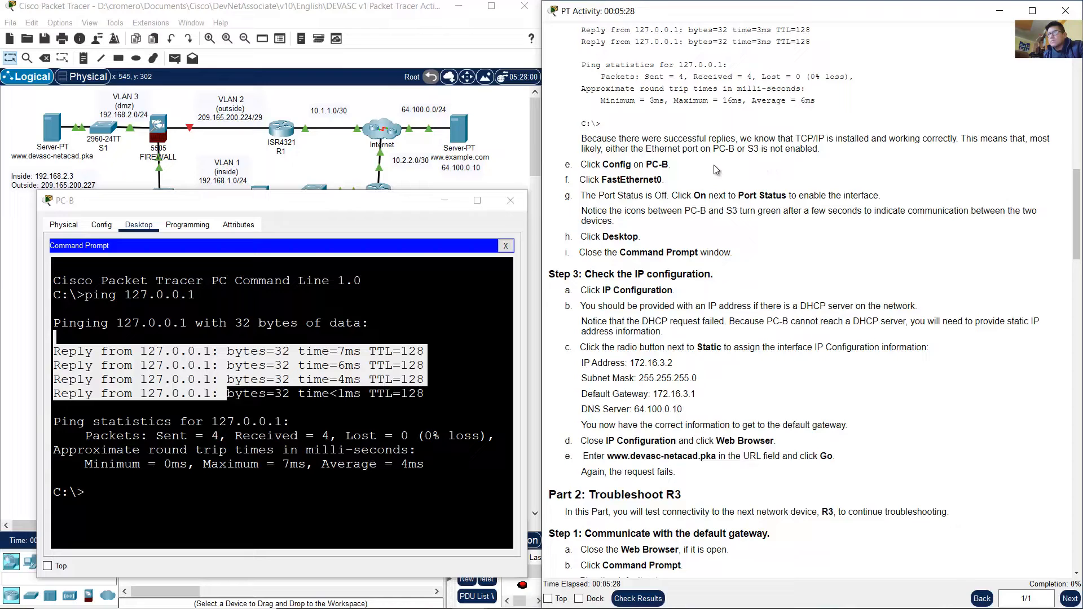
{"action": "left_click_drag", "start_coordinate": [973, 138], "coordinate": [828, 153]}
{"action": "left_click", "coordinate": [733, 182]}
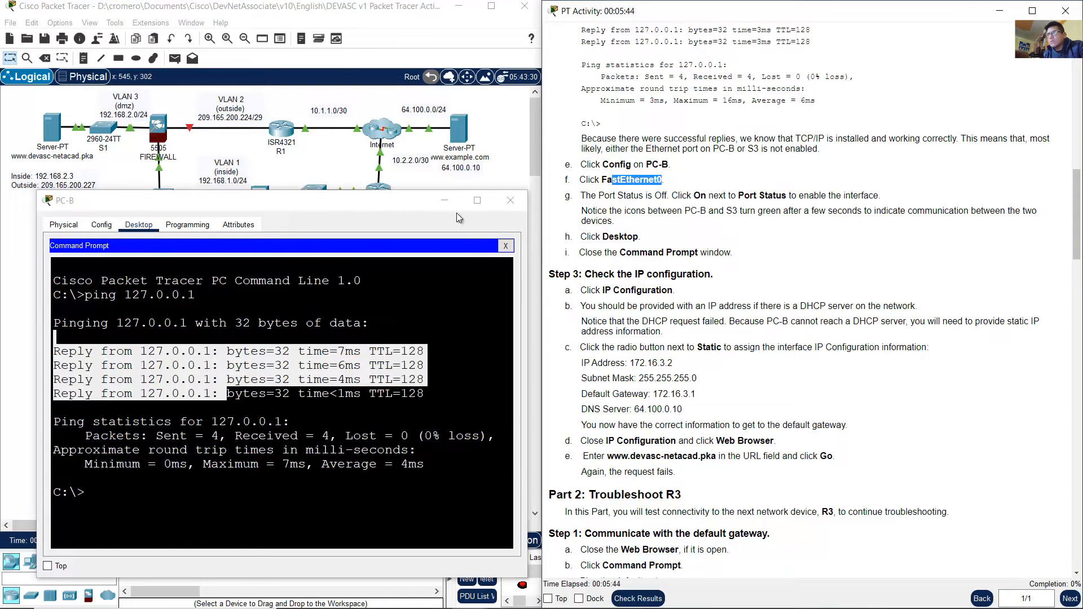
- Turn on the port status of PC-B's FastEthernet0 interface
{"action": "left_click", "coordinate": [632, 194]}
{"action": "left_click_drag", "start_coordinate": [609, 165], "coordinate": [655, 180]}
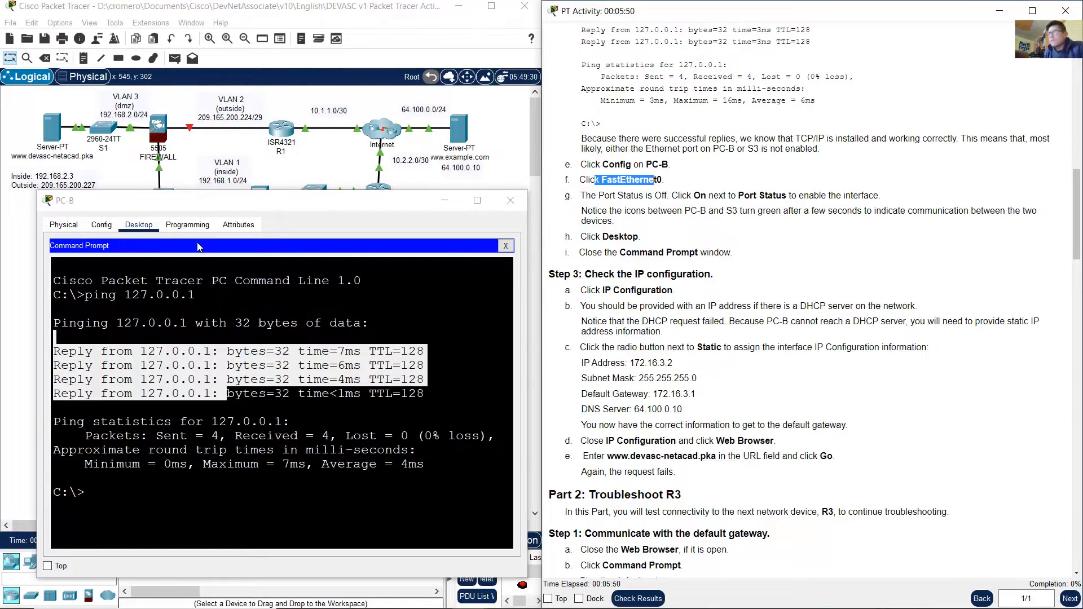
{"action": "left_click", "coordinate": [102, 224]}
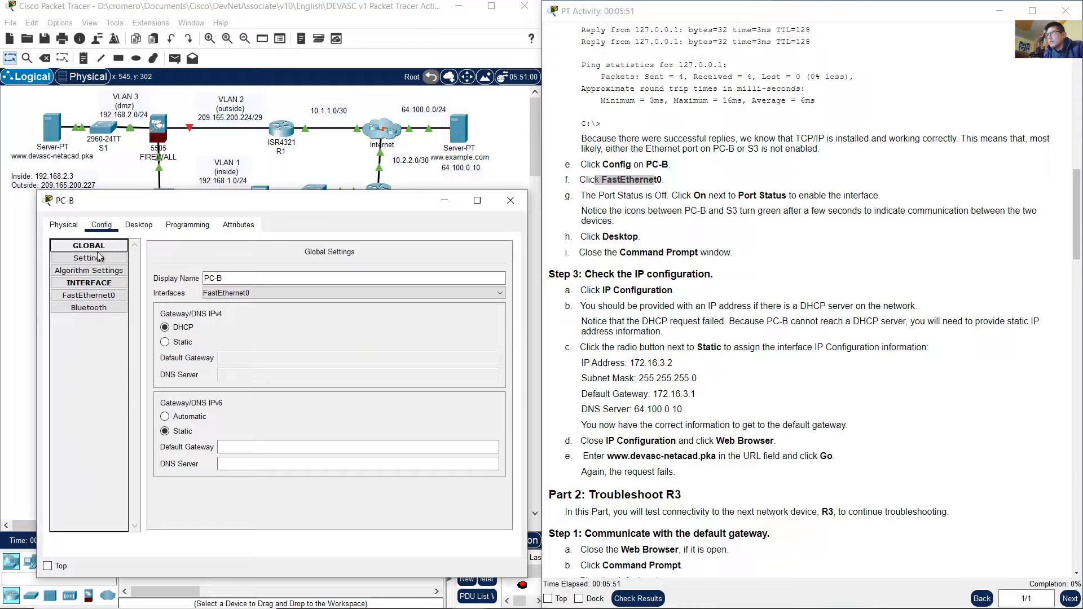
{"action": "left_click", "coordinate": [98, 296]}
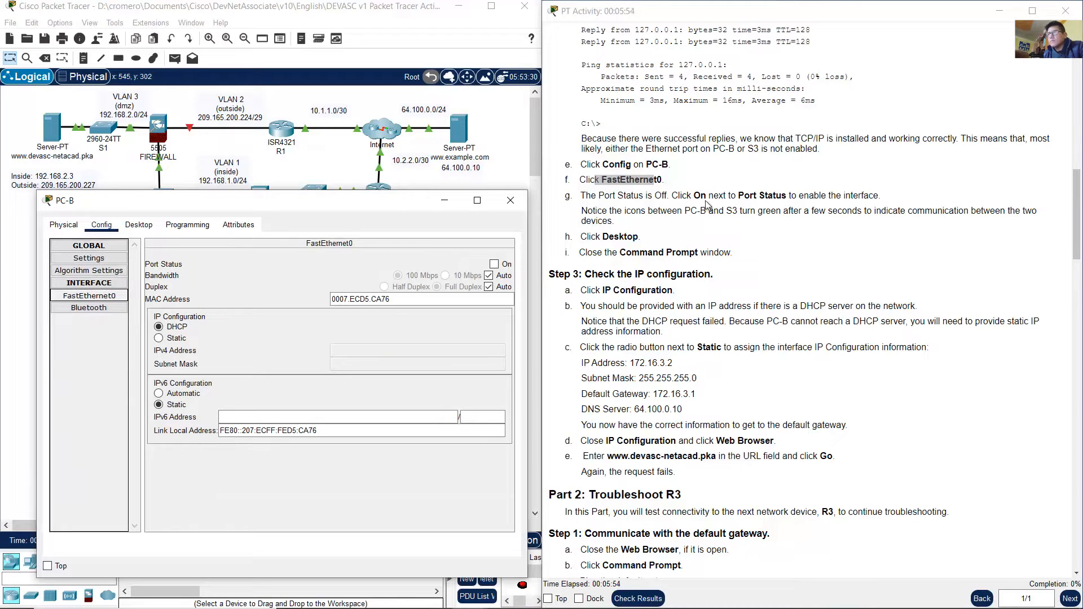
{"action": "left_click_drag", "start_coordinate": [591, 197], "coordinate": [883, 193]}
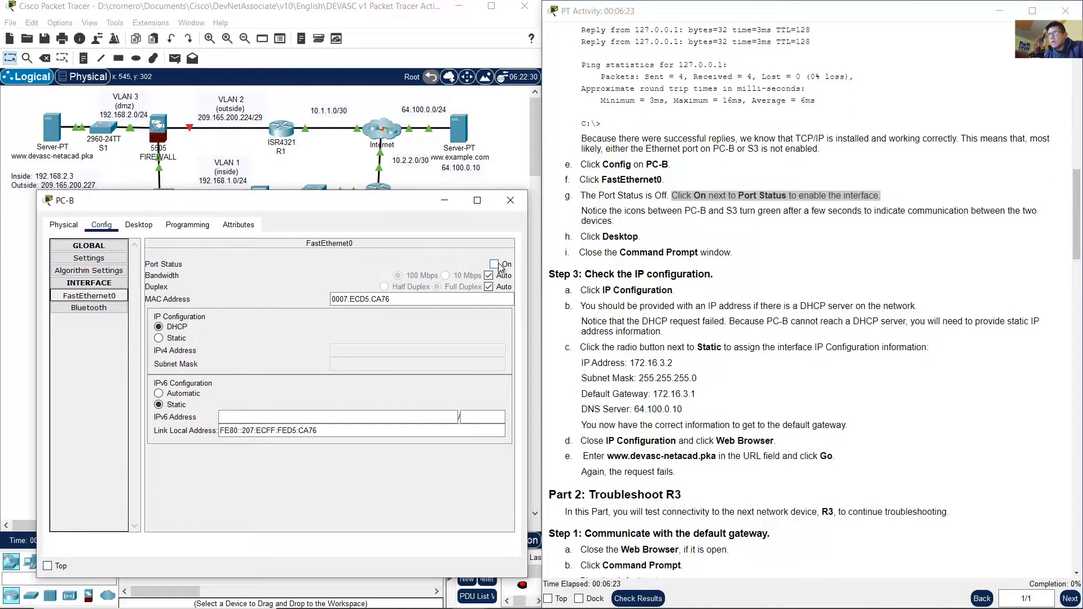
{"action": "left_click", "coordinate": [495, 264]}
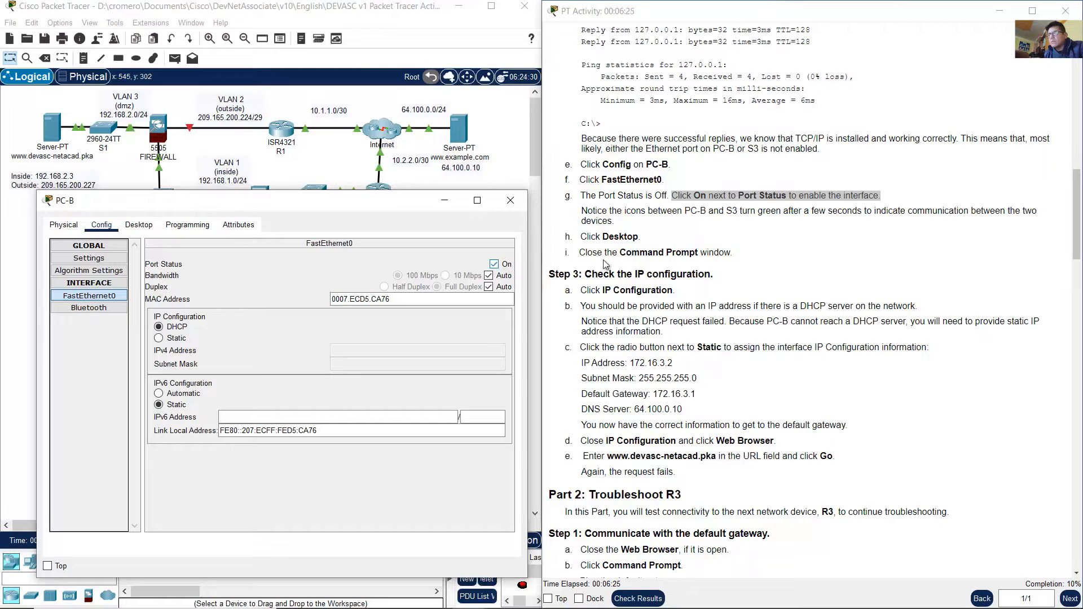
- Close PC-B's window and check the PC-B to S3 link indicators against the note in the instructions
{"action": "left_click", "coordinate": [511, 200]}
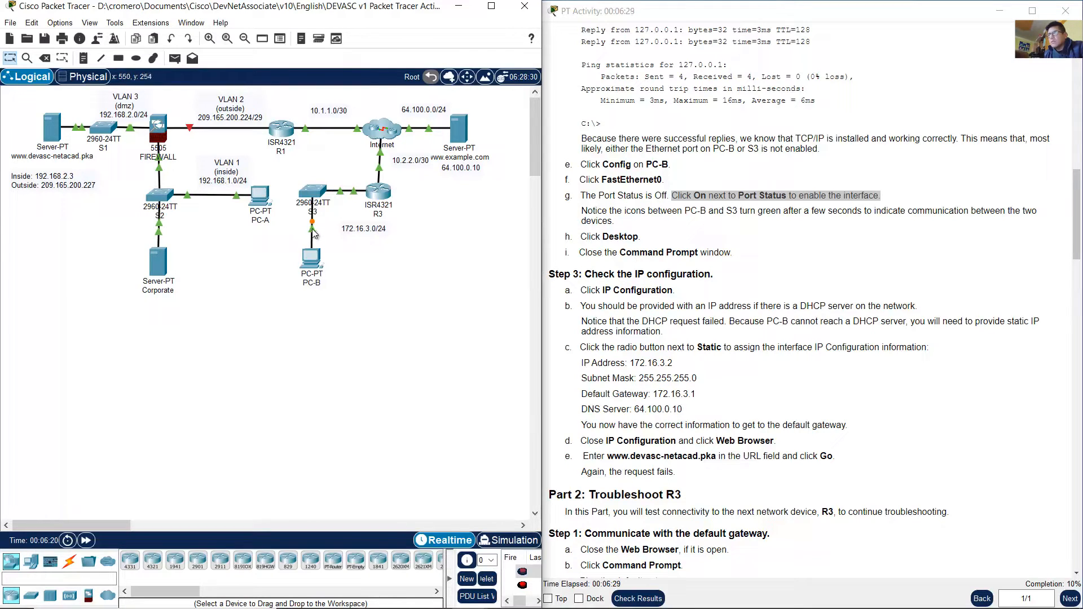
{"action": "left_click", "coordinate": [586, 216]}
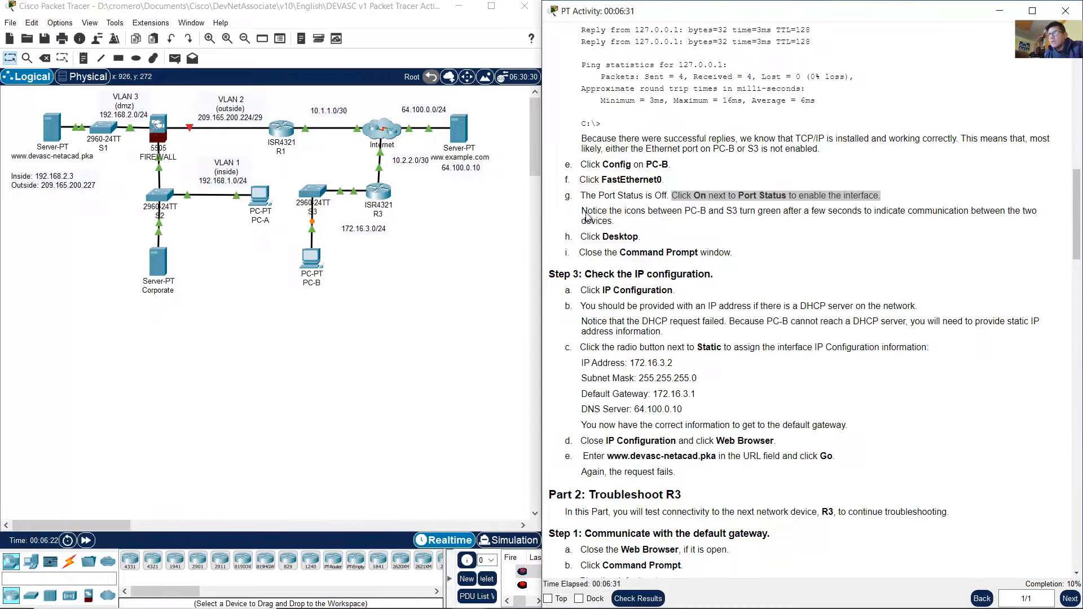
{"action": "left_click_drag", "start_coordinate": [587, 216], "coordinate": [918, 223]}
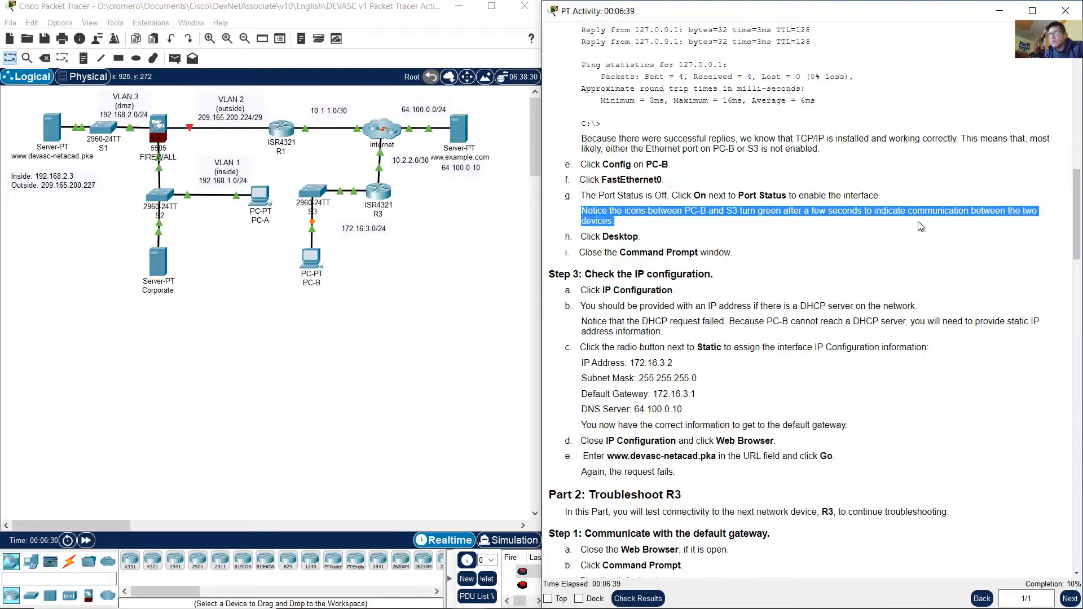
{"action": "left_click", "coordinate": [777, 244]}
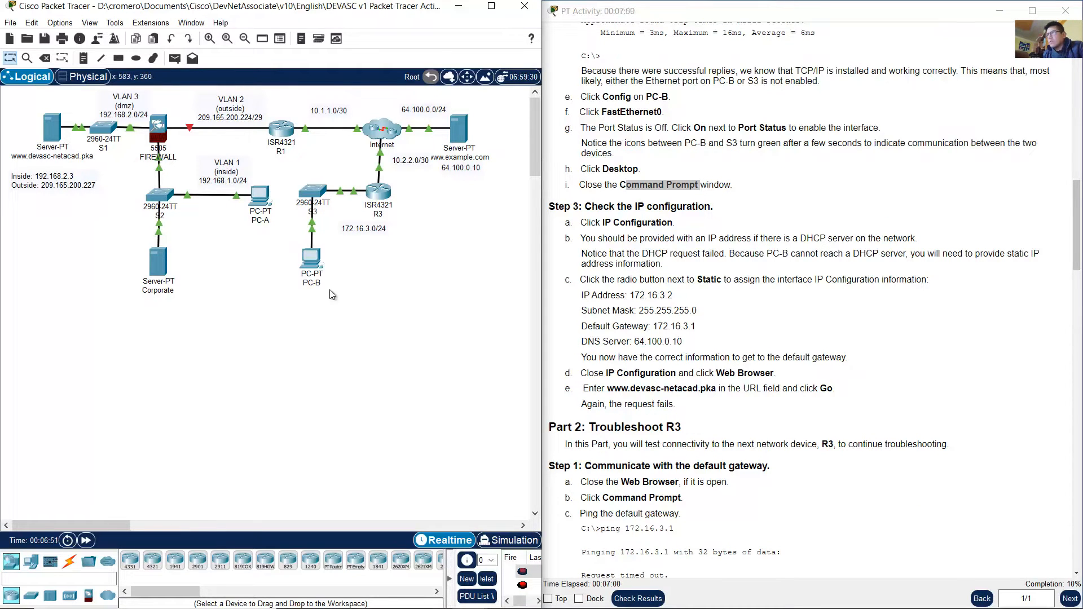
- Reopen PC-B's window, reposition it higher over the topology, and look at the Step 3 heading
{"action": "left_click", "coordinate": [312, 259]}
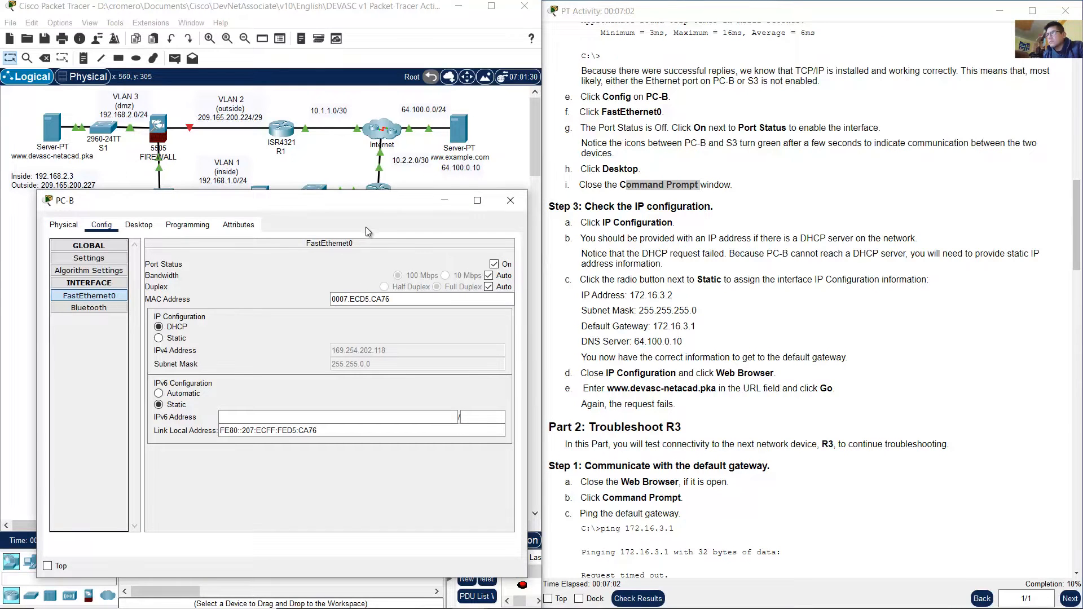
{"action": "left_click_drag", "start_coordinate": [367, 201], "coordinate": [345, 150]}
{"action": "left_click_drag", "start_coordinate": [598, 207], "coordinate": [715, 207]}
{"action": "left_click", "coordinate": [351, 244]}
{"action": "left_click", "coordinate": [685, 214]}
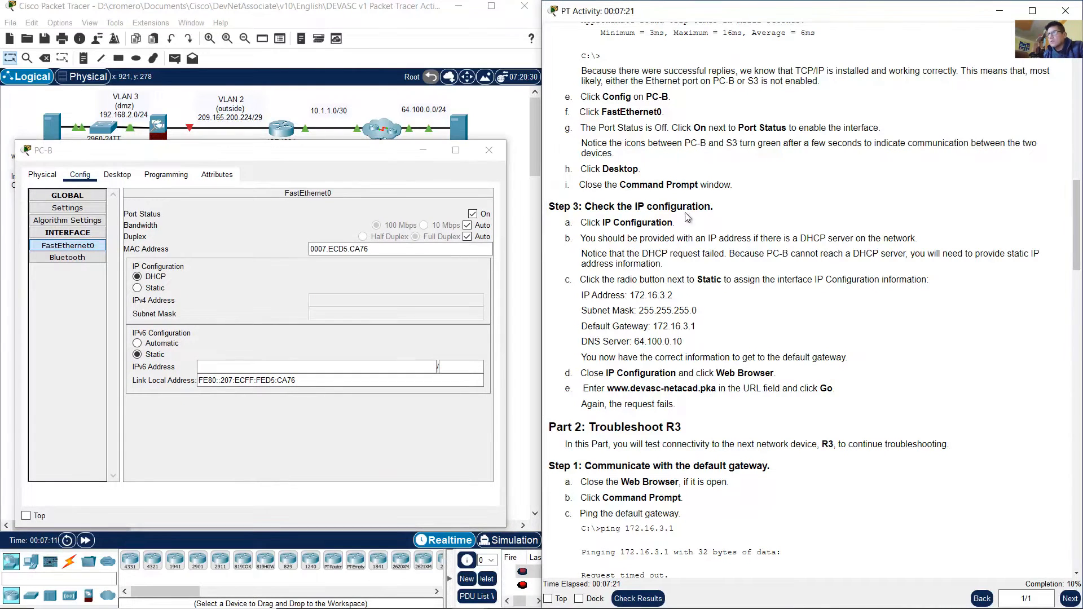
{"action": "left_click", "coordinate": [502, 121]}
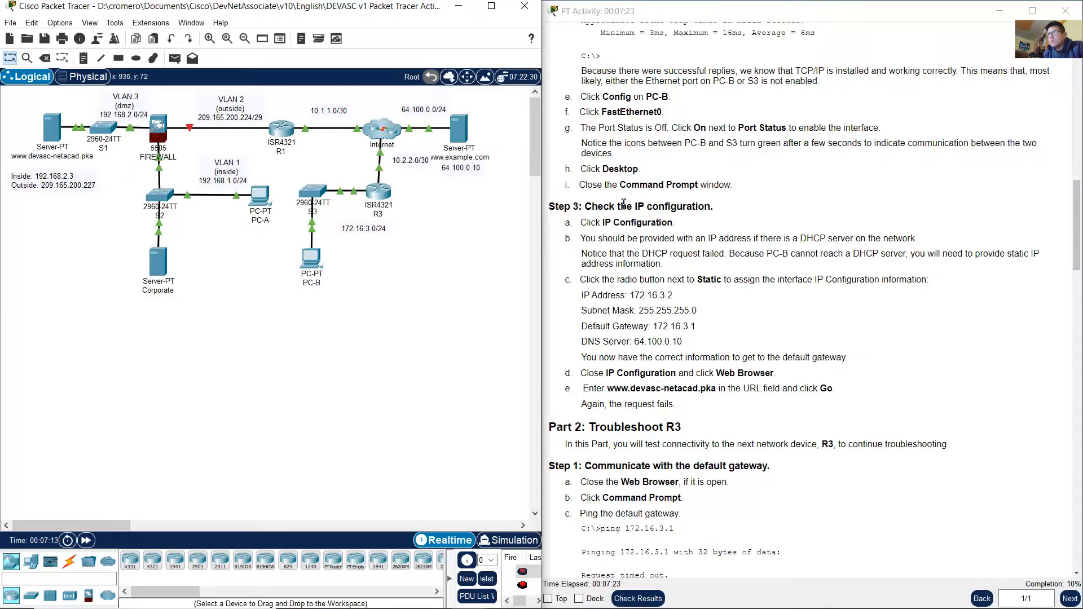
- Follow the first instruction of Step 3 and open the IP Configuration utility on PC-B
{"action": "left_click_drag", "start_coordinate": [591, 207], "coordinate": [705, 210]}
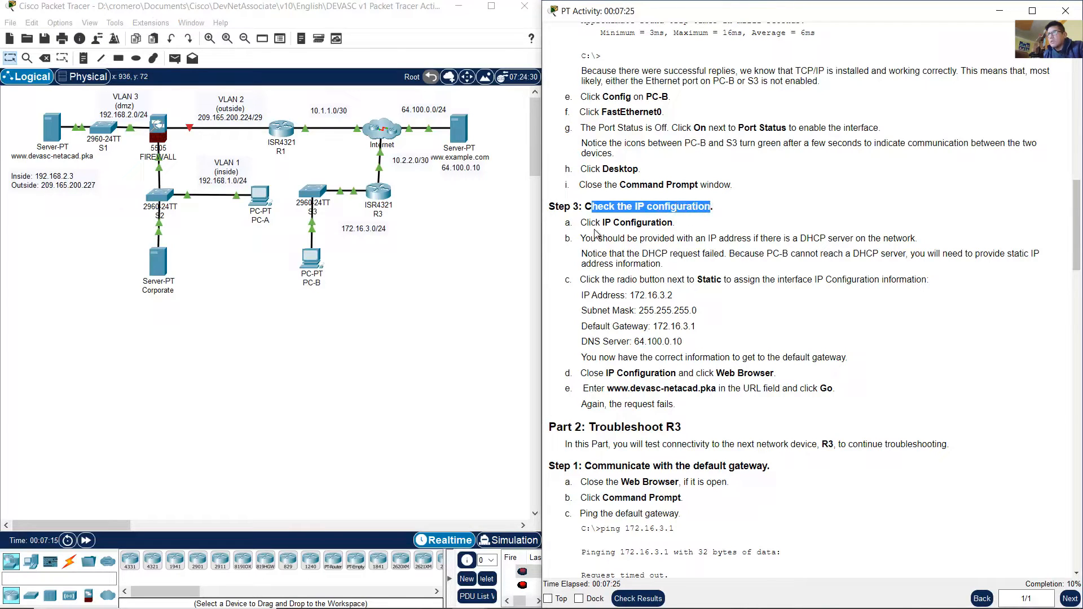
{"action": "left_click_drag", "start_coordinate": [589, 223], "coordinate": [681, 227]}
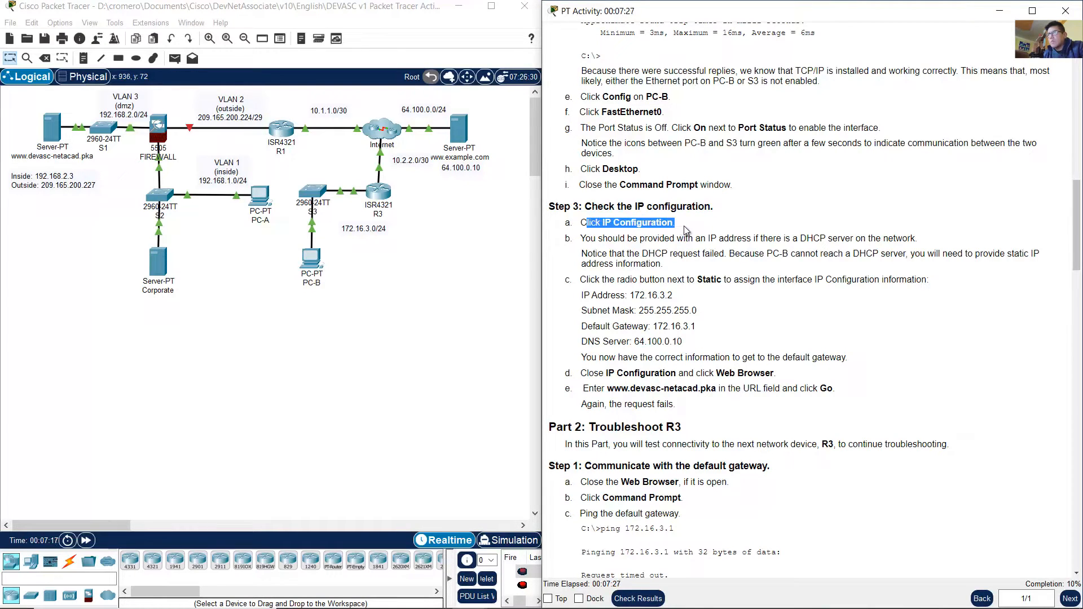
{"action": "left_click", "coordinate": [333, 277]}
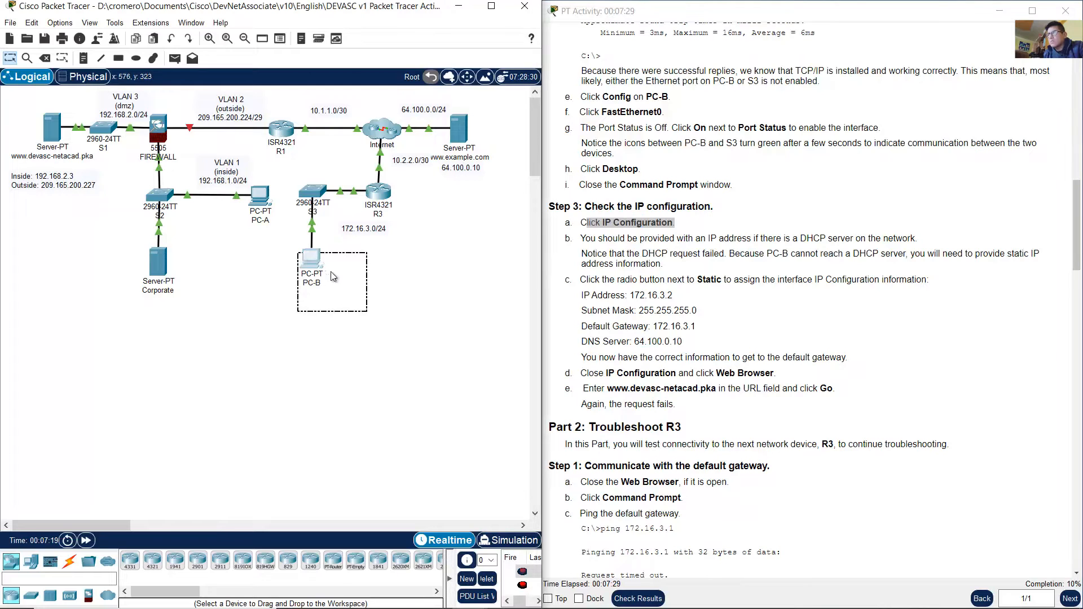
{"action": "left_click", "coordinate": [332, 276]}
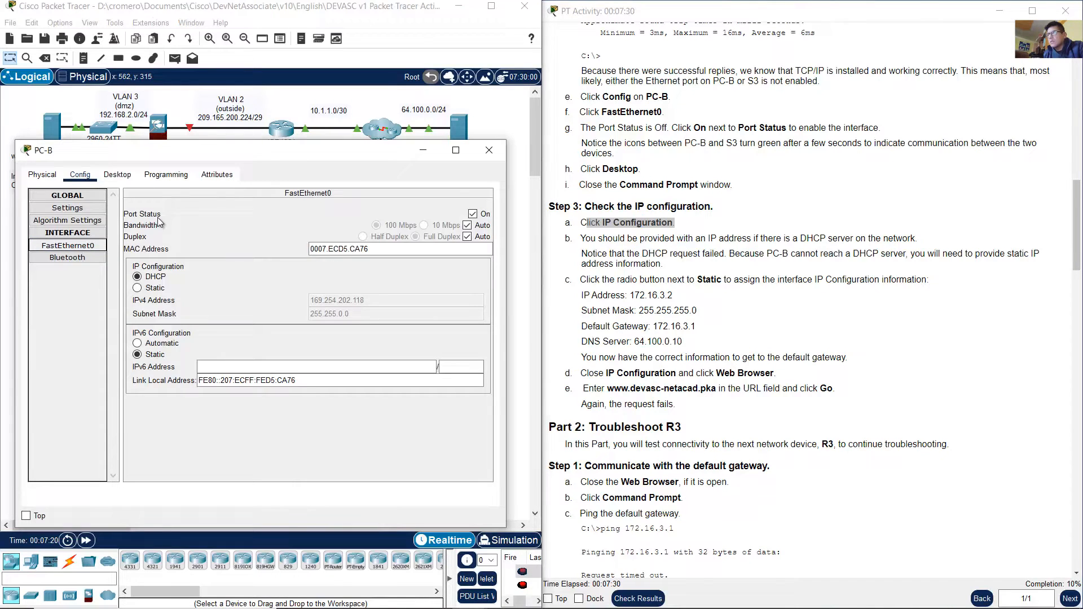
{"action": "left_click", "coordinate": [117, 175]}
{"action": "left_click", "coordinate": [485, 196]}
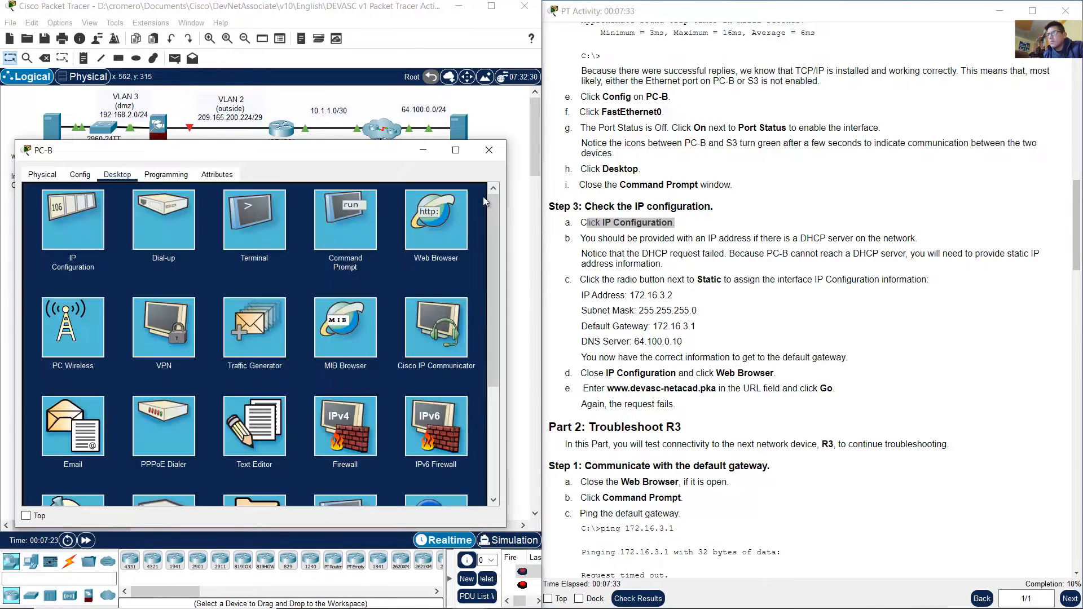
{"action": "left_click", "coordinate": [83, 218]}
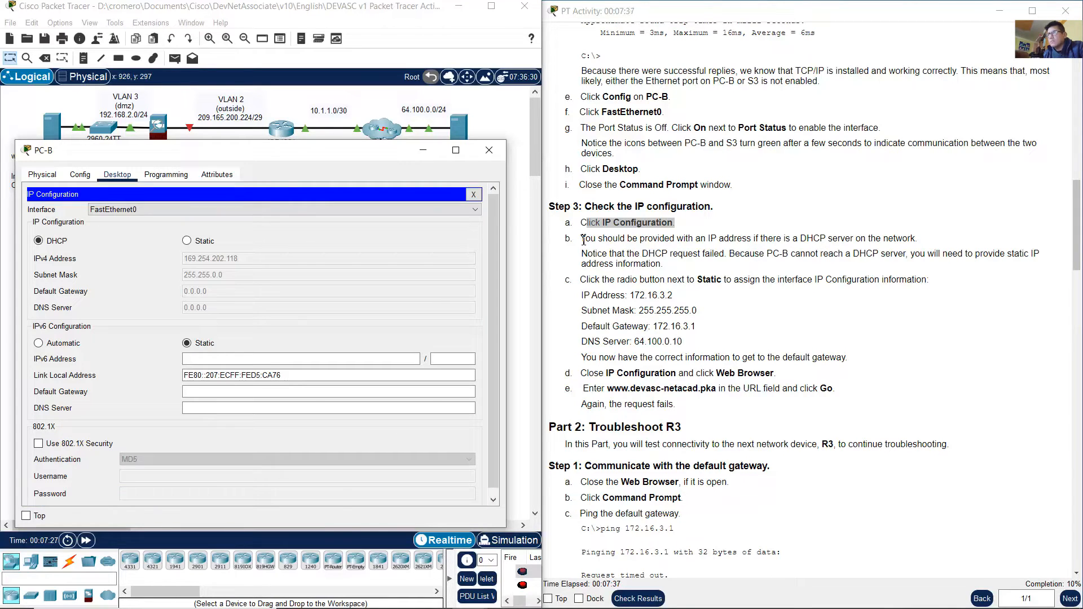
- Read the Step 3 notes on the DHCP request and the static address values to assign to PC-B
{"action": "left_click_drag", "start_coordinate": [584, 239], "coordinate": [923, 243]}
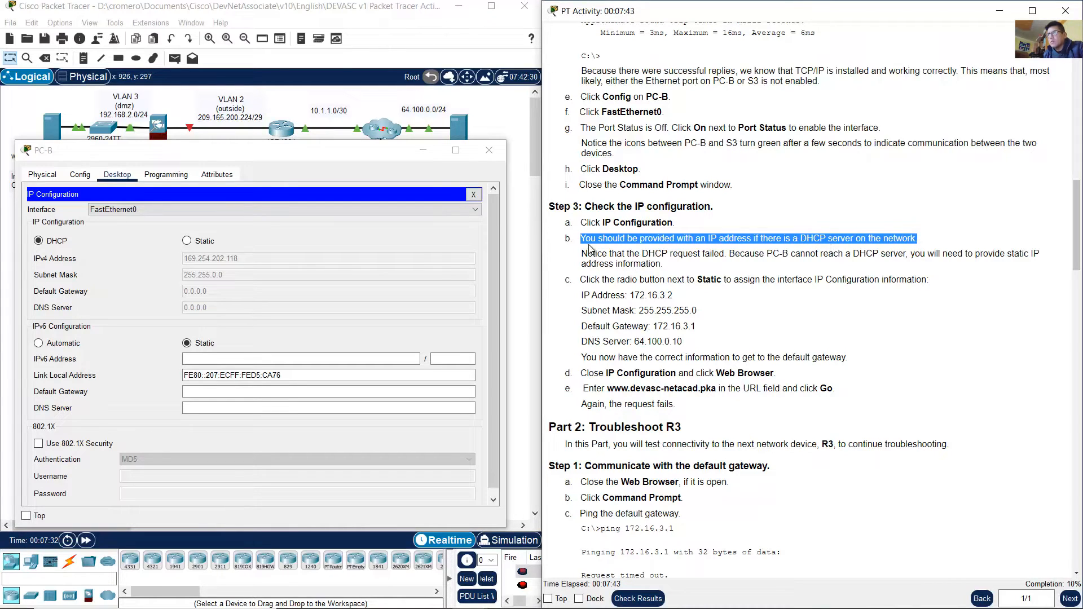
{"action": "left_click_drag", "start_coordinate": [582, 257], "coordinate": [1045, 269]}
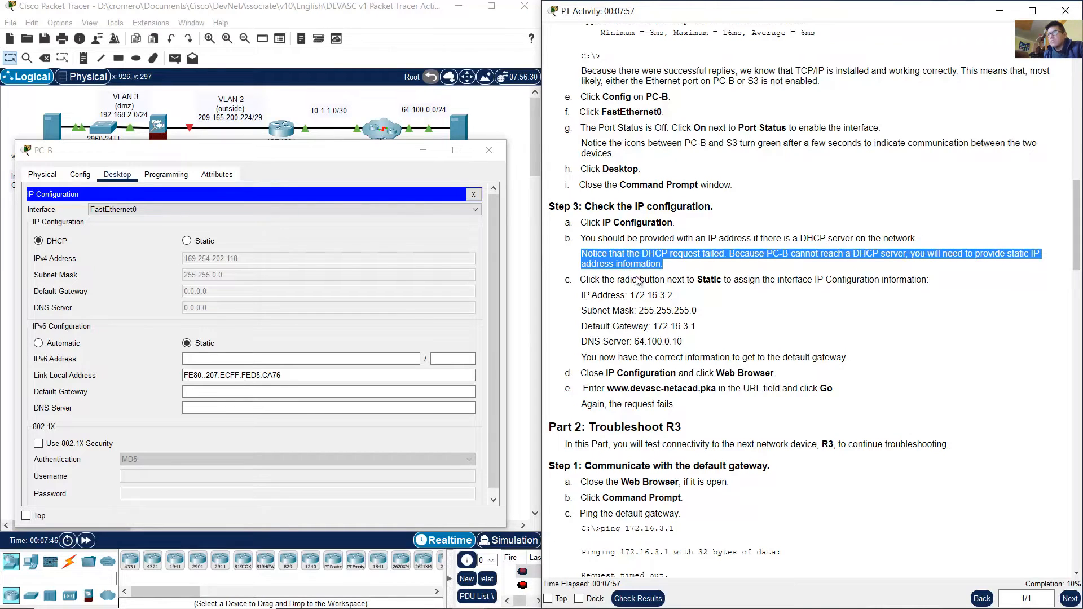
{"action": "left_click_drag", "start_coordinate": [671, 281], "coordinate": [763, 281]}
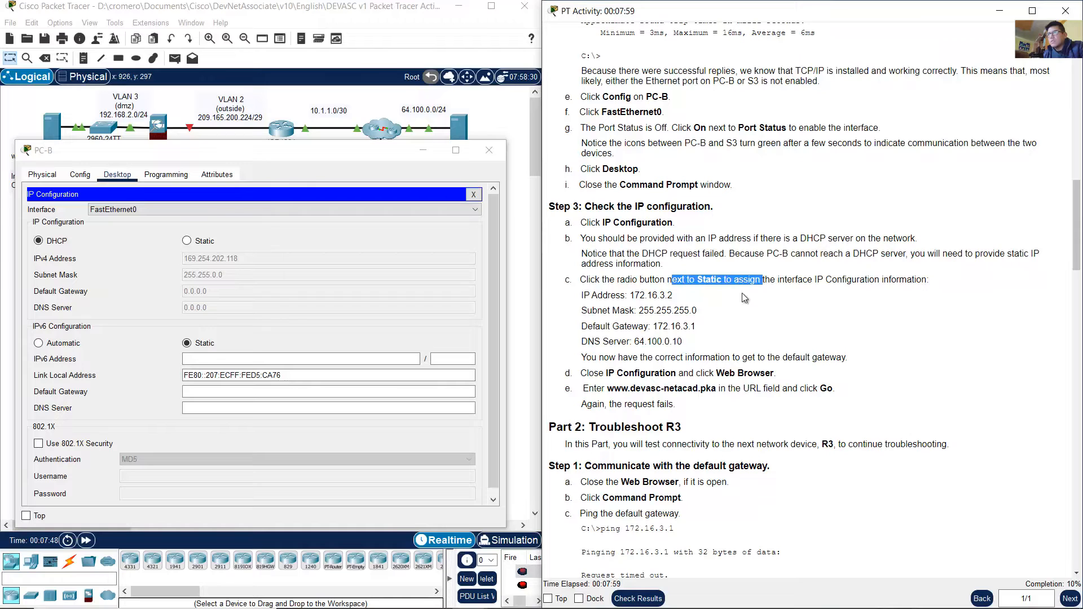
{"action": "left_click_drag", "start_coordinate": [582, 295], "coordinate": [702, 336]}
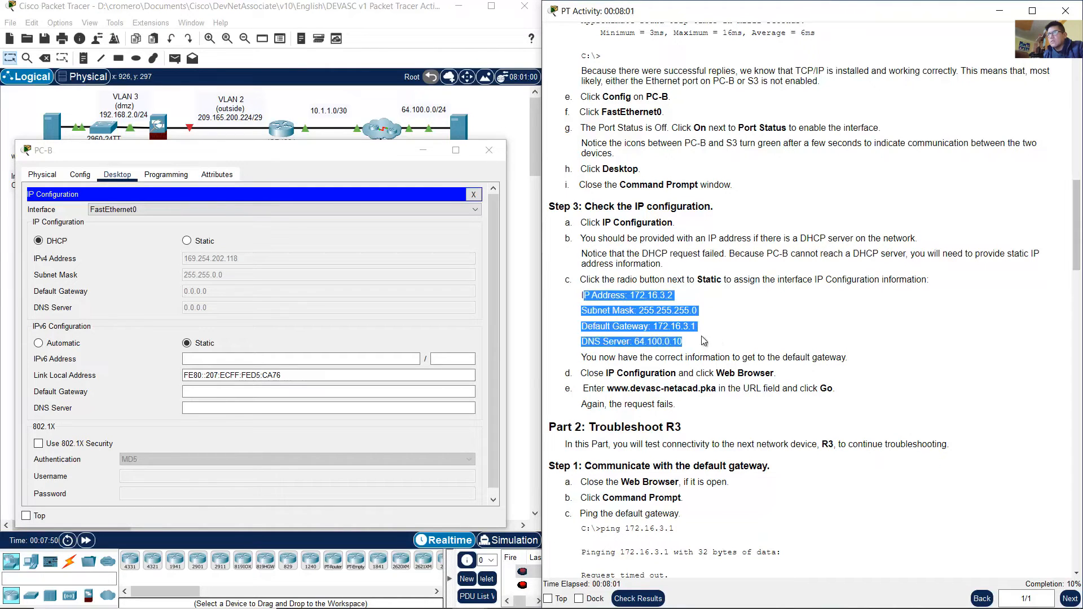
- Switch PC-B's IPv4 configuration to Static and nudge the 172.16.3.0/24 label slightly closer to the S3 to PC-B link in the topology
{"action": "left_click", "coordinate": [186, 241]}
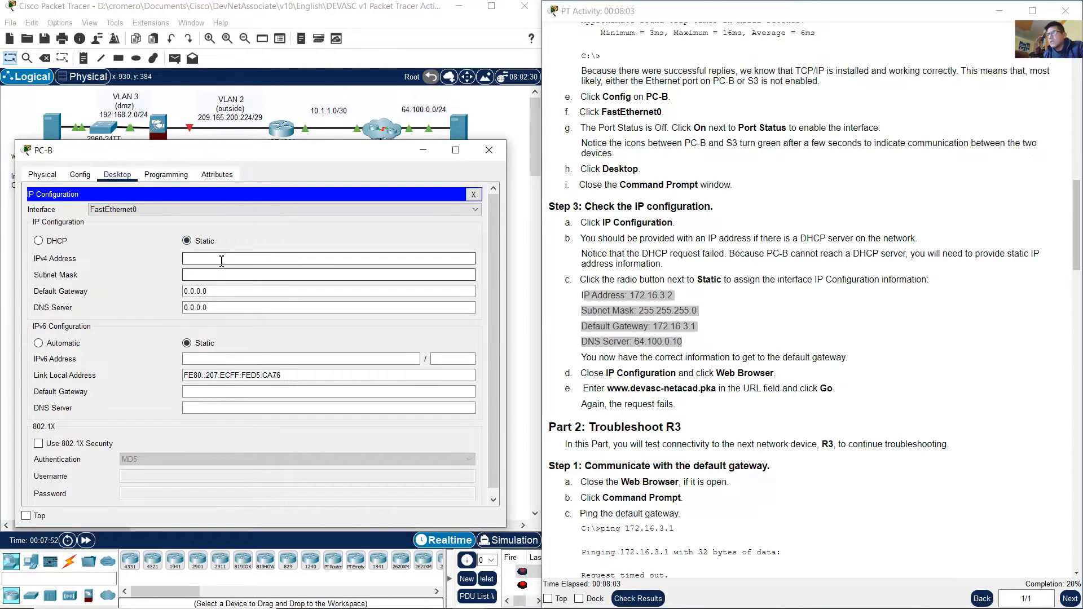
{"action": "left_click", "coordinate": [489, 150]}
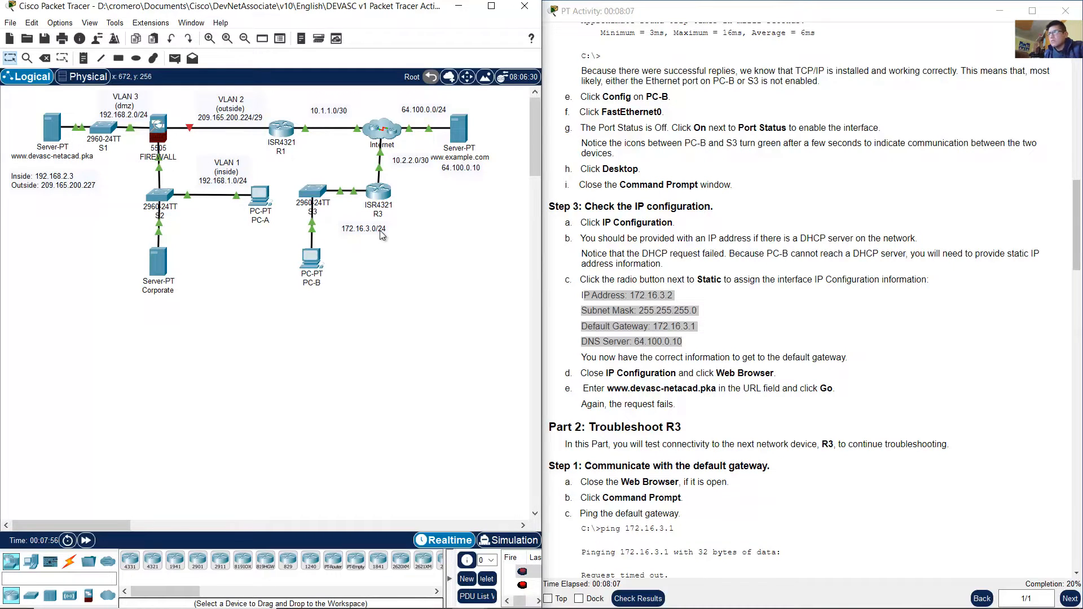
{"action": "mouse_move", "coordinate": [380, 230]}
{"action": "left_mouse_down"}
{"action": "mouse_move", "coordinate": [371, 227]}
{"action": "mouse_move", "coordinate": [371, 243]}
{"action": "mouse_move", "coordinate": [371, 232]}
{"action": "left_mouse_up"}
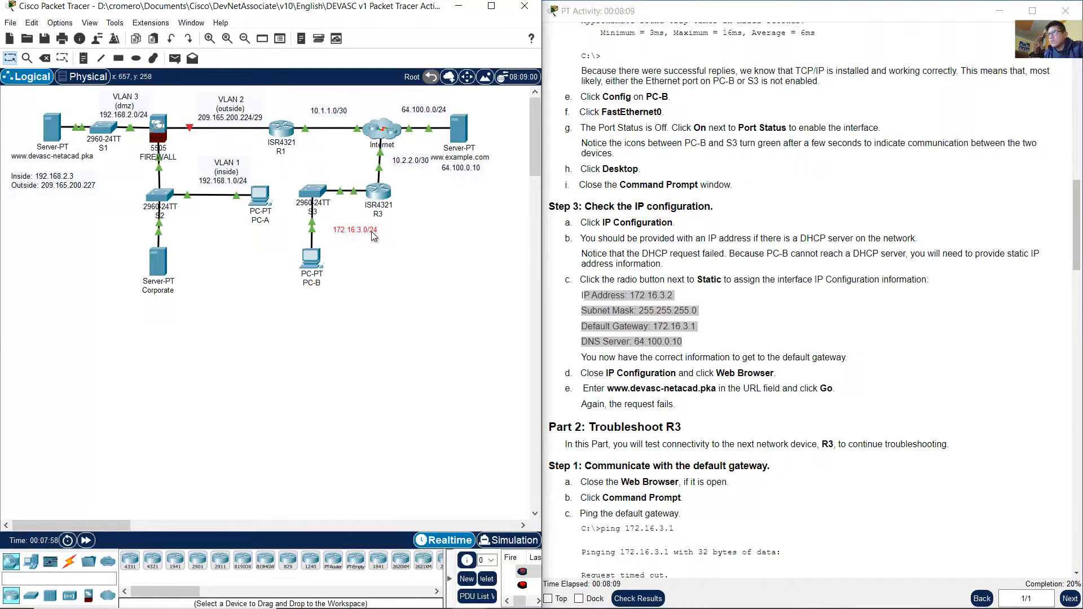
{"action": "left_click", "coordinate": [318, 265]}
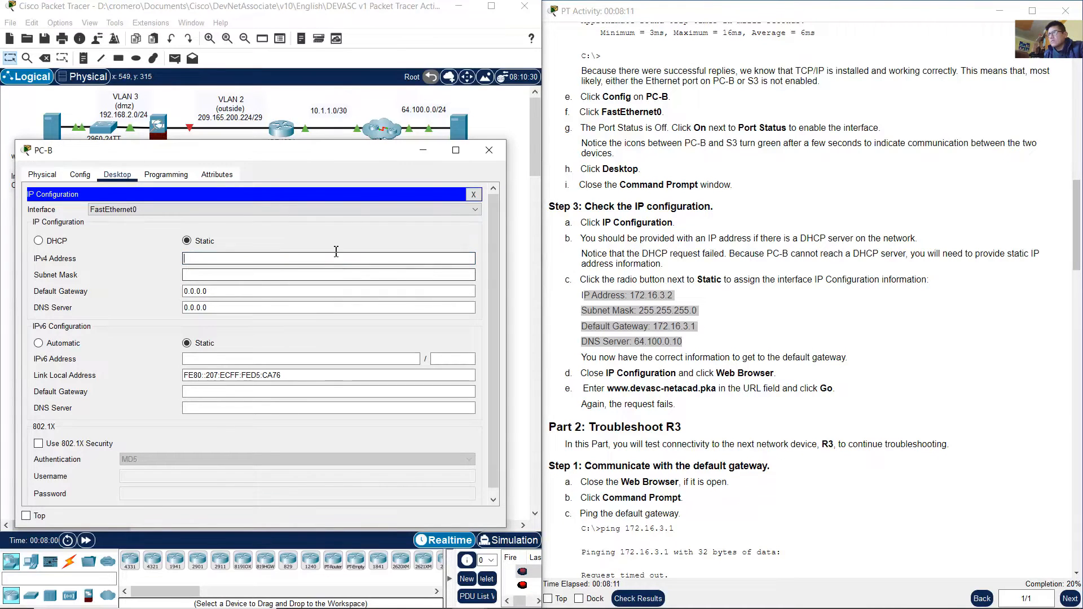
- Set PC-B's IPv4 address to 172.16.3.2 and its subnet mask to 255.255.255.0
{"action": "type", "text": "17"}
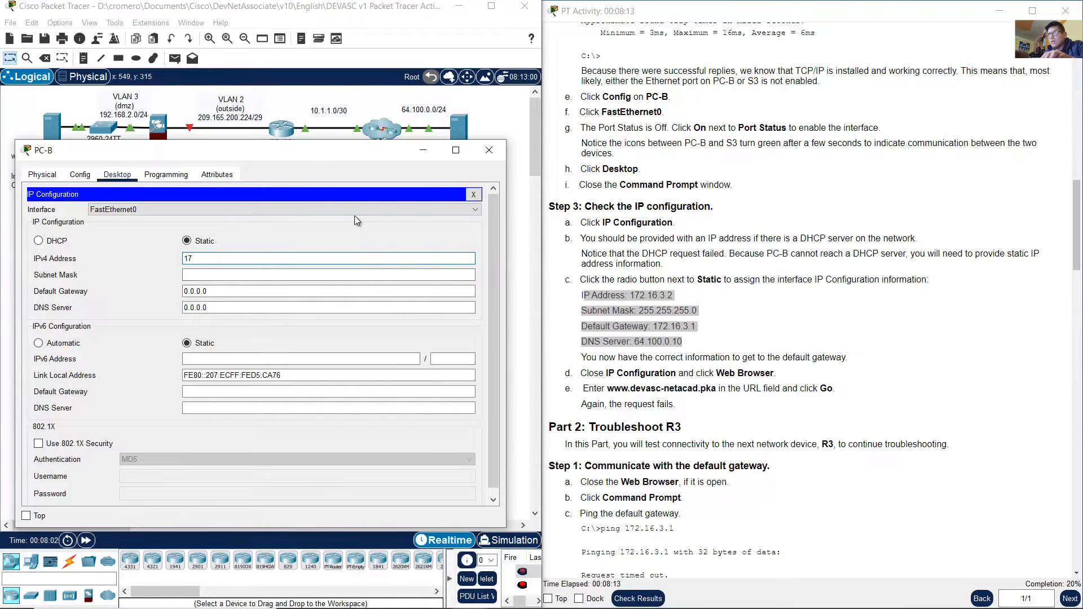
{"action": "type", "text": "2.16.3.2"}
{"action": "left_click", "coordinate": [228, 275]}
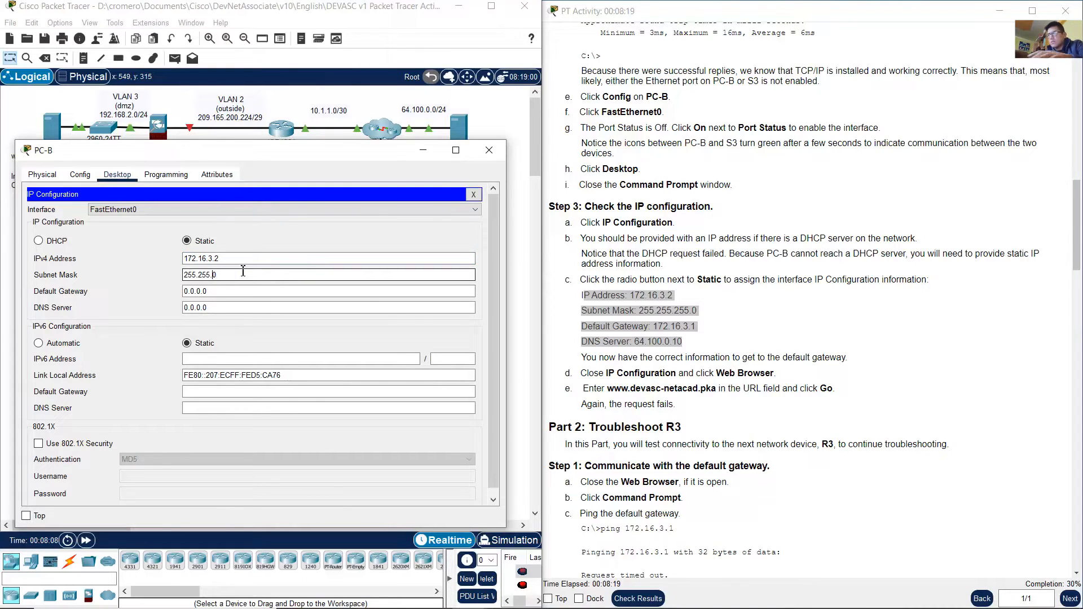
{"action": "key", "text": "BackSpace"}
{"action": "key", "text": "BackSpace"}
{"action": "type", "text": "255."}
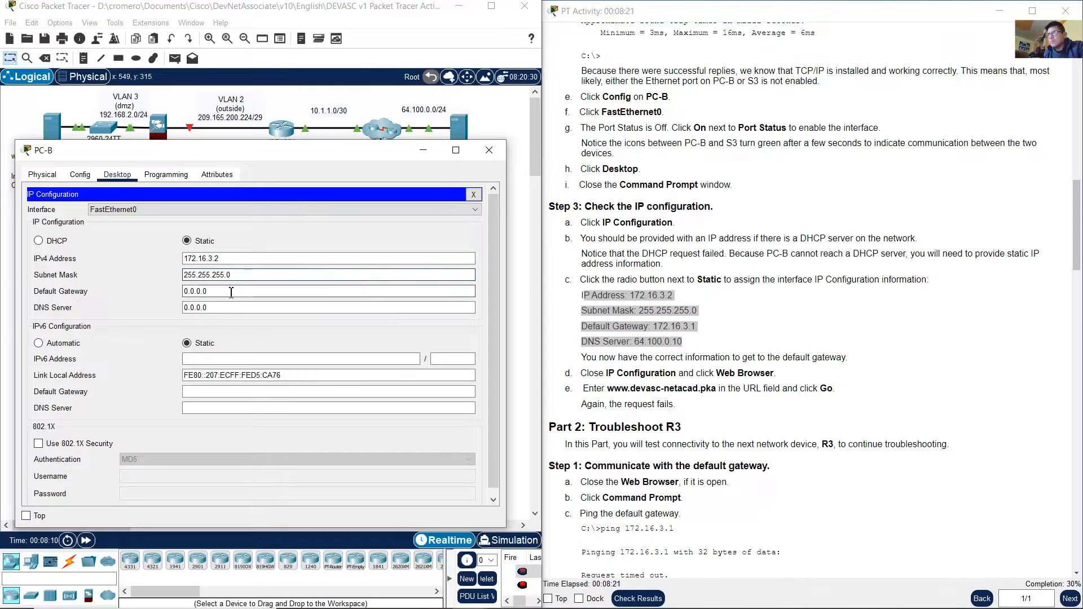
- Set PC-B's IPv4 default gateway to 172.16.3.1 and its DNS server to 64.100.0.10
{"action": "left_click_drag", "start_coordinate": [229, 260], "coordinate": [142, 263]}
{"action": "key", "text": "ctrl+c"}
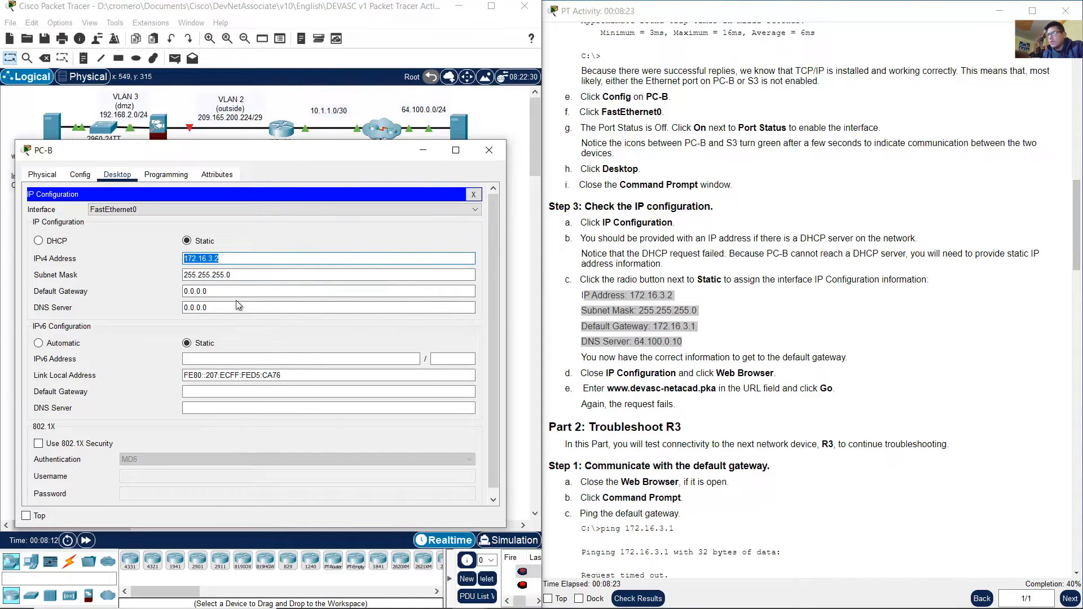
{"action": "left_click_drag", "start_coordinate": [237, 293], "coordinate": [114, 294]}
{"action": "key", "text": "ctrl+v"}
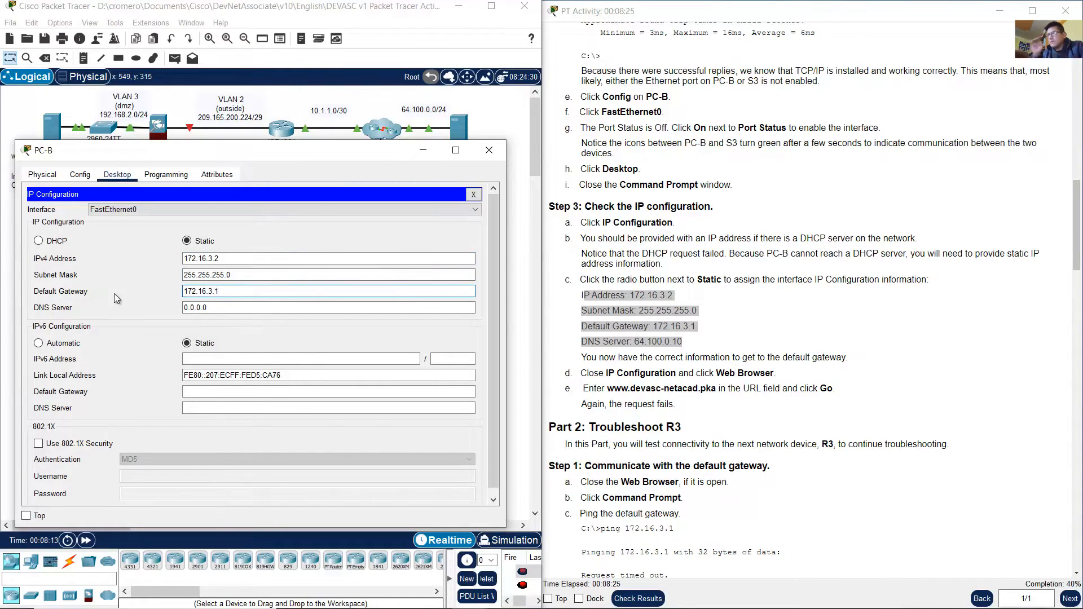
{"action": "left_click_drag", "start_coordinate": [205, 309], "coordinate": [164, 309]}
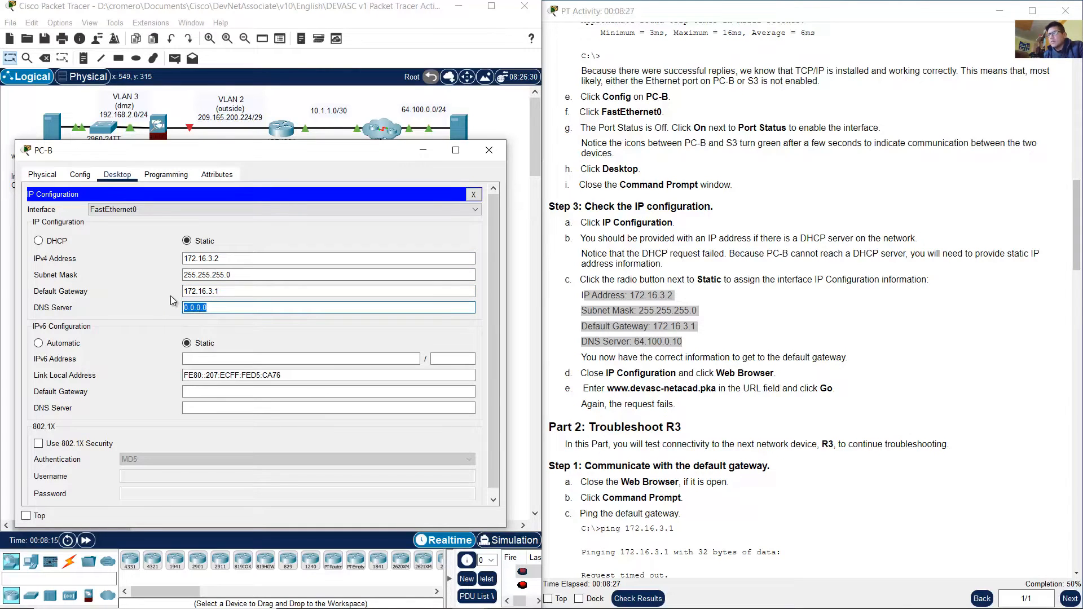
{"action": "type", "text": "64.10"}
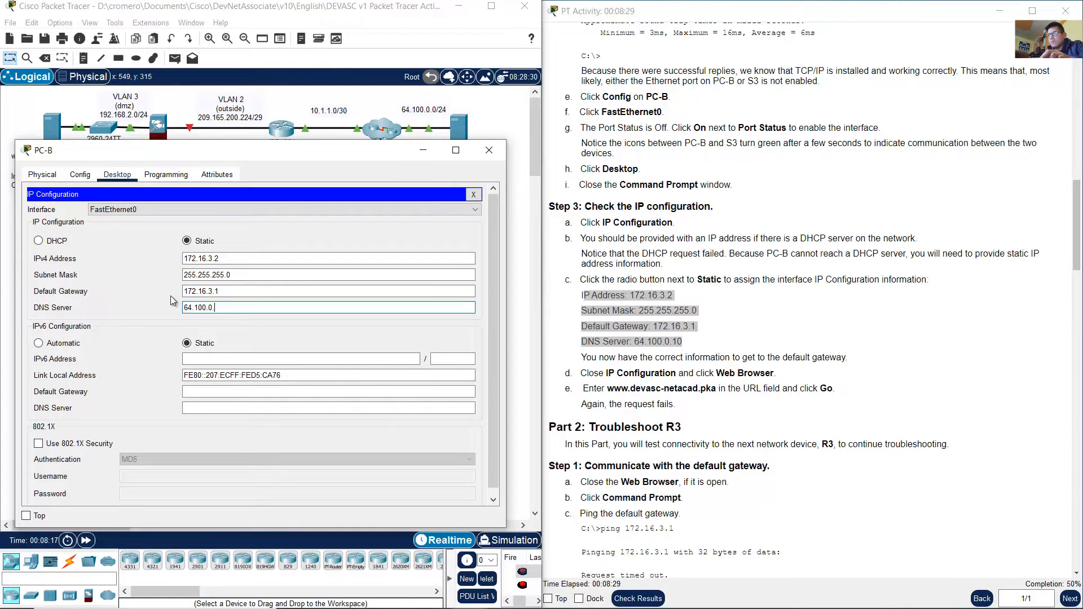
{"action": "left_click", "coordinate": [490, 150]}
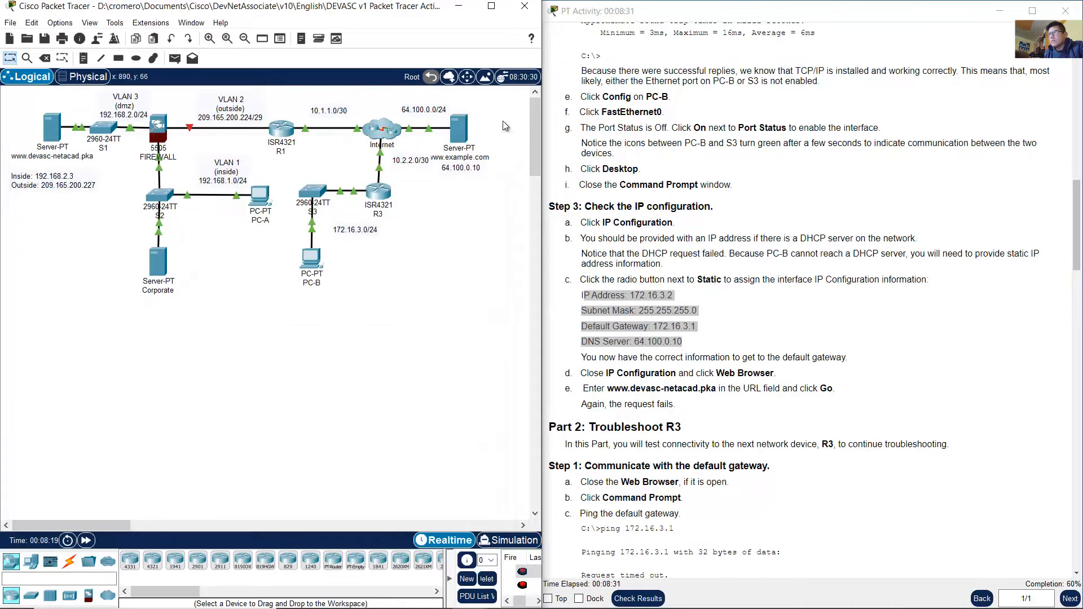
{"action": "left_click_drag", "start_coordinate": [499, 110], "coordinate": [446, 189]}
{"action": "left_click", "coordinate": [357, 244]}
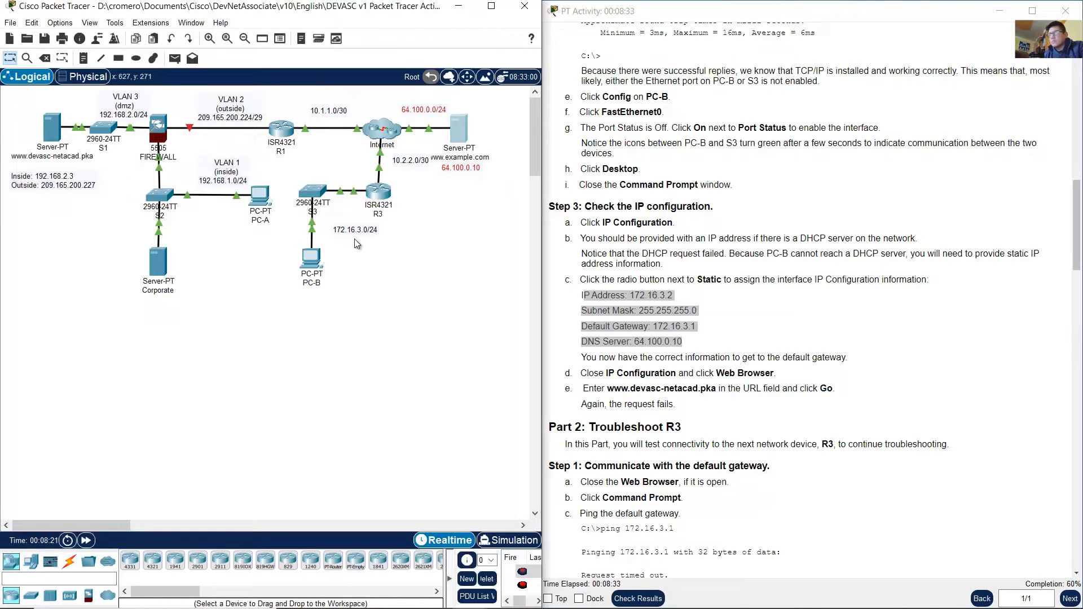
{"action": "left_click", "coordinate": [319, 259]}
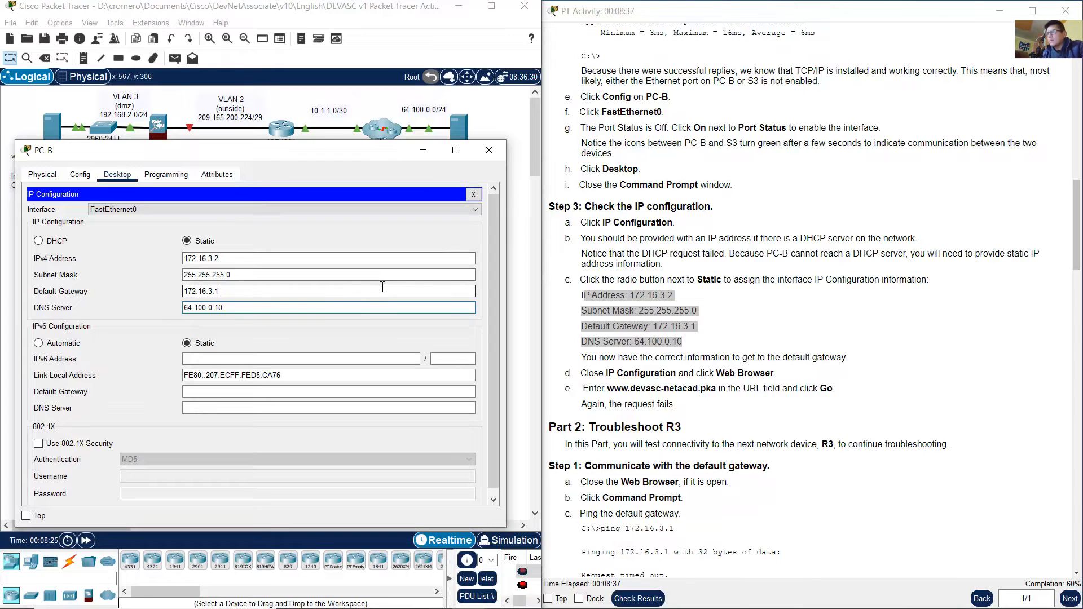
- Read on to instruction d, close PC-B's IP Configuration and open its Web Browser
{"action": "left_click", "coordinate": [806, 290]}
{"action": "scroll", "coordinate": [808, 296], "scroll_direction": "down", "scroll_amount": 3}
{"action": "scroll", "coordinate": [805, 290], "scroll_direction": "down", "scroll_amount": 5}
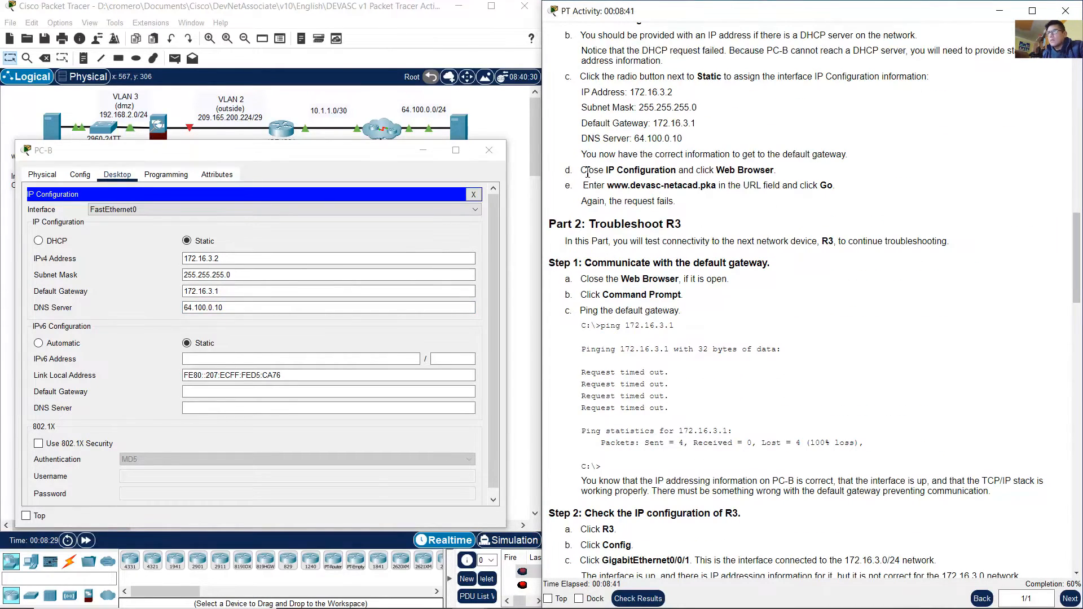
{"action": "left_click_drag", "start_coordinate": [588, 173], "coordinate": [780, 170]}
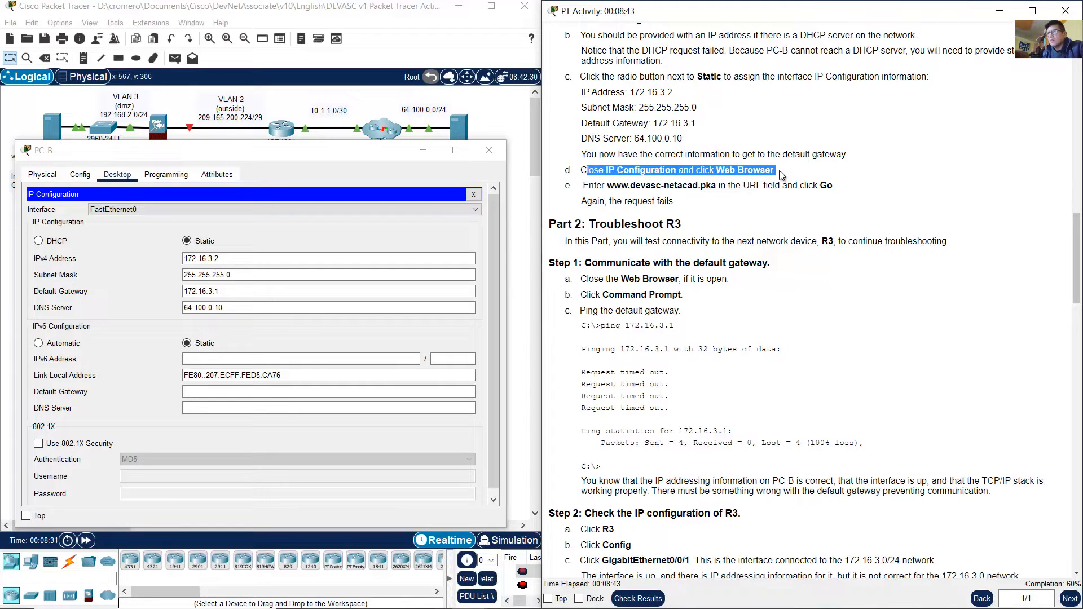
{"action": "left_click", "coordinate": [474, 194]}
{"action": "left_click", "coordinate": [445, 223]}
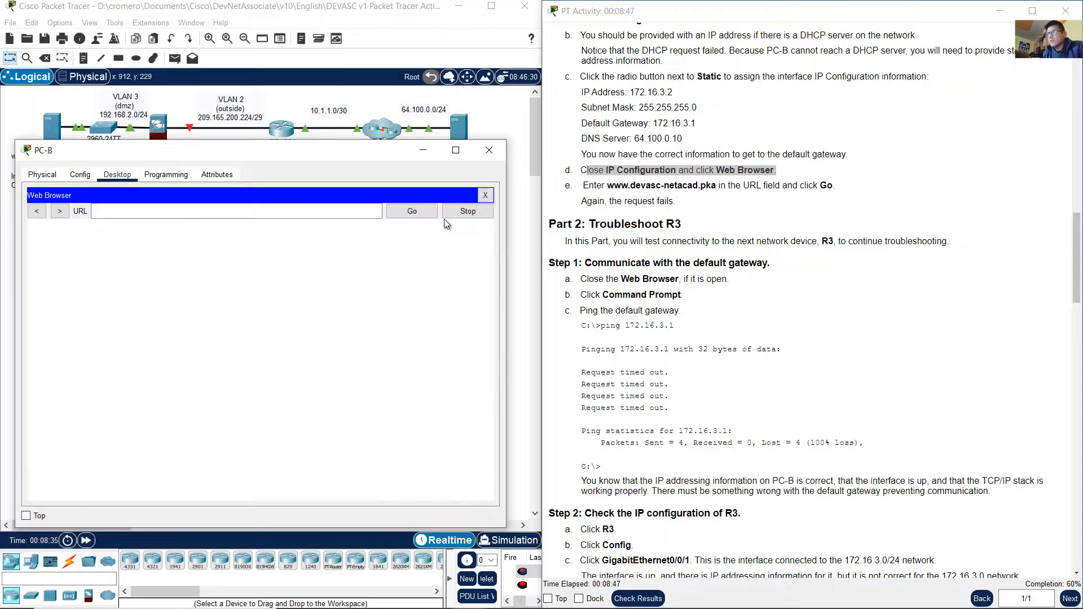
{"action": "left_click_drag", "start_coordinate": [614, 189], "coordinate": [716, 188]}
{"action": "left_click", "coordinate": [626, 195]}
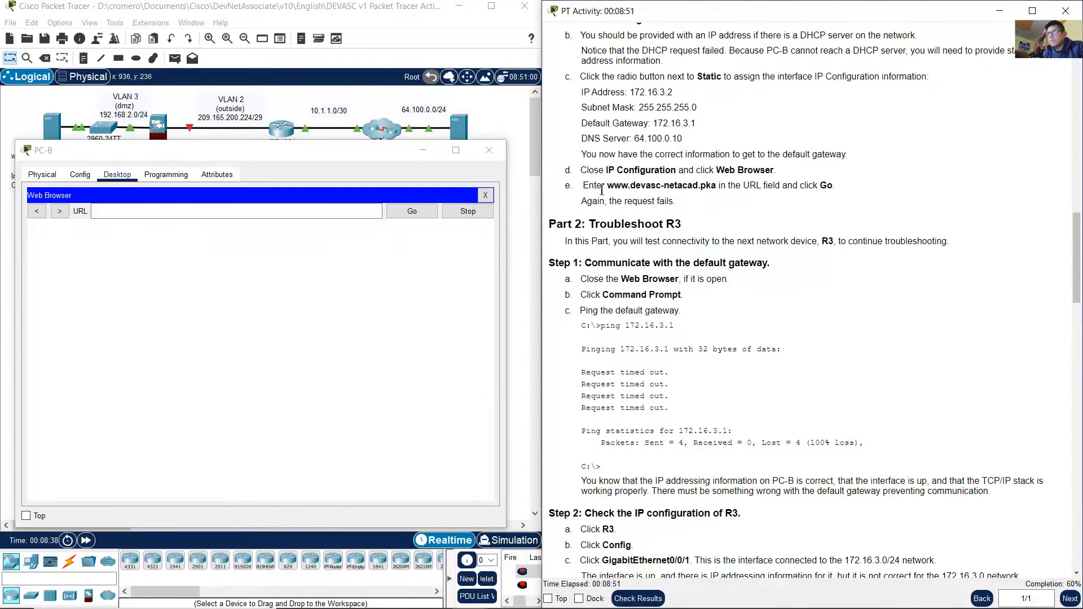
{"action": "left_click", "coordinate": [353, 214]}
{"action": "type", "text": "www."}
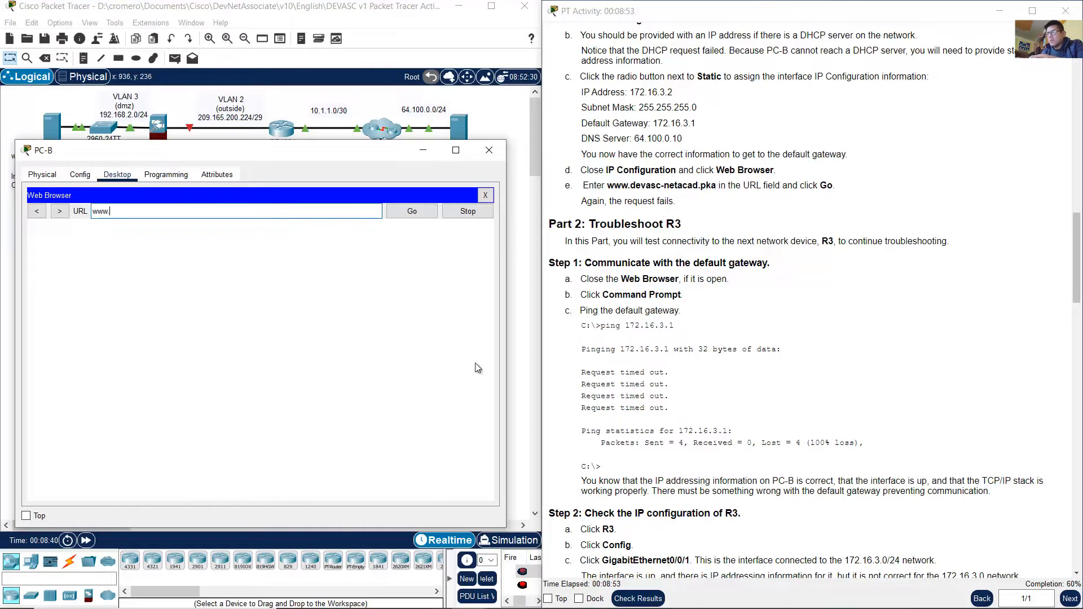
{"action": "type", "text": "desac-net"}
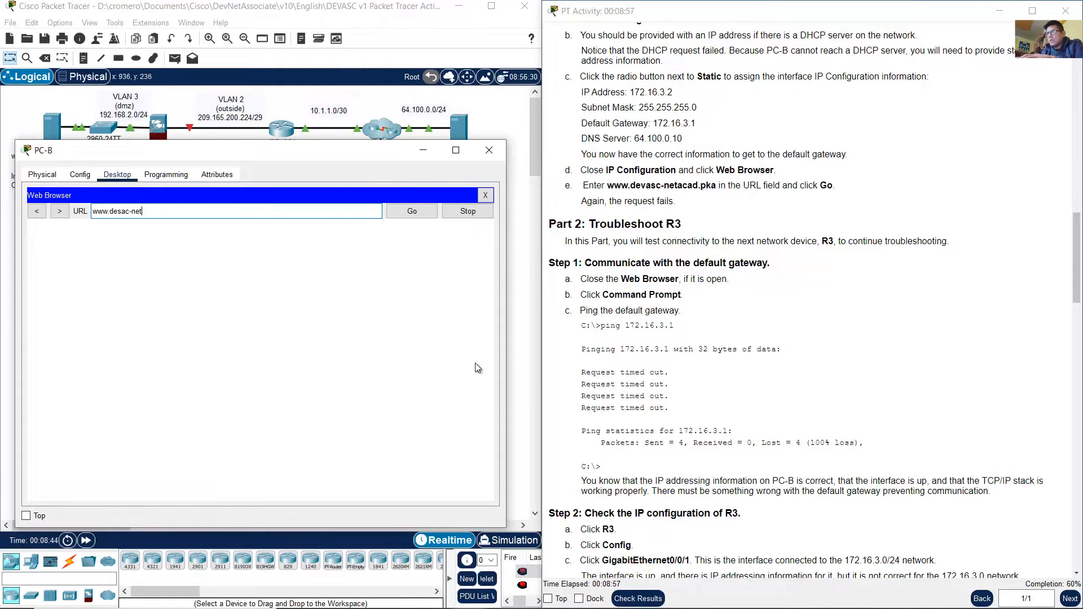
{"action": "type", "text": "acad.pka"}
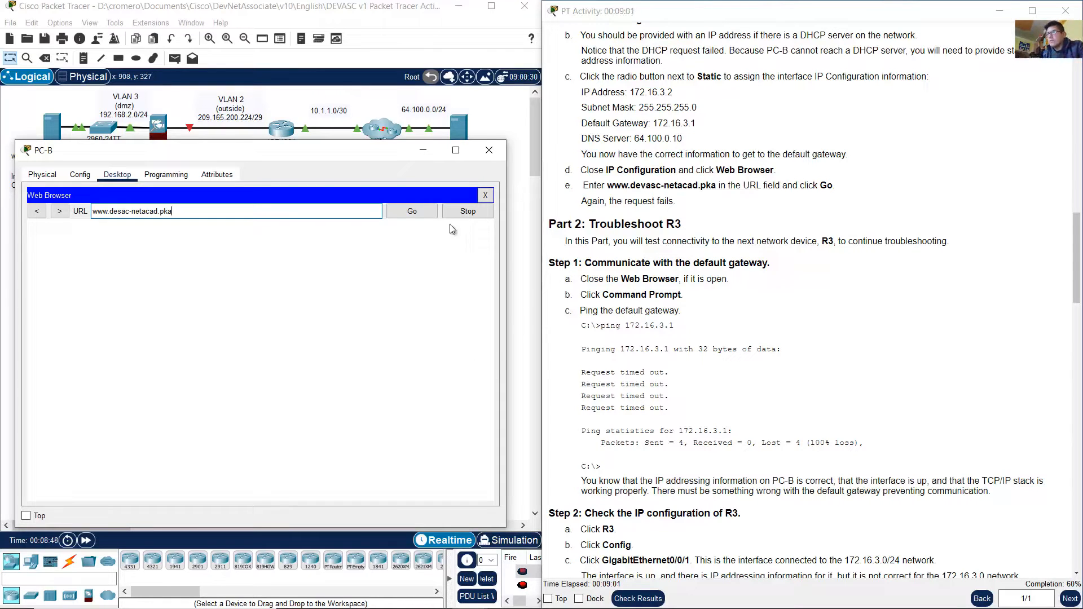
{"action": "left_click", "coordinate": [404, 212]}
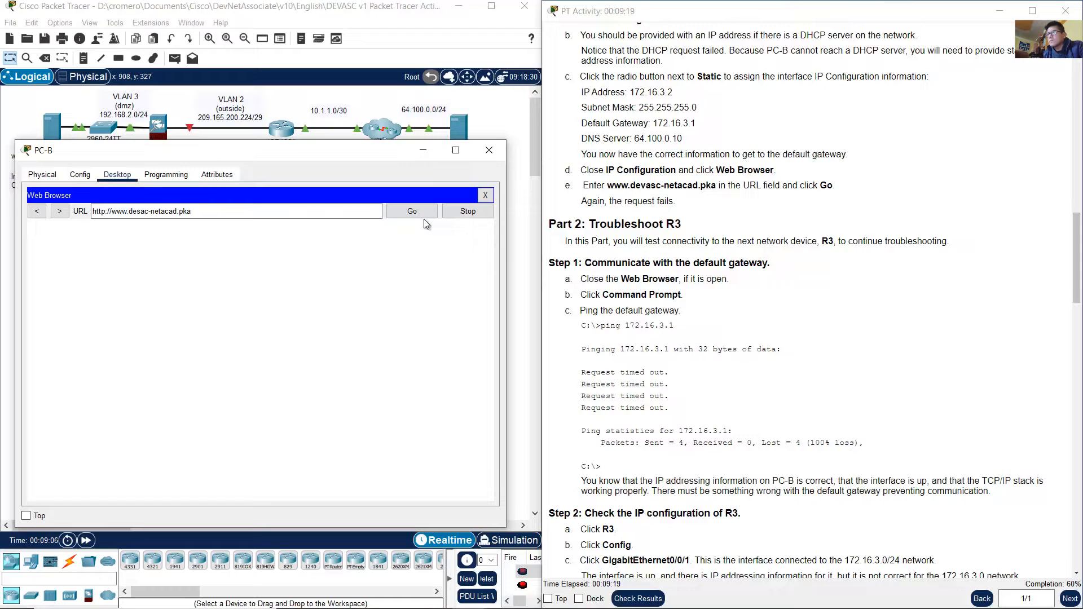
- Shift PC-B's window slightly, check the note about the web request, and request the same page again
{"action": "mouse_move", "coordinate": [379, 154]}
{"action": "left_mouse_down"}
{"action": "mouse_move", "coordinate": [391, 127]}
{"action": "mouse_move", "coordinate": [388, 148]}
{"action": "left_mouse_up"}
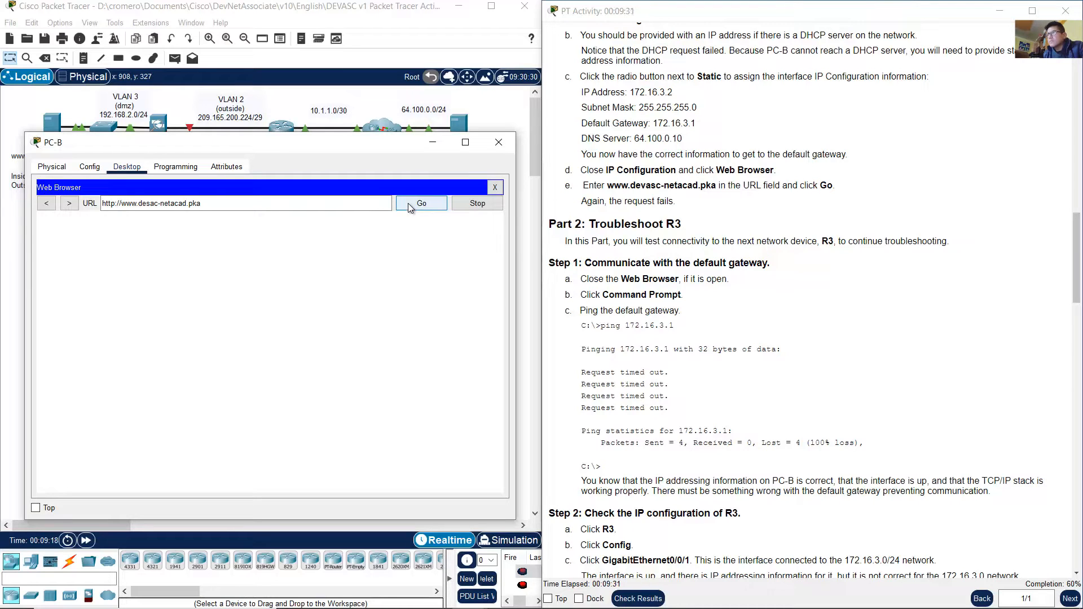
{"action": "left_click", "coordinate": [674, 246]}
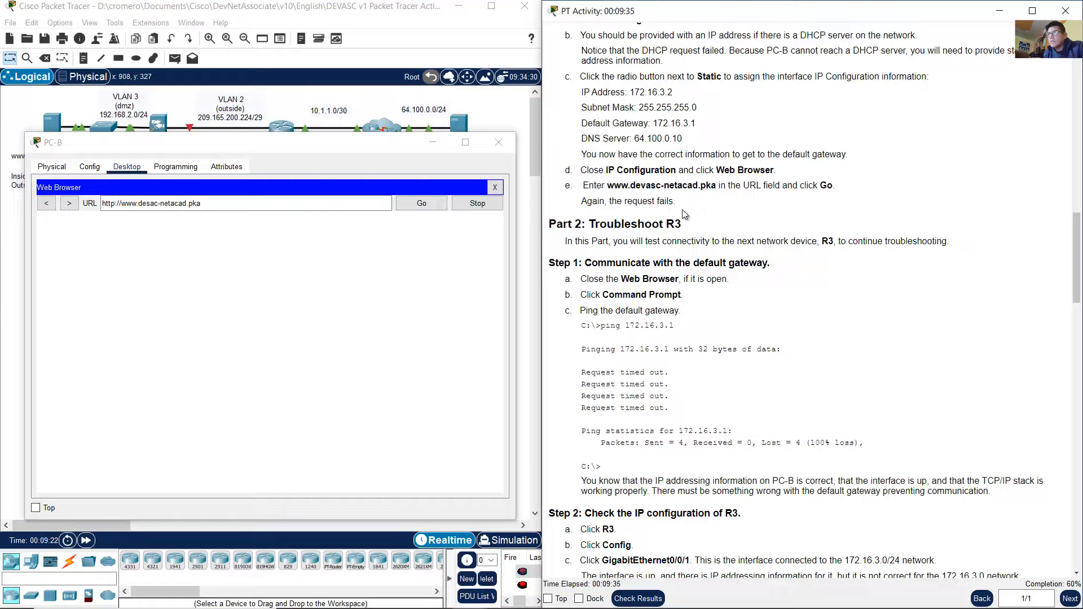
{"action": "left_click", "coordinate": [422, 203]}
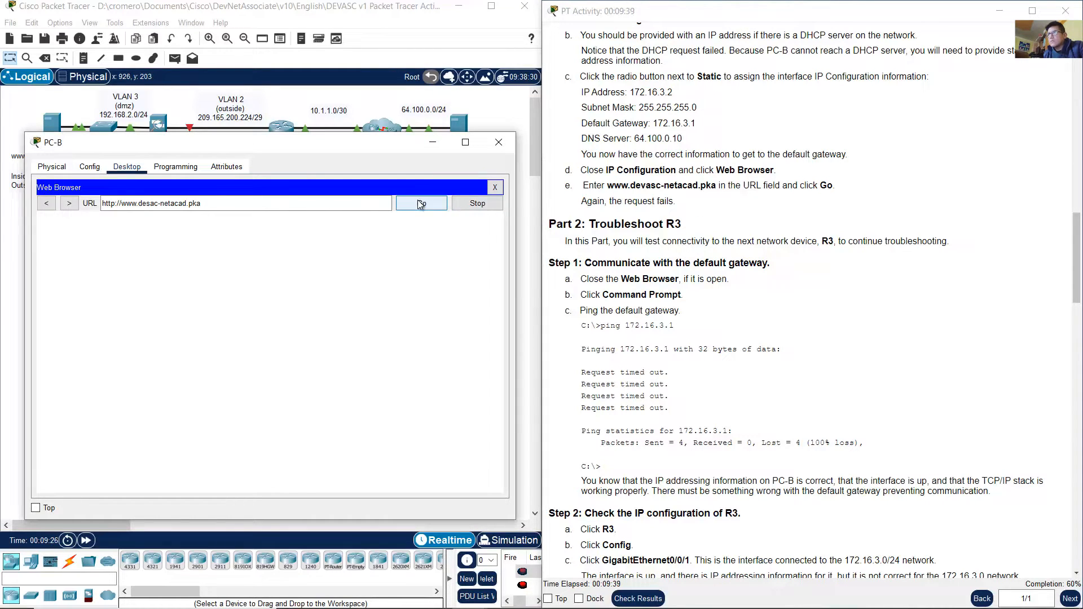
- Read the closing note of Part 1 and the introduction to Part 2, and locate router R3 in the topology
{"action": "left_click", "coordinate": [599, 209]}
{"action": "left_click_drag", "start_coordinate": [588, 204], "coordinate": [677, 206]}
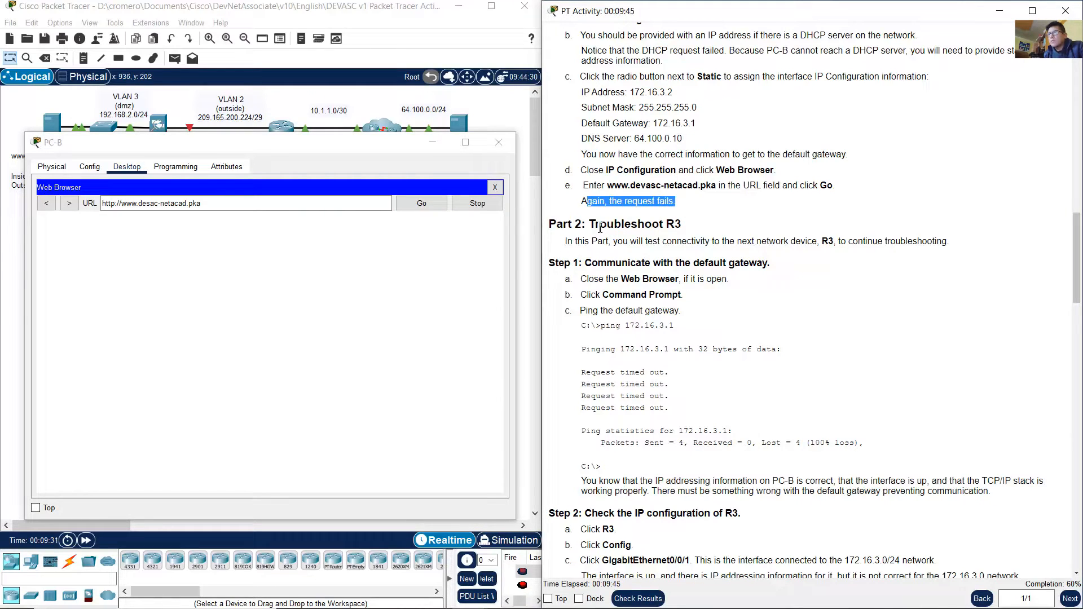
{"action": "left_click_drag", "start_coordinate": [600, 226], "coordinate": [692, 226]}
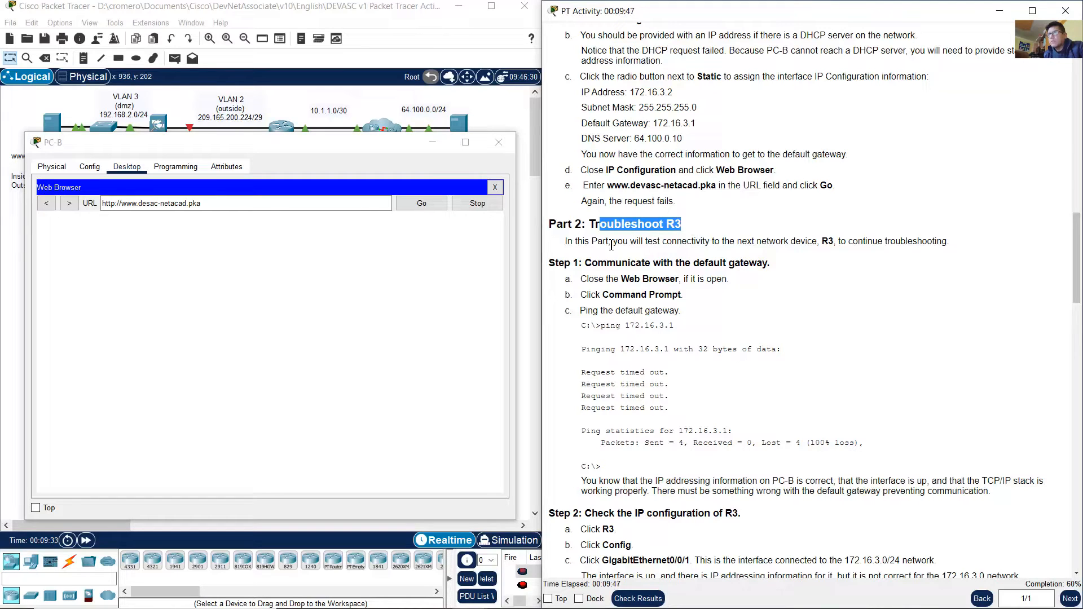
{"action": "left_click_drag", "start_coordinate": [612, 242], "coordinate": [868, 245]}
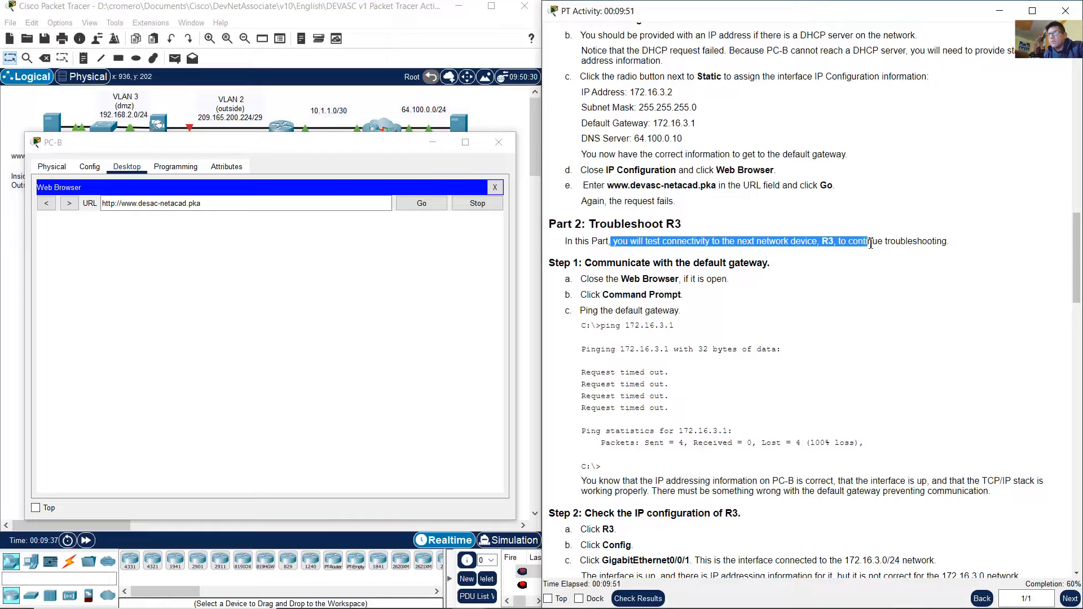
{"action": "left_click", "coordinate": [500, 111]}
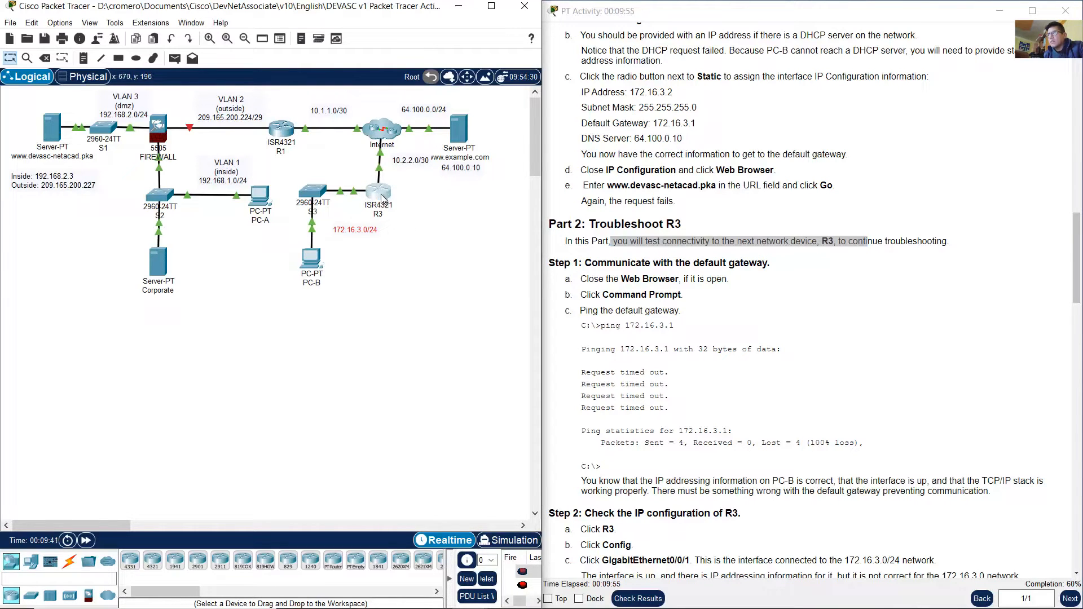
{"action": "left_click", "coordinate": [440, 211]}
- Read Step 1 of Part 2 on communicating with the default gateway from the Command Prompt
{"action": "left_click", "coordinate": [615, 150]}
{"action": "scroll", "coordinate": [616, 150], "scroll_direction": "down", "scroll_amount": 4}
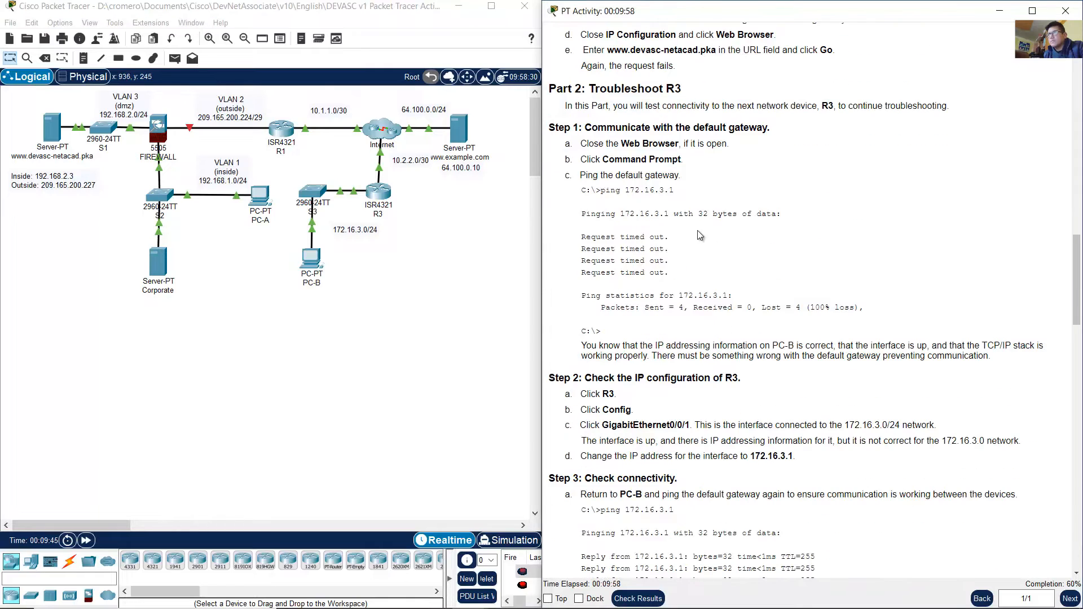
{"action": "left_click_drag", "start_coordinate": [599, 127], "coordinate": [769, 128]}
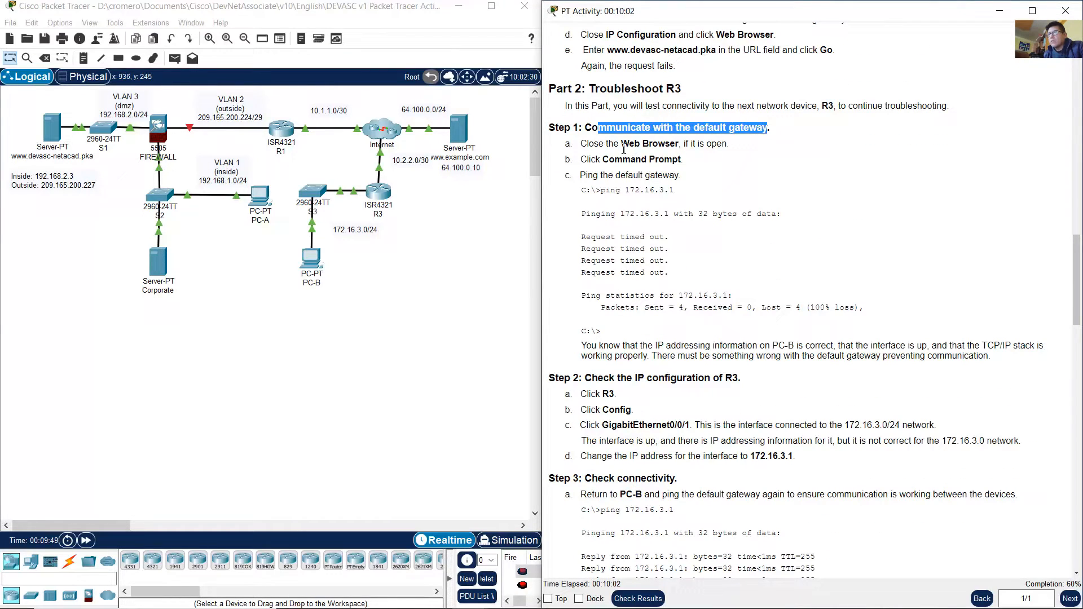
{"action": "left_click_drag", "start_coordinate": [619, 145], "coordinate": [708, 145]}
{"action": "left_click_drag", "start_coordinate": [610, 176], "coordinate": [655, 163]}
{"action": "left_click_drag", "start_coordinate": [680, 200], "coordinate": [616, 175]}
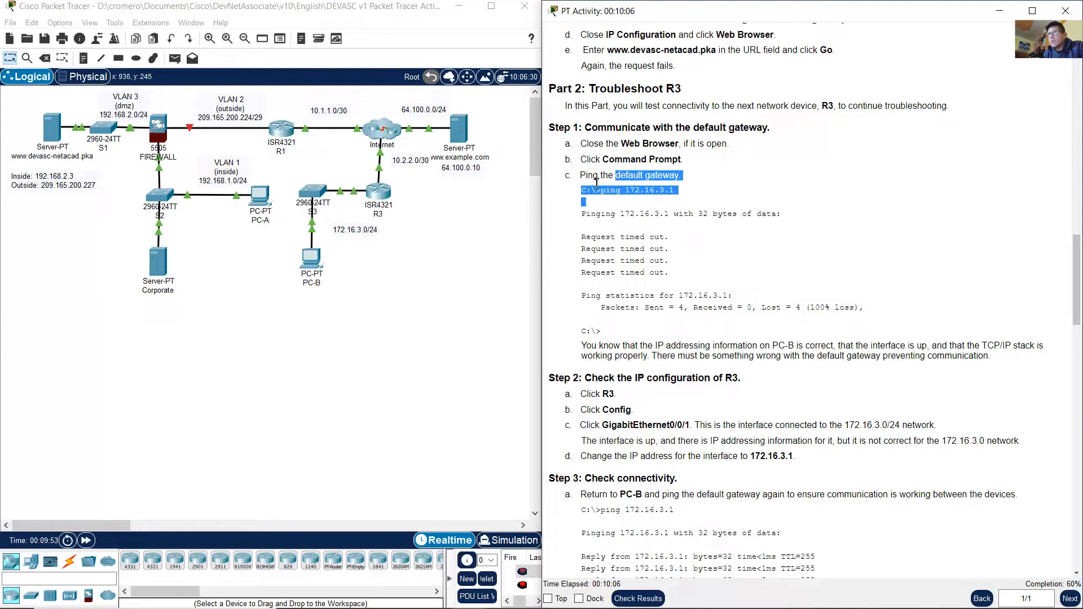
- Reopen PC-B, check the response to the web request in its Web Browser, and close the window
{"action": "left_click", "coordinate": [427, 277]}
{"action": "double_click", "coordinate": [311, 259]}
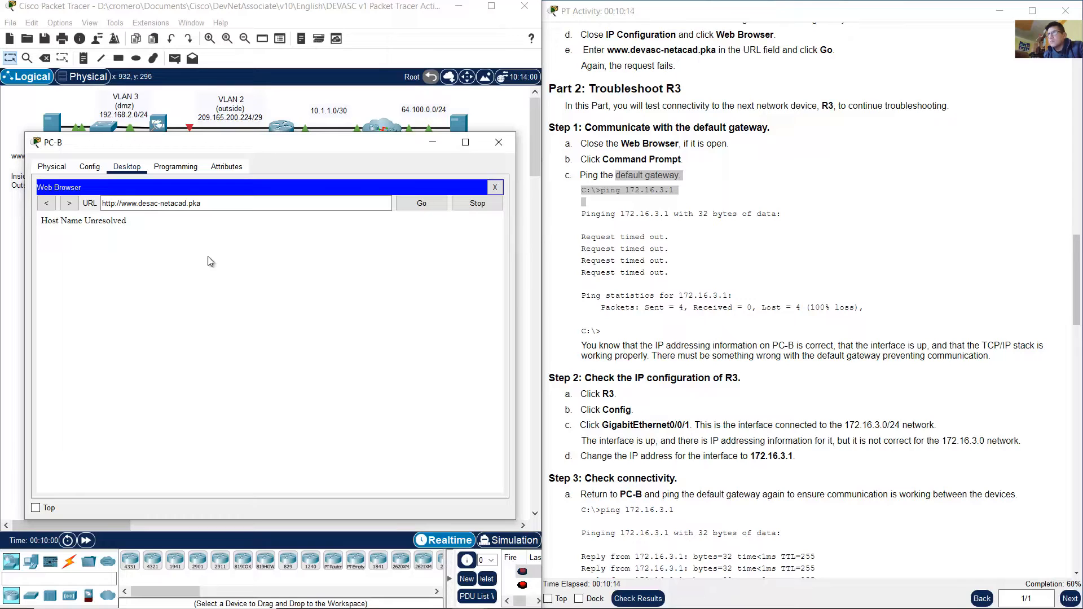
{"action": "left_click_drag", "start_coordinate": [42, 224], "coordinate": [128, 225]}
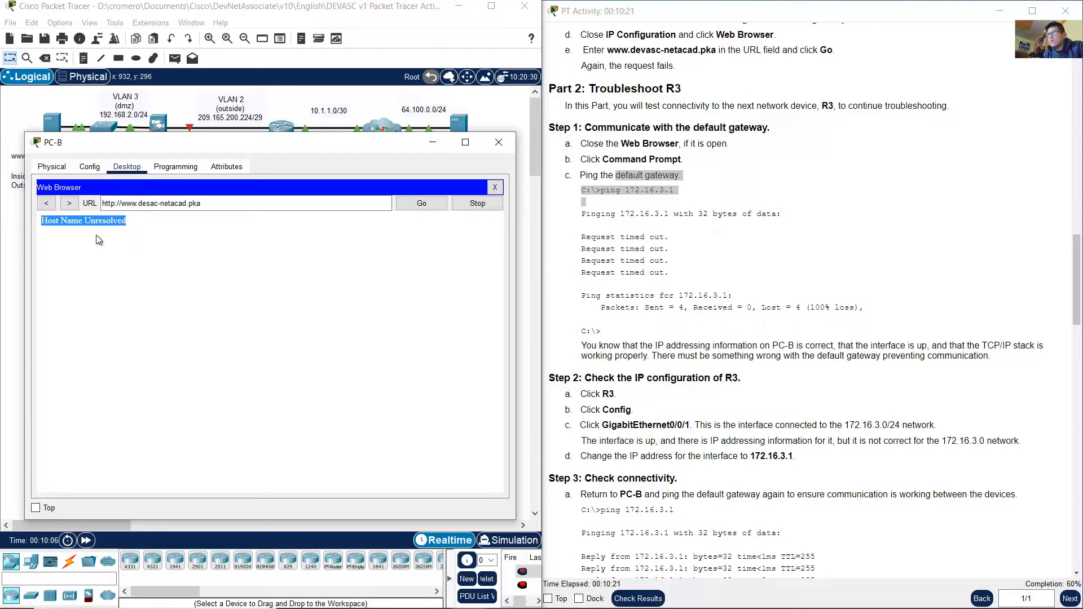
{"action": "left_click", "coordinate": [498, 142]}
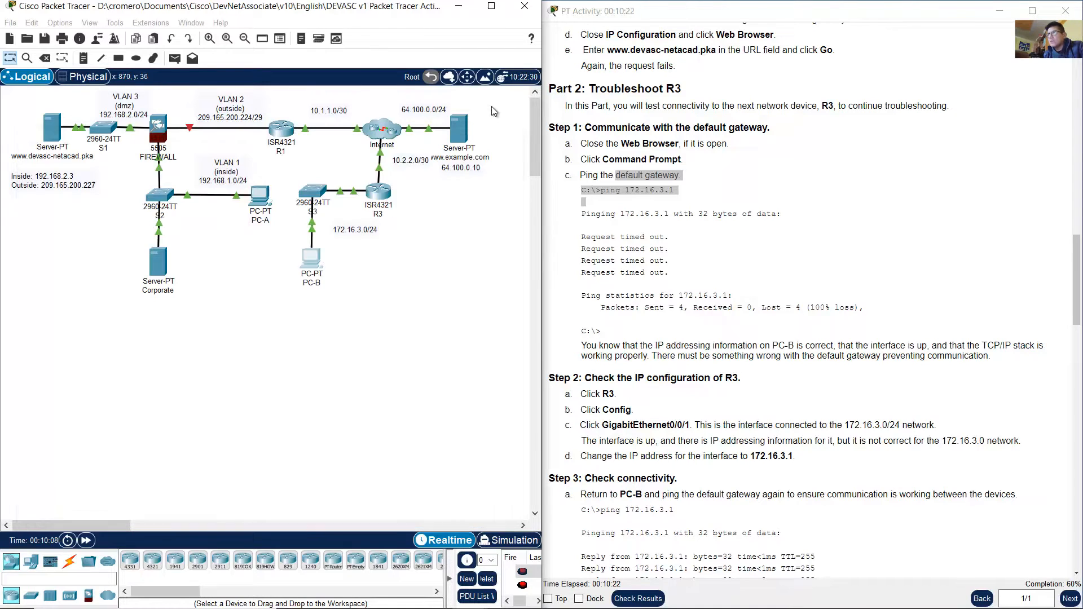
{"action": "left_click_drag", "start_coordinate": [499, 107], "coordinate": [447, 197]}
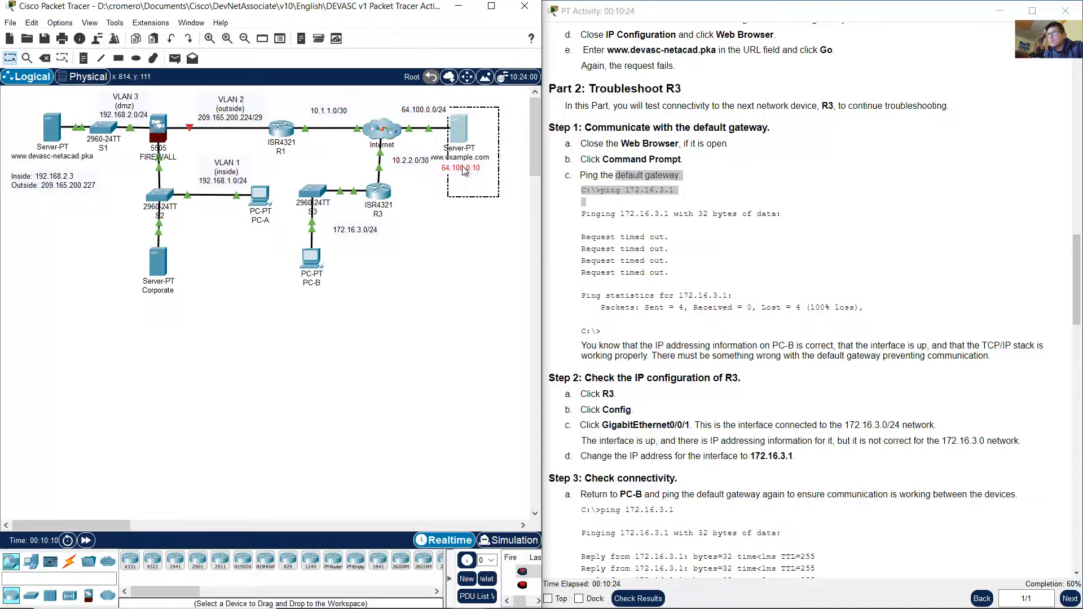
{"action": "left_click", "coordinate": [444, 137]}
{"action": "left_click", "coordinate": [314, 256]}
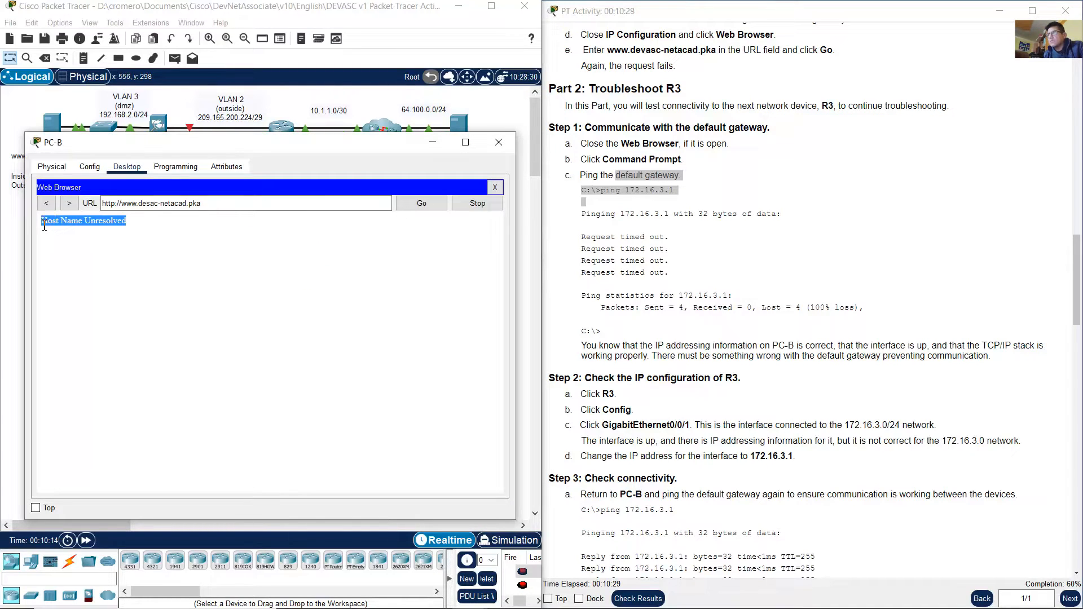
{"action": "left_click", "coordinate": [499, 142]}
{"action": "left_click_drag", "start_coordinate": [497, 113], "coordinate": [453, 195]}
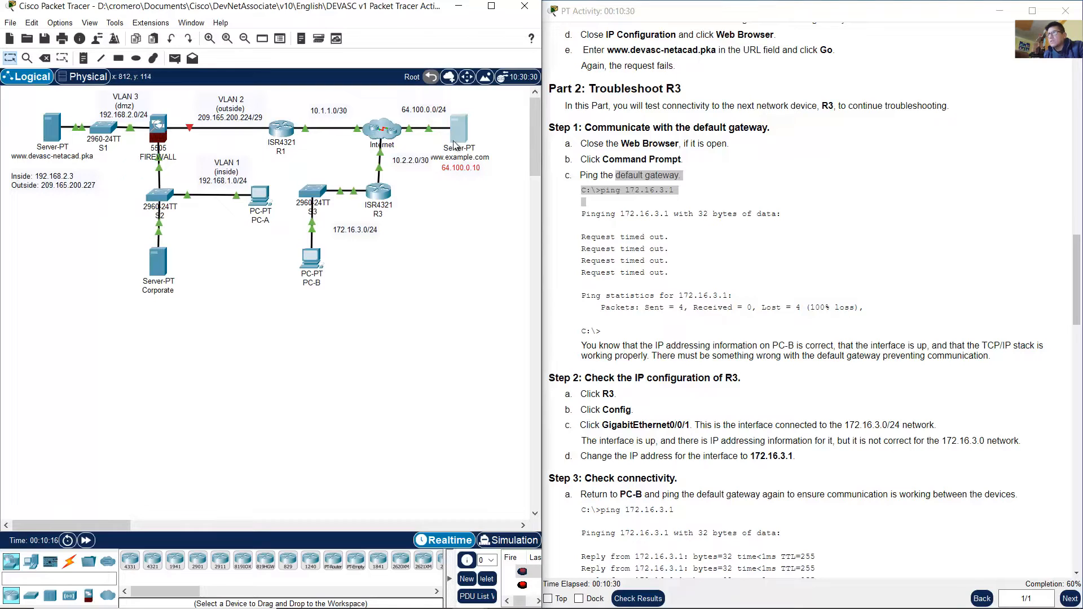
{"action": "left_click", "coordinate": [310, 274]}
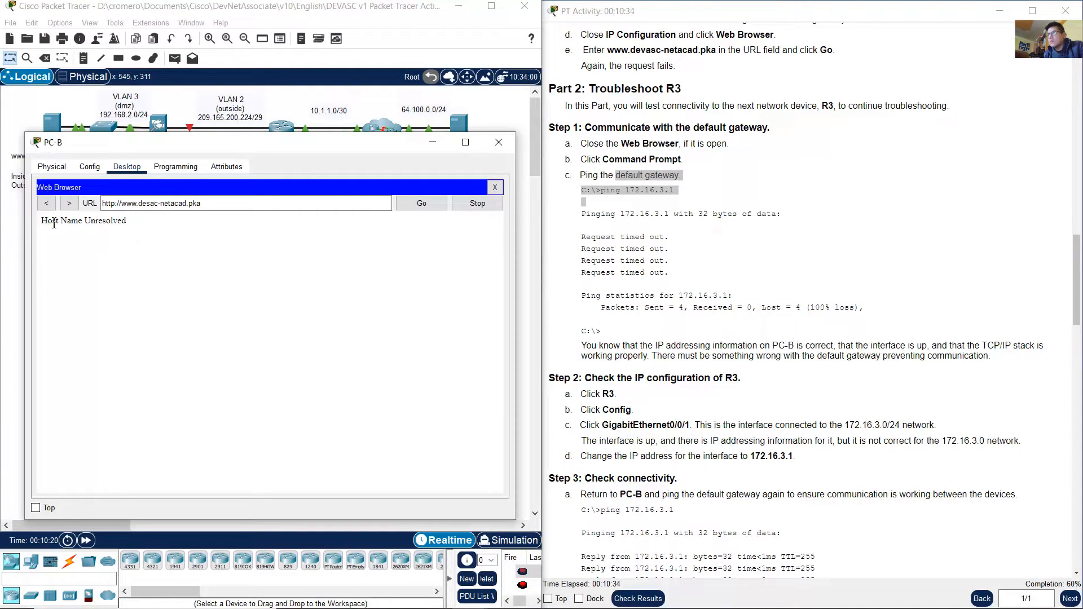
{"action": "left_click_drag", "start_coordinate": [41, 221], "coordinate": [182, 227]}
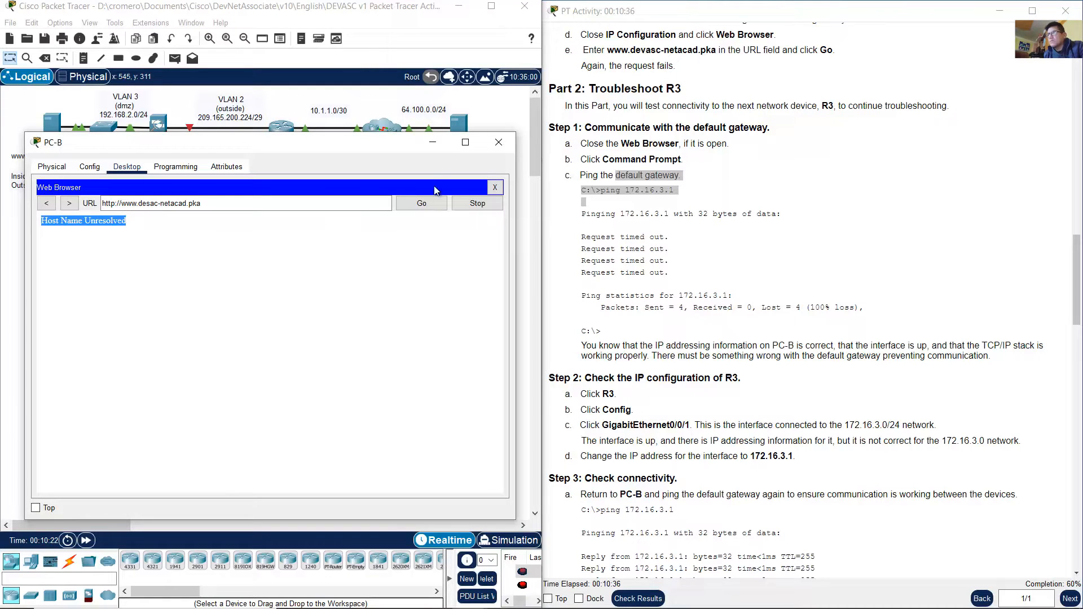
- Check the gateway address in the ping instruction, and replace PC-B's Web Browser with its Command Prompt
{"action": "left_click", "coordinate": [435, 148]}
{"action": "left_click", "coordinate": [632, 174]}
{"action": "double_click", "coordinate": [633, 194]}
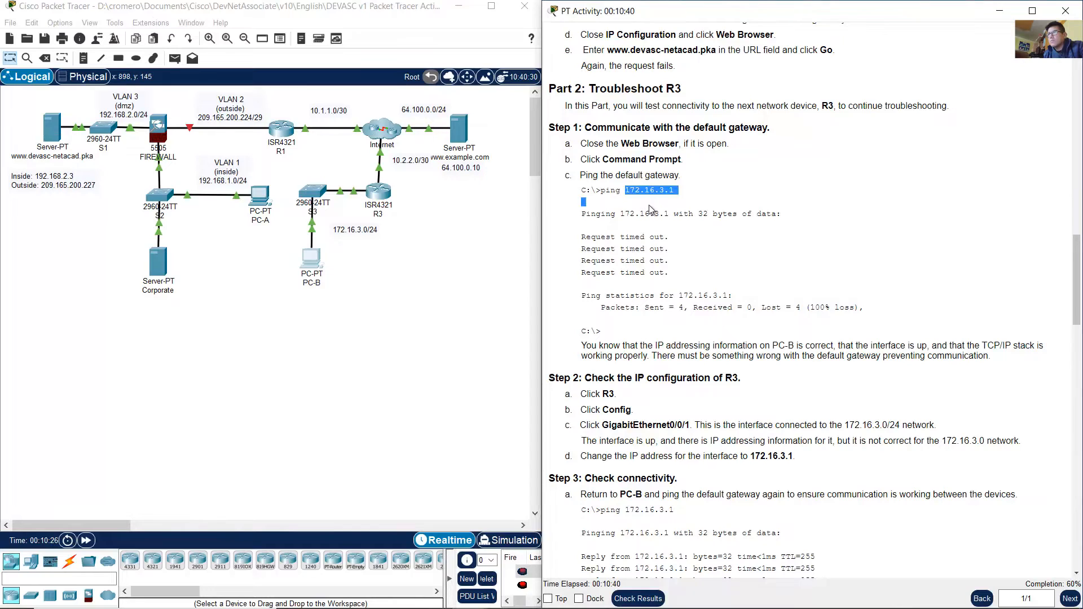
{"action": "left_click", "coordinate": [311, 260]}
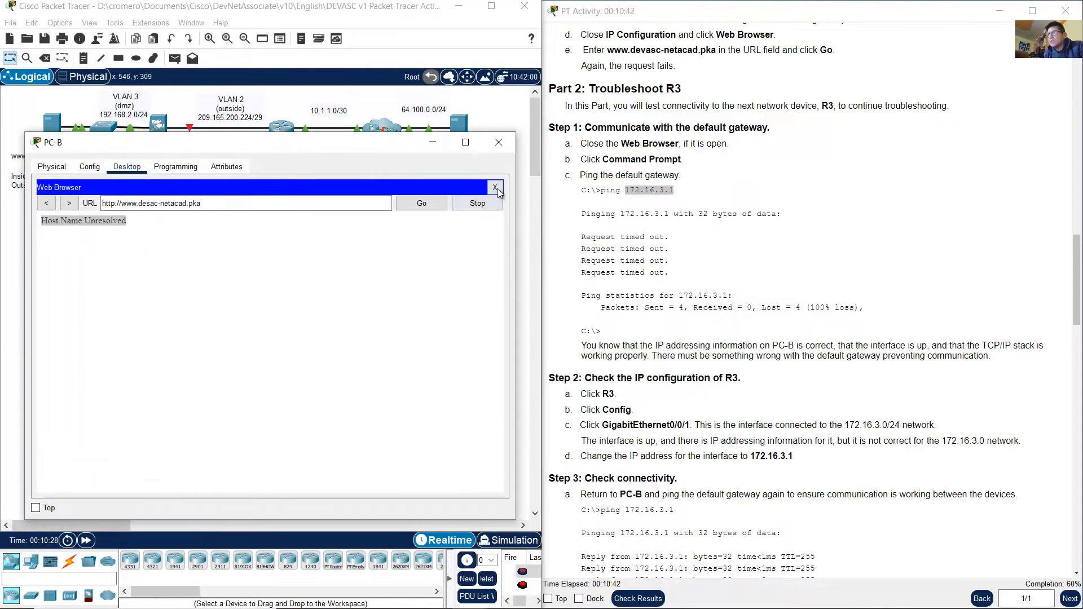
{"action": "left_click", "coordinate": [496, 186]}
{"action": "left_click", "coordinate": [344, 222]}
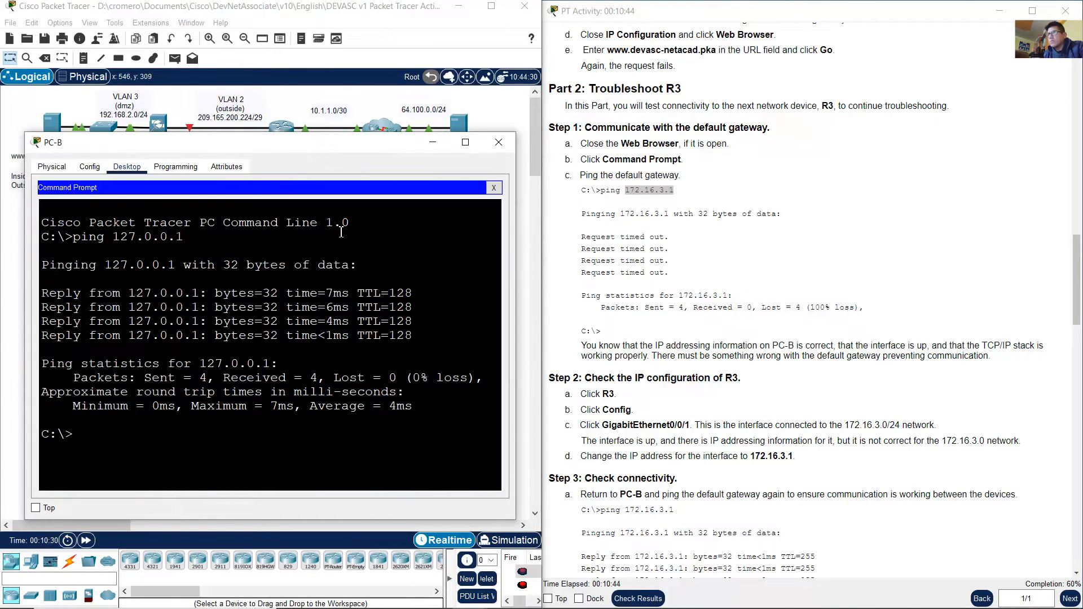
- Run ipconfig in PC-B's Command Prompt and check the default gateway of the FastEthernet0 connection
{"action": "type", "text": "ipconfig"}
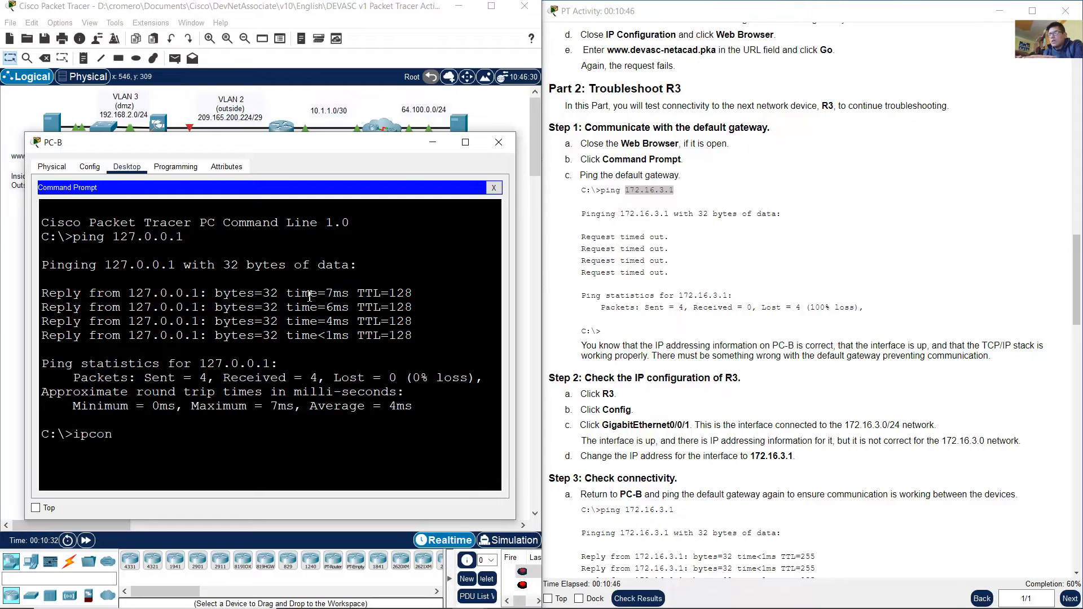
{"action": "key", "text": "Return"}
{"action": "scroll", "coordinate": [336, 325], "scroll_direction": "up", "scroll_amount": 1}
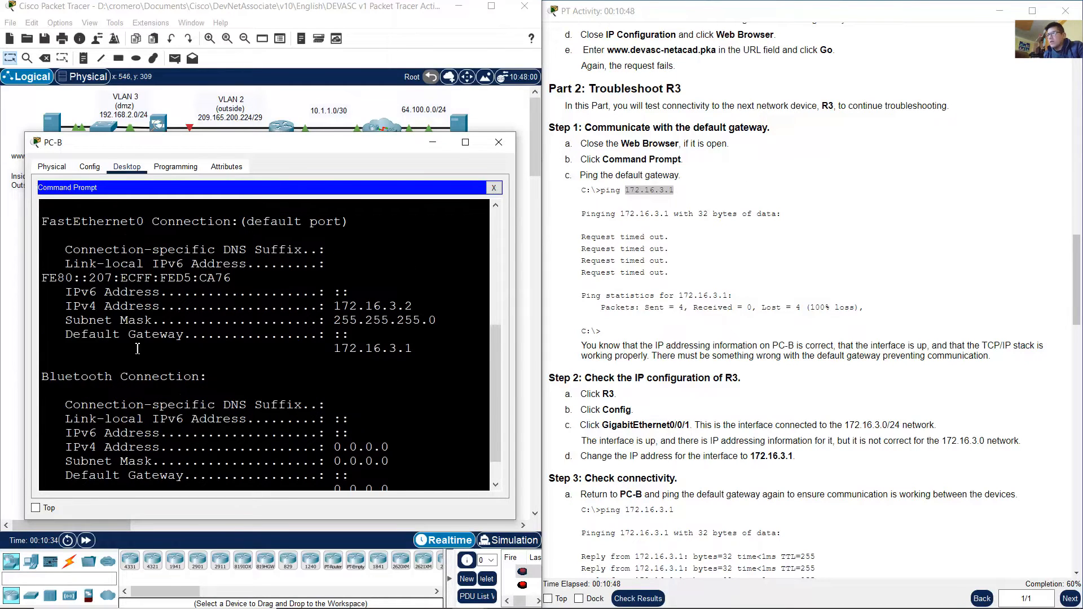
{"action": "left_click_drag", "start_coordinate": [64, 338], "coordinate": [417, 355]}
{"action": "scroll", "coordinate": [417, 354], "scroll_direction": "down", "scroll_amount": 1}
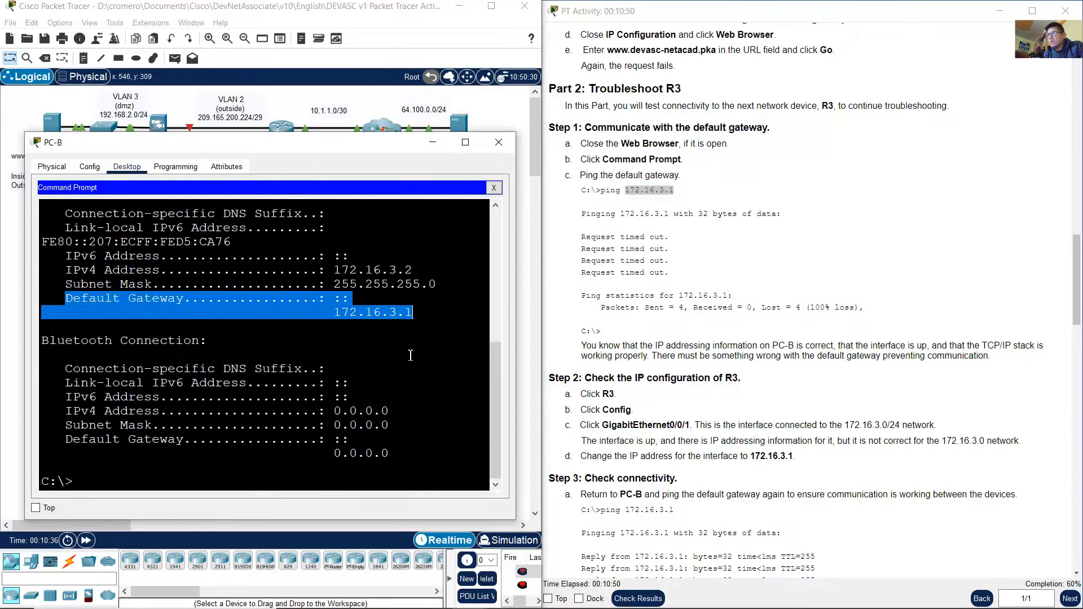
- Ping the default gateway 172.16.3.1 from PC-B and check the replies
{"action": "left_click", "coordinate": [399, 346]}
{"action": "type", "text": "ping "}
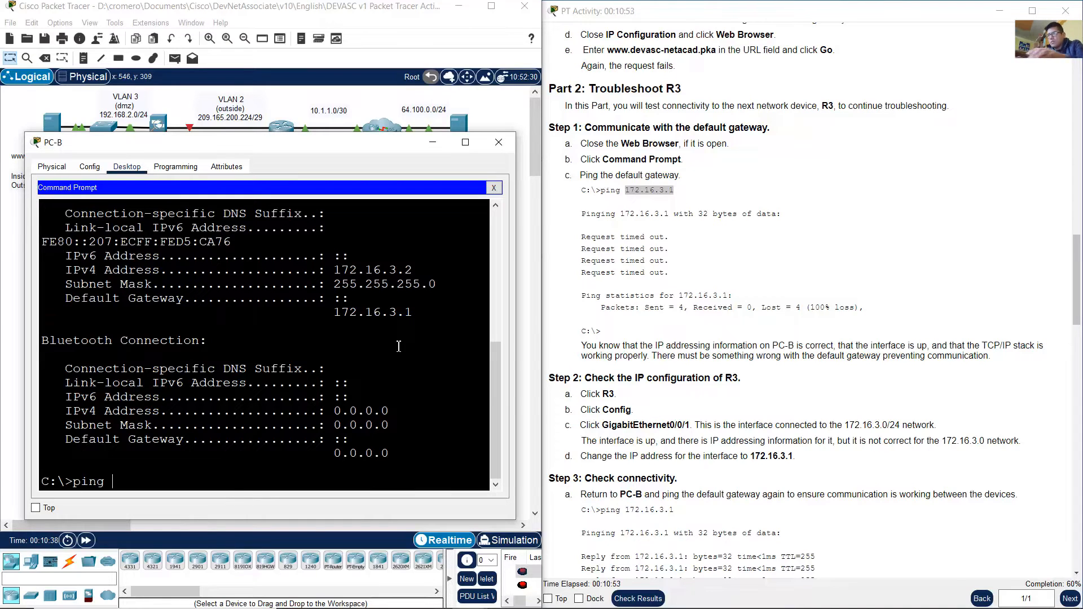
{"action": "type", "text": "172.16.3.1"}
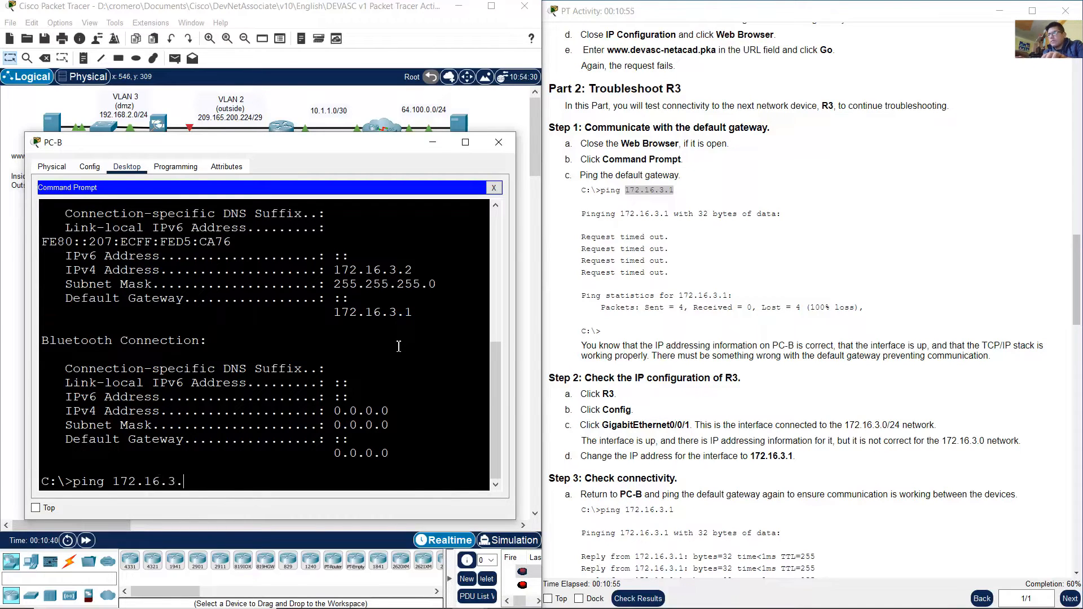
{"action": "key", "text": "Return"}
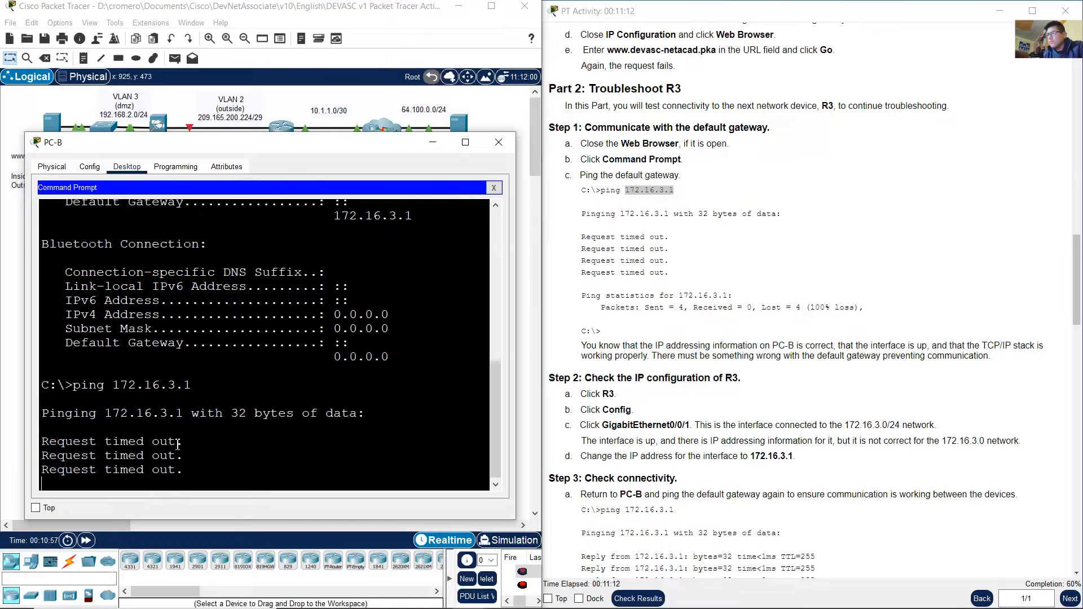
{"action": "left_click_drag", "start_coordinate": [73, 442], "coordinate": [159, 448]}
- Read the activity's explanation of the gateway ping result below the sample output
{"action": "left_click", "coordinate": [876, 324]}
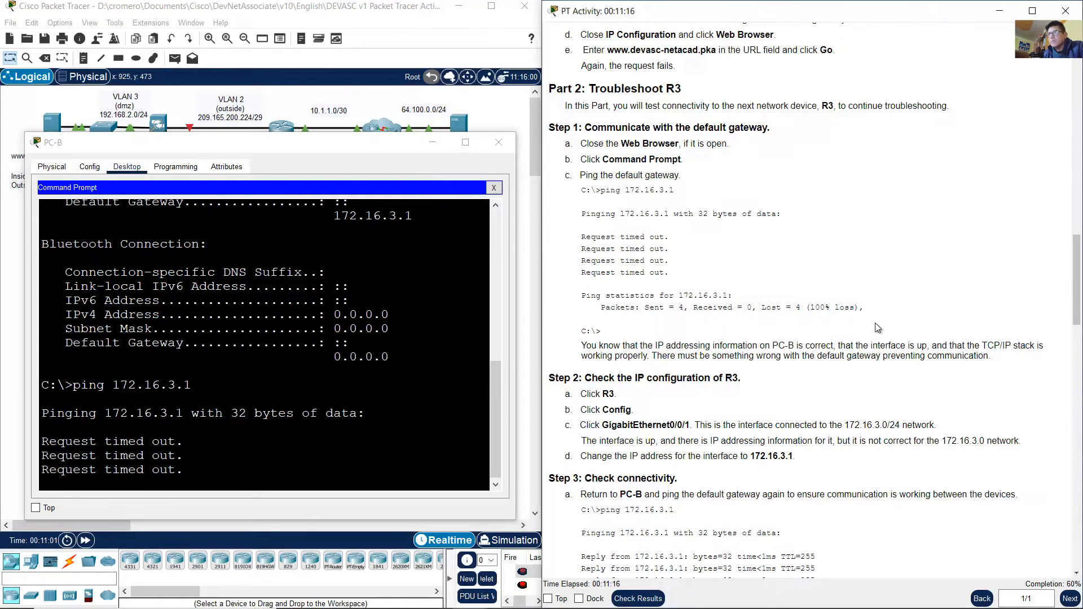
{"action": "scroll", "coordinate": [875, 323], "scroll_direction": "down", "scroll_amount": 1}
{"action": "left_click_drag", "start_coordinate": [596, 277], "coordinate": [991, 289]}
{"action": "left_click", "coordinate": [662, 288]}
{"action": "left_click", "coordinate": [878, 309]}
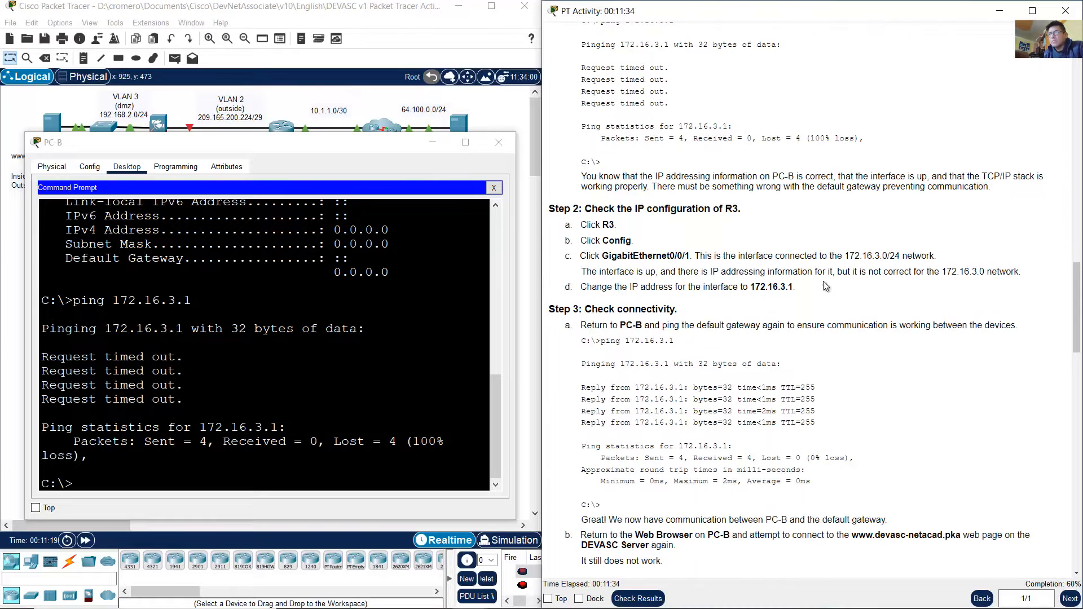
- Read the Step 2 instructions on checking R3's IP configuration, down to the interface to open
{"action": "scroll", "coordinate": [602, 211], "scroll_direction": "down", "scroll_amount": 3}
{"action": "left_click_drag", "start_coordinate": [598, 210], "coordinate": [744, 209]}
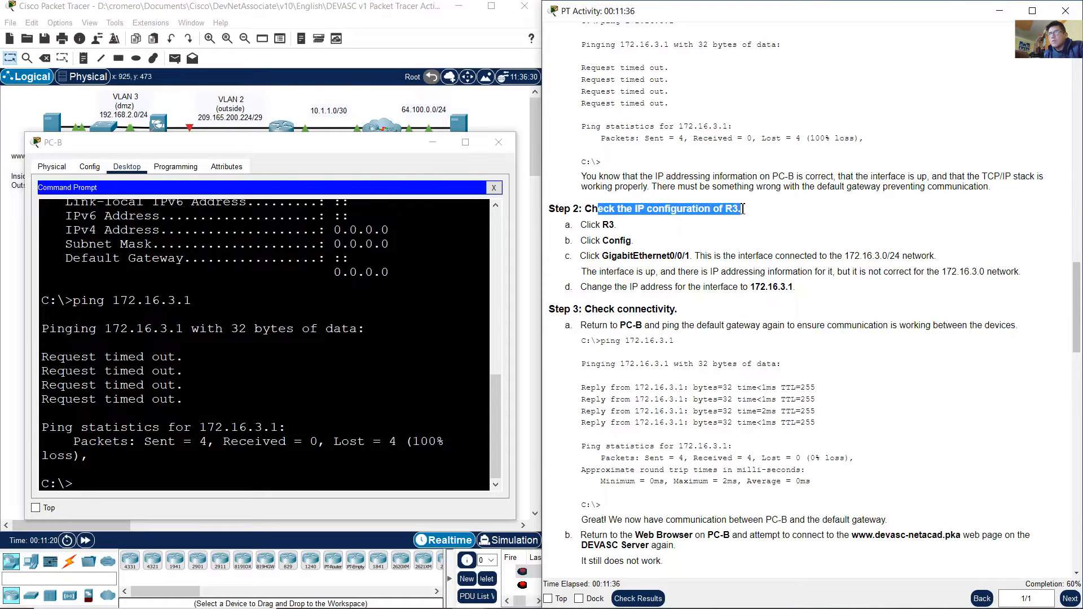
{"action": "left_click", "coordinate": [751, 211]}
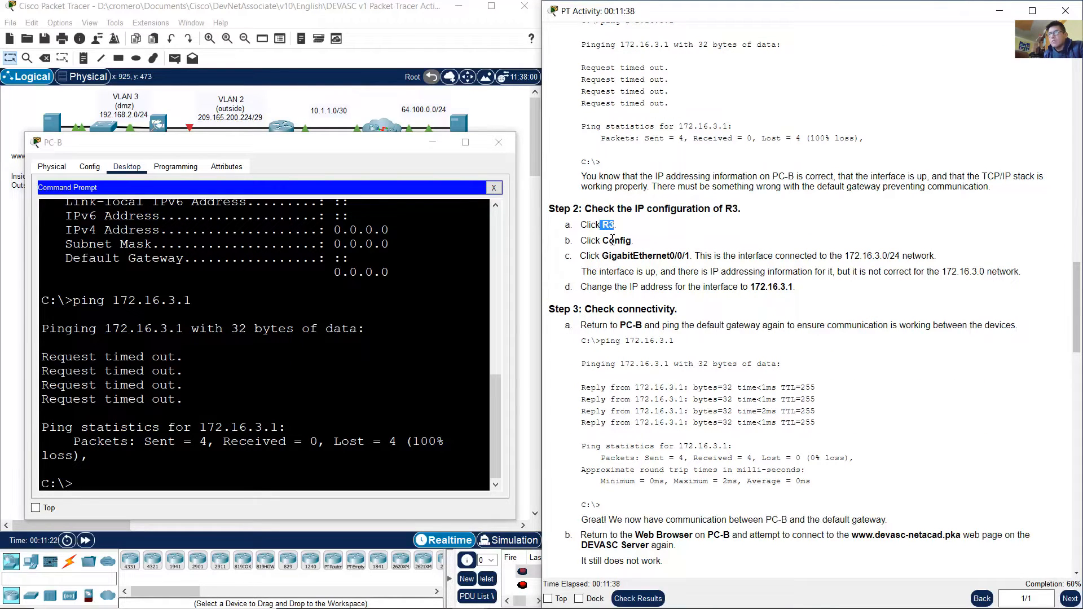
{"action": "left_click_drag", "start_coordinate": [609, 241], "coordinate": [690, 257]}
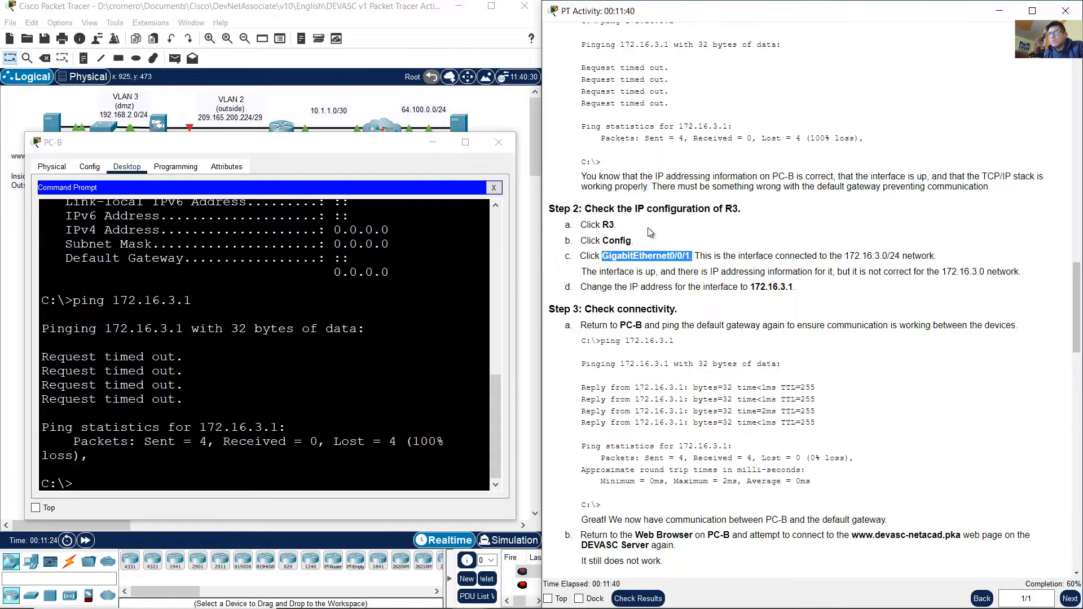
- Open R3's GigabitEthernet0/0/1 configuration and read the instruction describing the network connected to that interface
{"action": "left_click", "coordinate": [391, 30]}
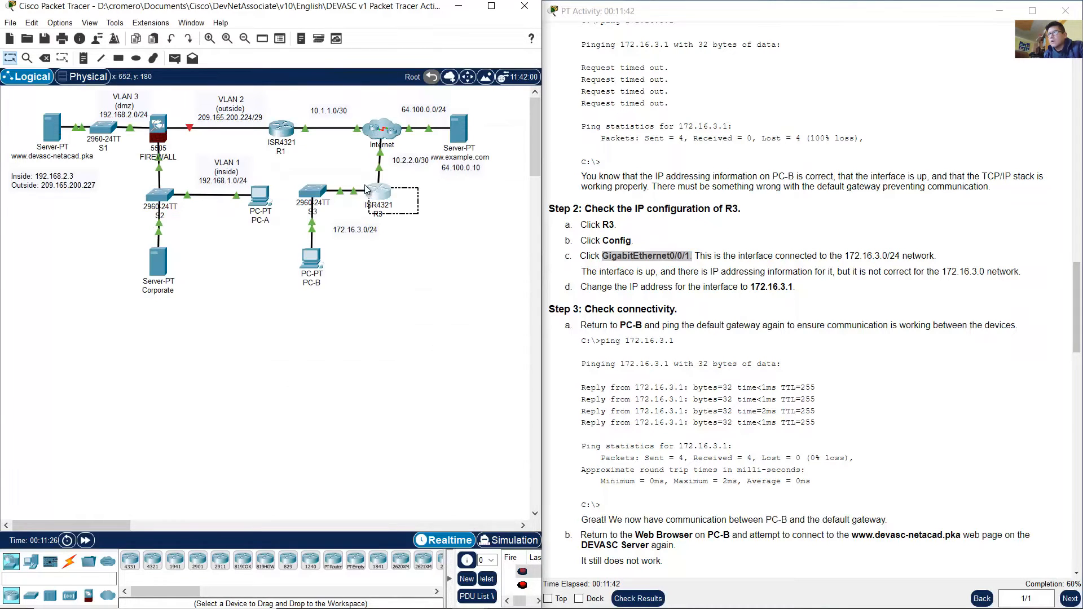
{"action": "left_click", "coordinate": [387, 198]}
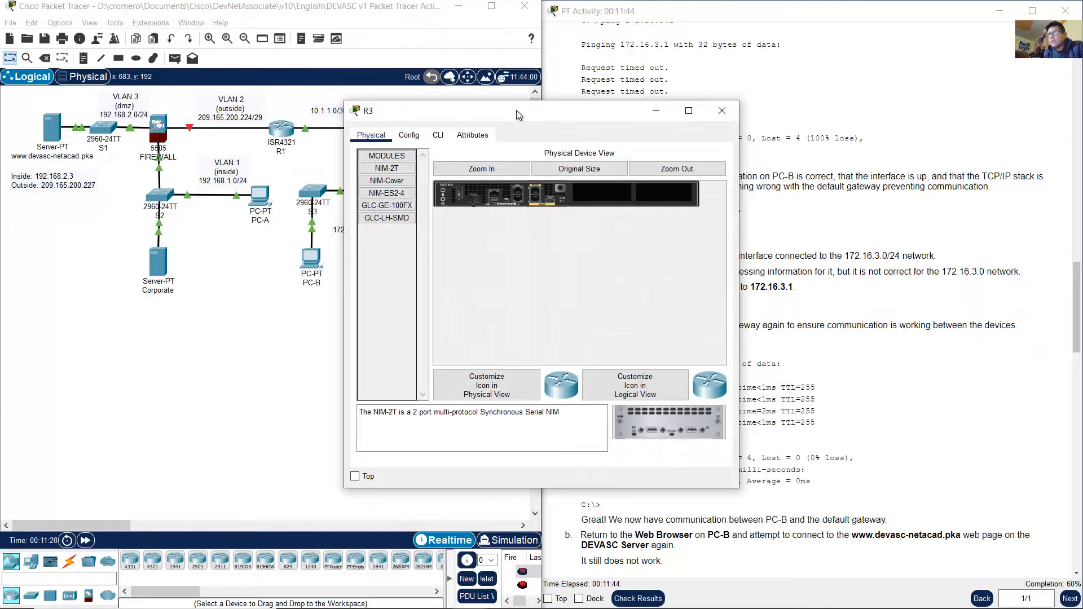
{"action": "left_click_drag", "start_coordinate": [517, 110], "coordinate": [228, 128]}
{"action": "left_click", "coordinate": [120, 153]}
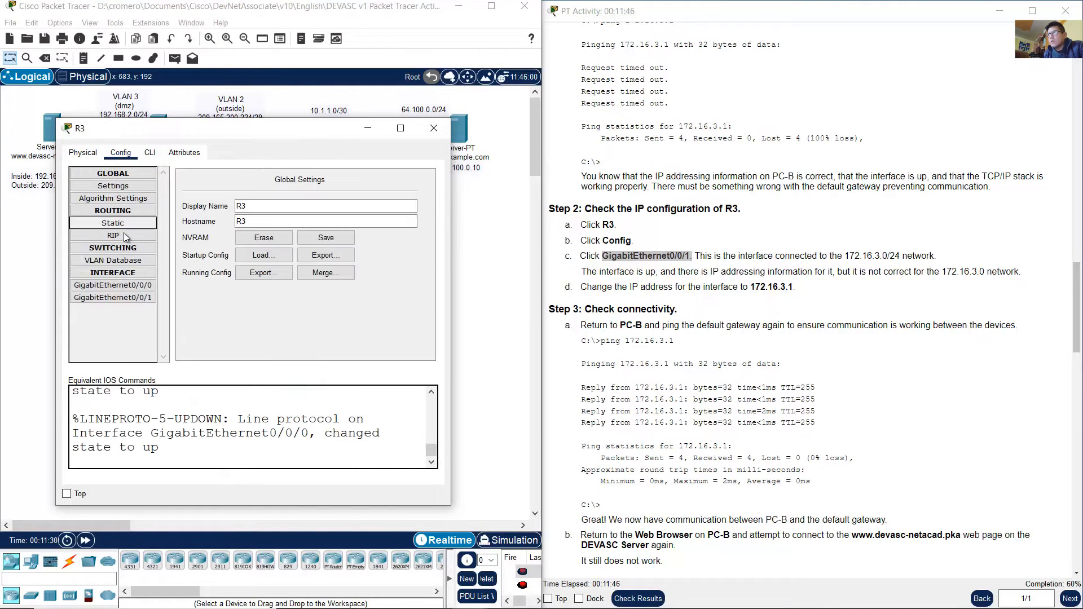
{"action": "left_click", "coordinate": [125, 298]}
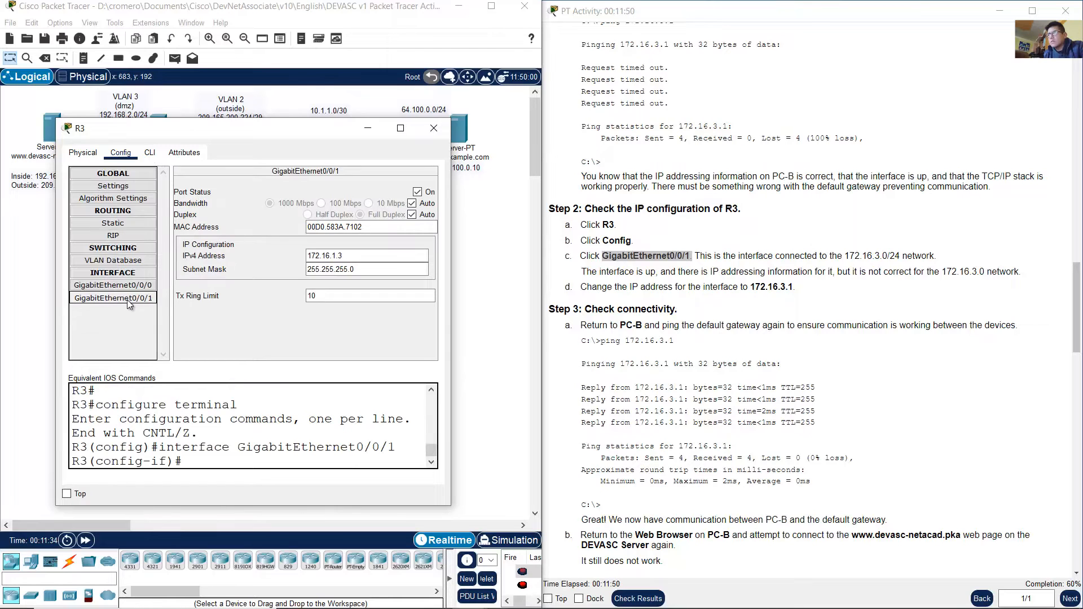
{"action": "left_click", "coordinate": [824, 257]}
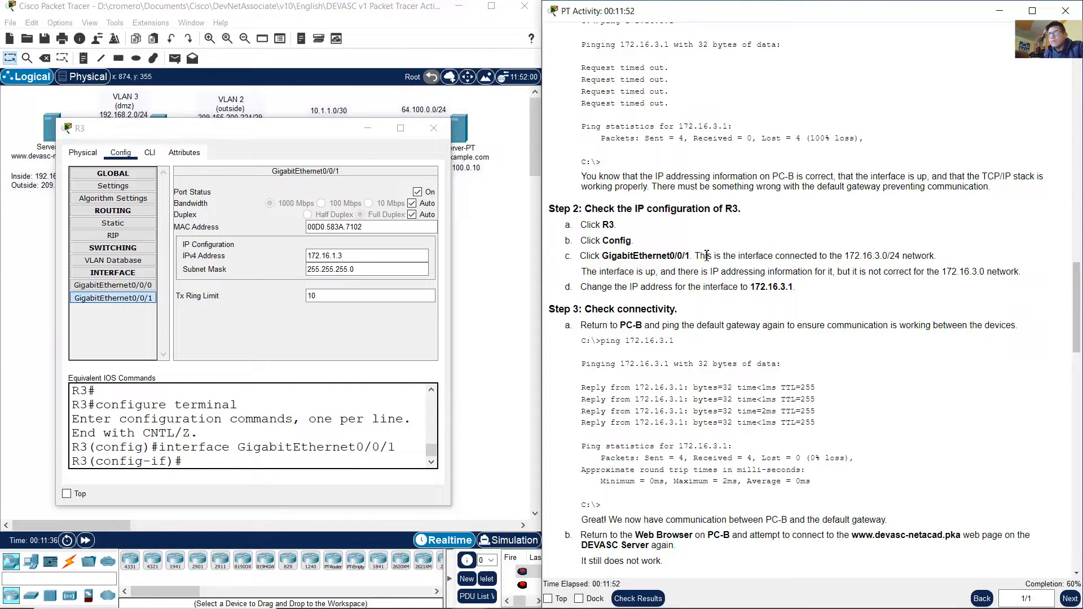
{"action": "left_click_drag", "start_coordinate": [696, 256], "coordinate": [932, 258]}
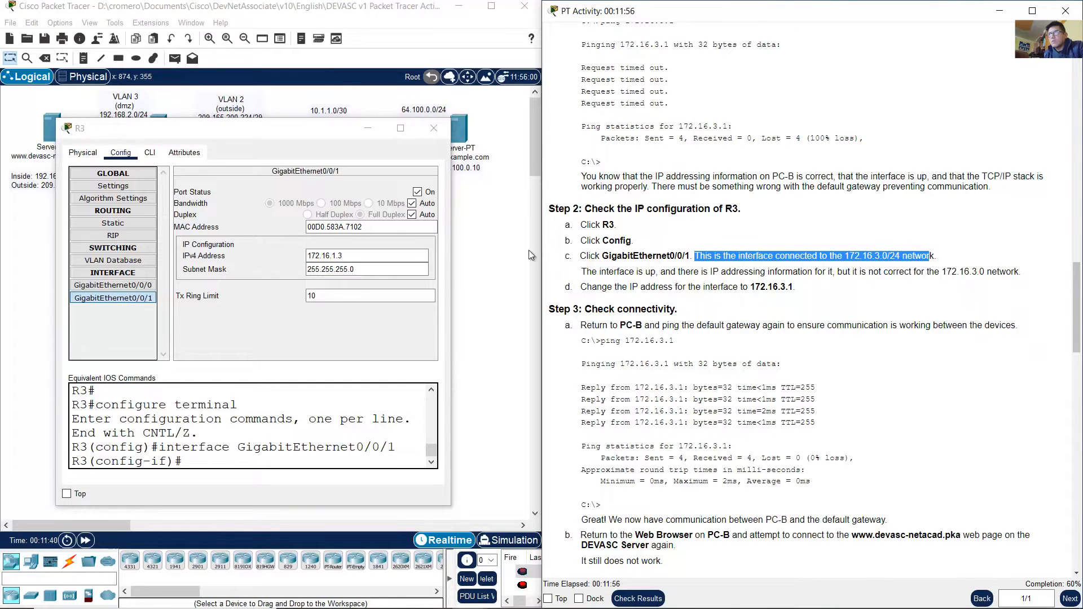
- Compare the instruction's note on R3's incorrect addressing with the topology and with the IPv4 address configured on GigabitEthernet0/0/1
{"action": "left_click", "coordinate": [494, 246]}
{"action": "left_click_drag", "start_coordinate": [370, 249], "coordinate": [367, 244]}
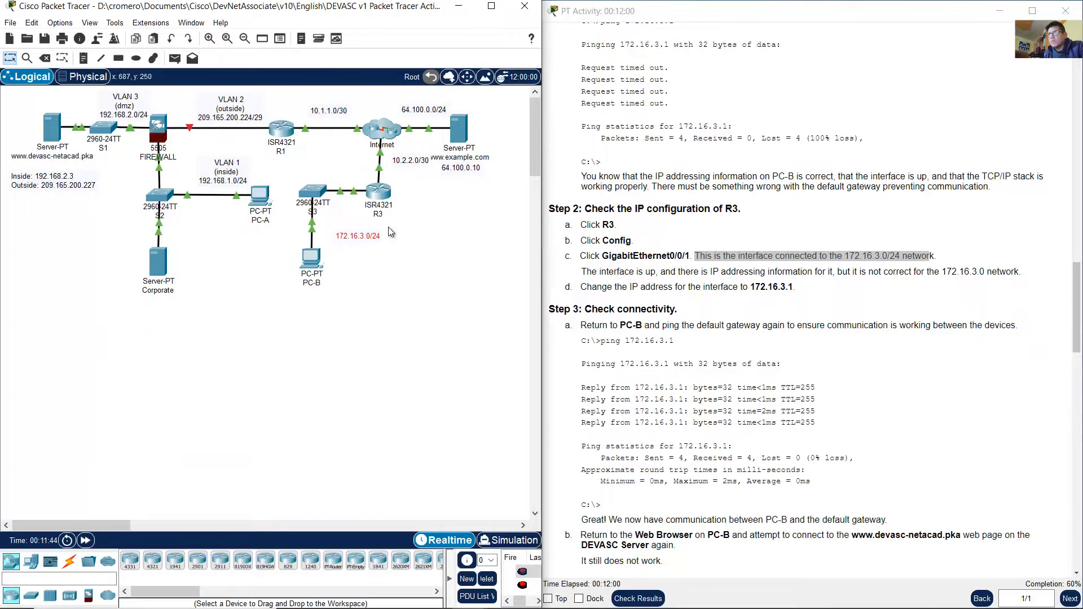
{"action": "left_click", "coordinate": [881, 260]}
{"action": "left_click_drag", "start_coordinate": [592, 276], "coordinate": [1018, 271]}
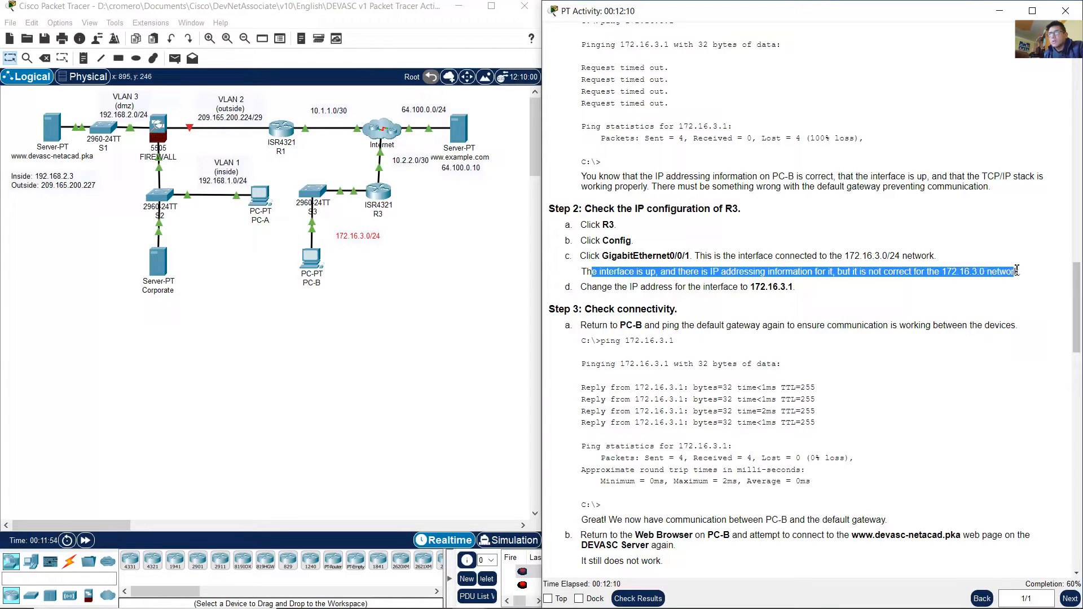
{"action": "left_click", "coordinate": [383, 196]}
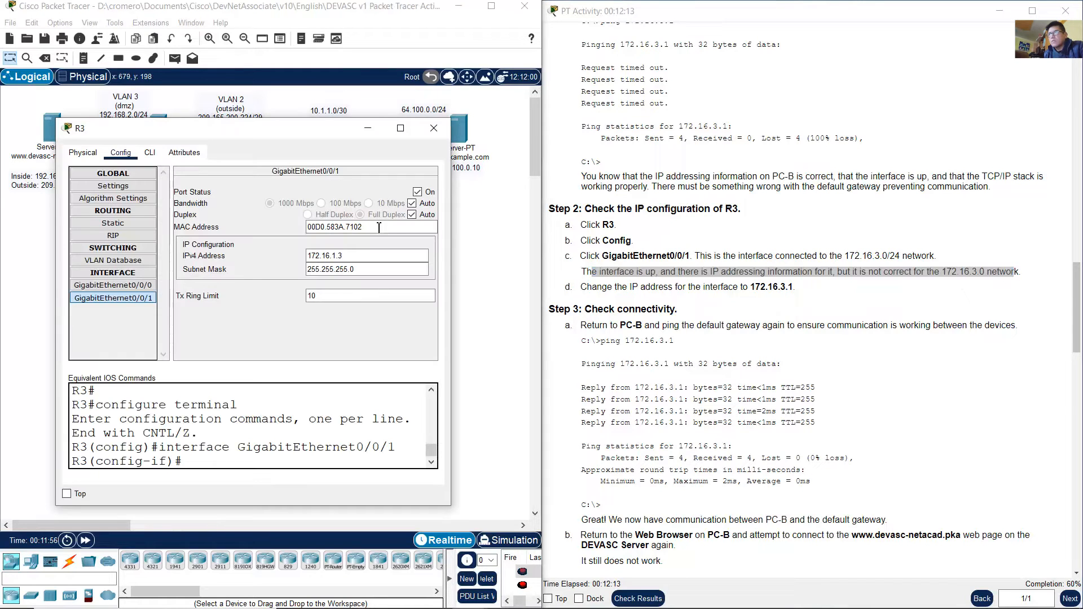
{"action": "left_click", "coordinate": [378, 256]}
{"action": "double_click", "coordinate": [336, 256]}
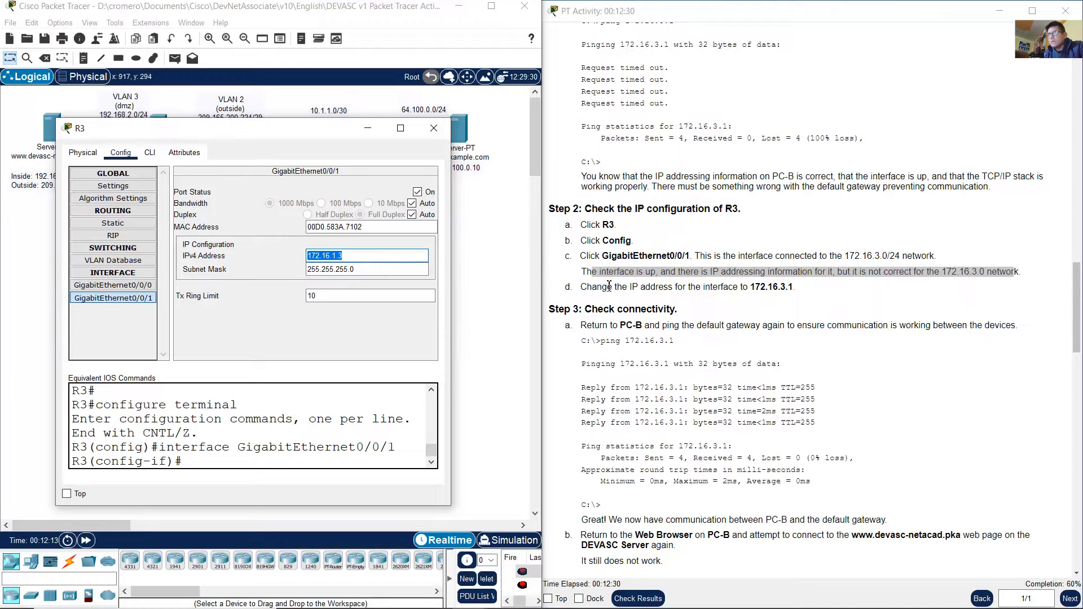
- Read the Step 2d instruction stating the new IP address for R3's interface
{"action": "left_click_drag", "start_coordinate": [598, 287], "coordinate": [798, 286]}
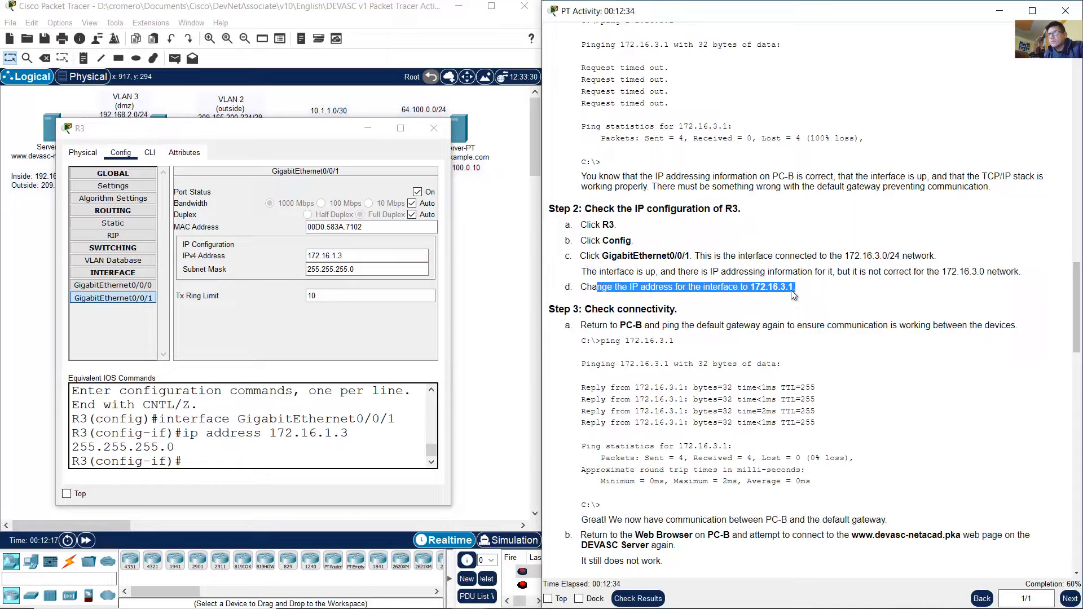
{"action": "left_click_drag", "start_coordinate": [591, 288], "coordinate": [795, 288]}
{"action": "left_click", "coordinate": [761, 290]}
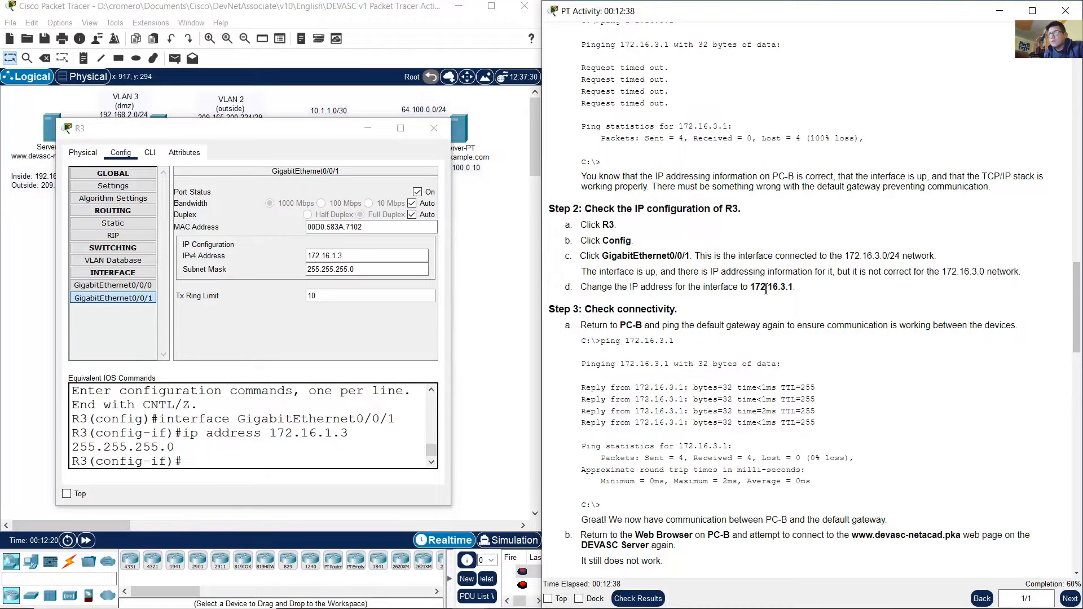
{"action": "double_click", "coordinate": [766, 290]}
- Check the default gateway in PC-B's earlier command prompt output and close PC-B's window
{"action": "left_click", "coordinate": [501, 279]}
{"action": "left_click", "coordinate": [317, 261]}
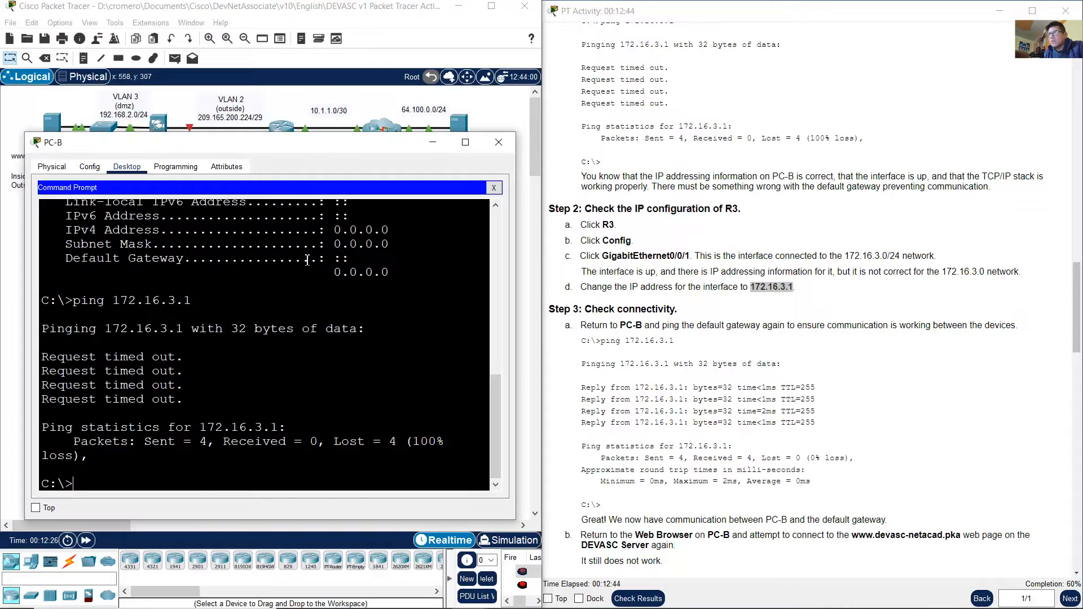
{"action": "scroll", "coordinate": [221, 412], "scroll_direction": "up", "scroll_amount": 5}
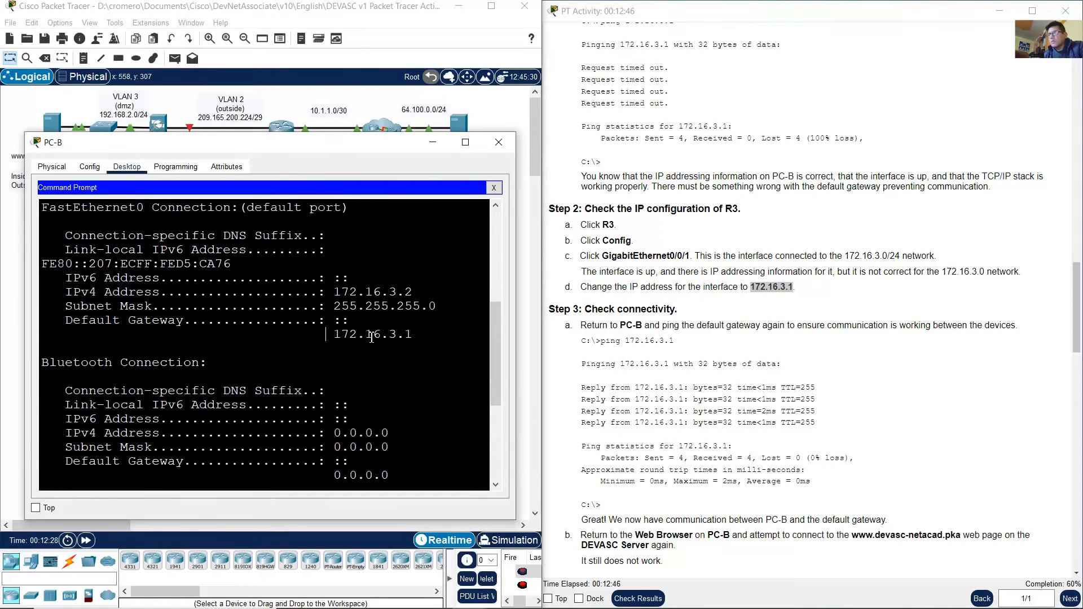
{"action": "left_click_drag", "start_coordinate": [372, 337], "coordinate": [423, 335]}
{"action": "left_click", "coordinate": [499, 142]}
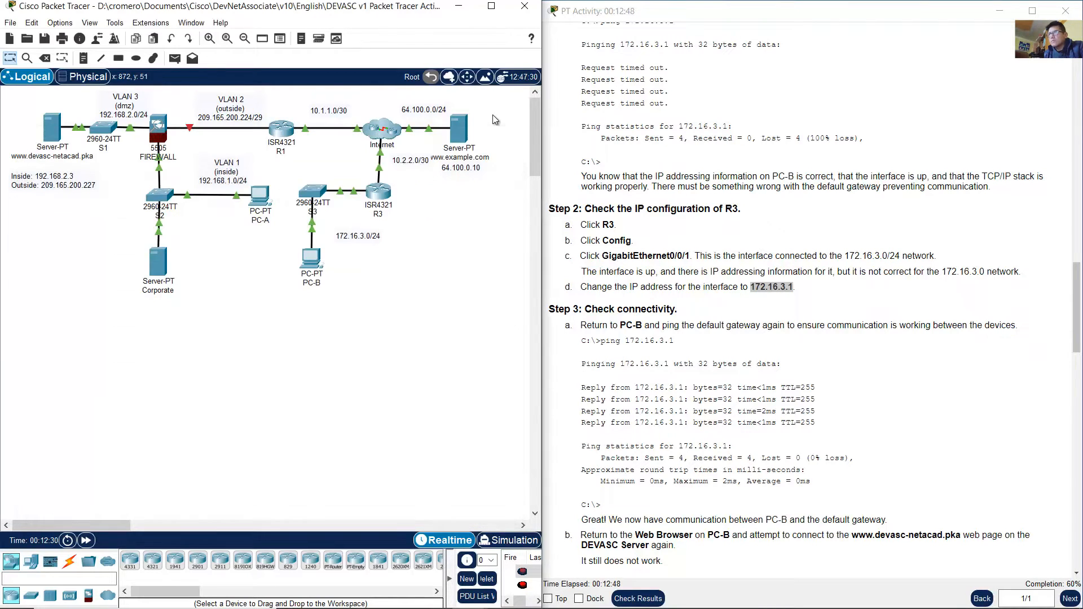
- Open R3's command line interface in an enlarged window and leave the current configuration session with end and exit
{"action": "left_click", "coordinate": [732, 322]}
{"action": "left_click", "coordinate": [380, 194]}
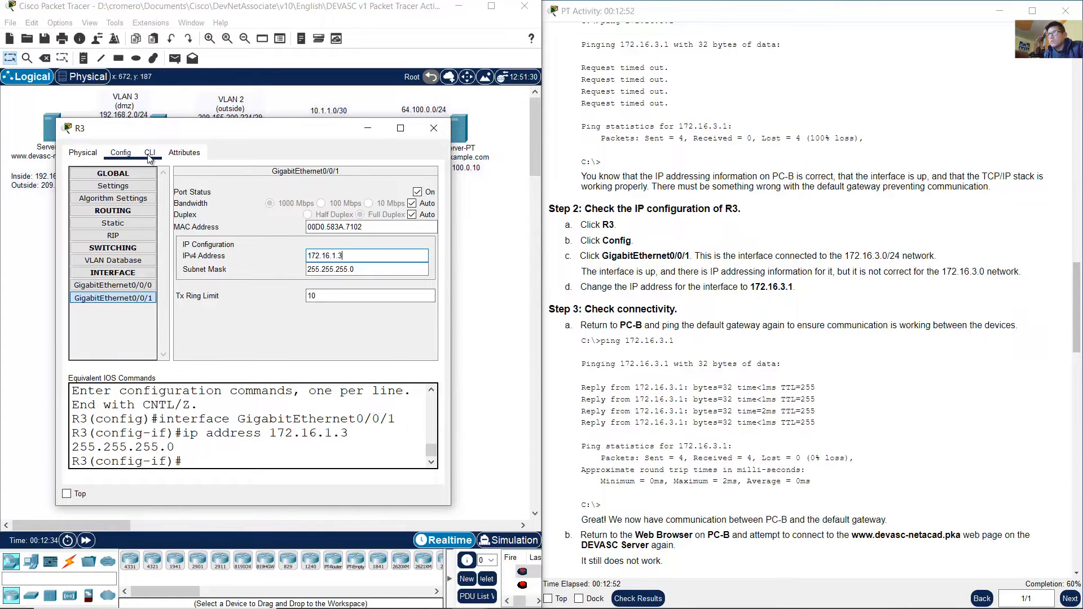
{"action": "left_click_drag", "start_coordinate": [343, 255], "coordinate": [306, 255]}
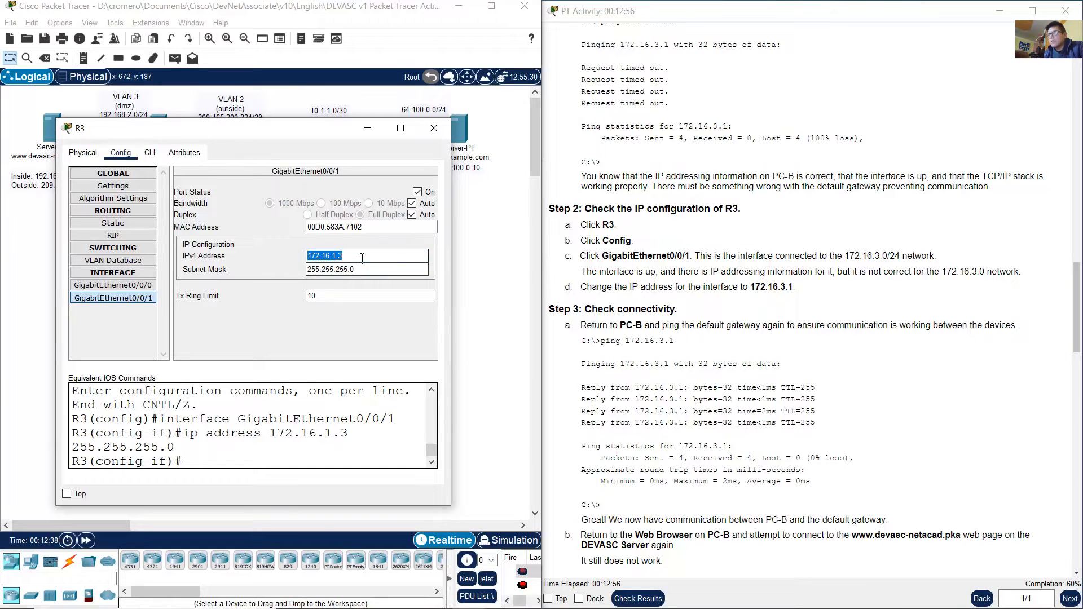
{"action": "left_click", "coordinate": [362, 257]}
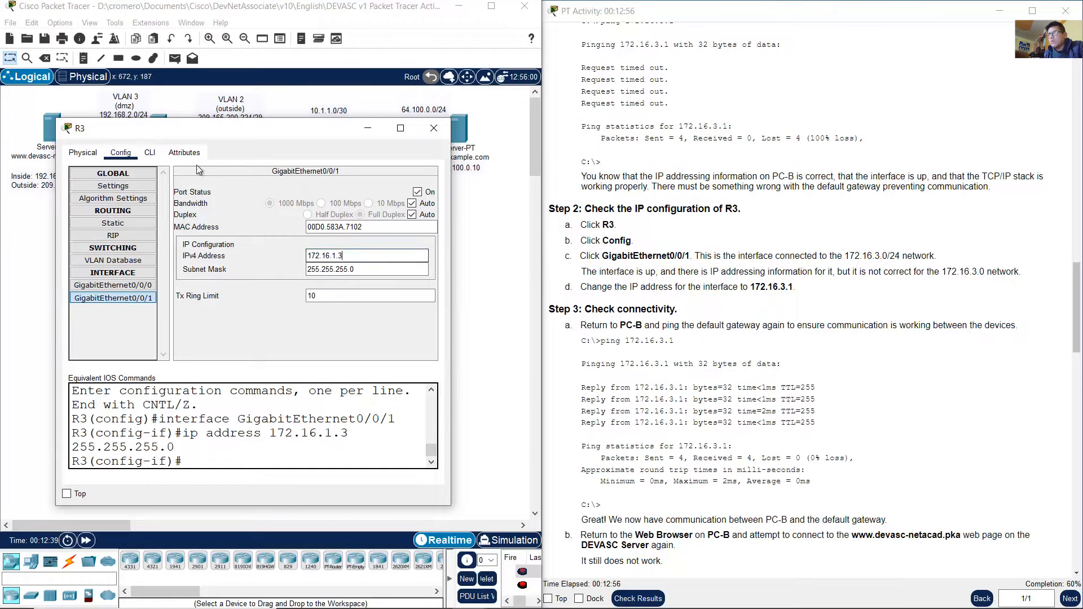
{"action": "left_click", "coordinate": [149, 153]}
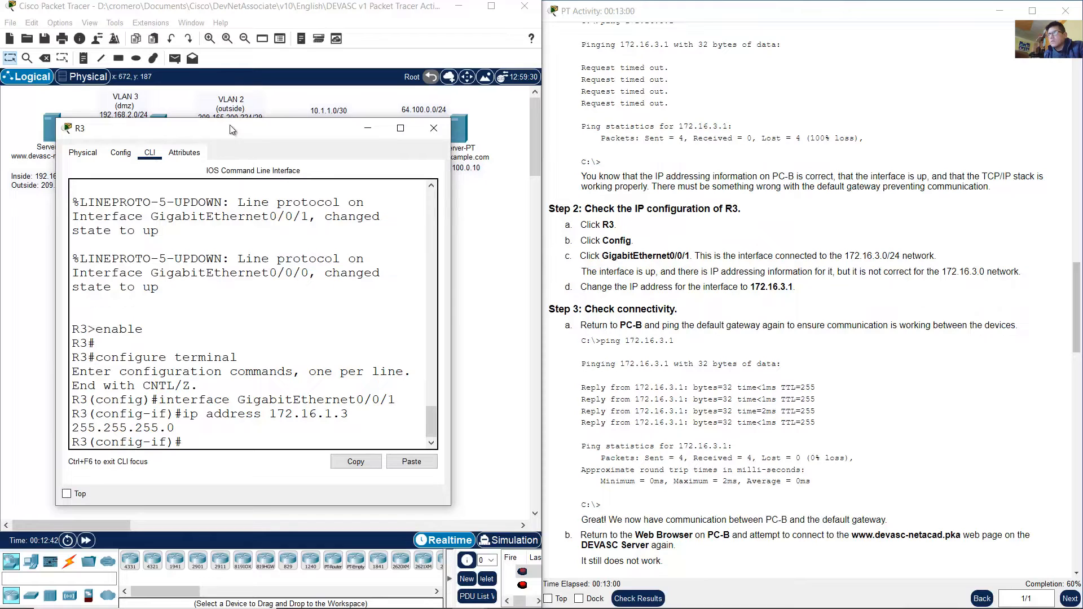
{"action": "left_click_drag", "start_coordinate": [231, 130], "coordinate": [199, 120]}
{"action": "left_click_drag", "start_coordinate": [419, 498], "coordinate": [521, 524]}
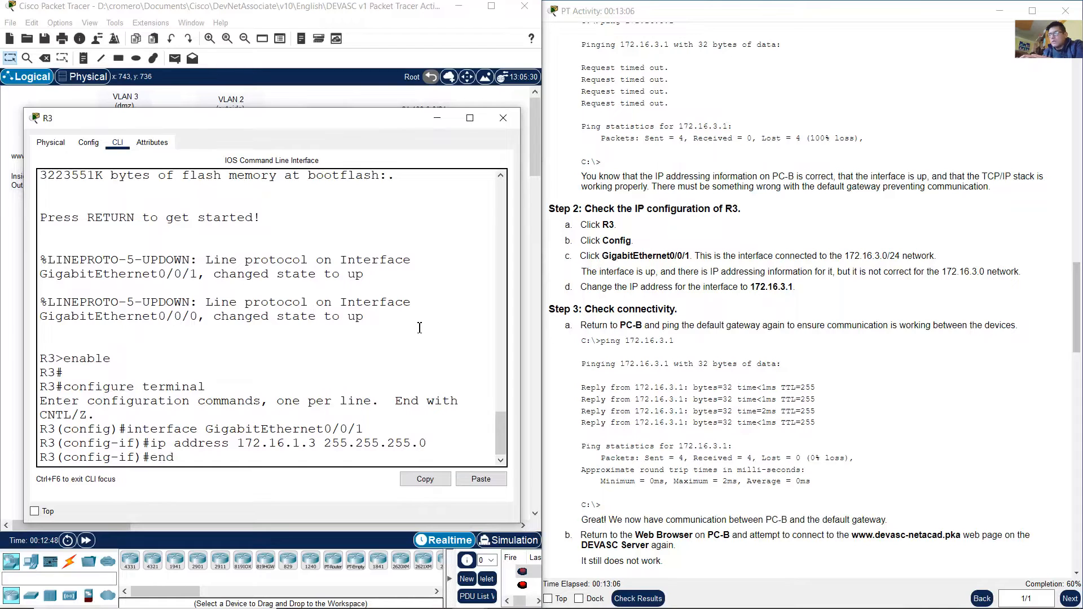
{"action": "key", "text": "Return"}
{"action": "type", "text": "it"}
{"action": "key", "text": "Return"}
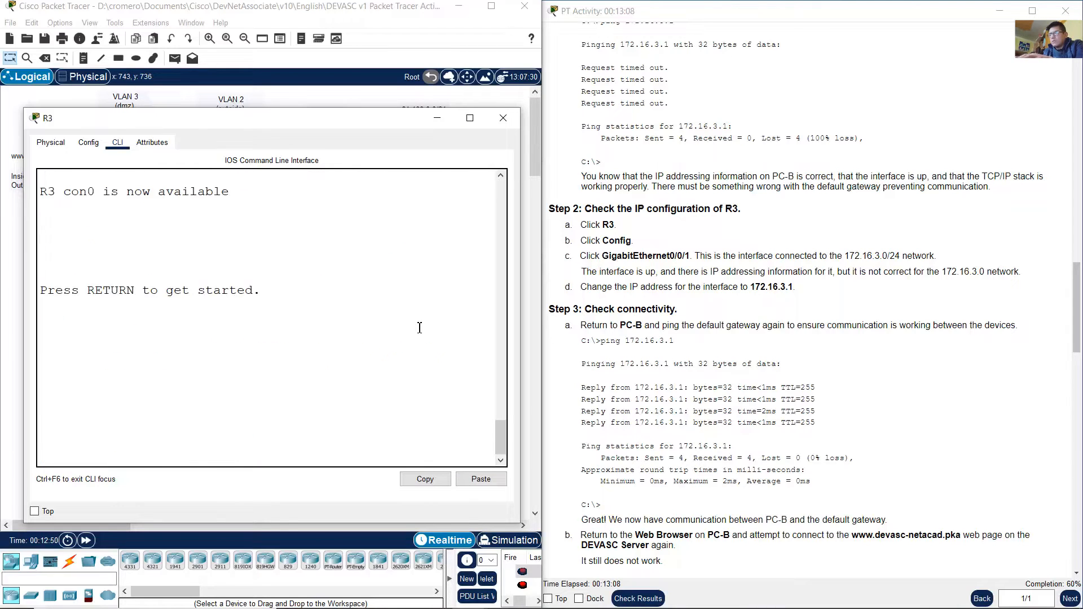
- Start a new session on R3 and enter configuration mode for interface g0/0/1 using enable, conf term and int g0/0/1
{"action": "key", "text": "Return"}
{"action": "type", "text": "enable"}
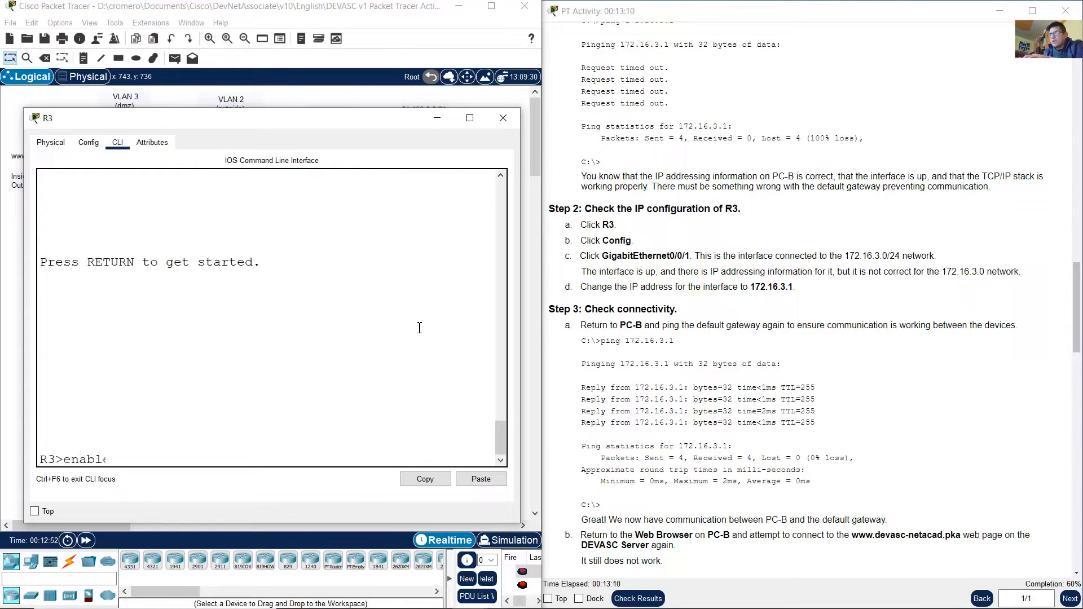
{"action": "key", "text": "Return"}
{"action": "type", "text": "conf term"}
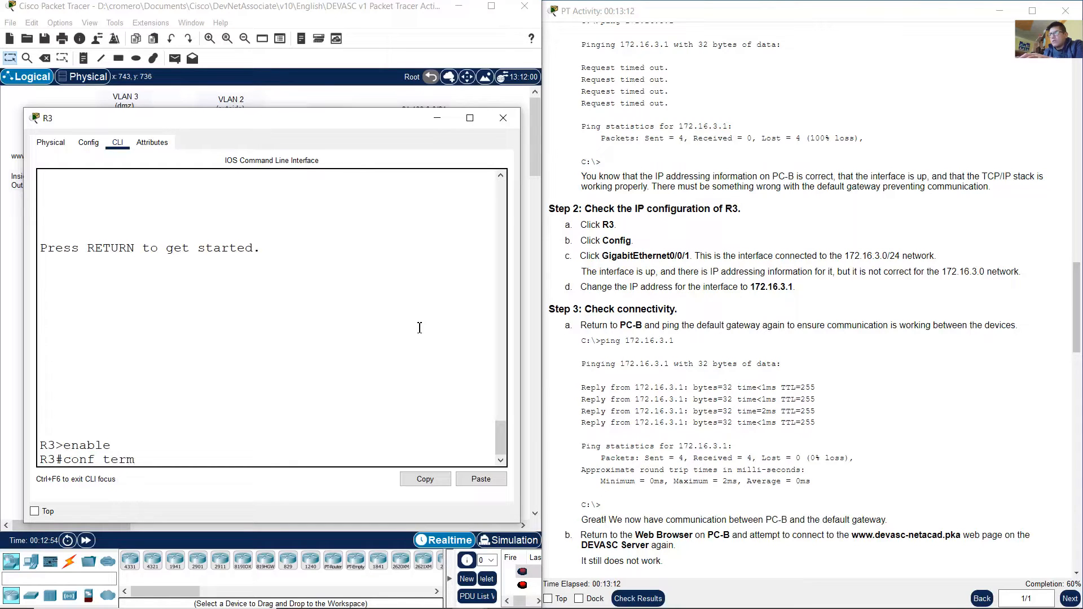
{"action": "key", "text": "Return"}
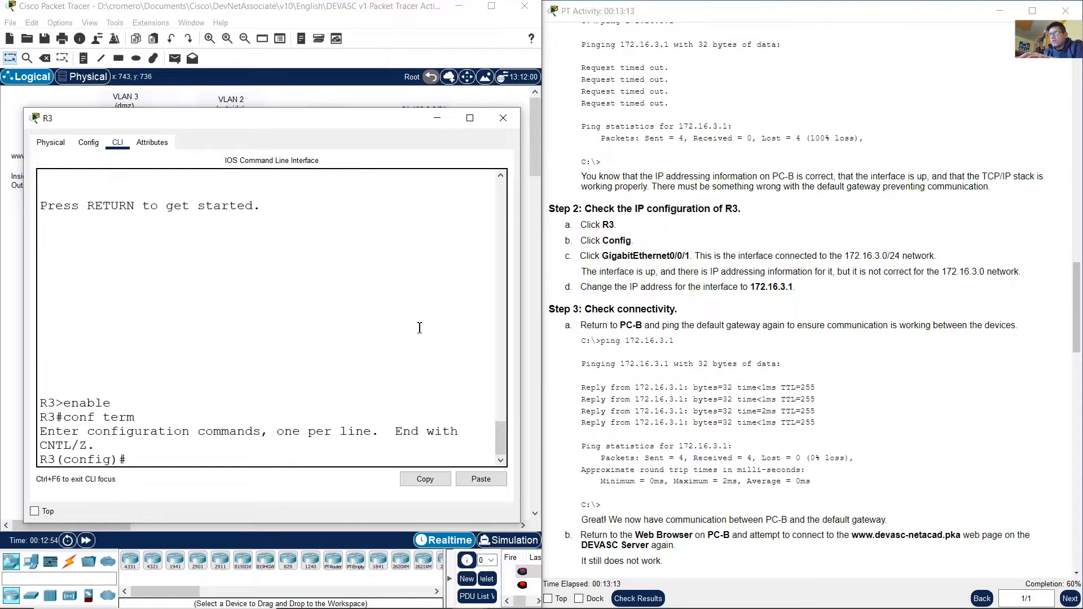
{"action": "left_click", "coordinate": [362, 19]}
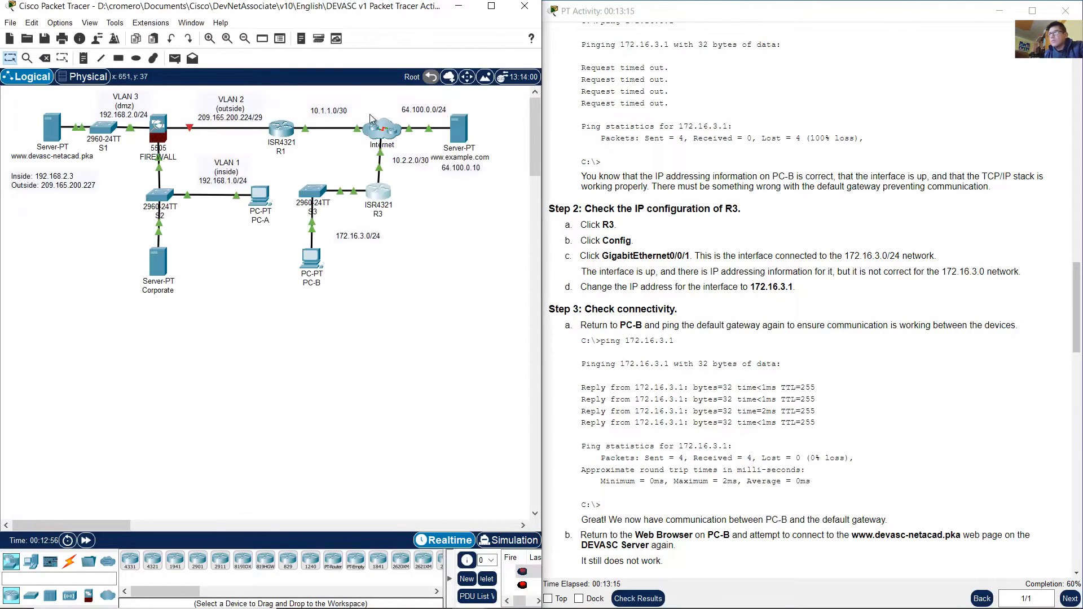
{"action": "left_click", "coordinate": [380, 191]}
{"action": "type", "text": "int"}
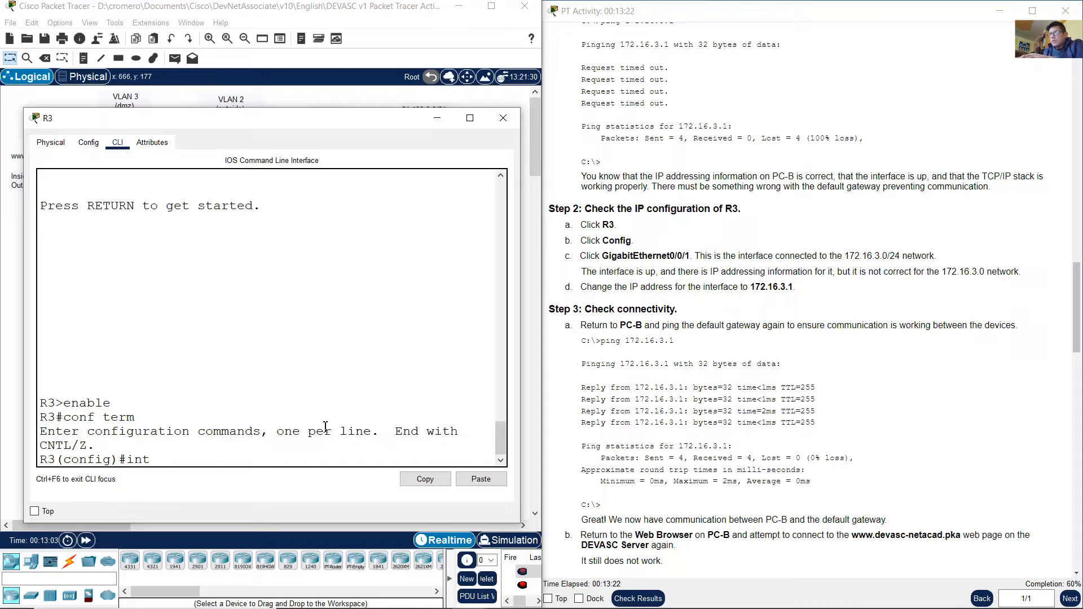
{"action": "type", "text": " g0/0/1"}
{"action": "key", "text": "Return"}
- Assign IP address 172.16.3.1 with mask 255.255.255.0 to the interface, exit interface configuration and close R3's window
{"action": "type", "text": "ip address 172"}
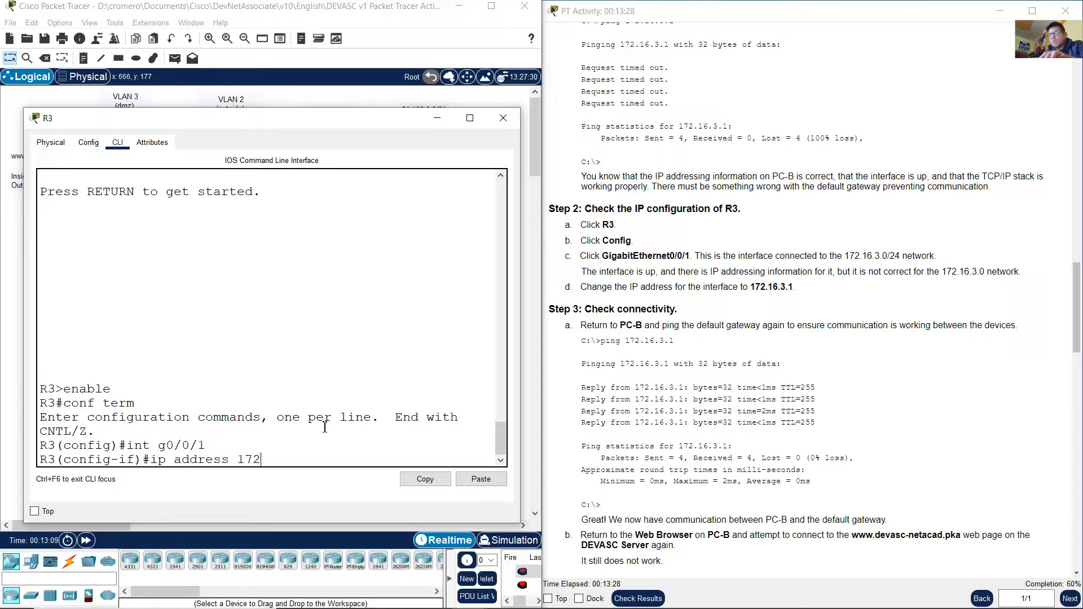
{"action": "type", "text": ".16.3.1"}
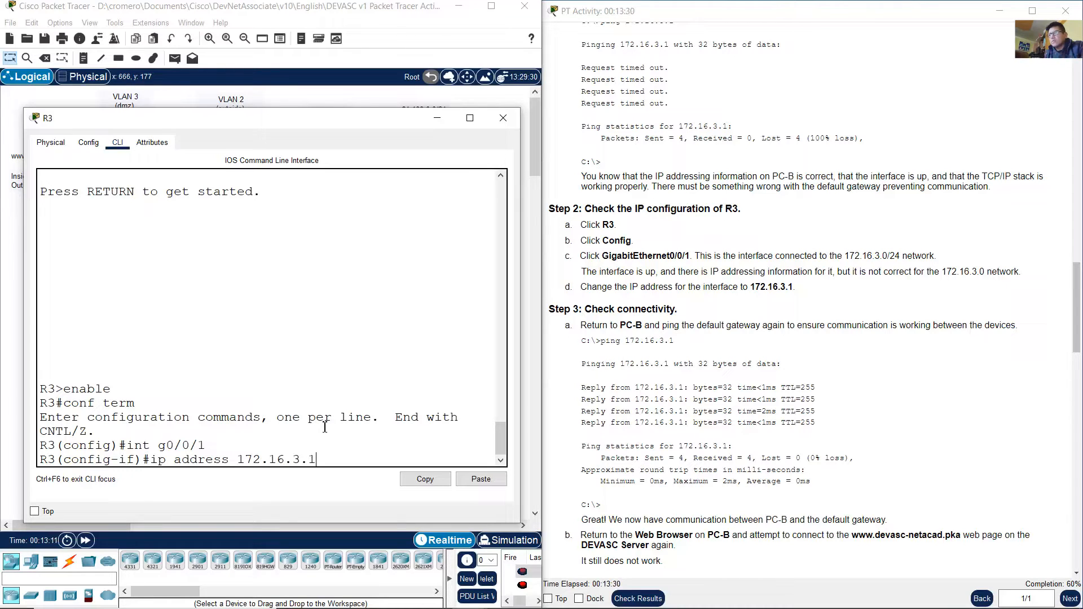
{"action": "left_click", "coordinate": [378, 25]}
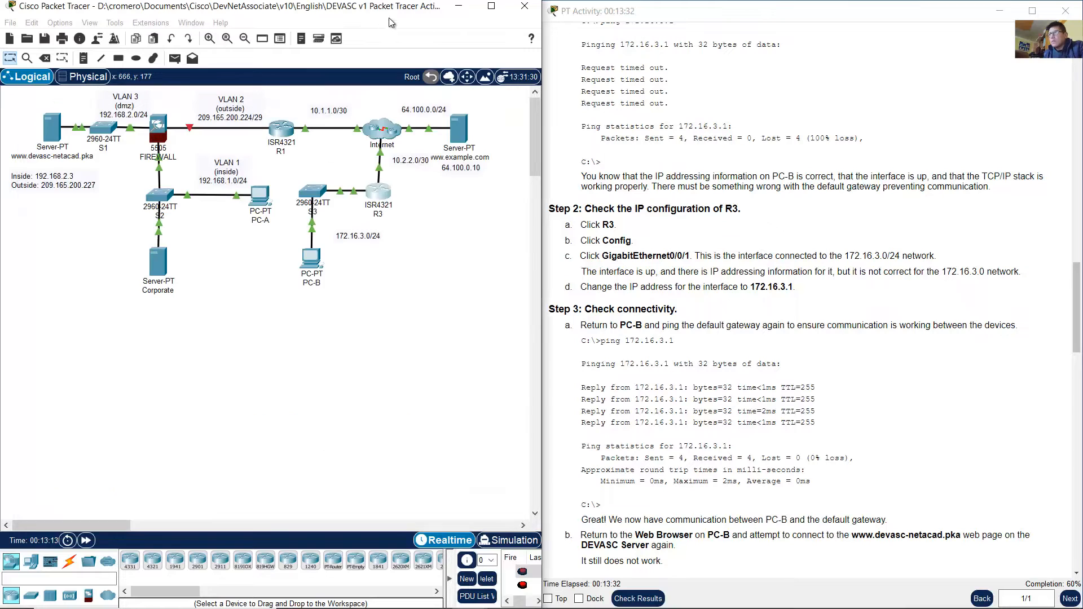
{"action": "left_click", "coordinate": [379, 185]}
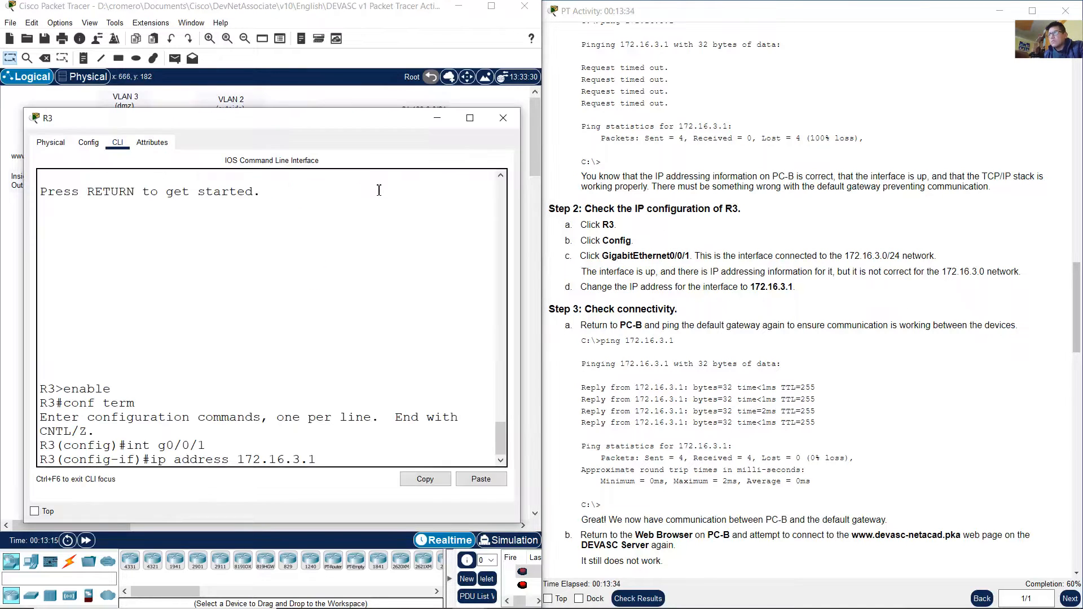
{"action": "type", "text": "255.255.255.0"}
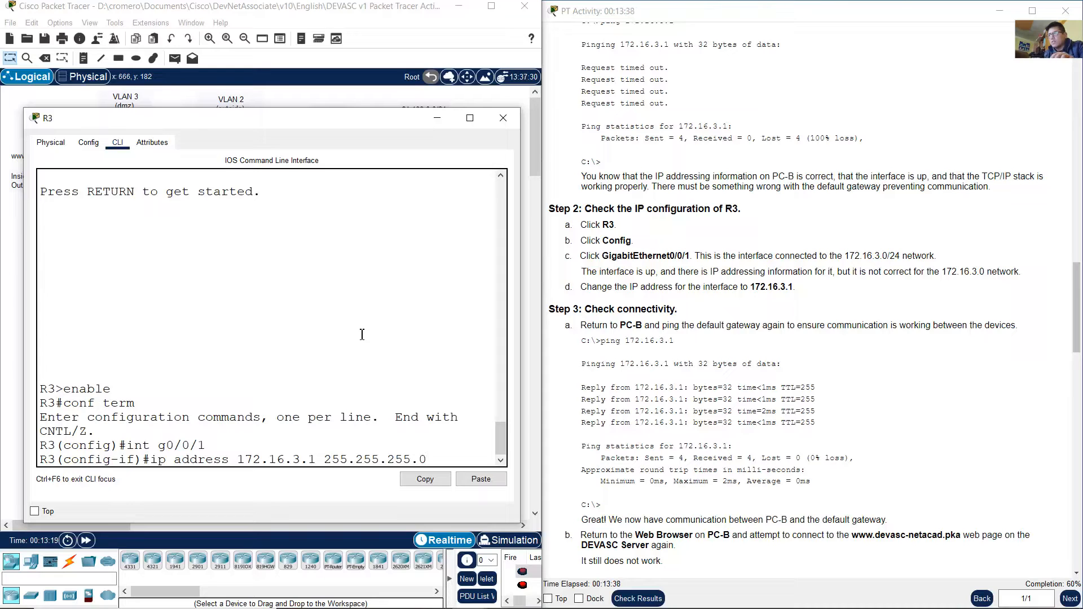
{"action": "key", "text": "Return"}
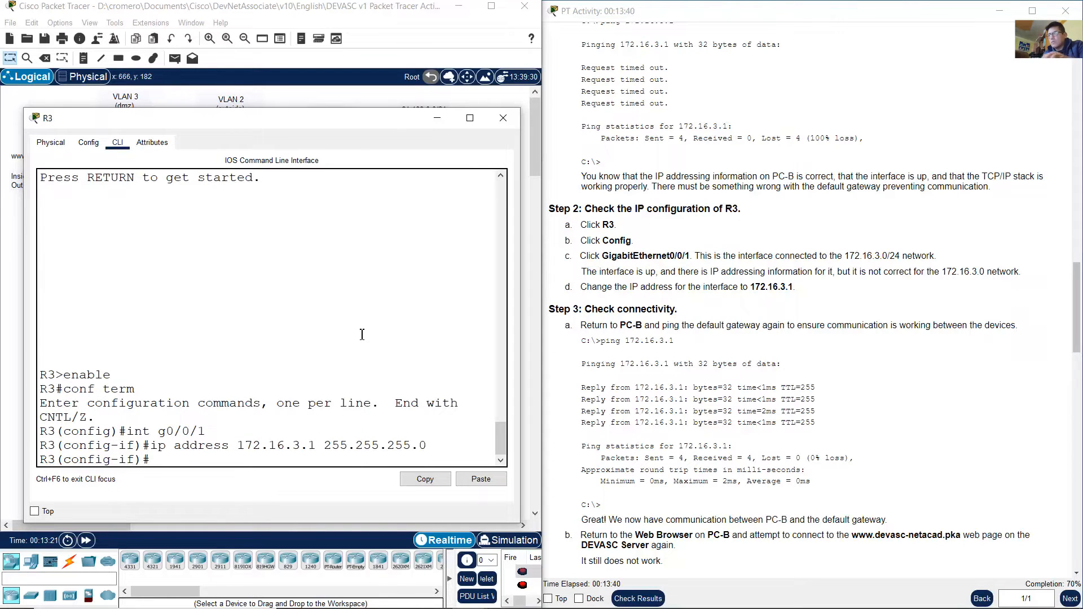
{"action": "type", "text": "exit"}
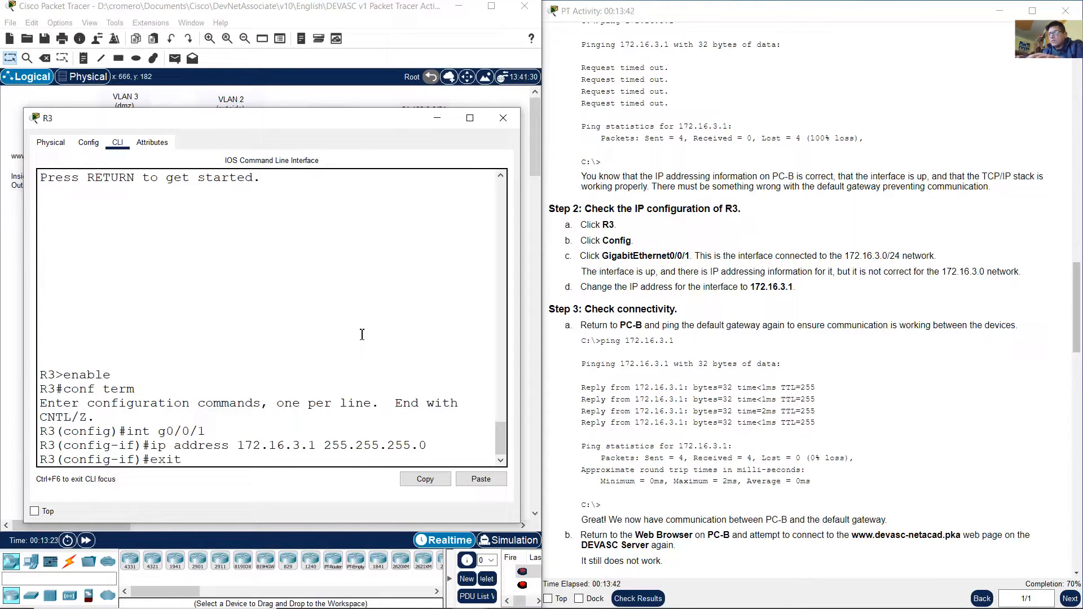
{"action": "key", "text": "Return"}
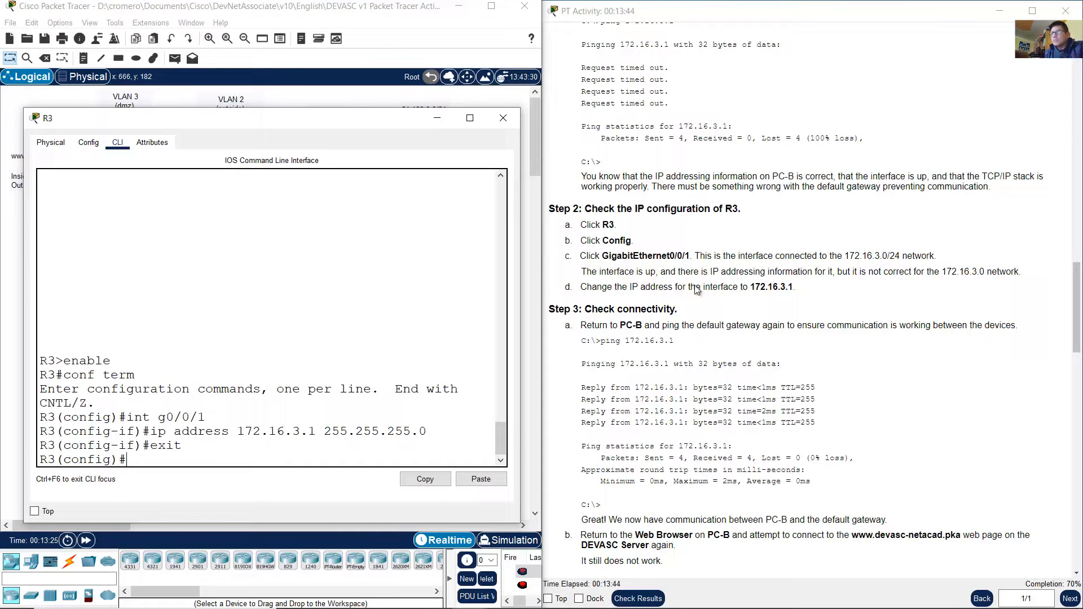
{"action": "left_click", "coordinate": [504, 118]}
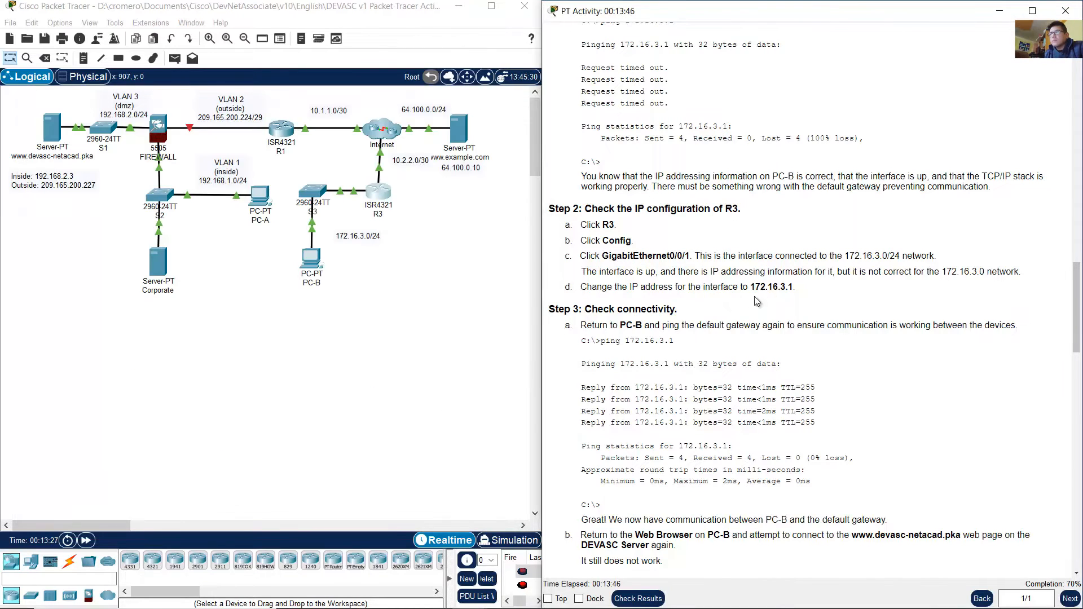
- Follow Step 3a by pinging the default gateway 172.16.3.1 again from PC-B's command prompt
{"action": "scroll", "coordinate": [750, 282], "scroll_direction": "down", "scroll_amount": 3}
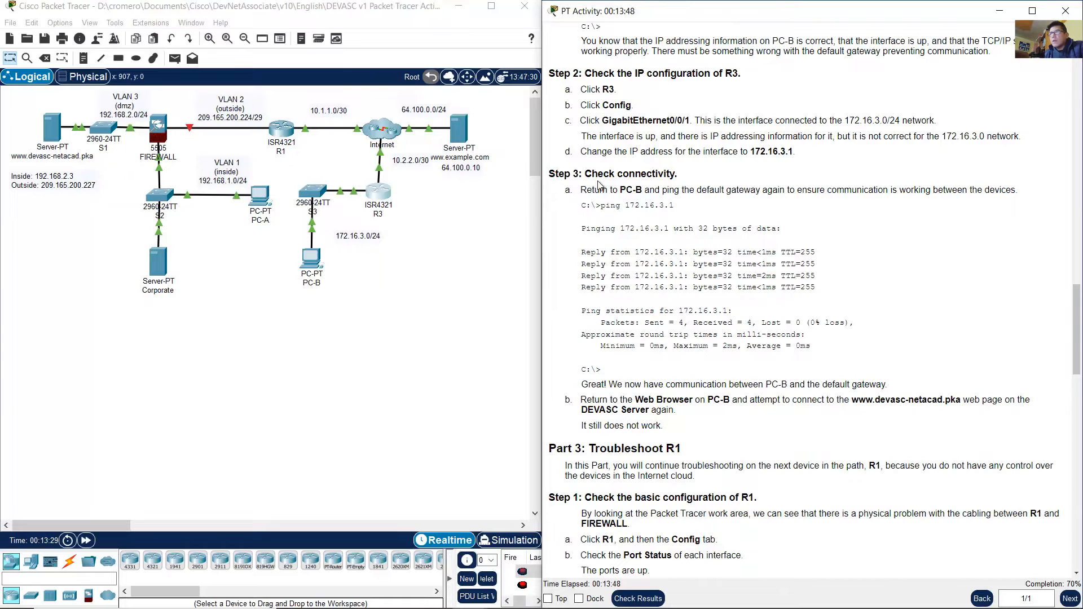
{"action": "left_click_drag", "start_coordinate": [600, 191], "coordinate": [759, 201]}
{"action": "left_click_drag", "start_coordinate": [379, 313], "coordinate": [314, 261]}
{"action": "left_click", "coordinate": [314, 261]}
{"action": "left_click", "coordinate": [313, 322]}
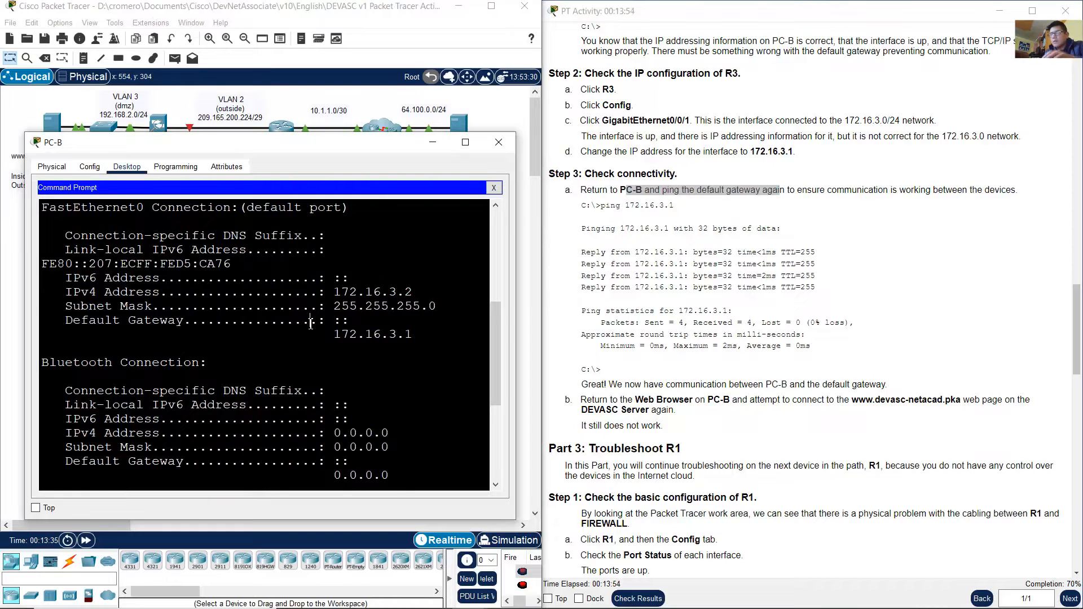
{"action": "key", "text": "Up"}
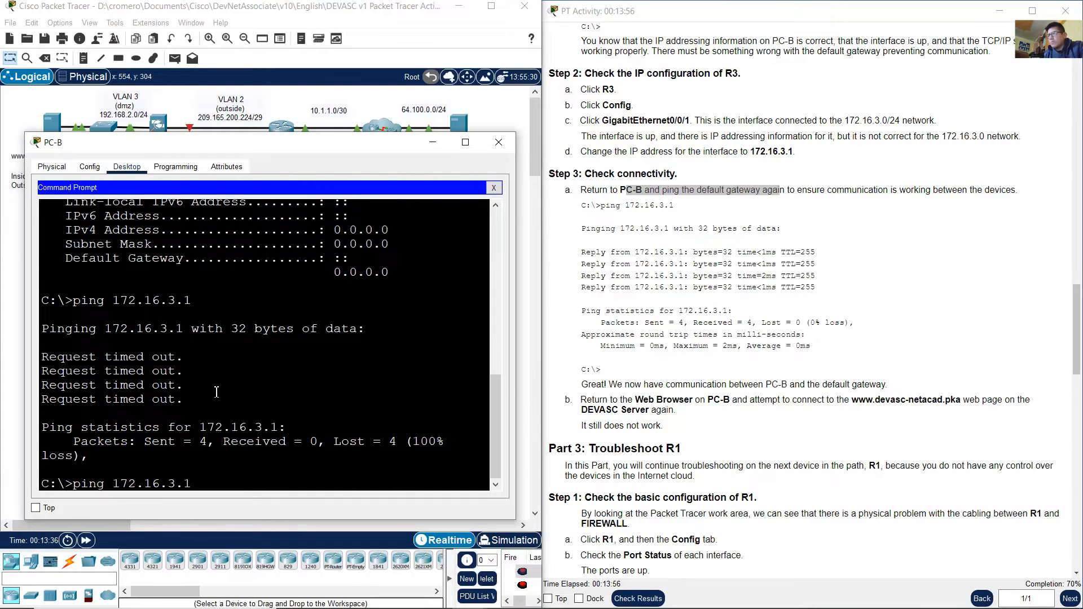
{"action": "left_click_drag", "start_coordinate": [74, 485], "coordinate": [209, 482]}
{"action": "left_click", "coordinate": [209, 479]}
{"action": "key", "text": "Return"}
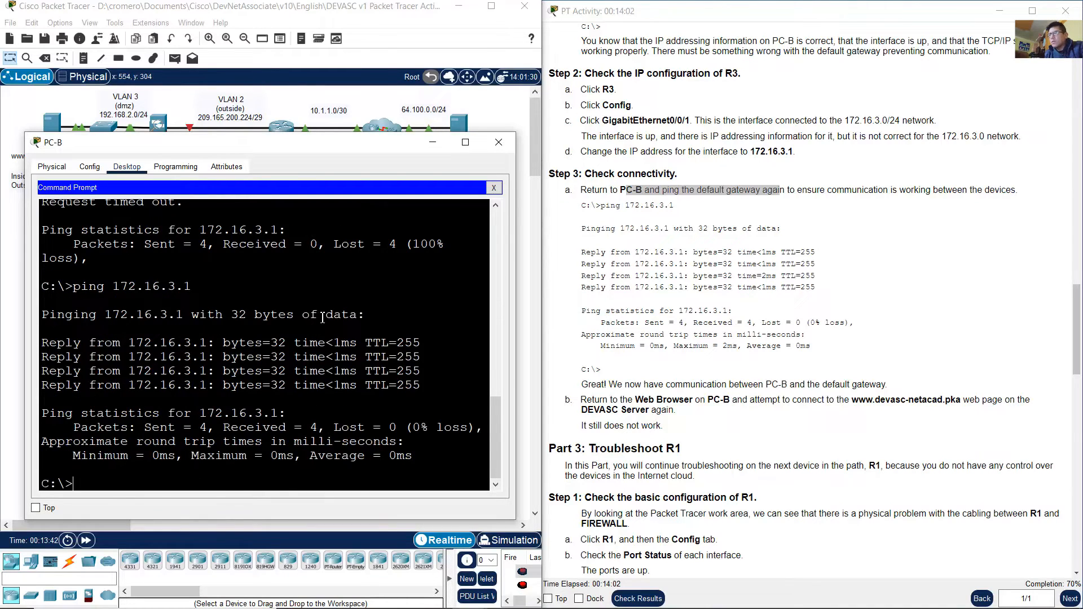
- Read the activity's comment on the gateway ping and the next instruction about retrying the DEVASC Server web page
{"action": "left_click", "coordinate": [677, 303]}
{"action": "scroll", "coordinate": [779, 283], "scroll_direction": "down", "scroll_amount": 3}
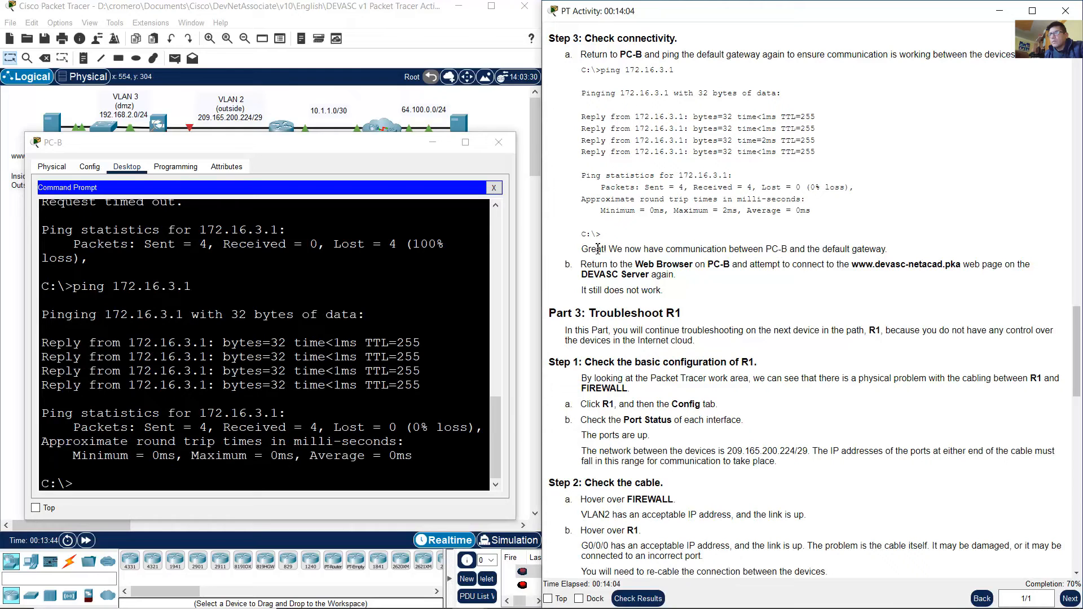
{"action": "left_click_drag", "start_coordinate": [588, 249], "coordinate": [882, 249]}
{"action": "left_click", "coordinate": [829, 274]}
{"action": "scroll", "coordinate": [685, 279], "scroll_direction": "down", "scroll_amount": 1}
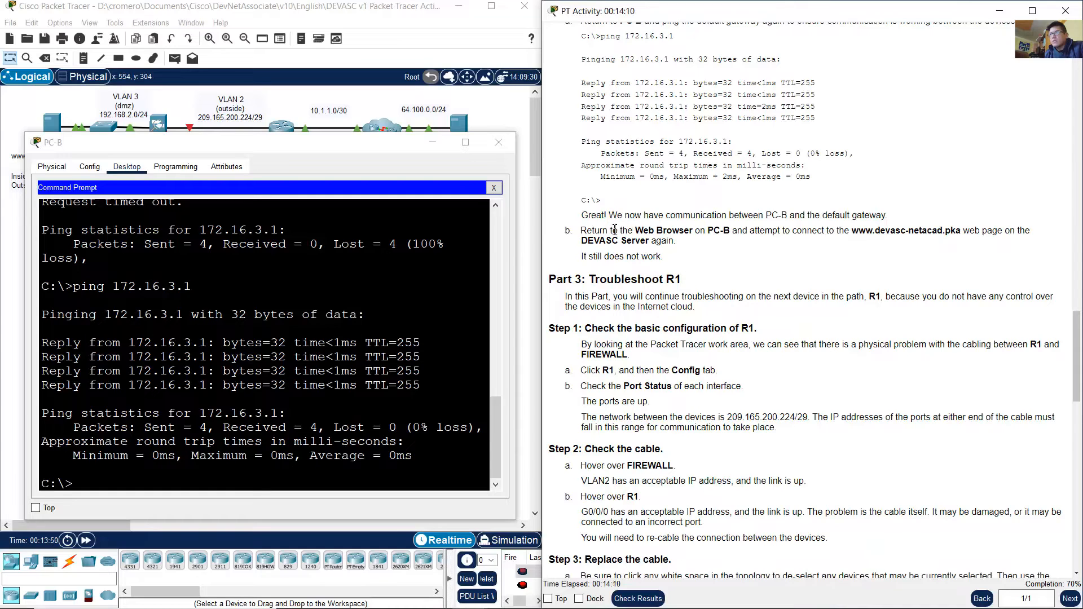
{"action": "left_click_drag", "start_coordinate": [599, 230], "coordinate": [969, 231]}
{"action": "left_click", "coordinate": [927, 237]}
{"action": "left_click_drag", "start_coordinate": [859, 232], "coordinate": [959, 232]}
{"action": "left_click", "coordinate": [499, 142]}
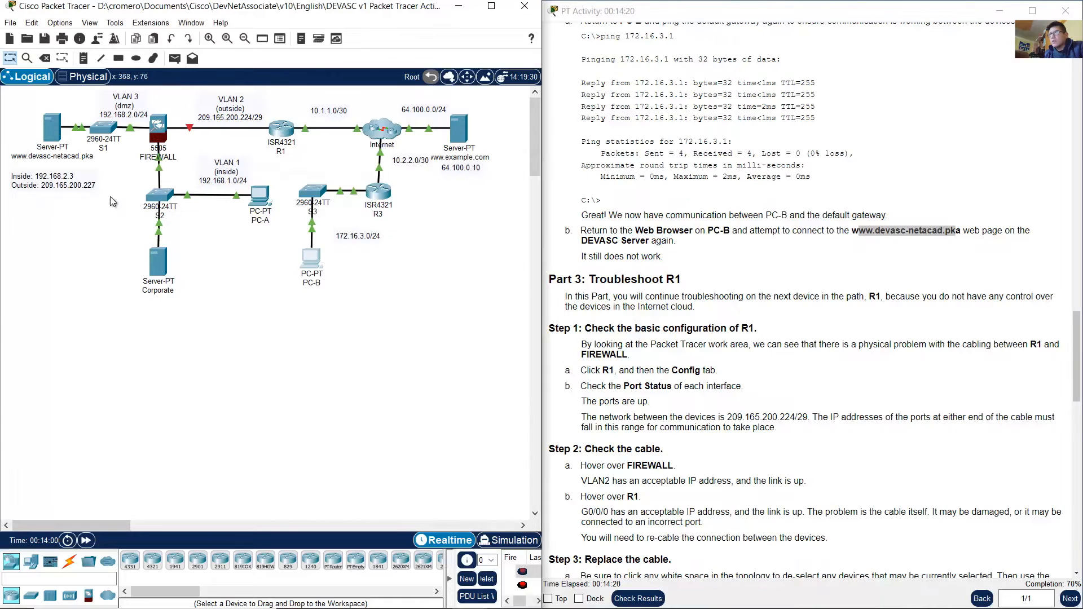
{"action": "left_click_drag", "start_coordinate": [68, 236], "coordinate": [46, 148]}
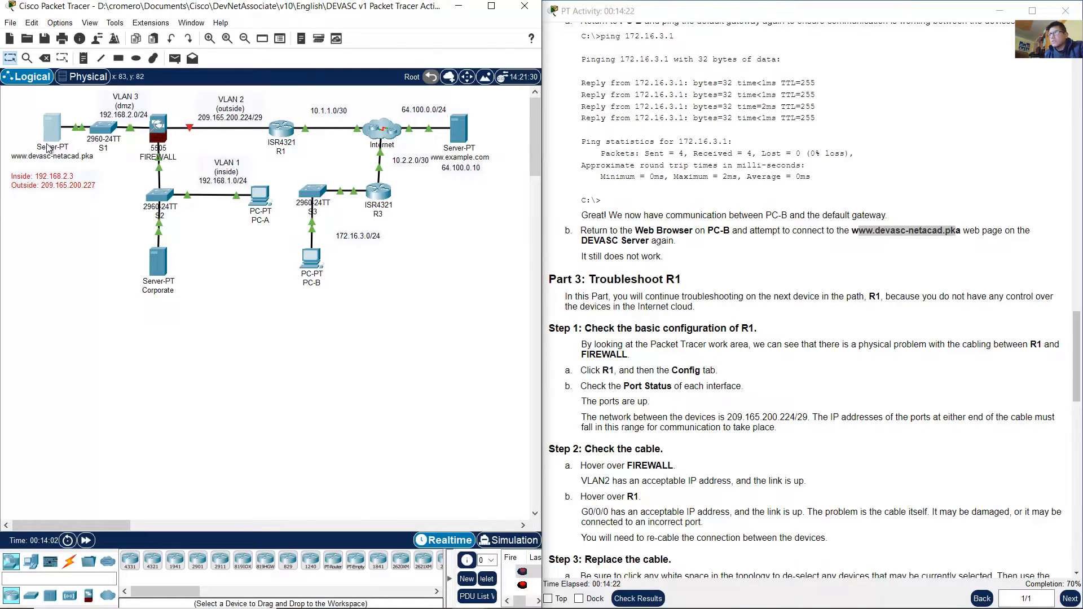
{"action": "left_click", "coordinate": [926, 252]}
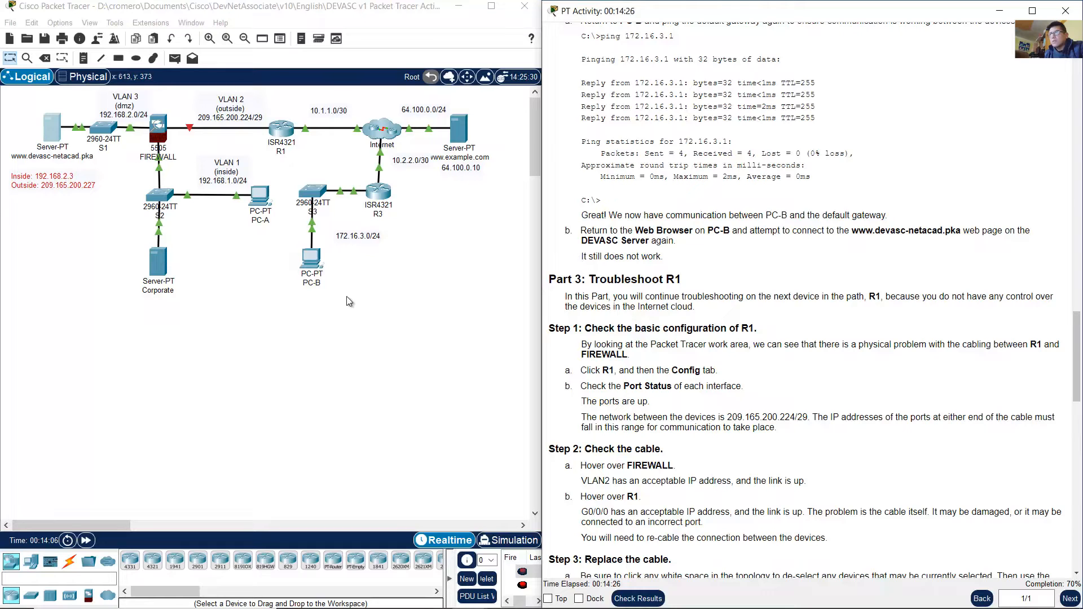
{"action": "left_click", "coordinate": [314, 260]}
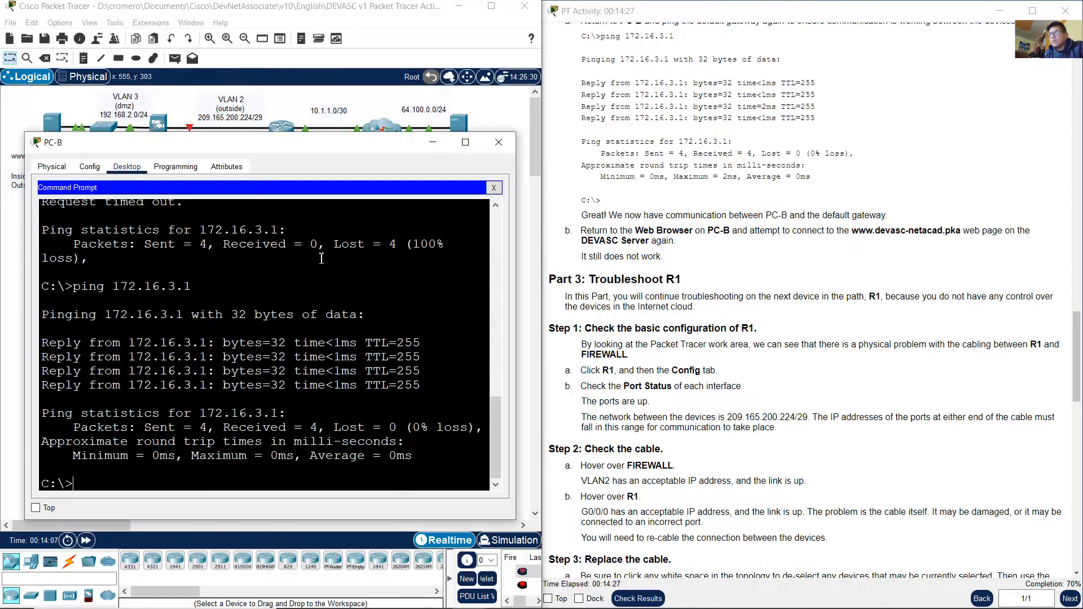
{"action": "left_click", "coordinate": [493, 188]}
{"action": "left_click", "coordinate": [451, 212]}
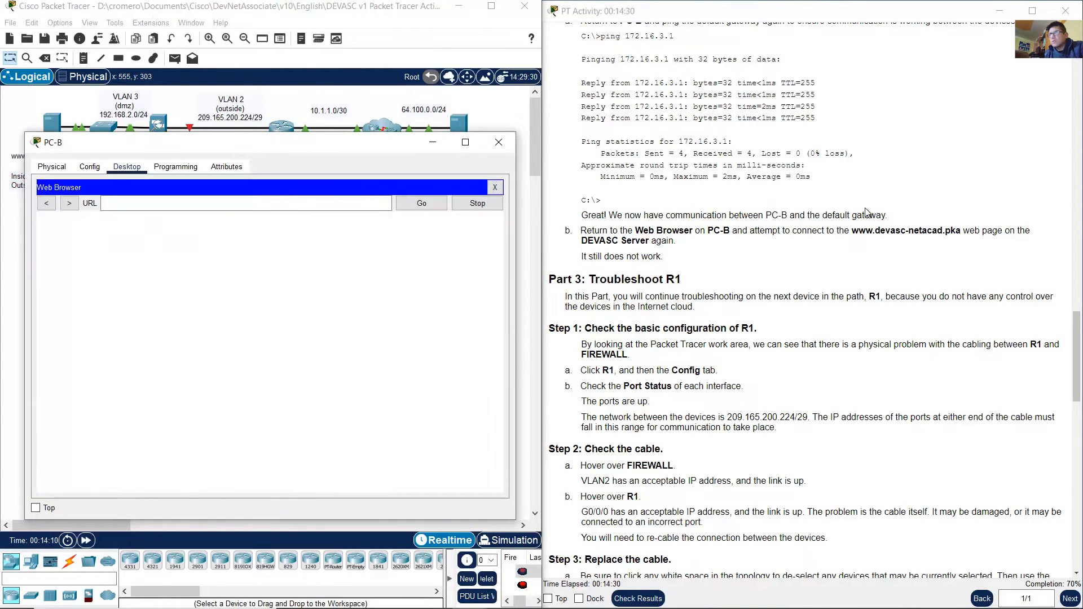
{"action": "left_click_drag", "start_coordinate": [855, 230], "coordinate": [964, 235]}
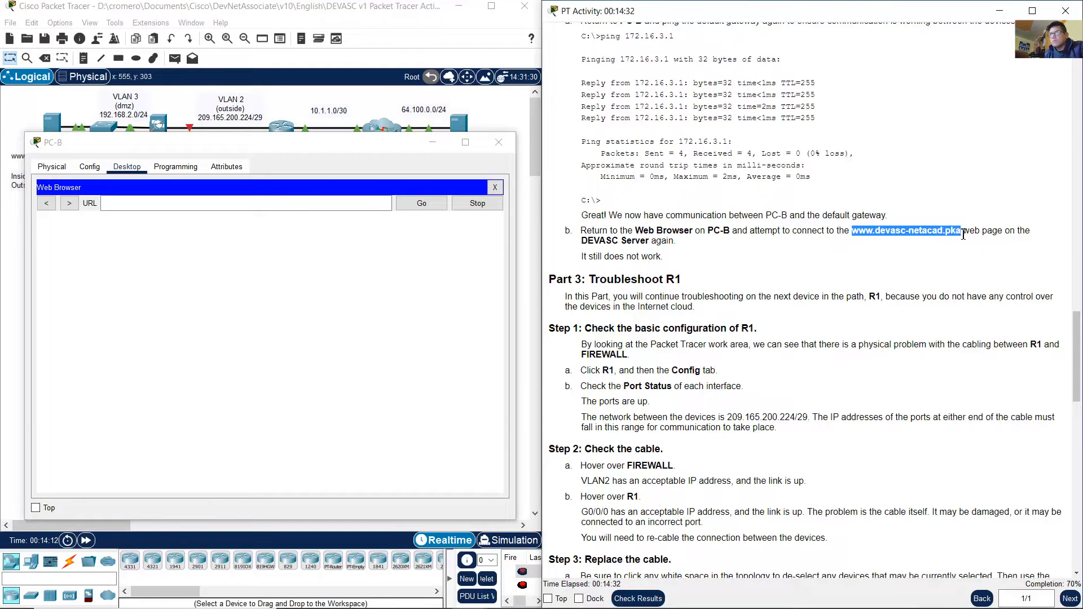
{"action": "right_click", "coordinate": [932, 232]}
{"action": "left_click", "coordinate": [953, 239]}
{"action": "right_click", "coordinate": [276, 205]}
{"action": "left_click", "coordinate": [304, 273]}
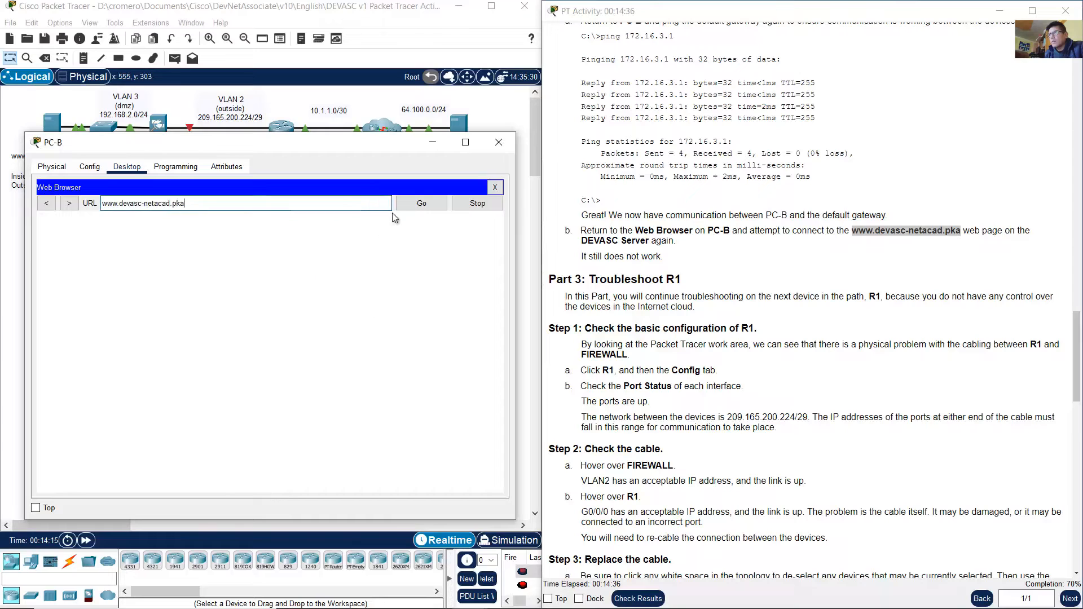
{"action": "left_click", "coordinate": [409, 203]}
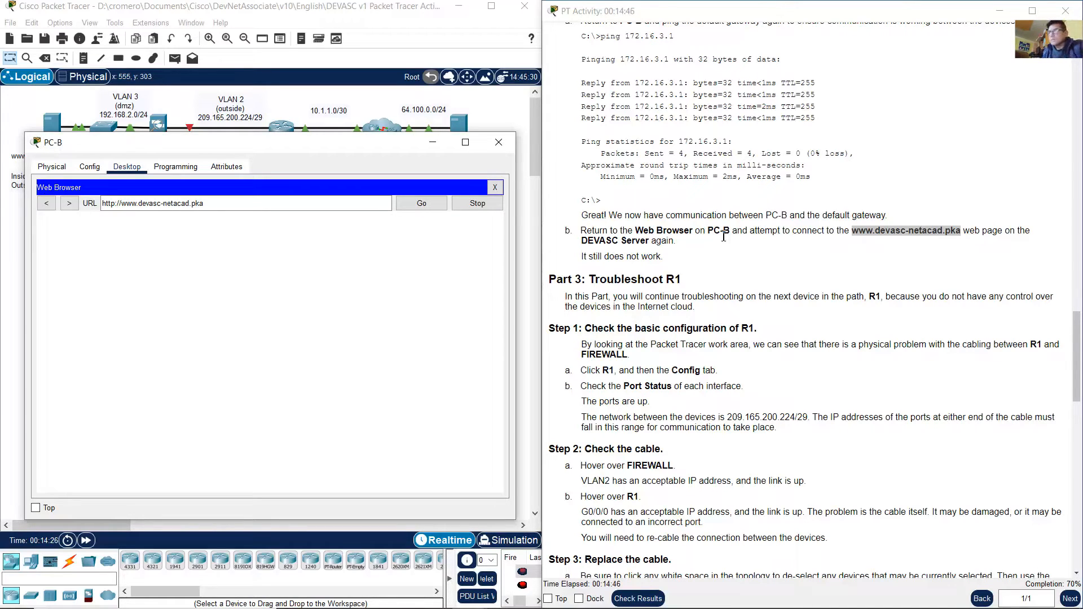
- Read the activity's comment on the web page retry and the introduction to Part 3: Troubleshoot R1
{"action": "left_click", "coordinate": [583, 261]}
{"action": "left_click_drag", "start_coordinate": [583, 261], "coordinate": [663, 257]}
{"action": "left_click", "coordinate": [723, 259]}
{"action": "scroll", "coordinate": [724, 260], "scroll_direction": "down", "scroll_amount": 4}
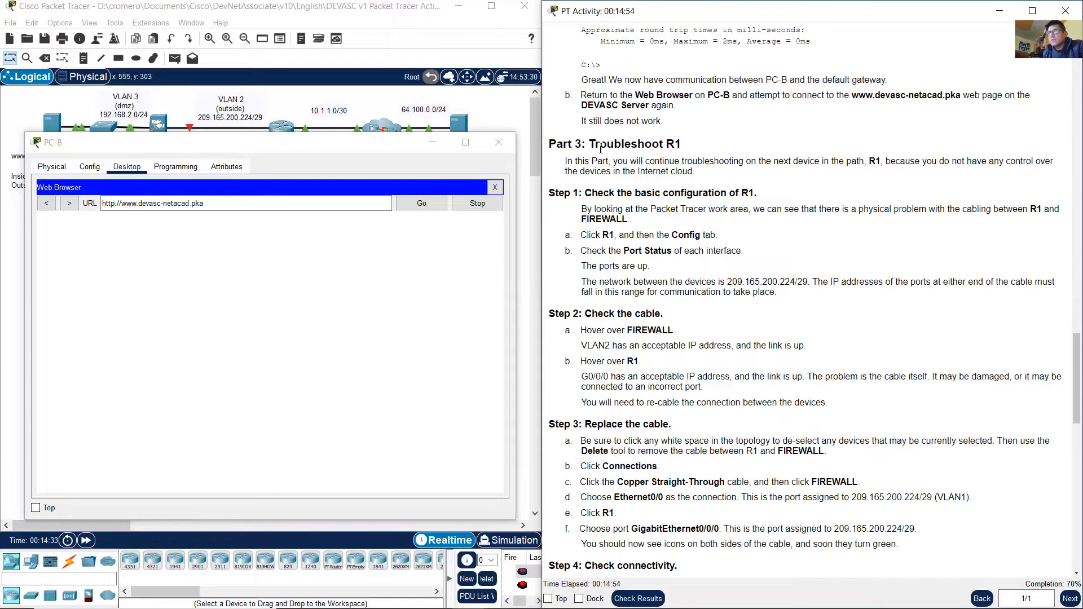
{"action": "left_click_drag", "start_coordinate": [600, 148], "coordinate": [684, 147]}
{"action": "left_click_drag", "start_coordinate": [620, 162], "coordinate": [855, 160]}
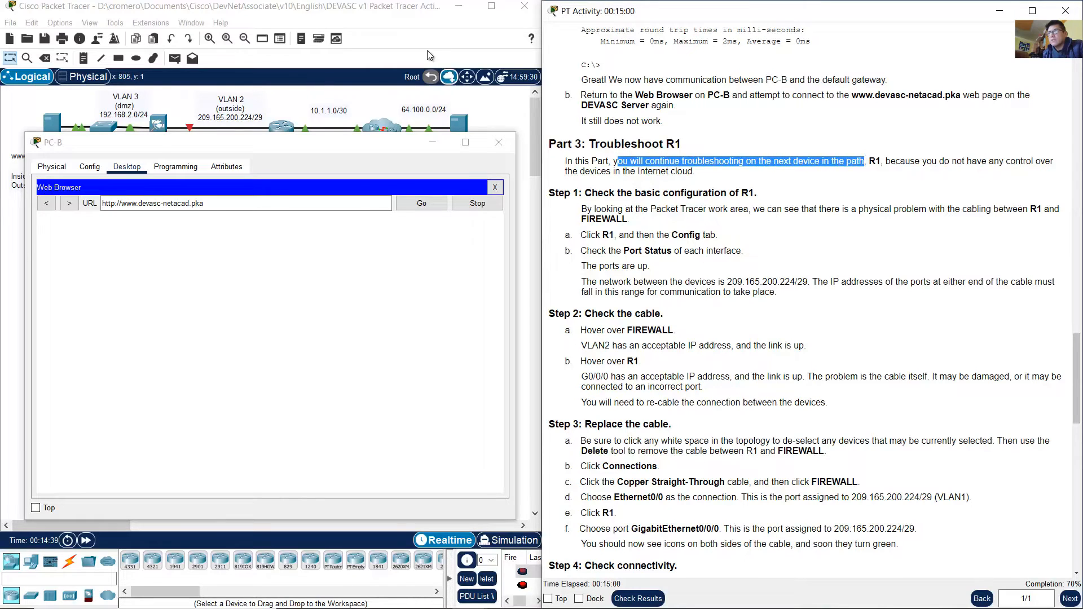
- Trace the path from PC-B through the Internet cloud and R1 to the DEVASC Server, alongside the reason given for troubleshooting R1
{"action": "left_click", "coordinate": [400, 36]}
{"action": "left_click_drag", "start_coordinate": [324, 165], "coordinate": [283, 133]}
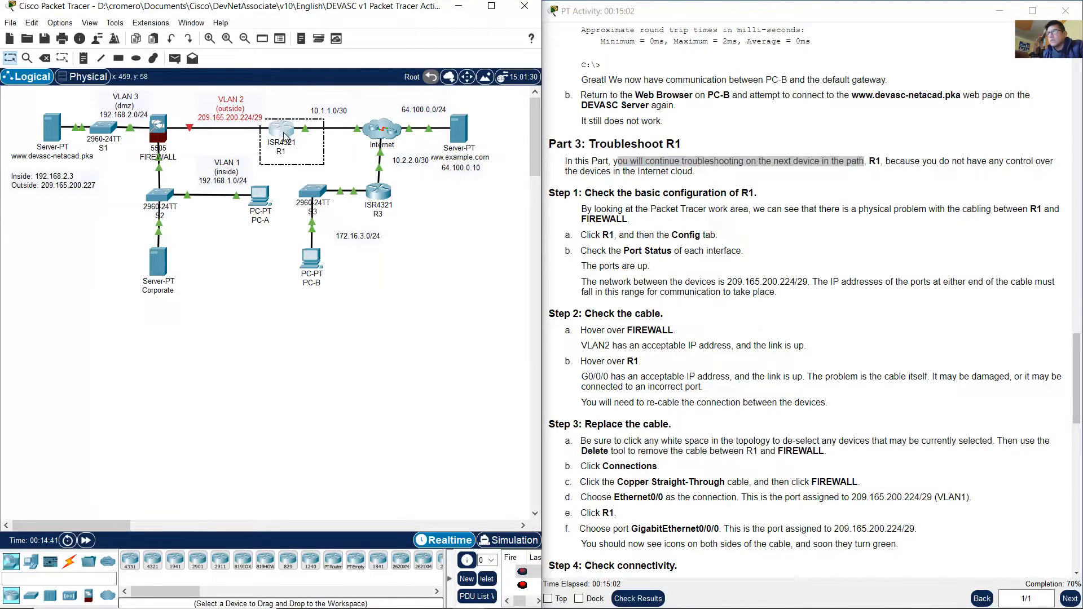
{"action": "left_click_drag", "start_coordinate": [363, 323], "coordinate": [276, 259]}
{"action": "left_click_drag", "start_coordinate": [14, 112], "coordinate": [46, 139]}
{"action": "left_click_drag", "start_coordinate": [322, 156], "coordinate": [258, 113]}
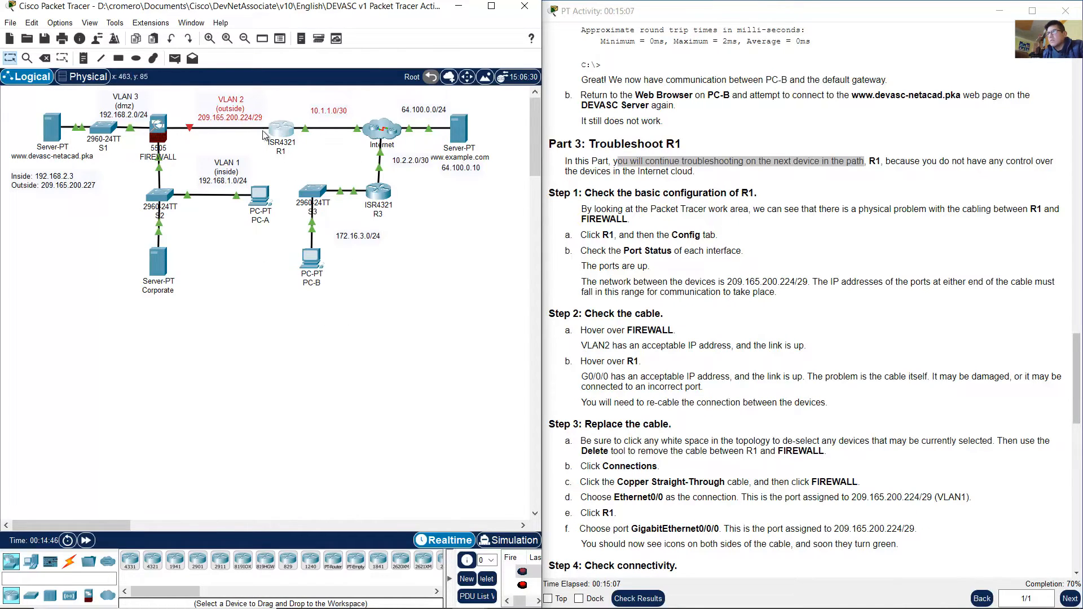
{"action": "left_click", "coordinate": [783, 175]}
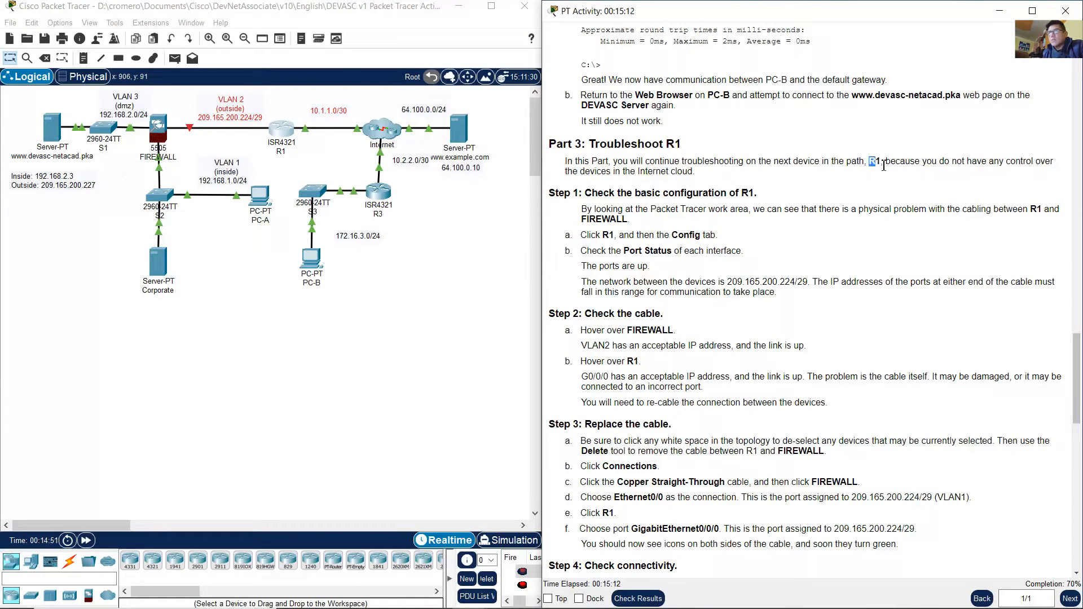
{"action": "left_click_drag", "start_coordinate": [884, 164], "coordinate": [702, 179]}
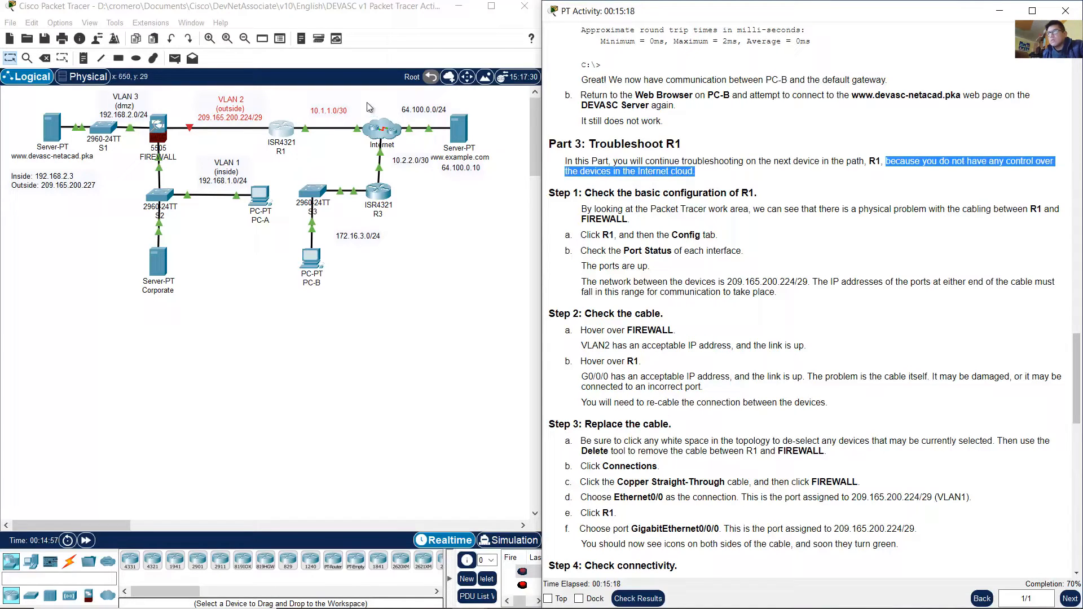
{"action": "left_click", "coordinate": [389, 107]}
{"action": "left_click_drag", "start_coordinate": [396, 99], "coordinate": [364, 138]}
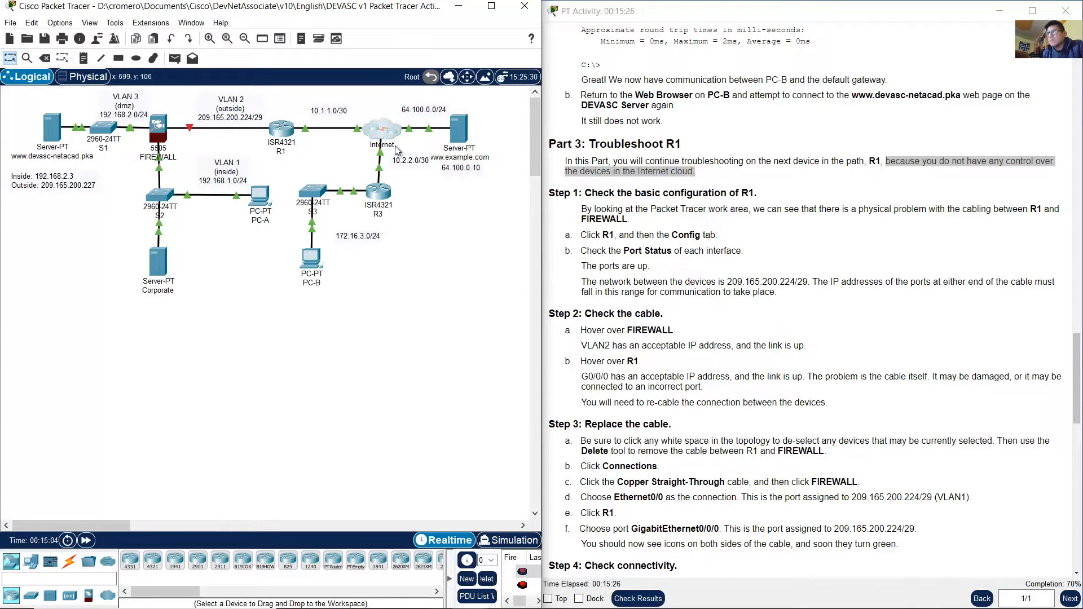
{"action": "left_click_drag", "start_coordinate": [317, 152], "coordinate": [266, 111]}
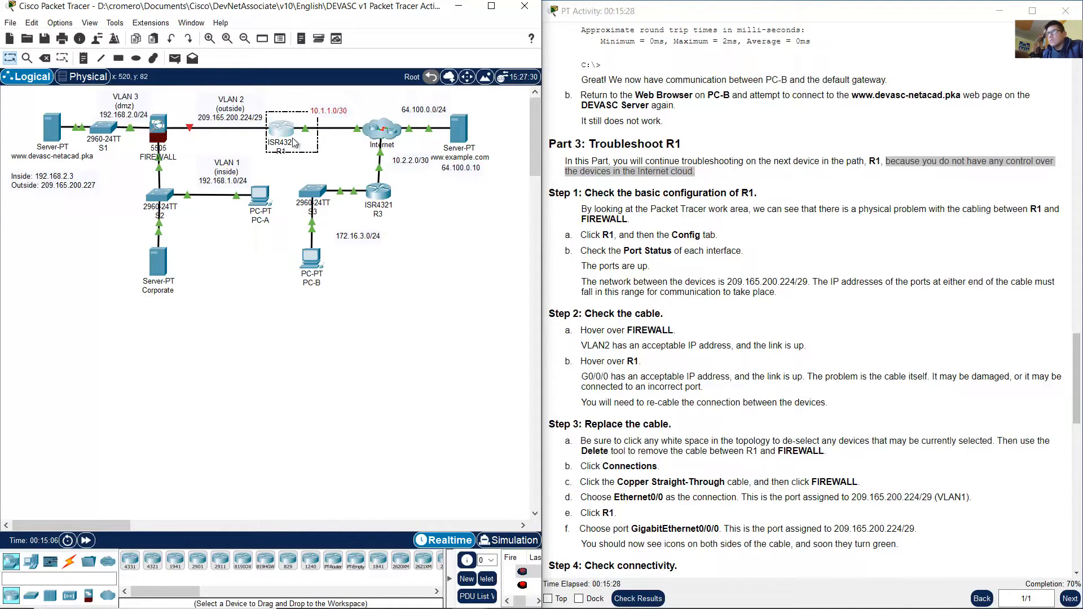
{"action": "left_click", "coordinate": [754, 208]}
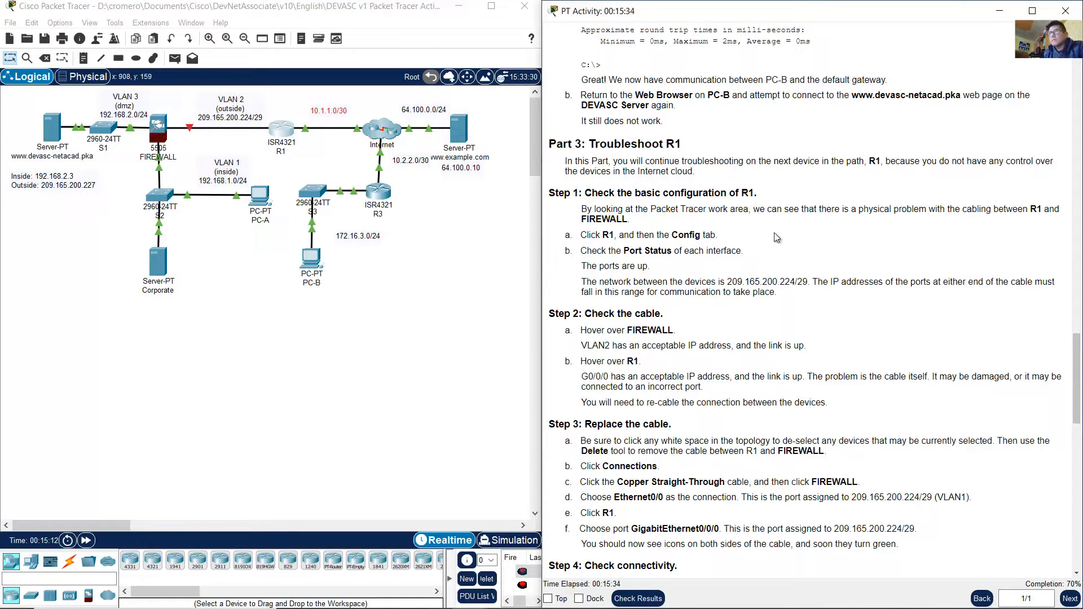
- Read Part 3 Step 1 on R1's basic configuration and examine the link between R1 and FIREWALL in the topology
{"action": "scroll", "coordinate": [721, 248], "scroll_direction": "down", "scroll_amount": 1}
{"action": "scroll", "coordinate": [720, 248], "scroll_direction": "down", "scroll_amount": 1}
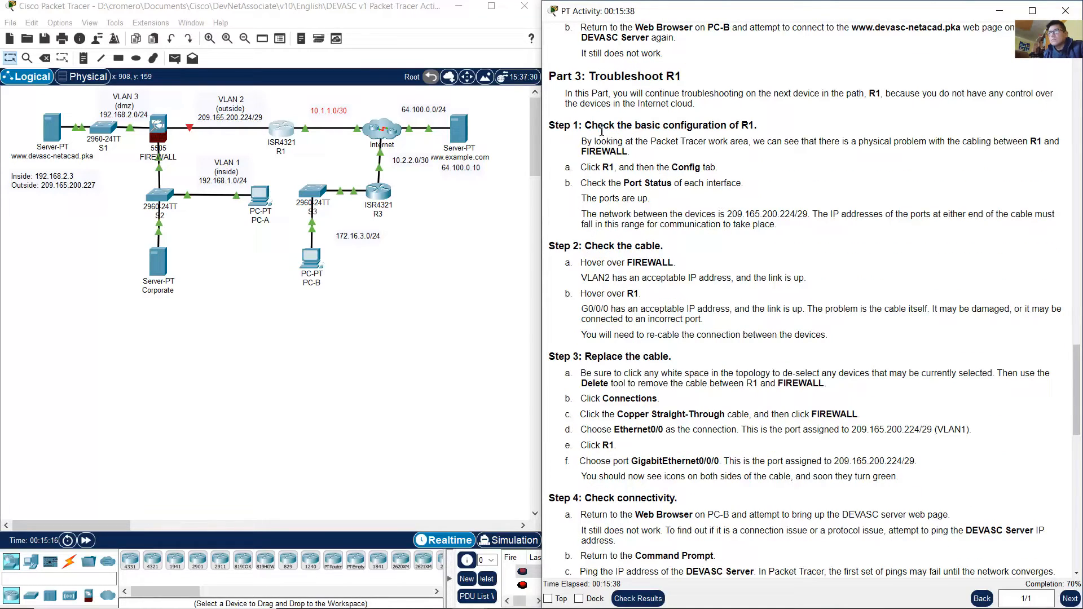
{"action": "left_click_drag", "start_coordinate": [600, 125], "coordinate": [760, 129]}
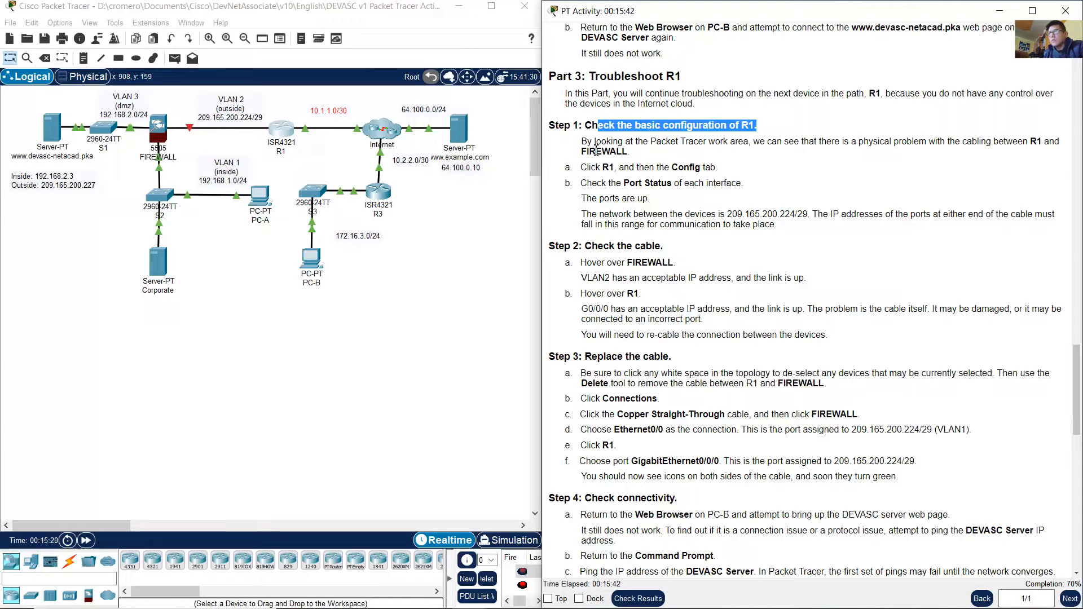
{"action": "left_click_drag", "start_coordinate": [583, 141], "coordinate": [745, 151]}
{"action": "left_click", "coordinate": [197, 135]}
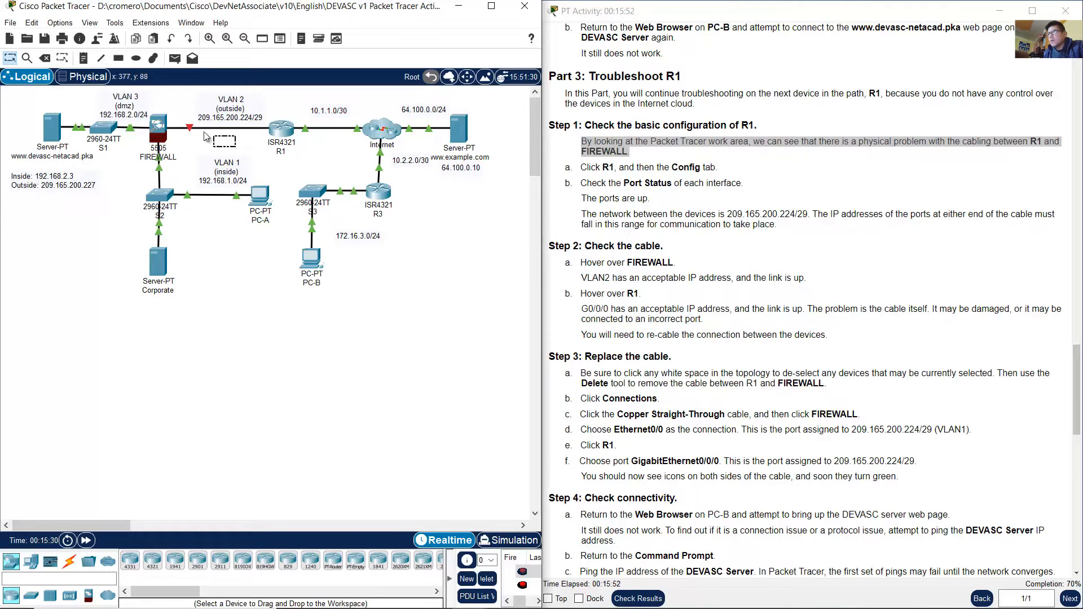
{"action": "left_click_drag", "start_coordinate": [236, 147], "coordinate": [173, 118]}
{"action": "left_click", "coordinate": [198, 135]}
{"action": "left_click", "coordinate": [623, 168]}
{"action": "left_click_drag", "start_coordinate": [601, 167], "coordinate": [721, 168]}
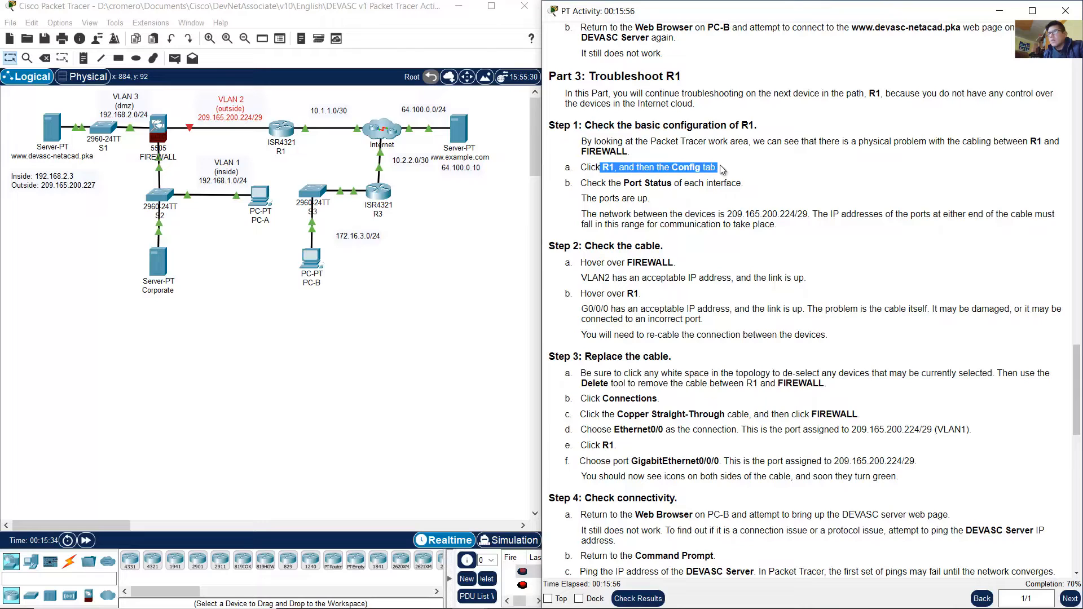
- Open R1's Config settings beside the instructions and read Step 1b about checking each interface's Port Status
{"action": "left_click", "coordinate": [281, 129]}
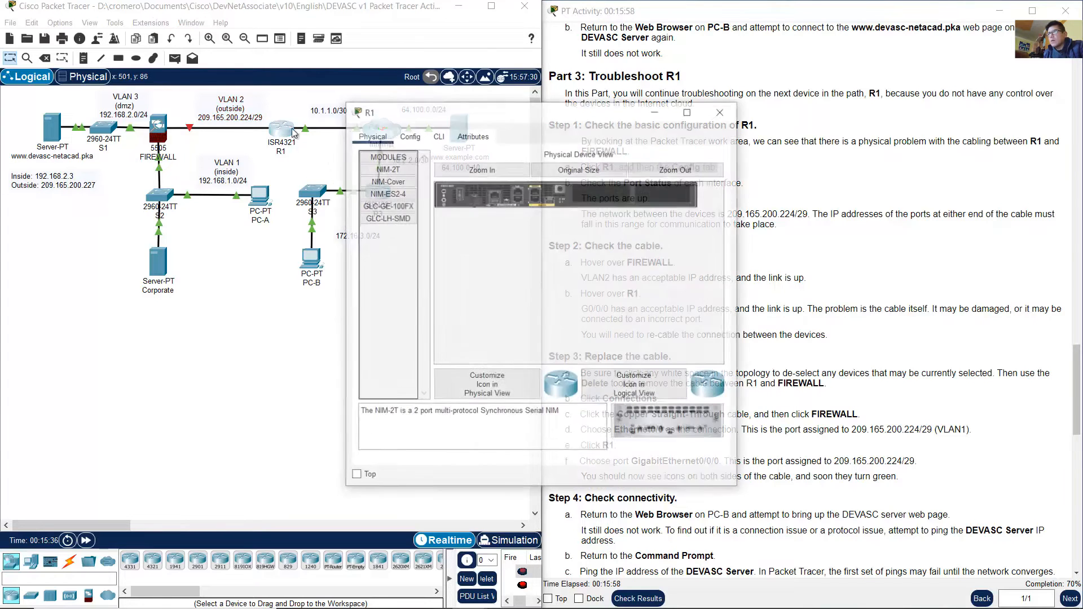
{"action": "left_click_drag", "start_coordinate": [486, 112], "coordinate": [199, 109]}
{"action": "left_click", "coordinate": [122, 133]}
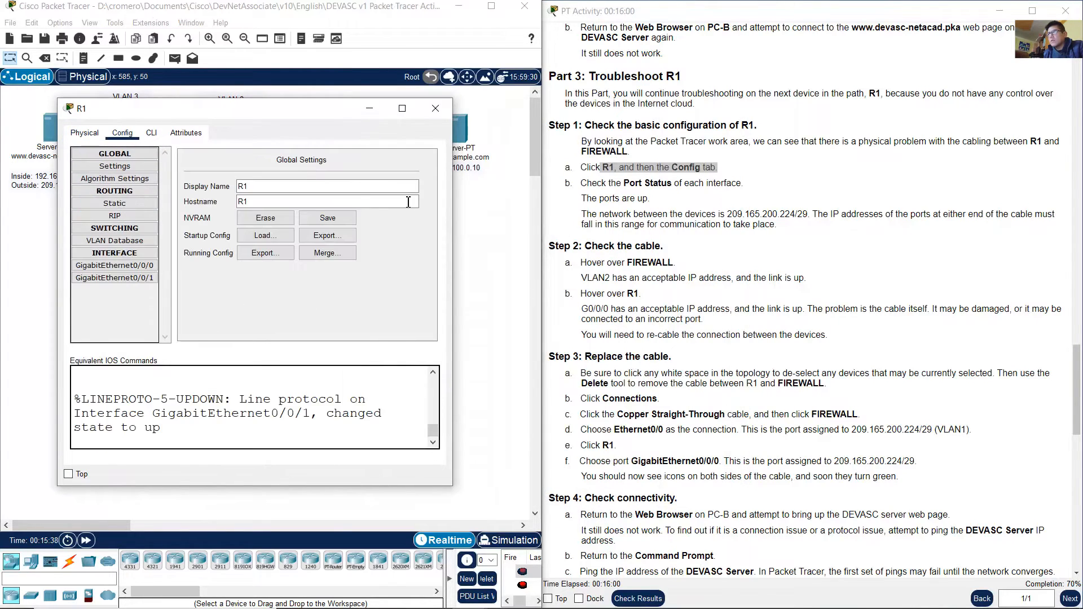
{"action": "left_click_drag", "start_coordinate": [587, 184], "coordinate": [750, 187]}
{"action": "left_click", "coordinate": [767, 187]}
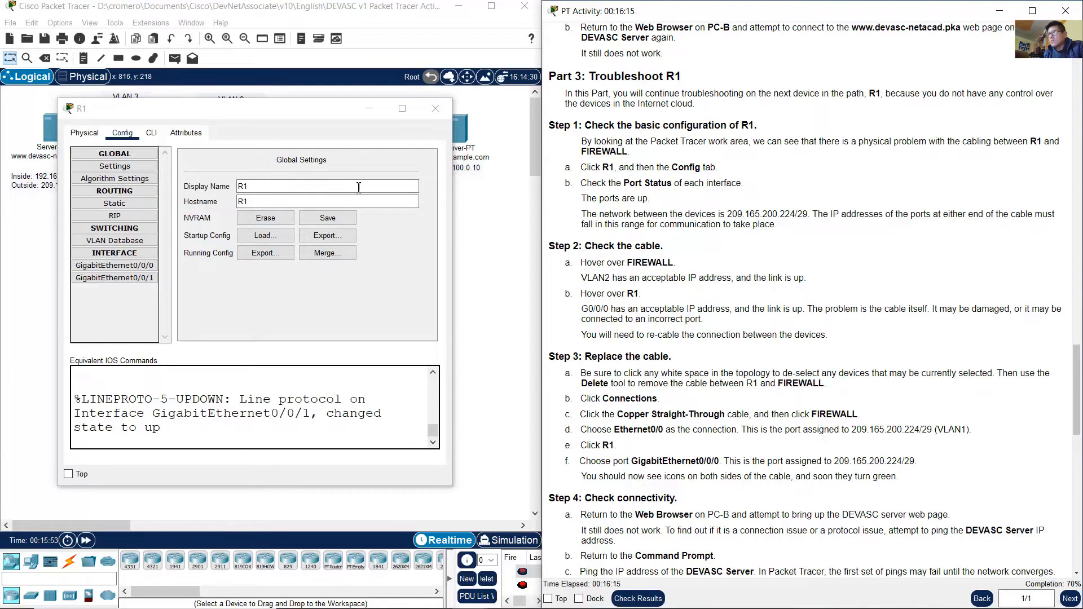
- Check the Port Status and IP configuration of R1's GigabitEthernet0/0/0 and GigabitEthernet0/0/1 interfaces
{"action": "left_click", "coordinate": [132, 267]}
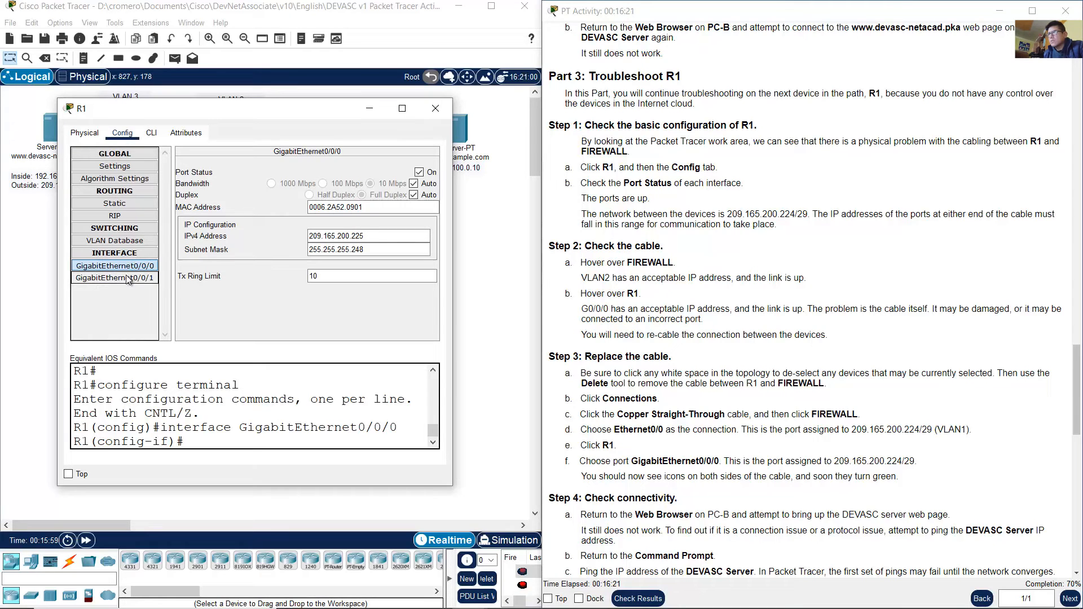
{"action": "left_click", "coordinate": [129, 279]}
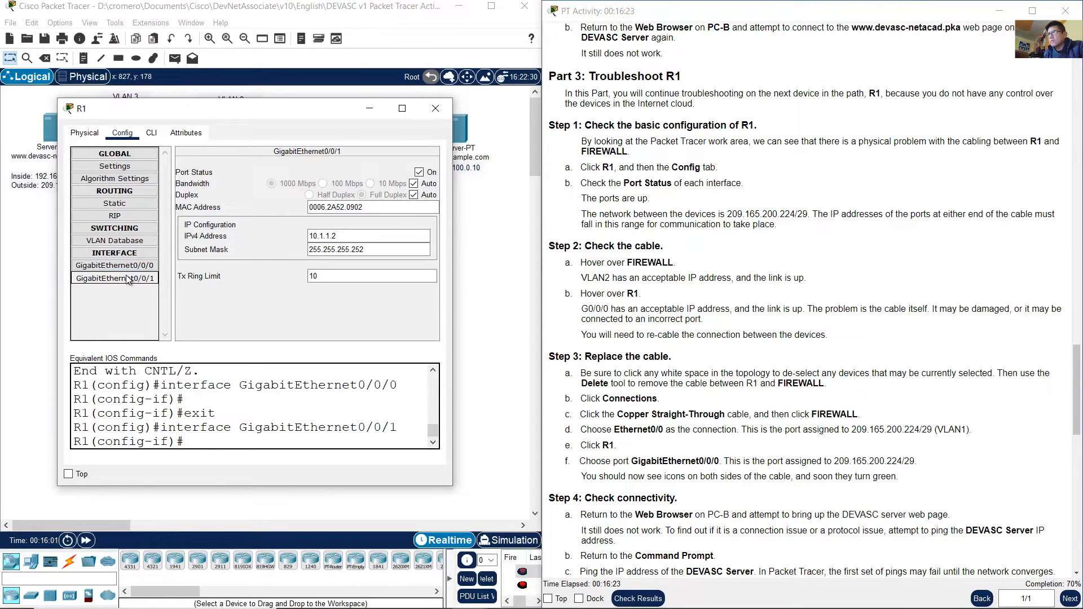
{"action": "key", "text": "Up"}
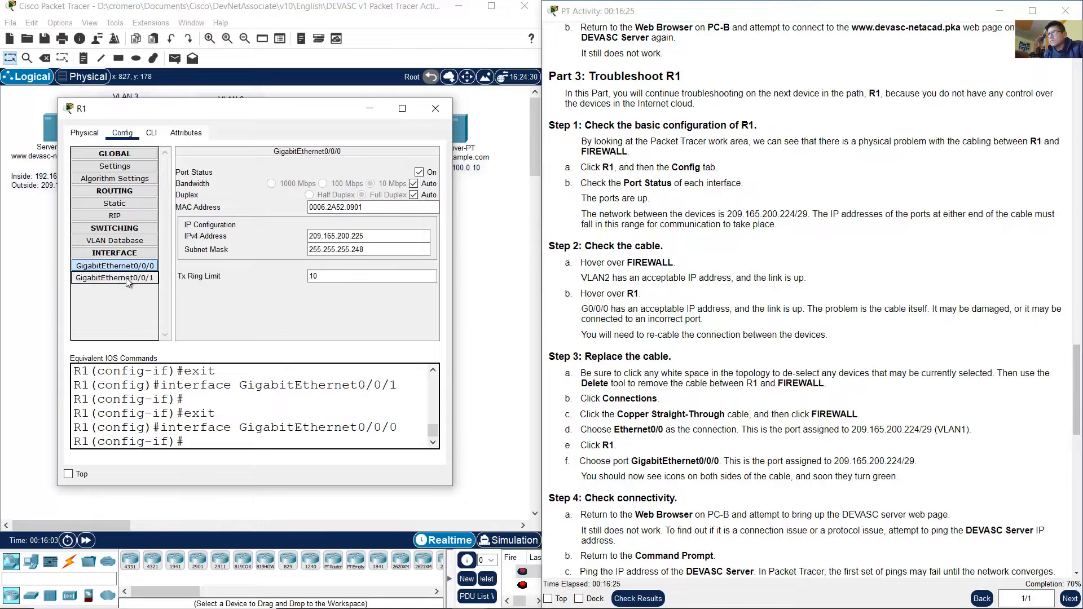
{"action": "left_click", "coordinate": [126, 278]}
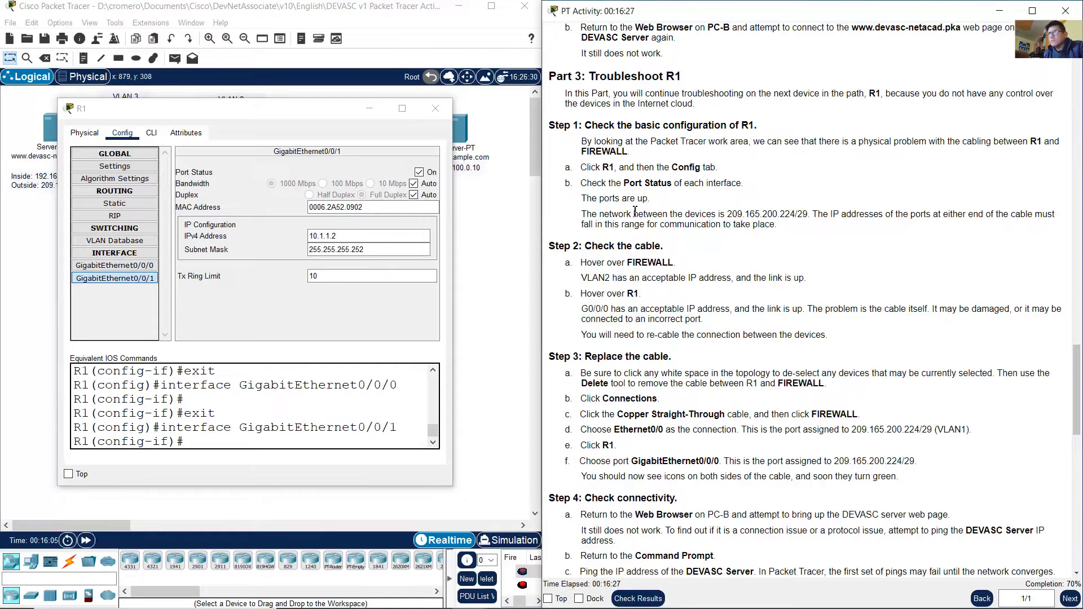
{"action": "left_click_drag", "start_coordinate": [582, 198], "coordinate": [653, 203]}
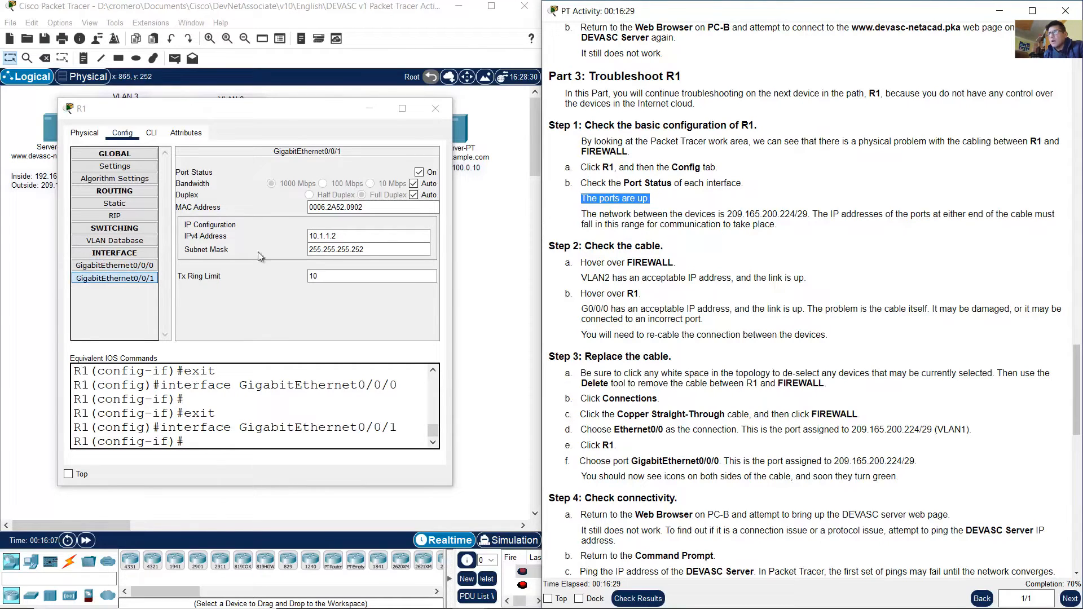
{"action": "left_click", "coordinate": [134, 266]}
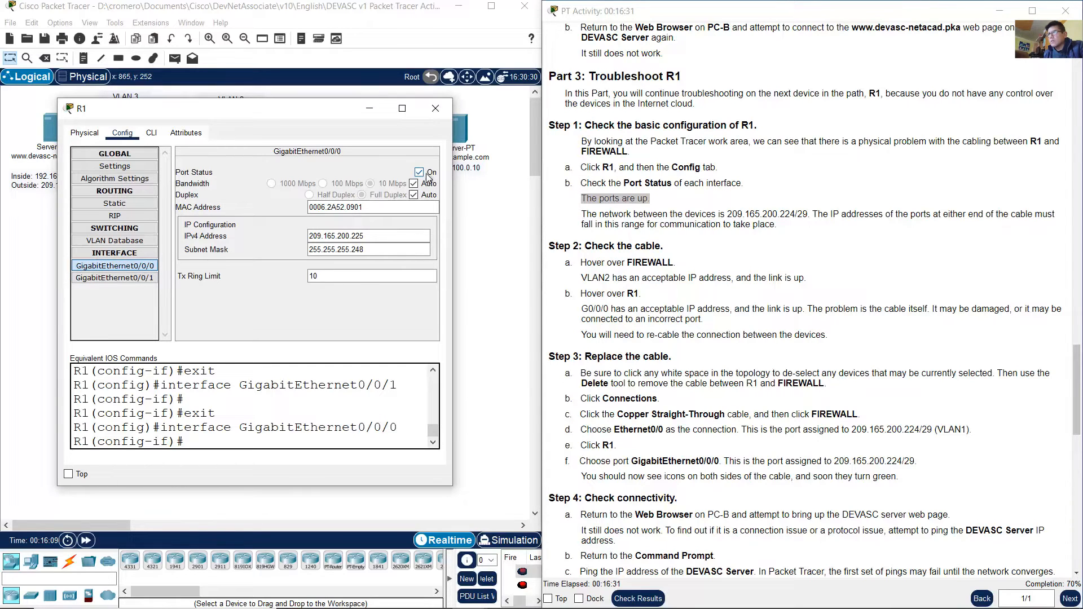
{"action": "left_click", "coordinate": [148, 278]}
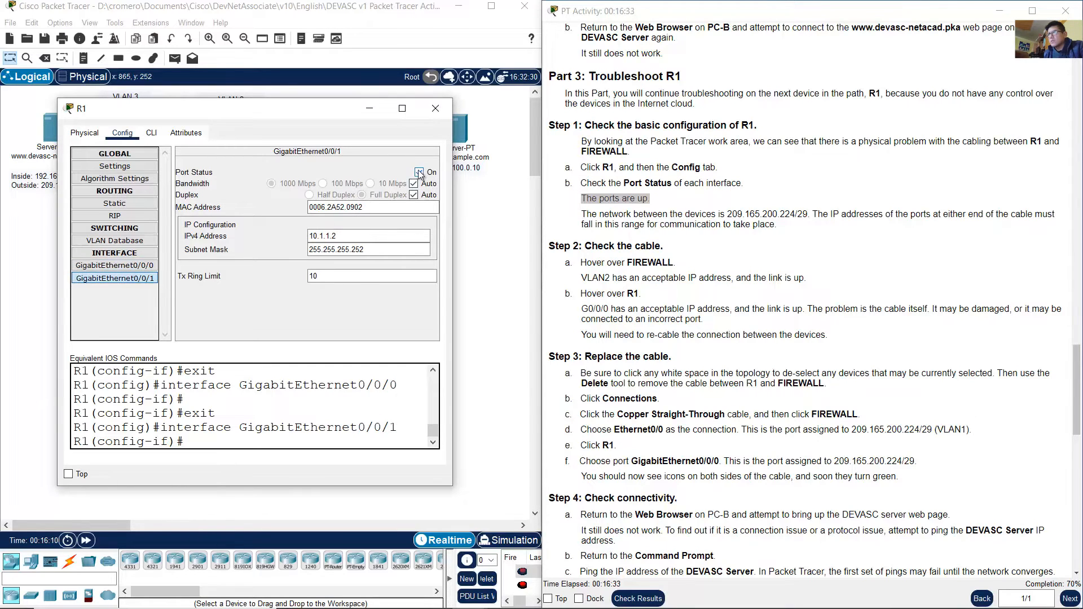
- Read the note on which network the addresses at both ends of the cable must belong to
{"action": "left_click", "coordinate": [830, 228]}
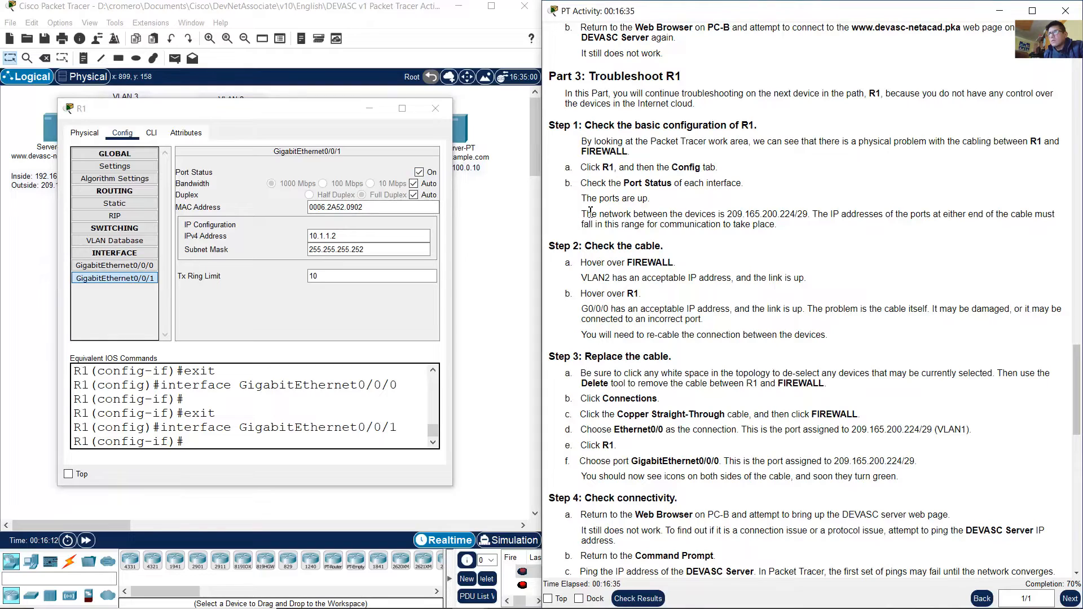
{"action": "left_click_drag", "start_coordinate": [586, 214], "coordinate": [782, 225]}
{"action": "left_click", "coordinate": [782, 224]}
- Open R1's command line, end the interface configuration session, exit, and re-enter privileged EXEC mode with enable
{"action": "left_click_drag", "start_coordinate": [457, 208], "coordinate": [534, 208]}
{"action": "left_click", "coordinate": [151, 134]}
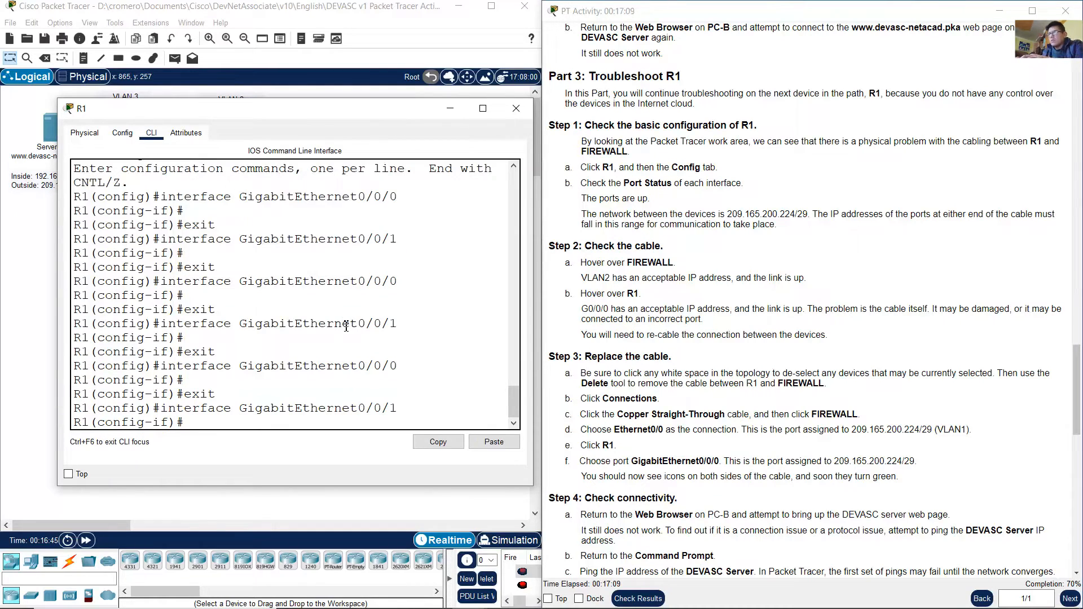
{"action": "type", "text": "end"}
{"action": "key", "text": "Return"}
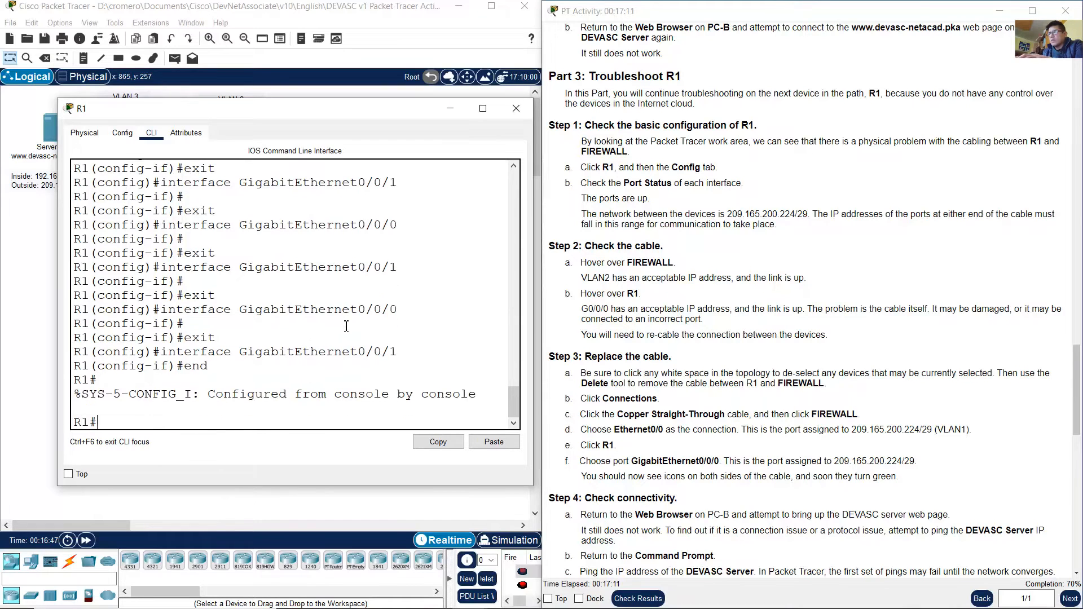
{"action": "type", "text": "exit"}
{"action": "key", "text": "Return"}
{"action": "key", "text": "Return"}
{"action": "type", "text": "enable"}
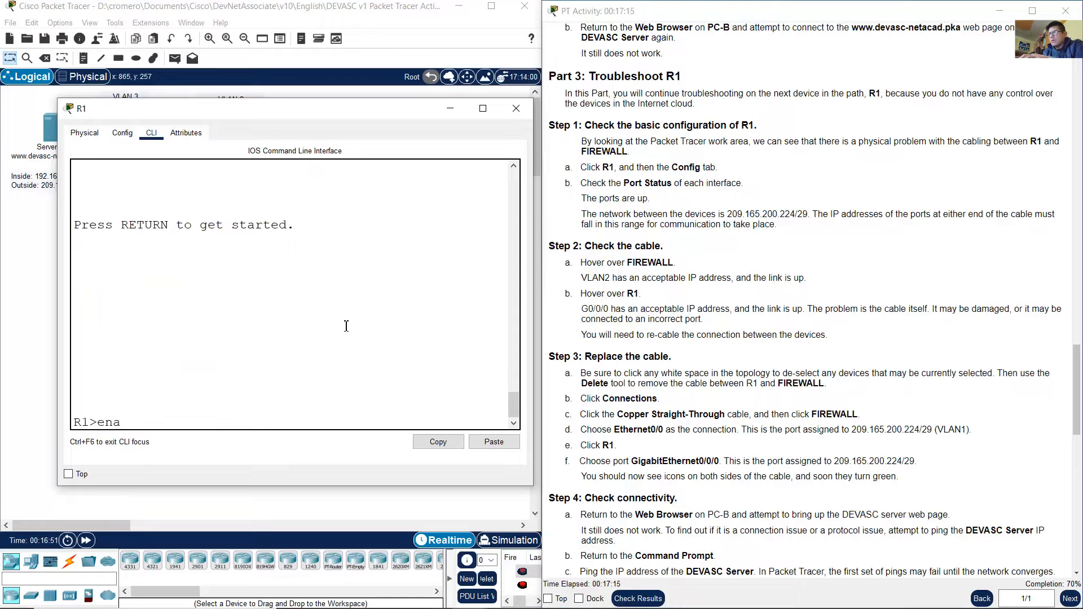
{"action": "key", "text": "Return"}
- Run show ip interface brief on R1 to list its interfaces
{"action": "type", "text": "show "}
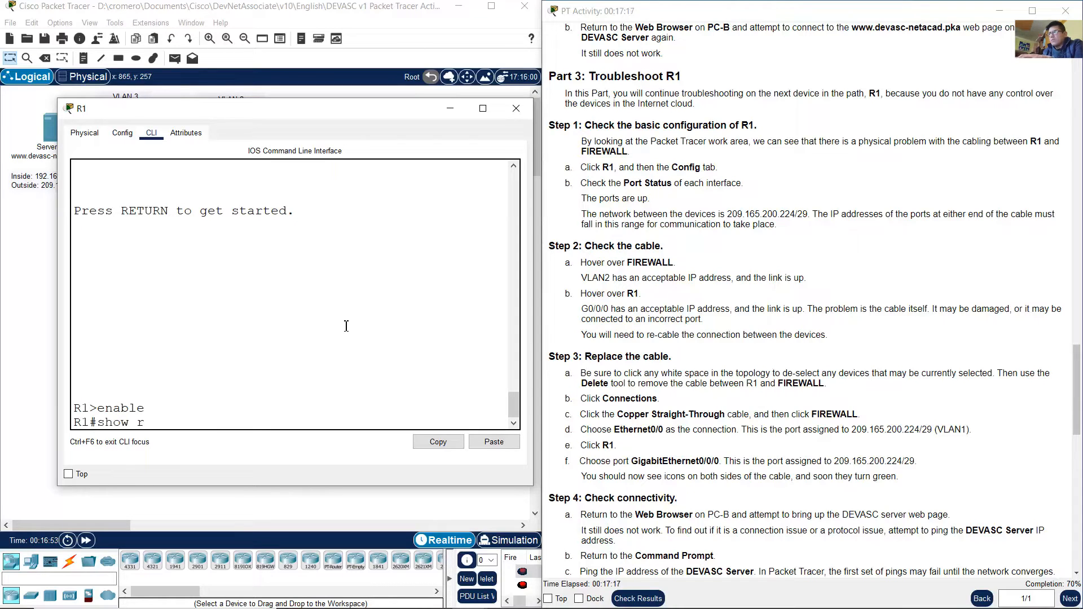
{"action": "type", "text": "ip interface"}
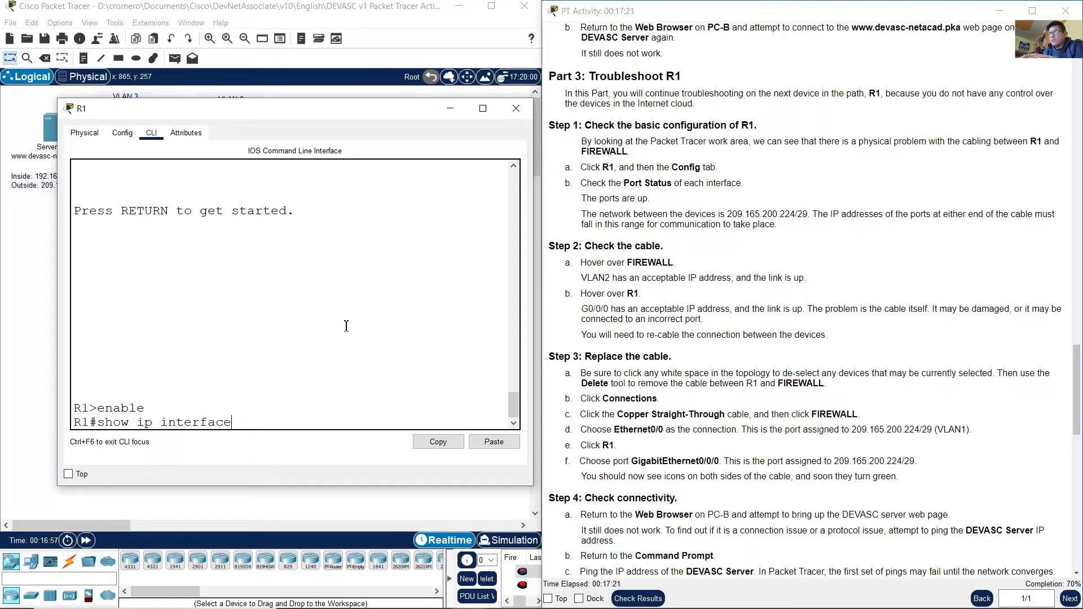
{"action": "type", "text": "s"}
{"action": "key", "text": "BackSpace"}
{"action": "type", "text": "brief"}
{"action": "key", "text": "Return"}
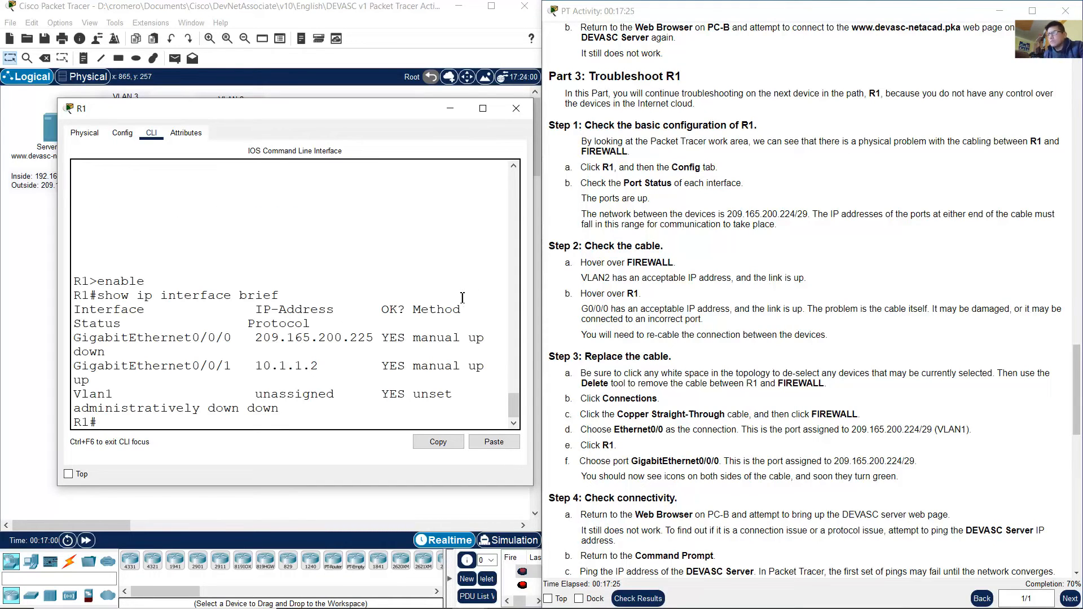
- Widen R1's window and examine the status of GigabitEthernet0/0/0 and GigabitEthernet0/0/1 in the interface list, then put the window away
{"action": "left_click_drag", "start_coordinate": [535, 288], "coordinate": [795, 274]}
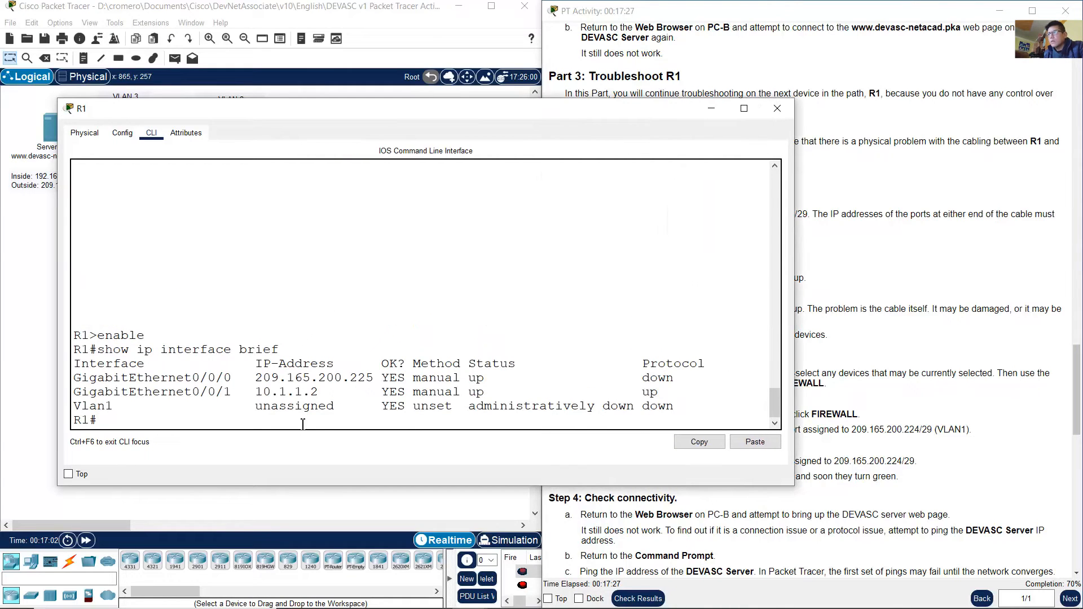
{"action": "left_click_drag", "start_coordinate": [96, 377], "coordinate": [490, 376]}
{"action": "double_click", "coordinate": [469, 378]}
{"action": "left_click_drag", "start_coordinate": [83, 378], "coordinate": [225, 378]}
{"action": "left_click_drag", "start_coordinate": [122, 392], "coordinate": [227, 389]}
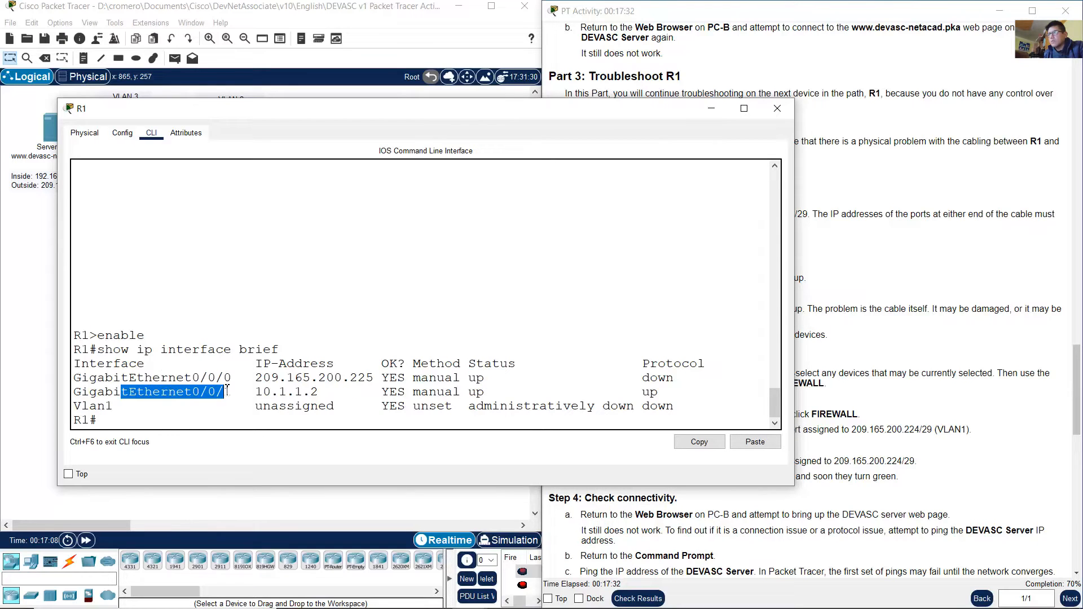
{"action": "double_click", "coordinate": [474, 391]}
{"action": "left_click", "coordinate": [711, 109]}
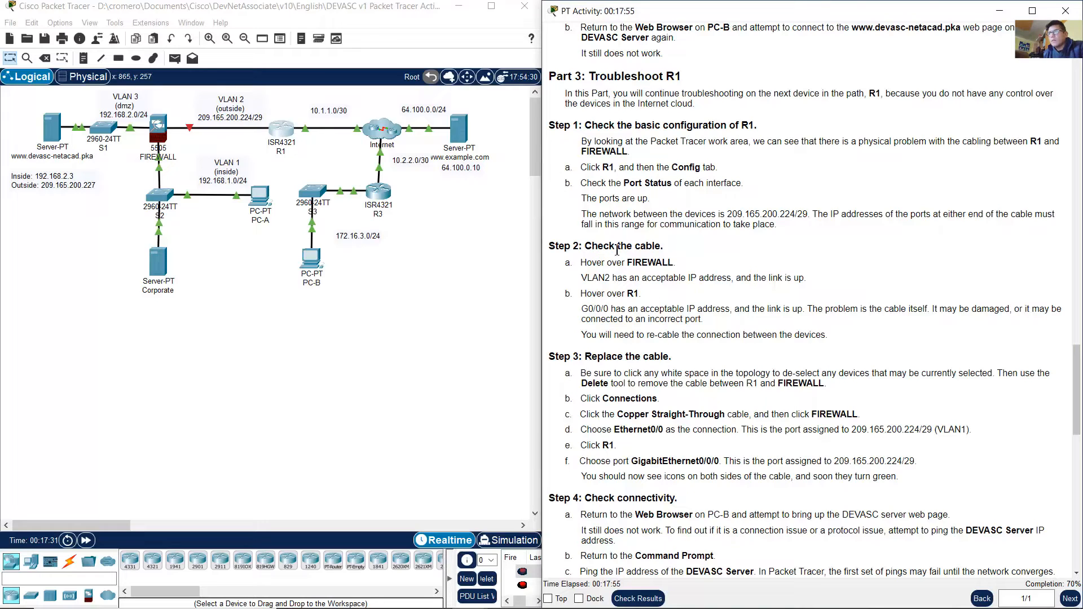
- Read Part 3 Step 2a on checking the cable and inspect FIREWALL's port summary in the topology for VLAN2's address and link
{"action": "left_click_drag", "start_coordinate": [591, 246], "coordinate": [652, 250]}
{"action": "left_click_drag", "start_coordinate": [582, 263], "coordinate": [675, 263]}
{"action": "left_click", "coordinate": [189, 136]}
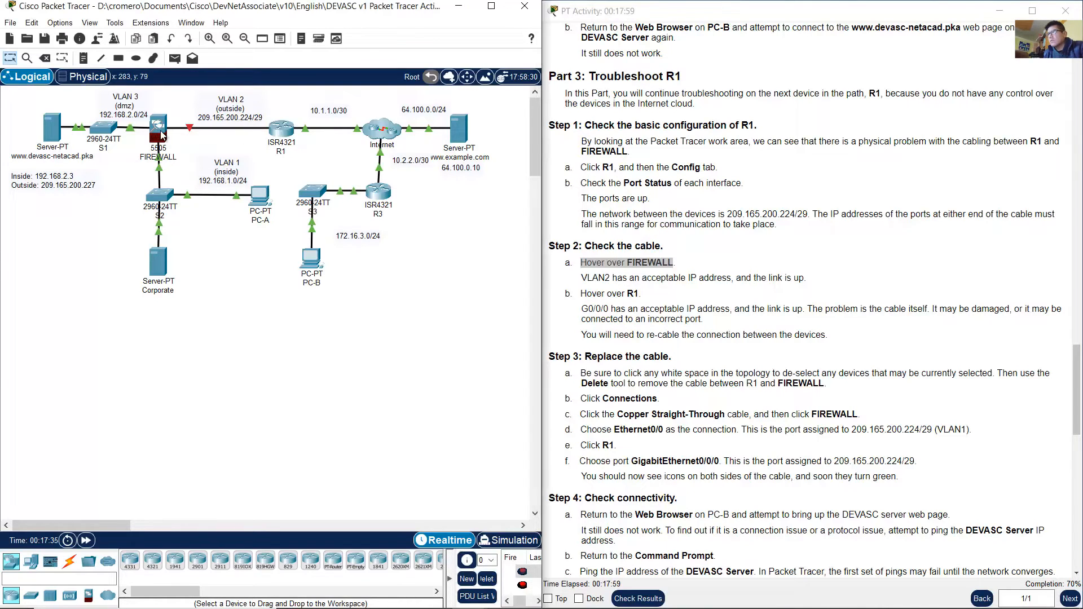
{"action": "mouse_move", "coordinate": [162, 135]}
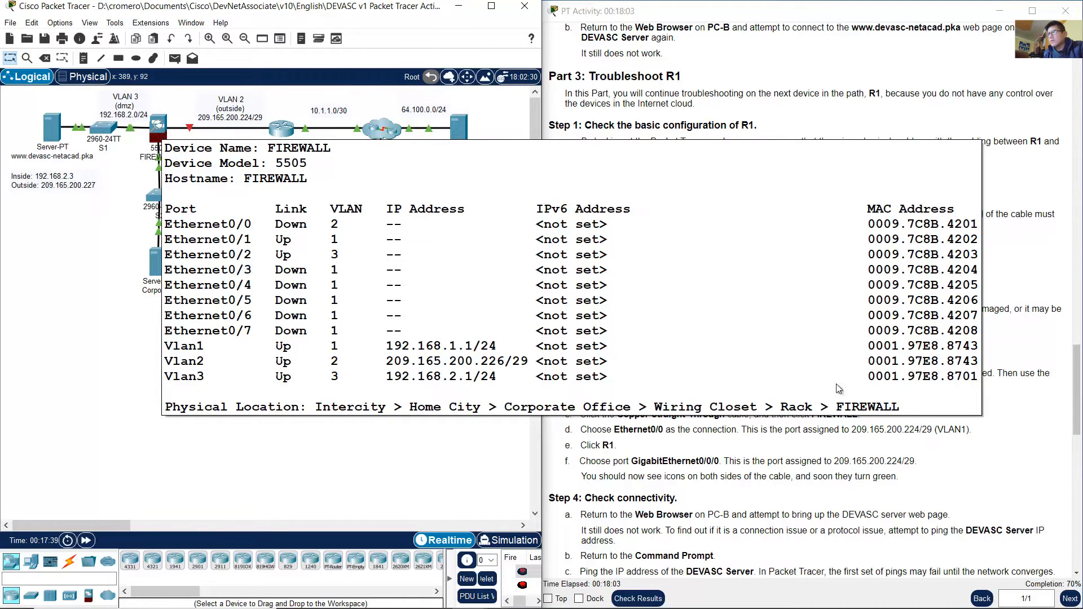
{"action": "left_click_drag", "start_coordinate": [583, 278], "coordinate": [800, 281]}
{"action": "left_click", "coordinate": [825, 283]}
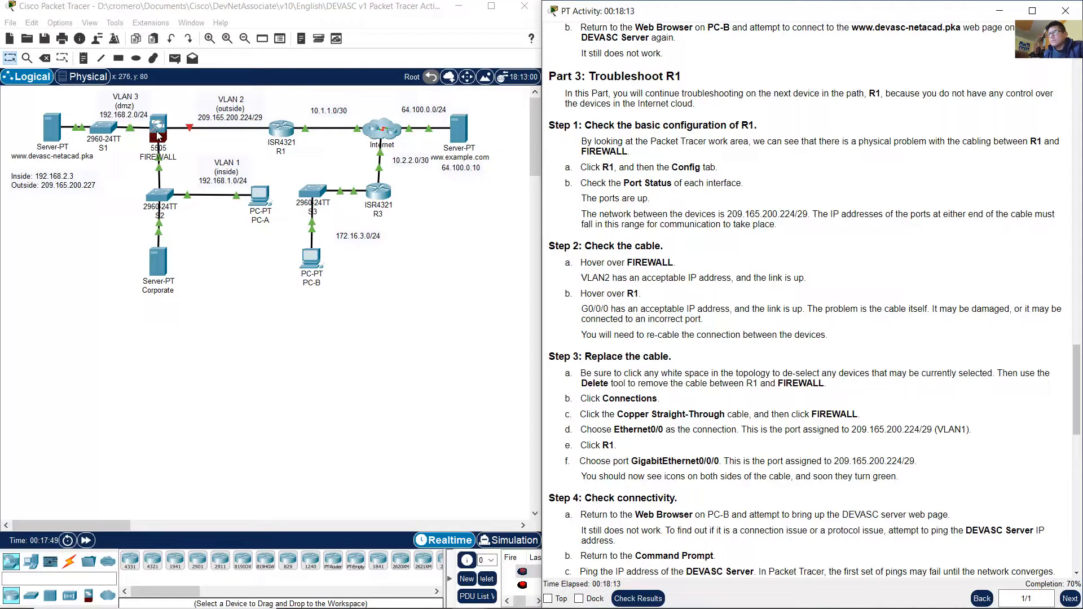
{"action": "mouse_move", "coordinate": [159, 131]}
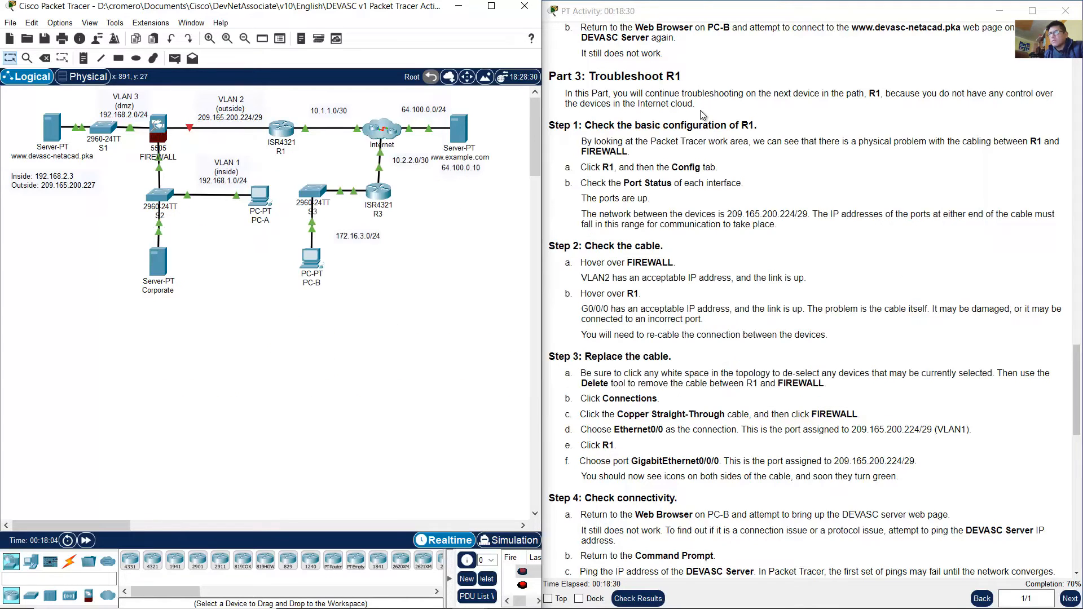
{"action": "scroll", "coordinate": [727, 234], "scroll_direction": "down", "scroll_amount": 1}
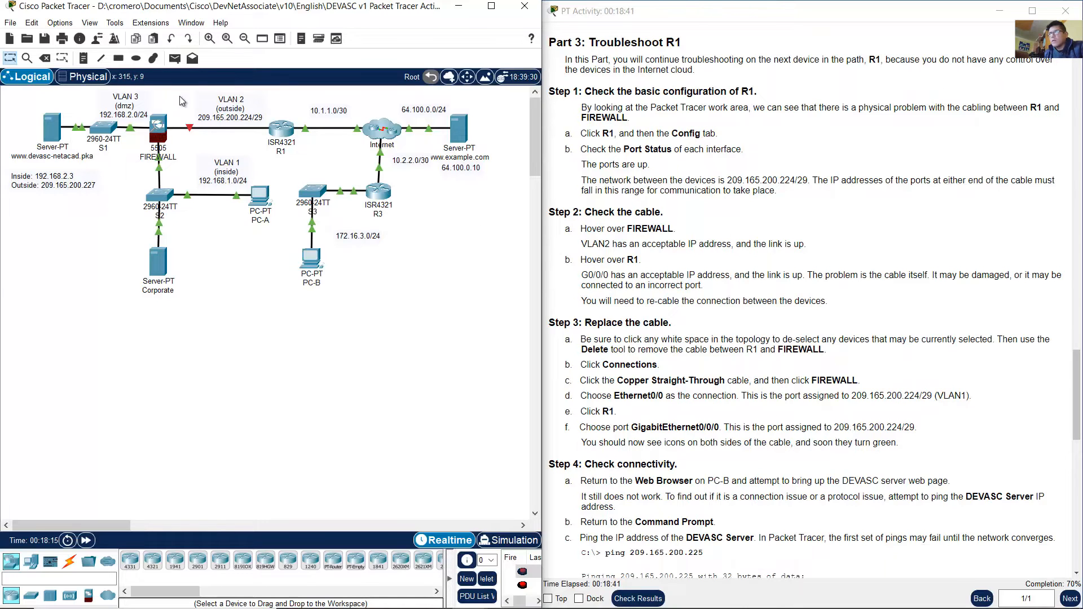
- Open FIREWALL's command line in a widened window and enter privileged mode with enable, answering the password prompt
{"action": "left_click_drag", "start_coordinate": [179, 90], "coordinate": [157, 141]}
{"action": "left_click", "coordinate": [158, 128]}
{"action": "left_click_drag", "start_coordinate": [513, 117], "coordinate": [205, 161]}
{"action": "left_click", "coordinate": [124, 179]}
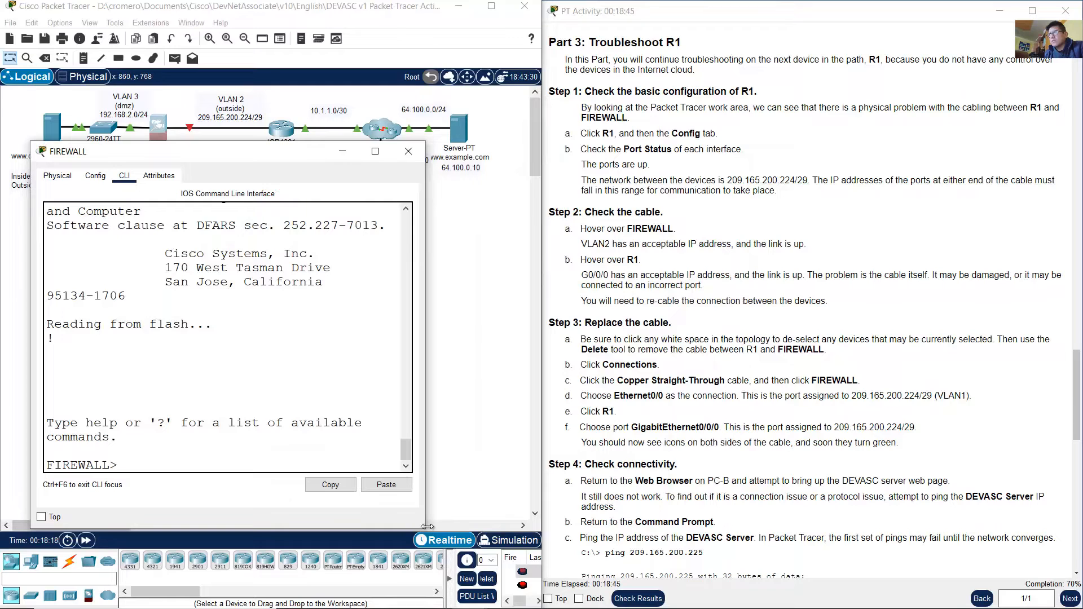
{"action": "left_click_drag", "start_coordinate": [426, 529], "coordinate": [517, 533]}
{"action": "type", "text": "enable"}
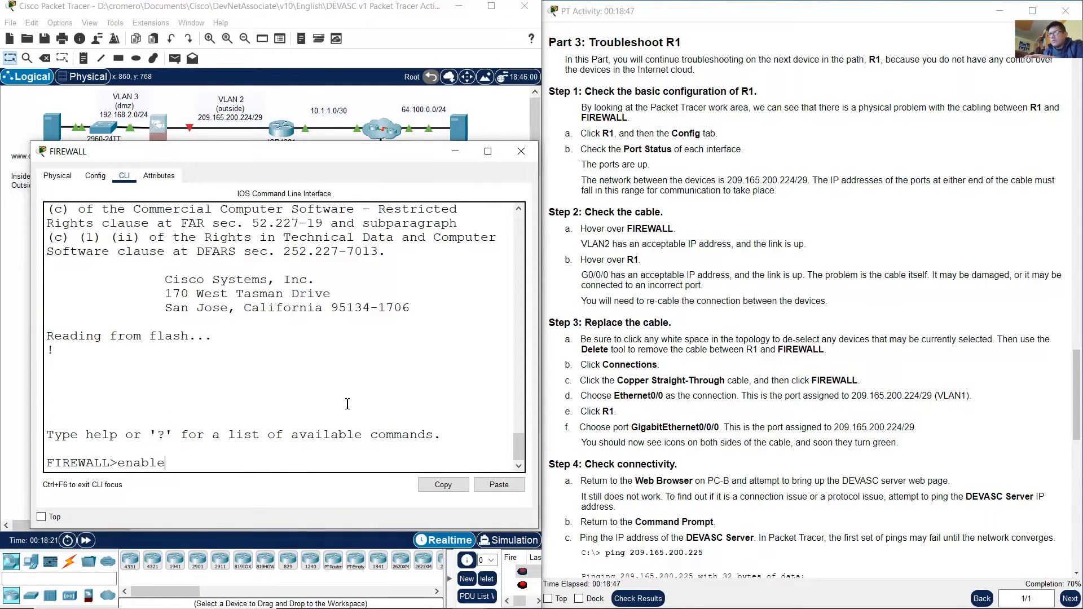
{"action": "key", "text": "Return"}
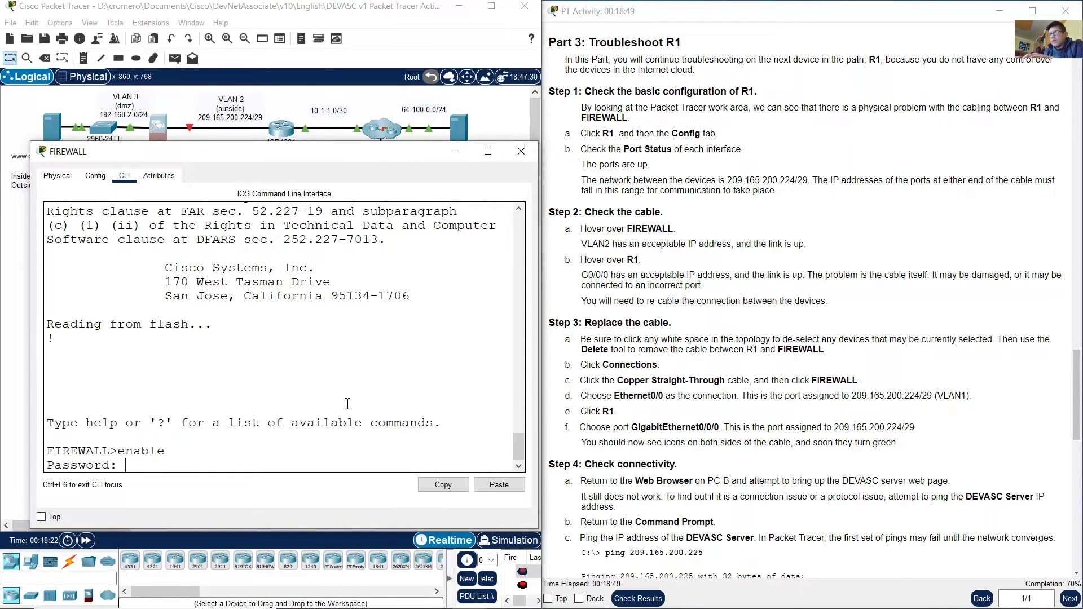
{"action": "key", "text": "Return"}
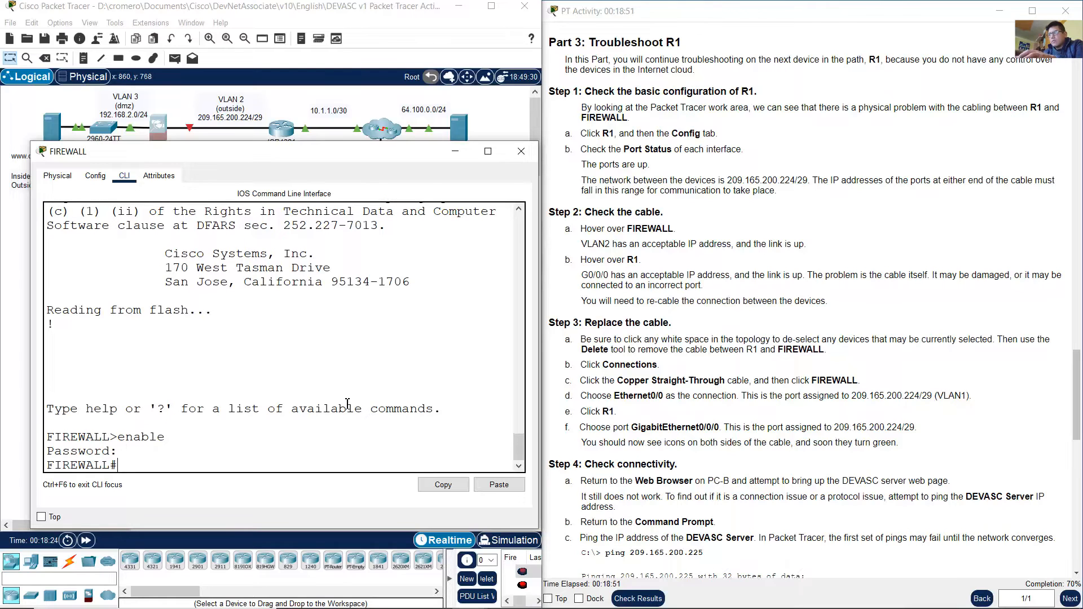
- Display FIREWALL's running configuration with show run and page to the VLAN interface section
{"action": "type", "text": "show run"}
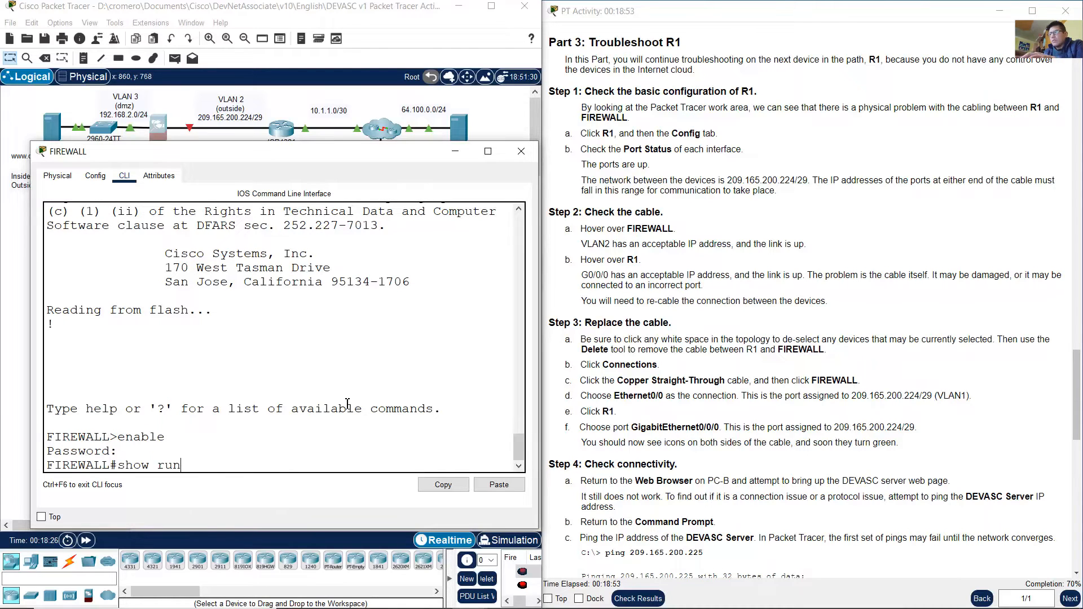
{"action": "key", "text": "Return"}
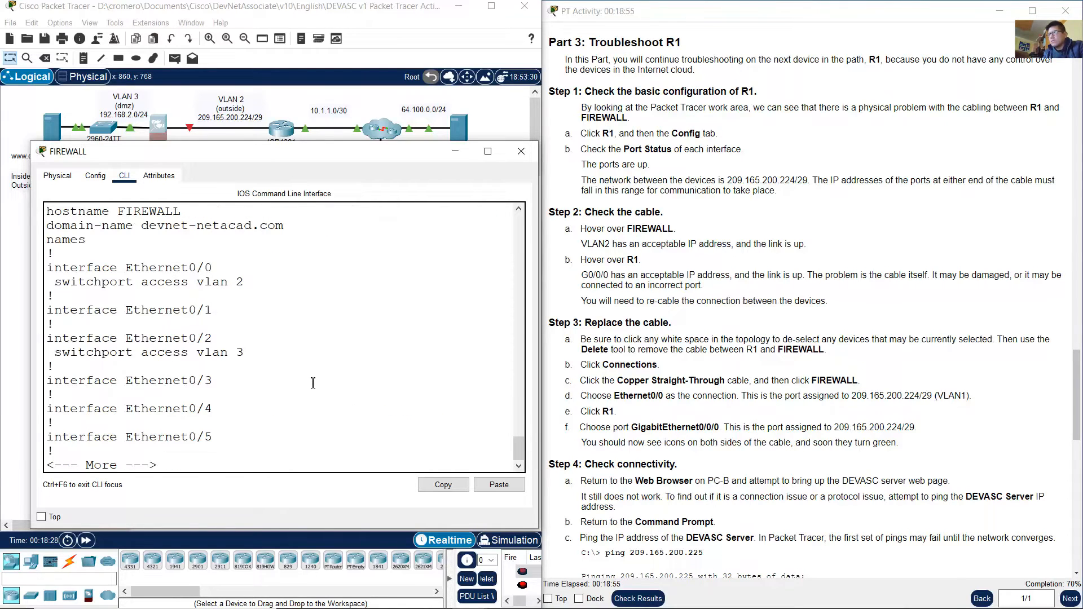
{"action": "key", "text": "space"}
{"action": "scroll", "coordinate": [297, 353], "scroll_direction": "up", "scroll_amount": 1}
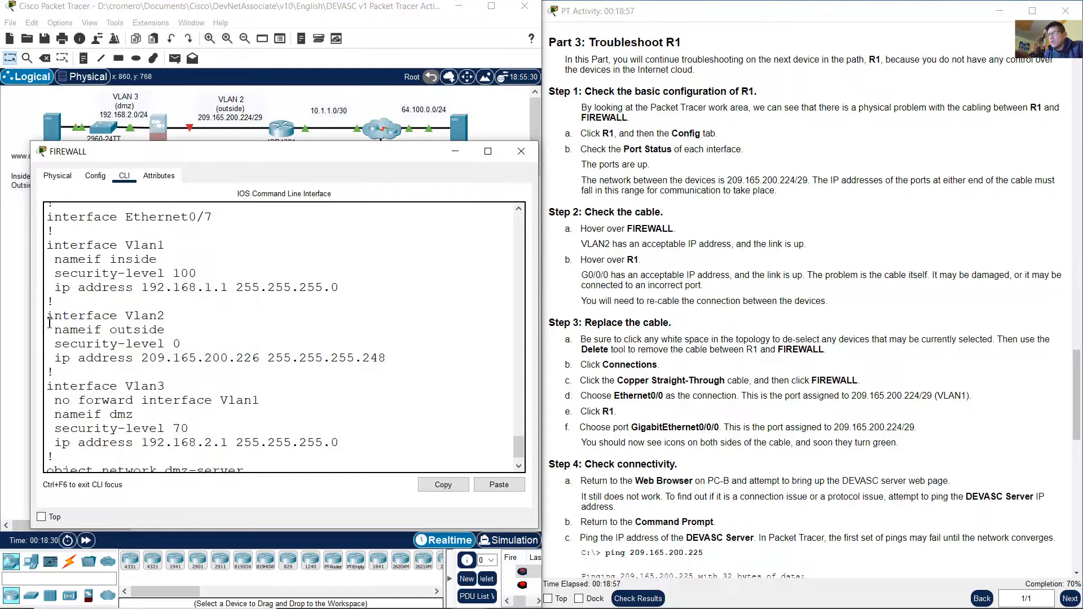
- Examine the IP address and subnet mask configured on FIREWALL's Vlan2 outside interface
{"action": "left_click_drag", "start_coordinate": [57, 357], "coordinate": [395, 365]}
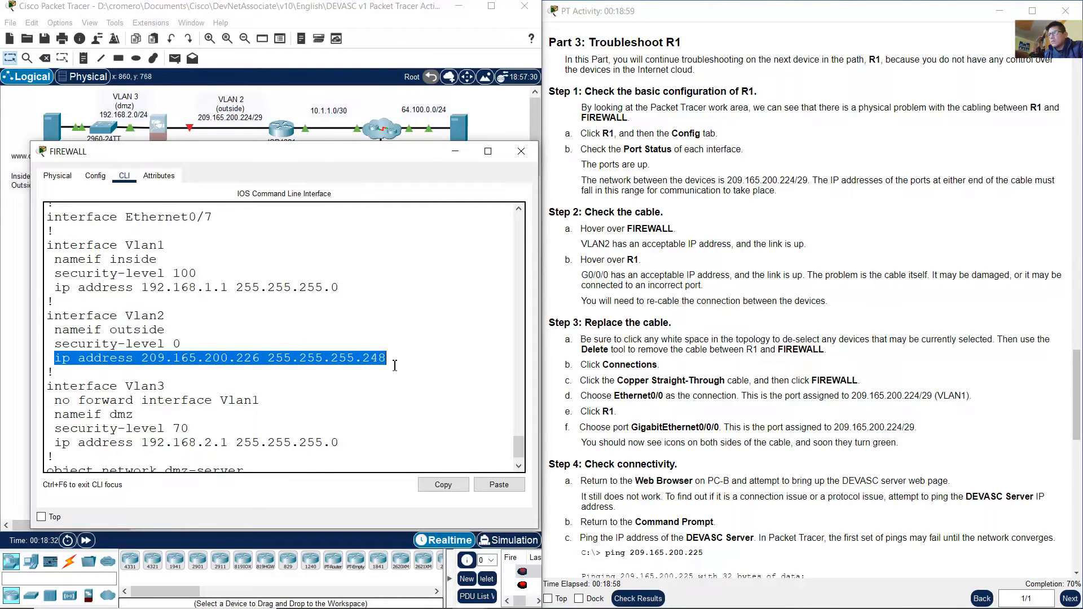
{"action": "left_click", "coordinate": [272, 358]}
{"action": "double_click", "coordinate": [149, 358]}
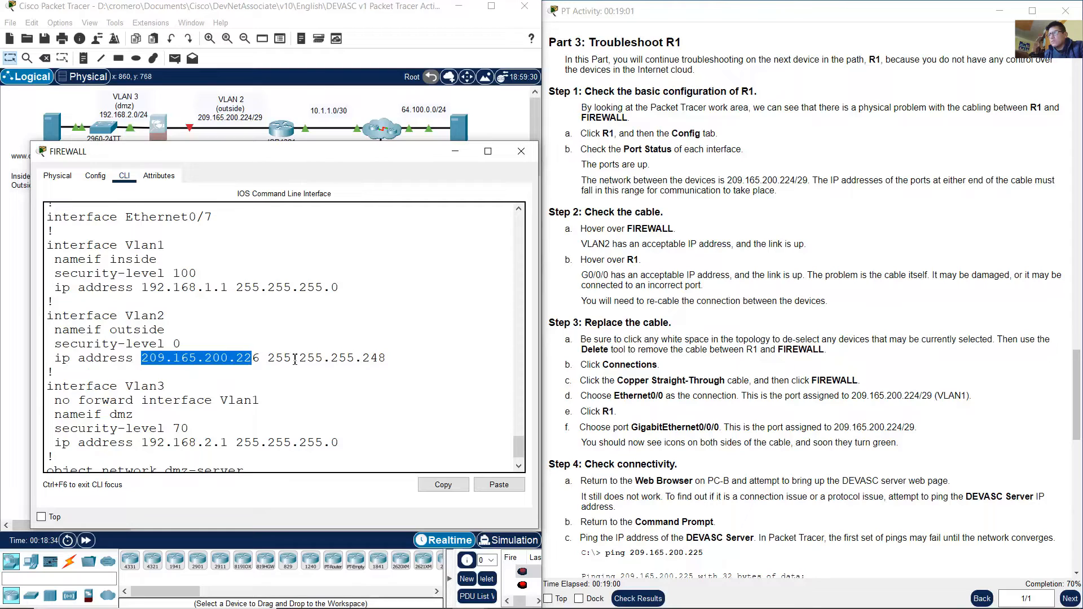
{"action": "left_click_drag", "start_coordinate": [270, 357], "coordinate": [386, 362]}
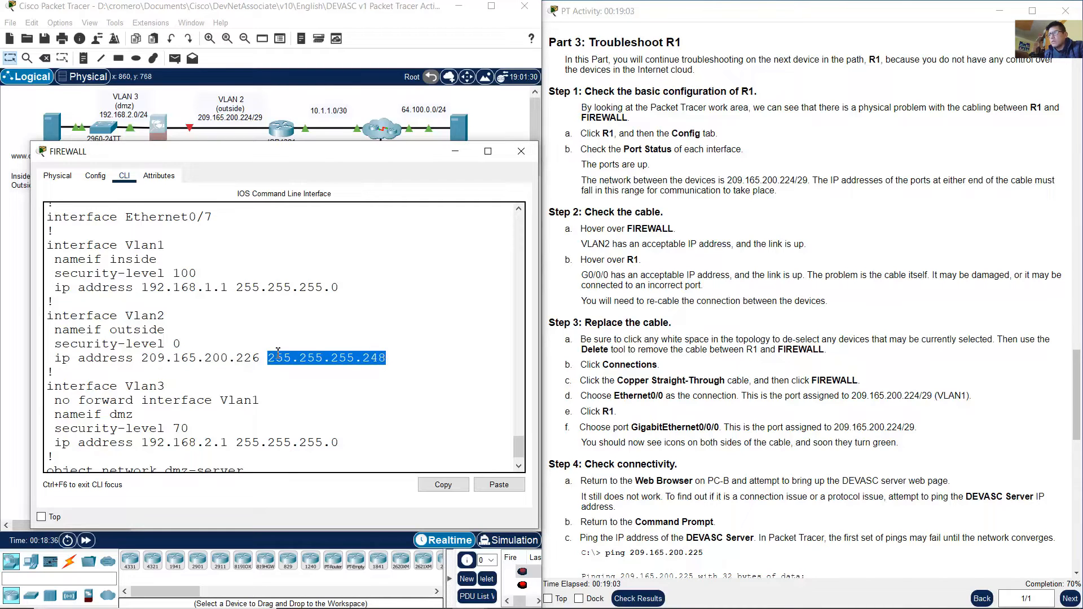
{"action": "left_click_drag", "start_coordinate": [141, 358], "coordinate": [253, 362]}
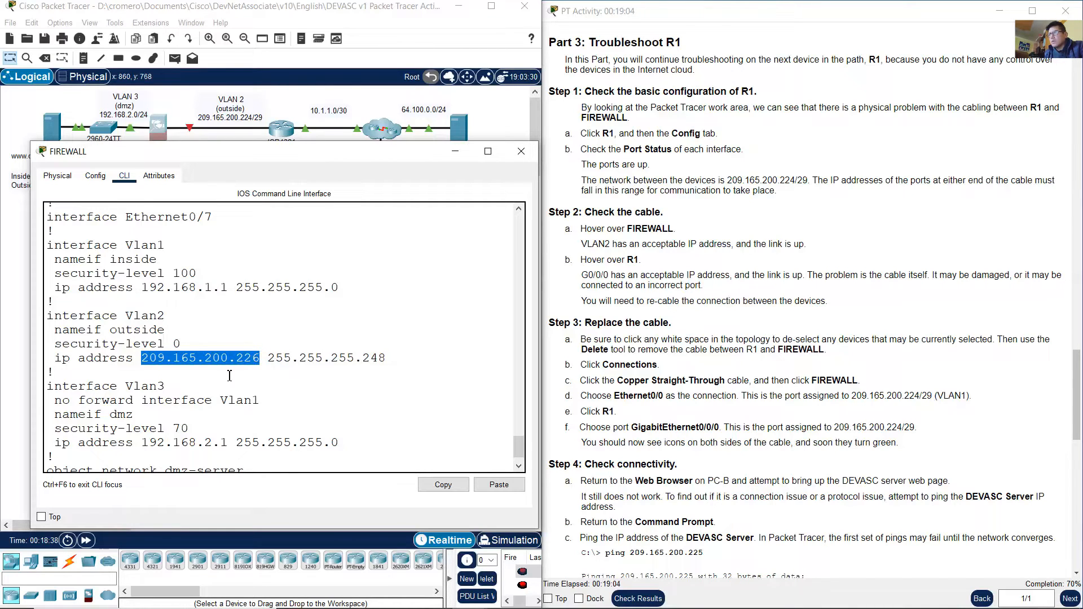
{"action": "left_click_drag", "start_coordinate": [134, 358], "coordinate": [260, 362]}
- Compare the VLAN 2 outside network label in the topology with the Vlan2 address in FIREWALL's configuration, then put its window away
{"action": "left_click", "coordinate": [275, 99]}
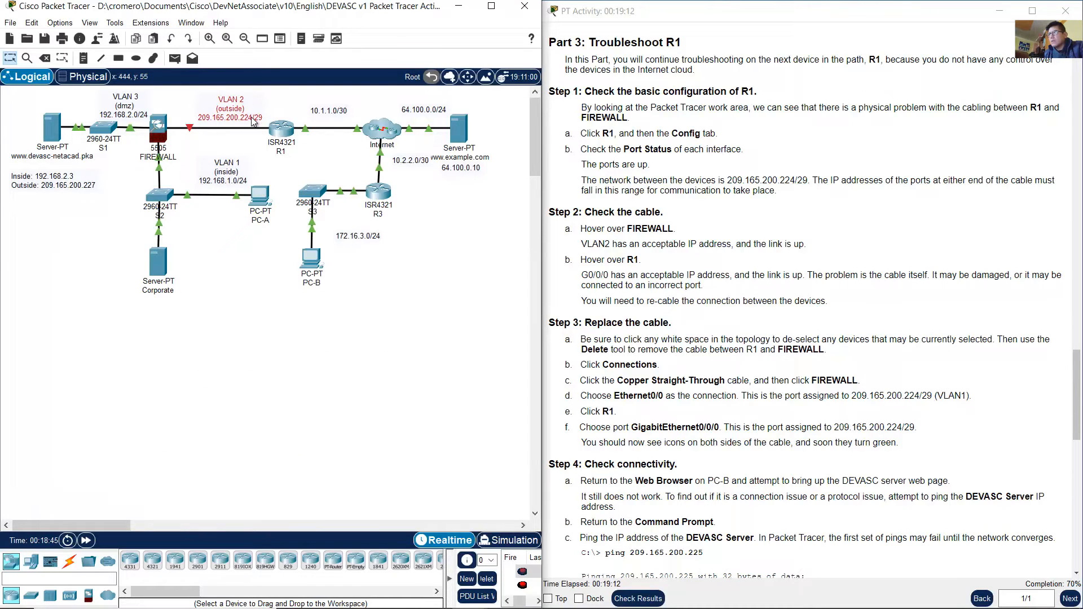
{"action": "left_click_drag", "start_coordinate": [257, 122], "coordinate": [253, 117]}
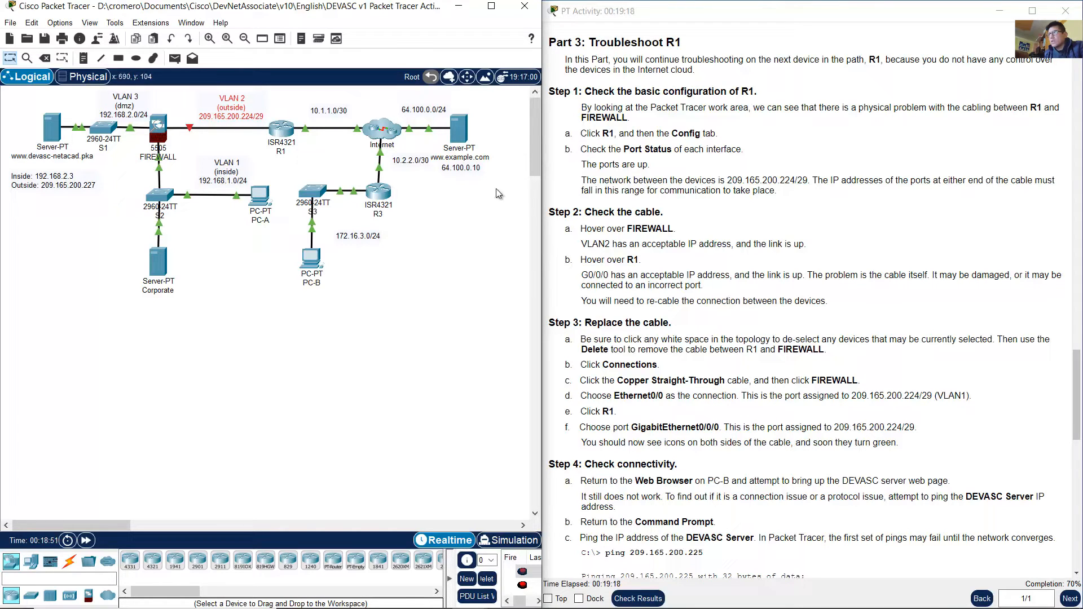
{"action": "left_click", "coordinate": [156, 141]}
{"action": "left_click", "coordinate": [201, 378]}
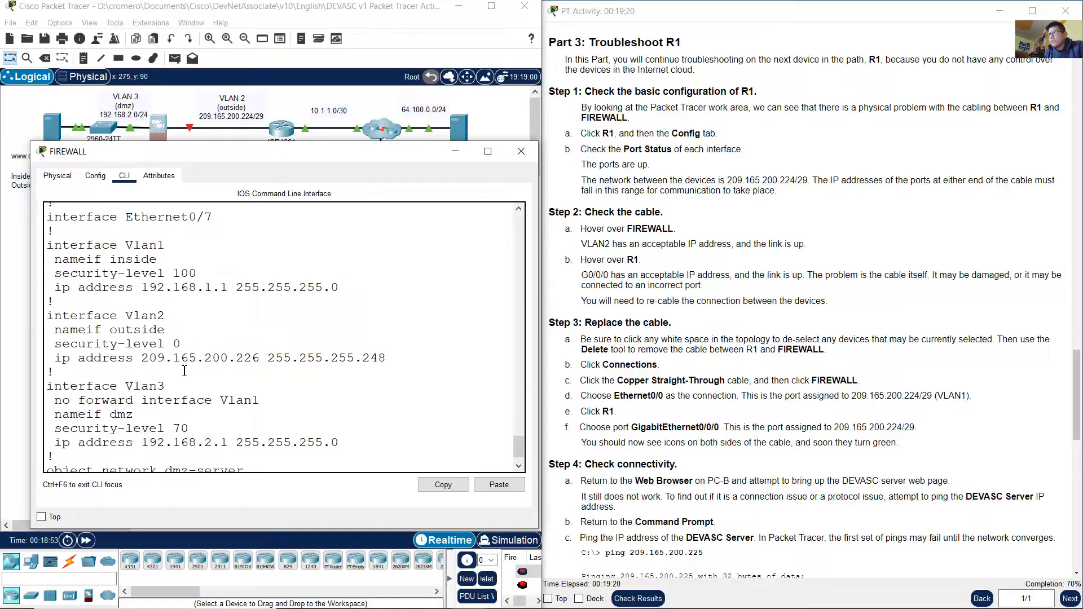
{"action": "left_click_drag", "start_coordinate": [141, 359], "coordinate": [262, 359]}
{"action": "left_click", "coordinate": [235, 362]}
{"action": "left_click", "coordinate": [455, 153]}
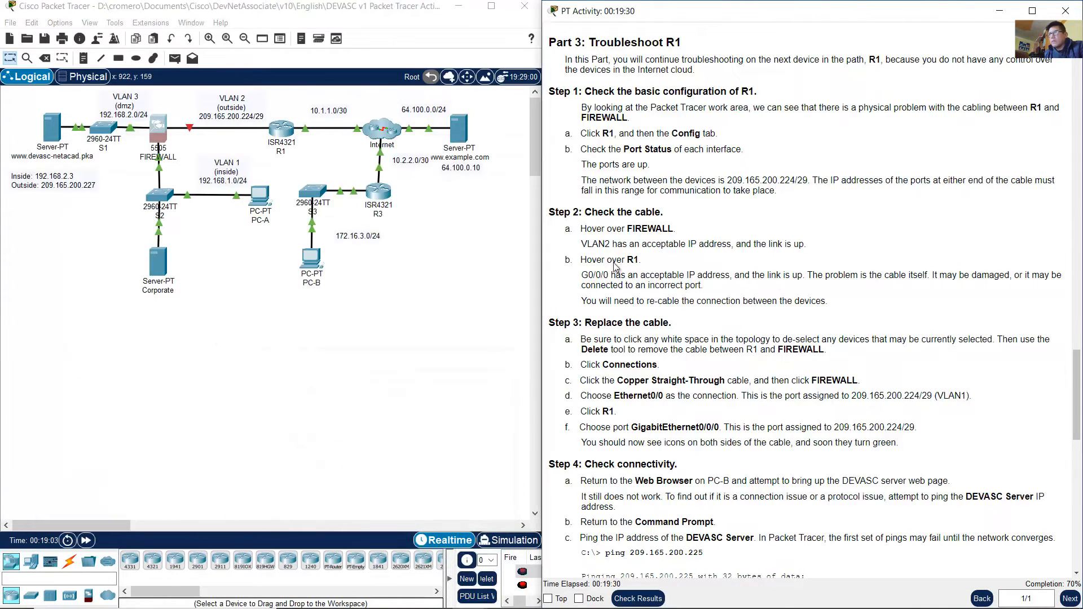
- Read Step 2b and check R1's G0/0/0 address and link in its port summary, reopening R1's interface list
{"action": "left_click_drag", "start_coordinate": [597, 260], "coordinate": [643, 260]}
{"action": "left_click", "coordinate": [310, 155]}
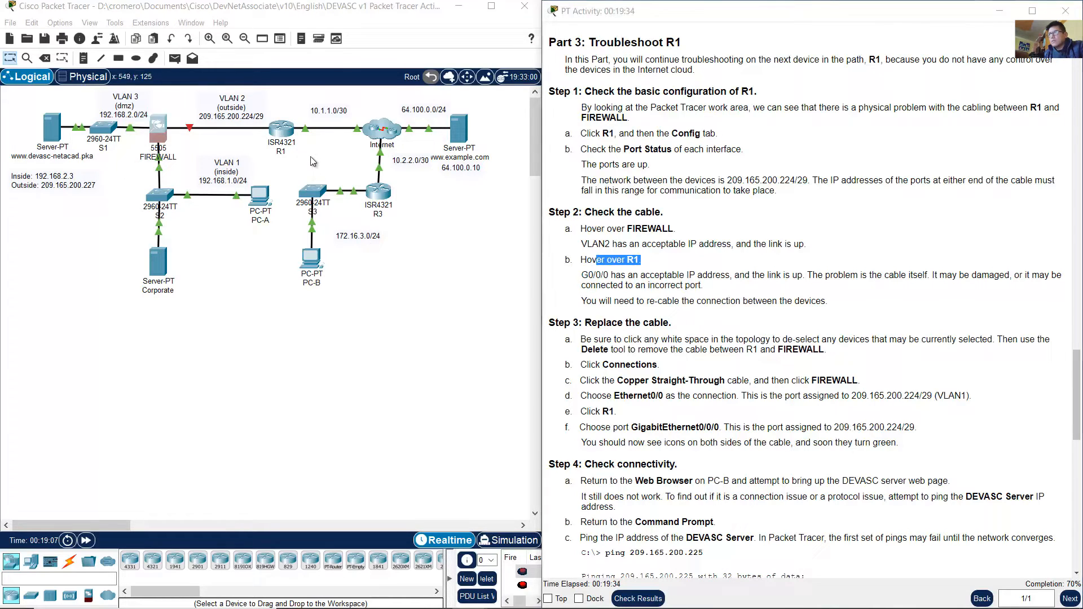
{"action": "mouse_move", "coordinate": [289, 132]}
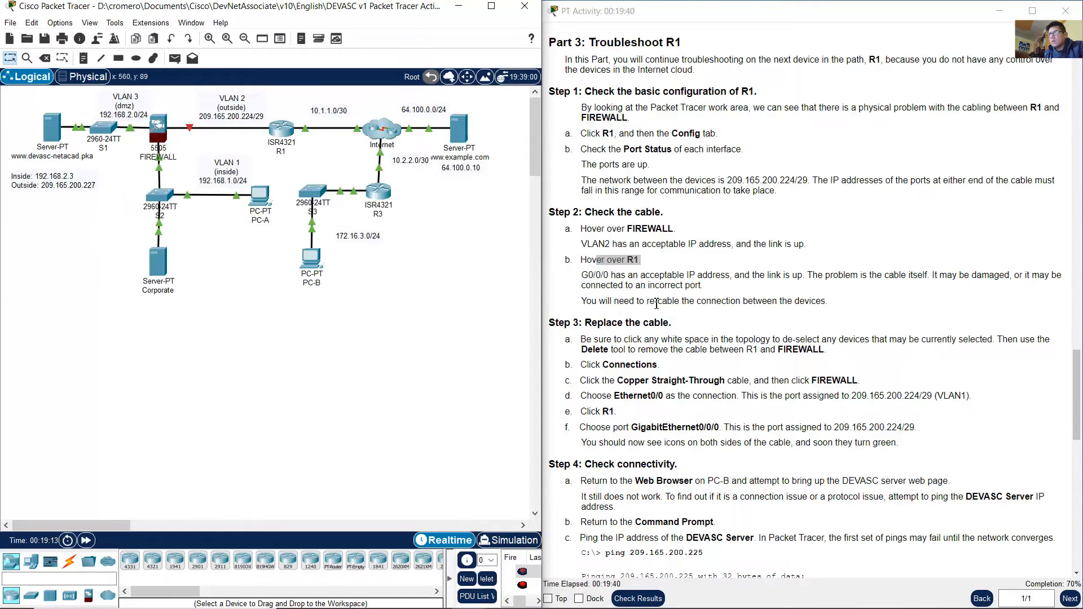
{"action": "left_click_drag", "start_coordinate": [582, 276], "coordinate": [811, 279]}
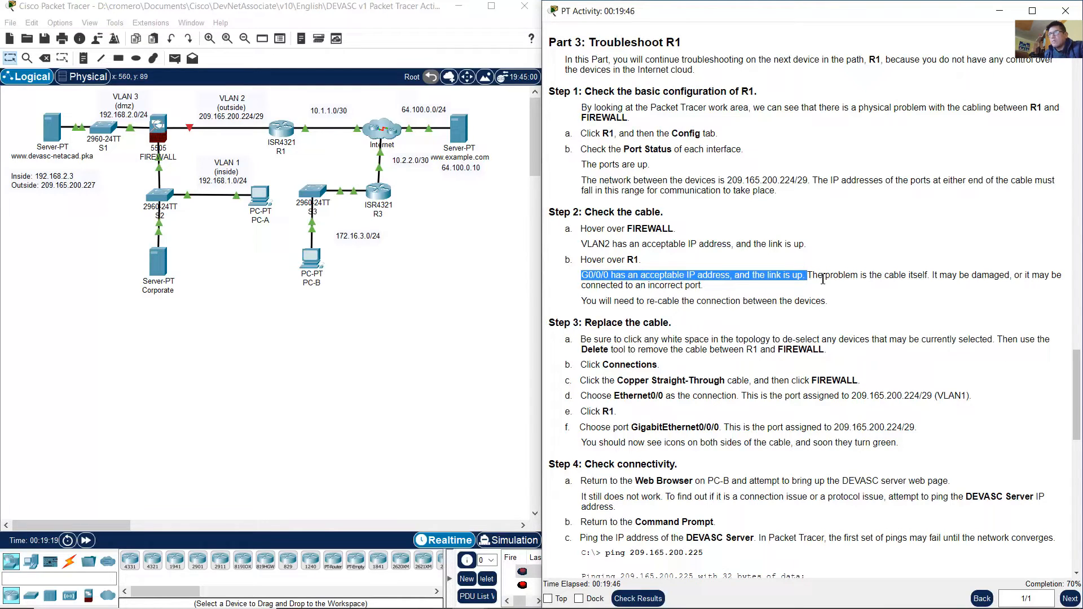
{"action": "left_click", "coordinate": [825, 279]}
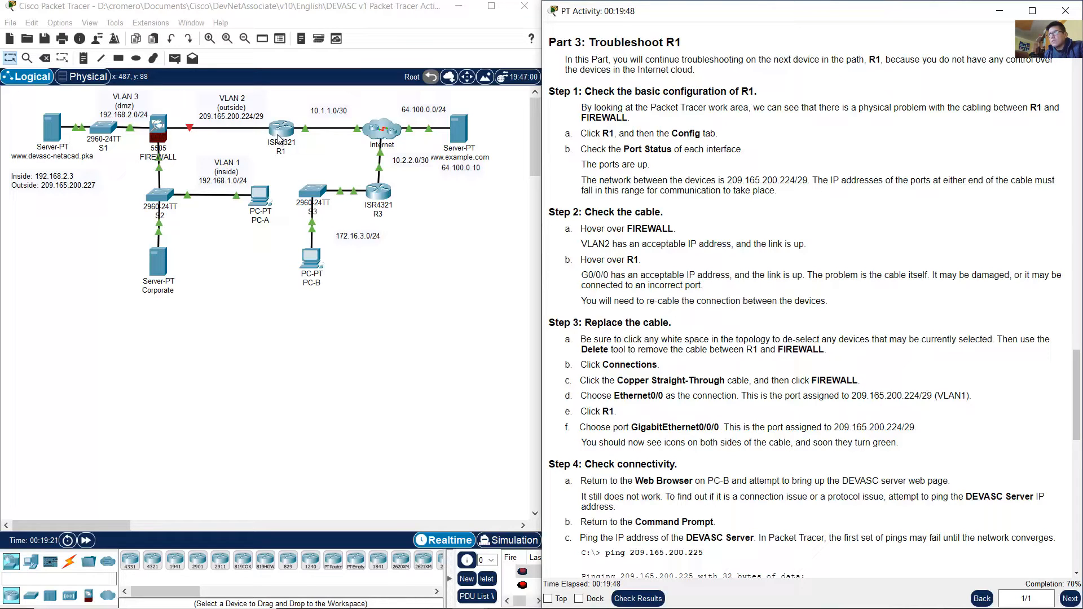
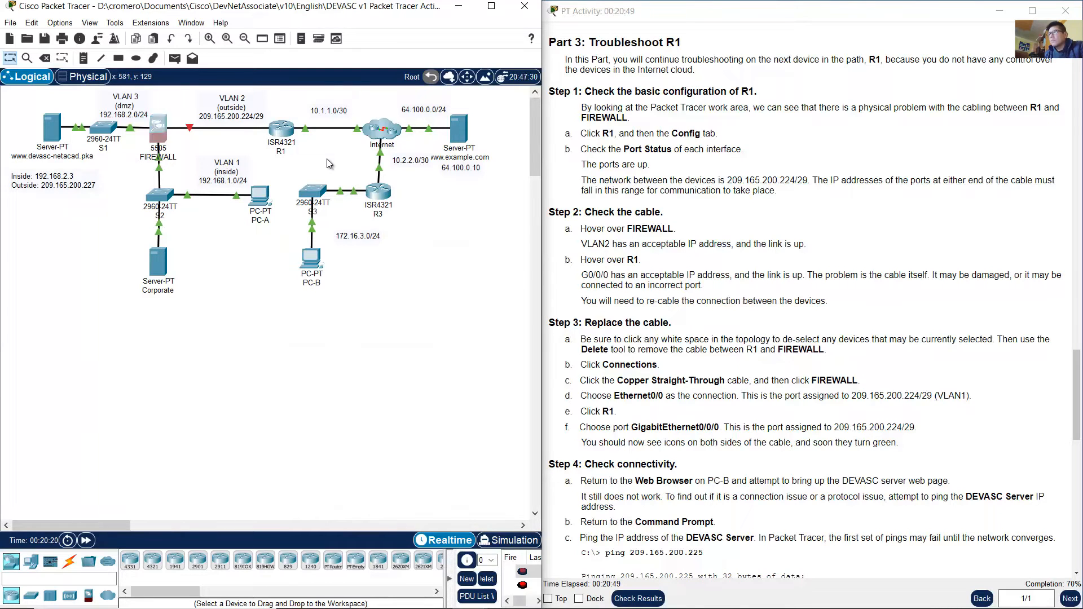
{"action": "left_click", "coordinate": [281, 130]}
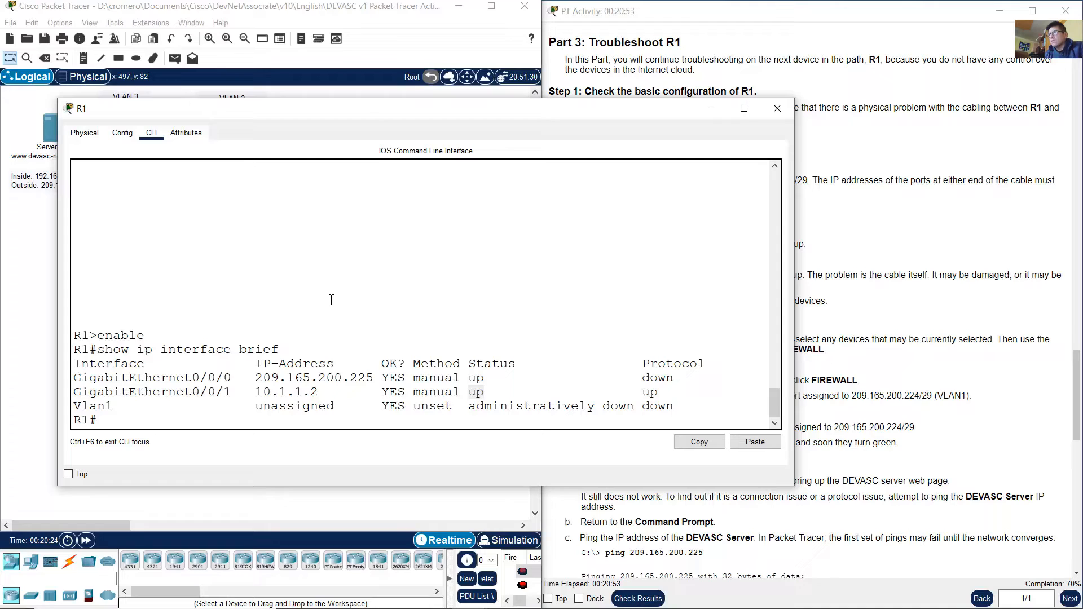
- Examine GigabitEthernet0/0/0's IP address, status and protocol in R1's interface list, then put R1's window away
{"action": "left_click", "coordinate": [399, 310]}
{"action": "left_click_drag", "start_coordinate": [84, 378], "coordinate": [376, 375]}
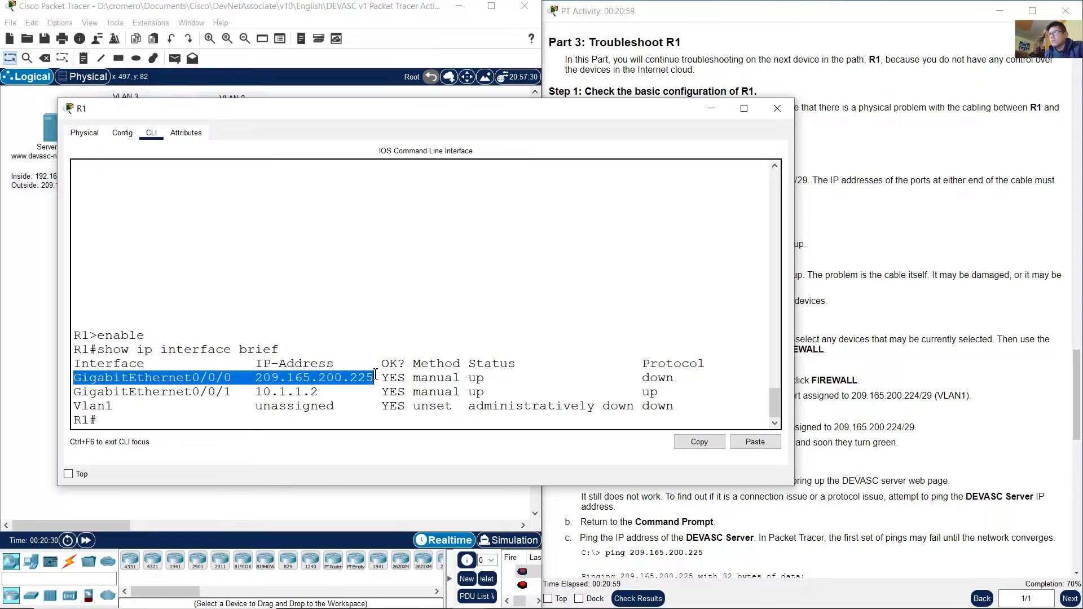
{"action": "left_click_drag", "start_coordinate": [248, 377], "coordinate": [375, 378]}
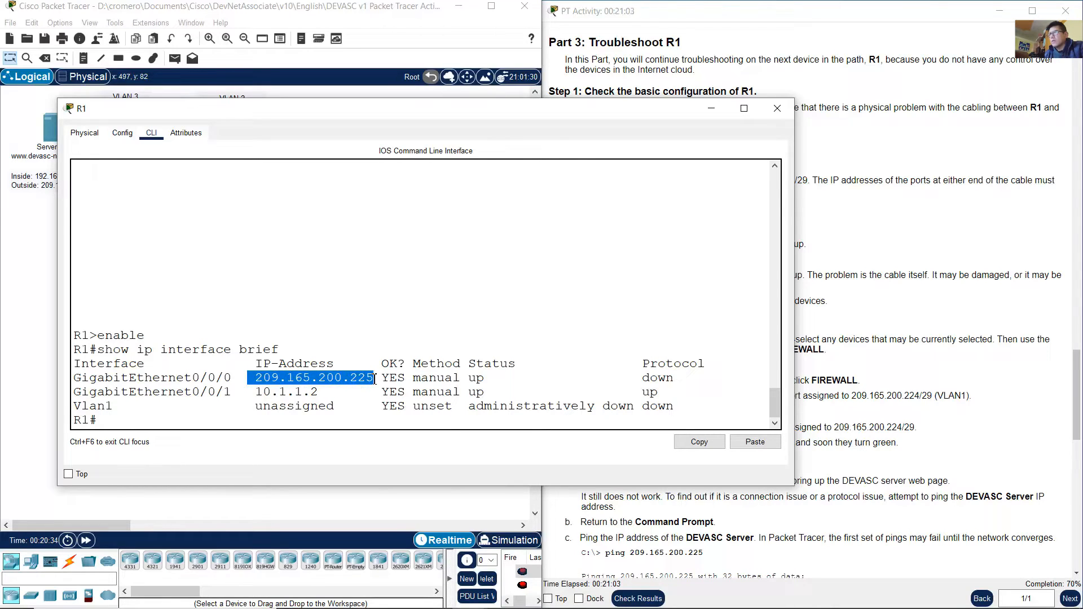
{"action": "left_click", "coordinate": [375, 379]}
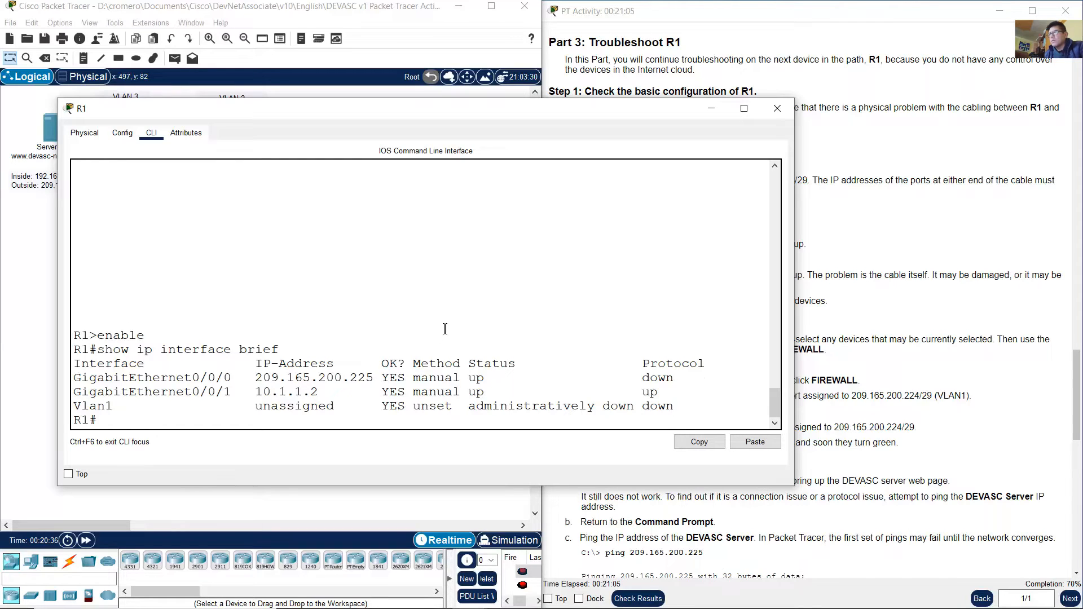
{"action": "left_click_drag", "start_coordinate": [467, 380], "coordinate": [490, 378]}
{"action": "left_click_drag", "start_coordinate": [643, 379], "coordinate": [676, 377]}
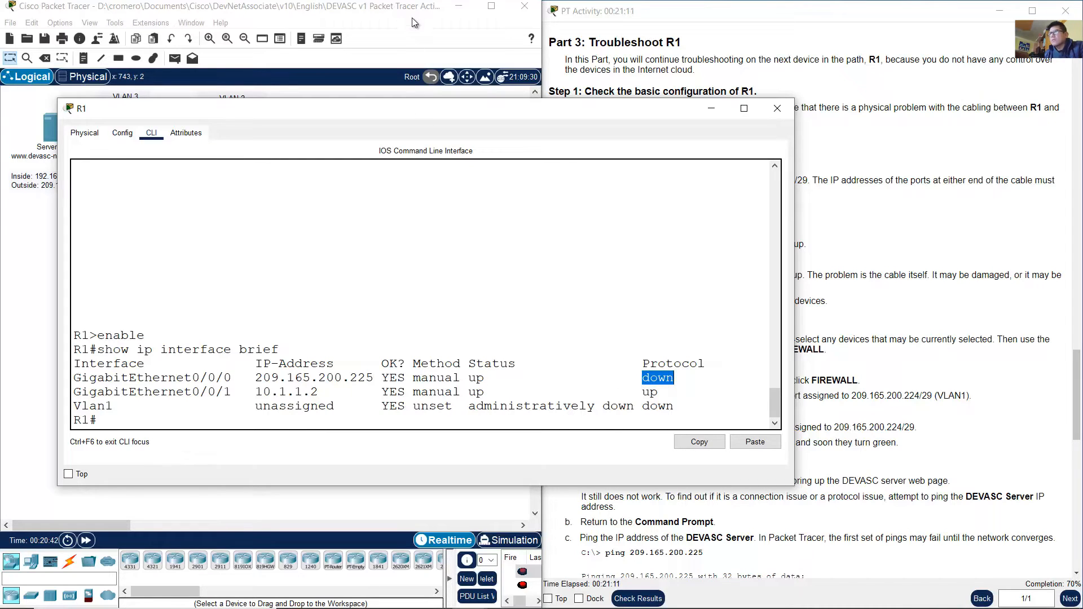
{"action": "left_click_drag", "start_coordinate": [636, 378], "coordinate": [666, 378]}
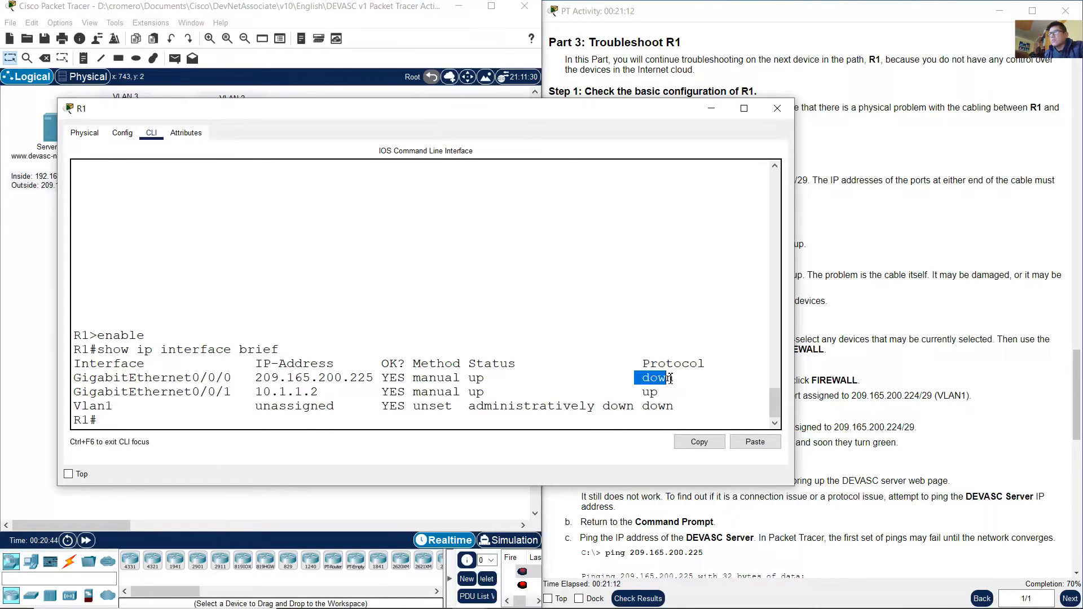
{"action": "left_click_drag", "start_coordinate": [83, 340], "coordinate": [158, 421]}
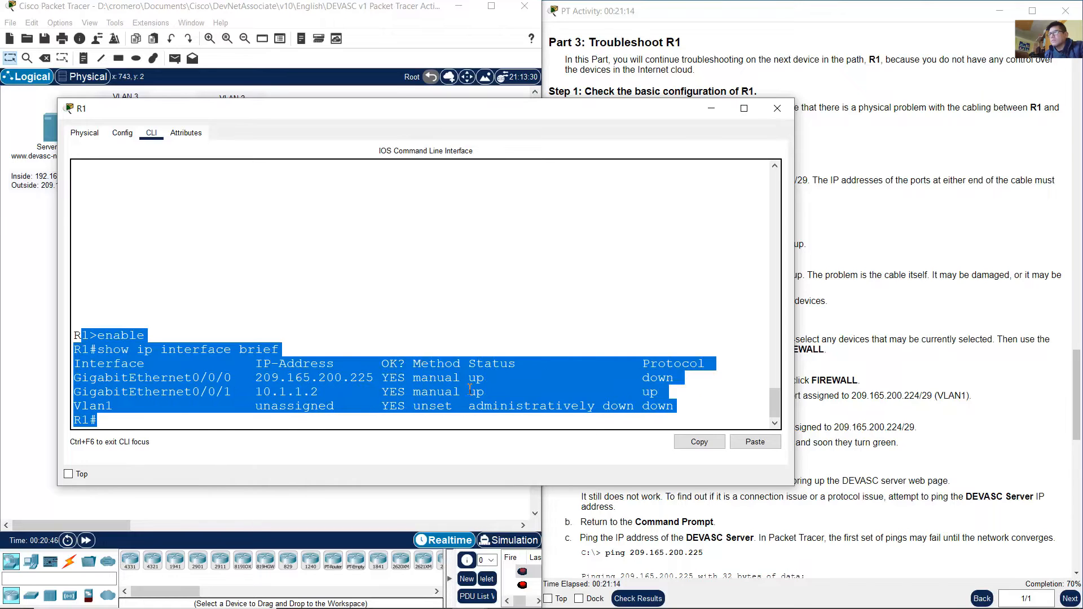
{"action": "left_click", "coordinate": [488, 391]}
{"action": "left_click", "coordinate": [710, 120]}
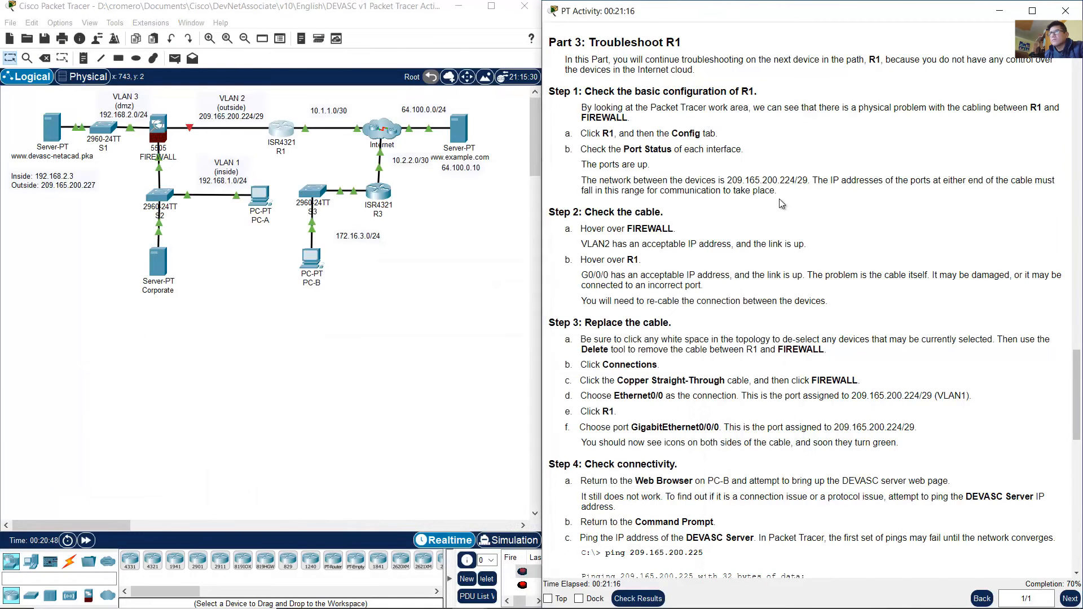
- Read the end of Step 2b on the possible cable fault and the need to re-cable the devices
{"action": "left_click_drag", "start_coordinate": [811, 275], "coordinate": [708, 289]}
{"action": "left_click", "coordinate": [1031, 293]}
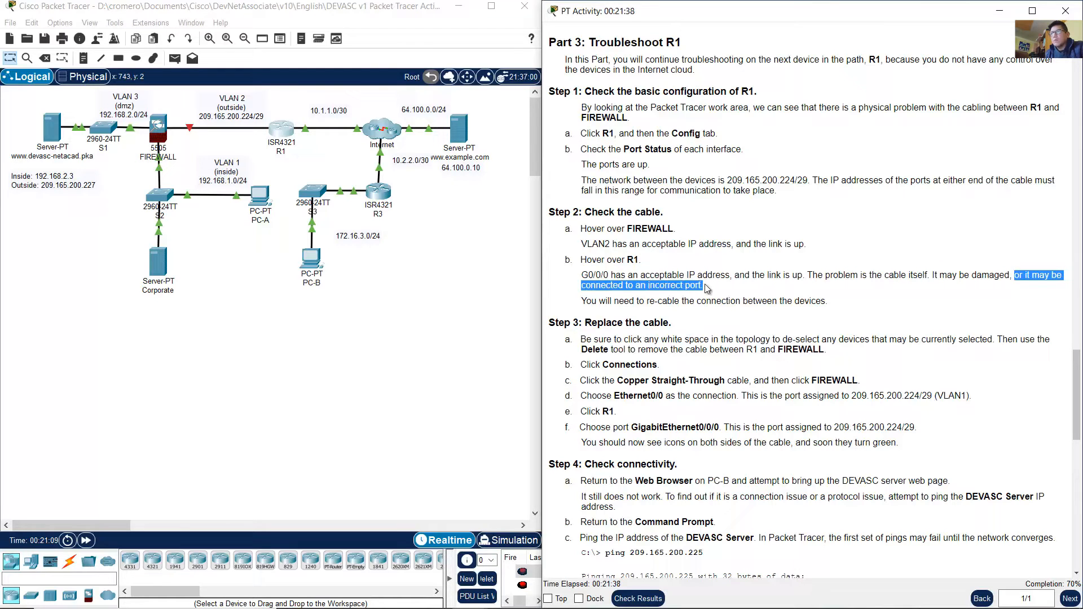
{"action": "left_click", "coordinate": [696, 288]}
{"action": "left_click_drag", "start_coordinate": [585, 302], "coordinate": [838, 305]}
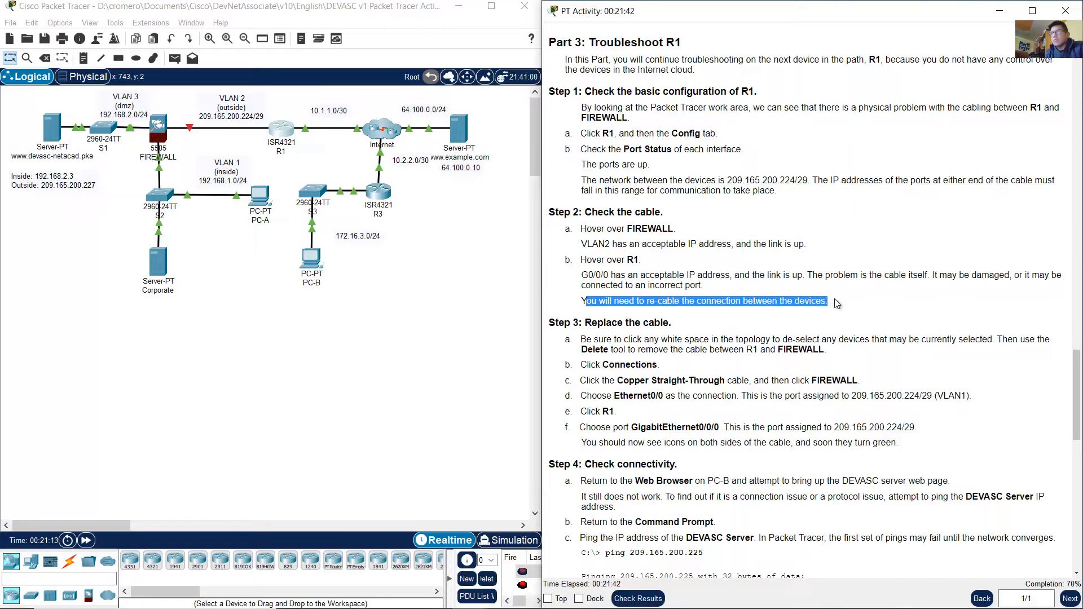
{"action": "left_click", "coordinate": [838, 305]}
- Read Step 3a on removing the cable between R1 and FIREWALL
{"action": "scroll", "coordinate": [837, 305], "scroll_direction": "down", "scroll_amount": 3}
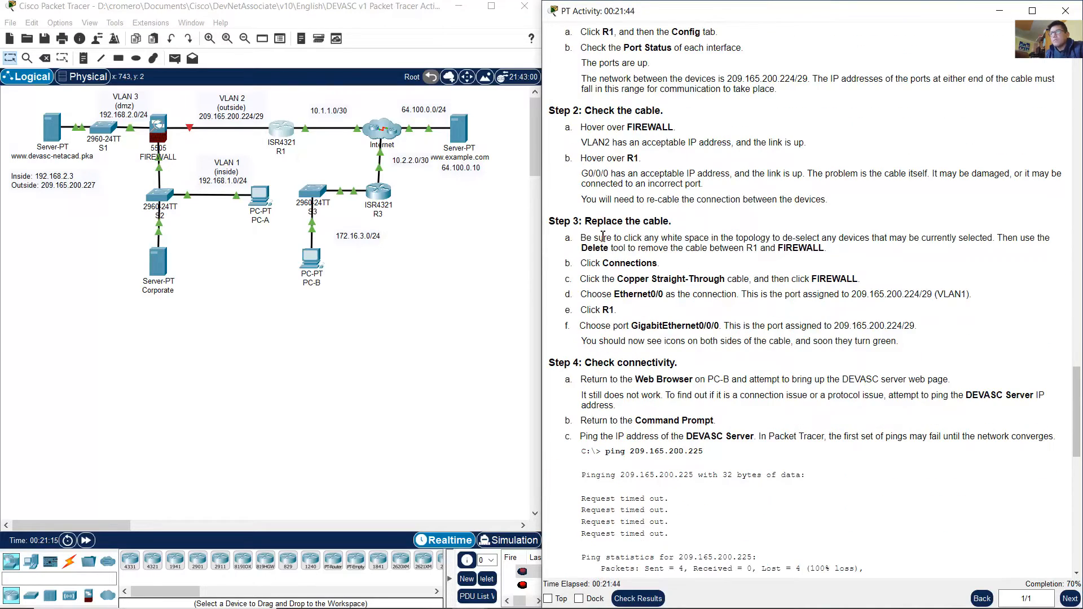
{"action": "left_click_drag", "start_coordinate": [594, 225], "coordinate": [694, 227]}
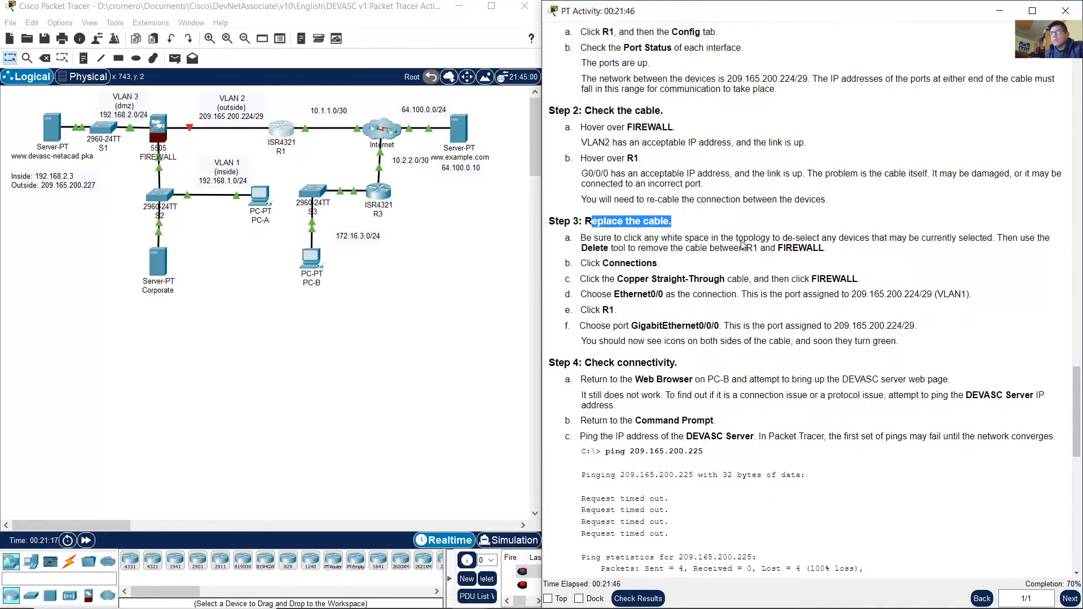
{"action": "left_click", "coordinate": [735, 272]}
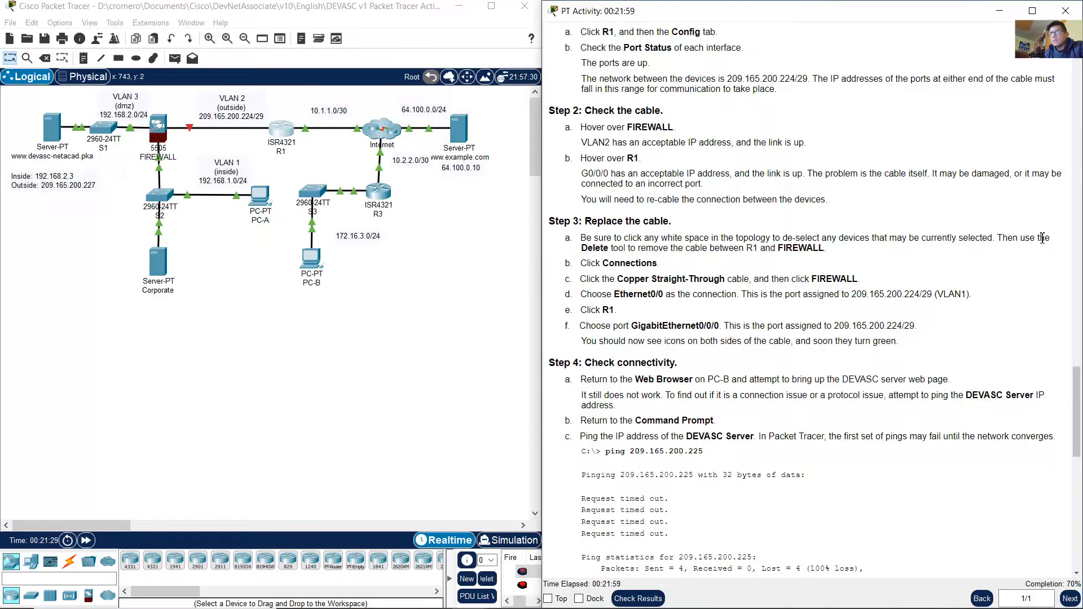
{"action": "left_click_drag", "start_coordinate": [1026, 238], "coordinate": [838, 253]}
{"action": "left_click", "coordinate": [842, 253]}
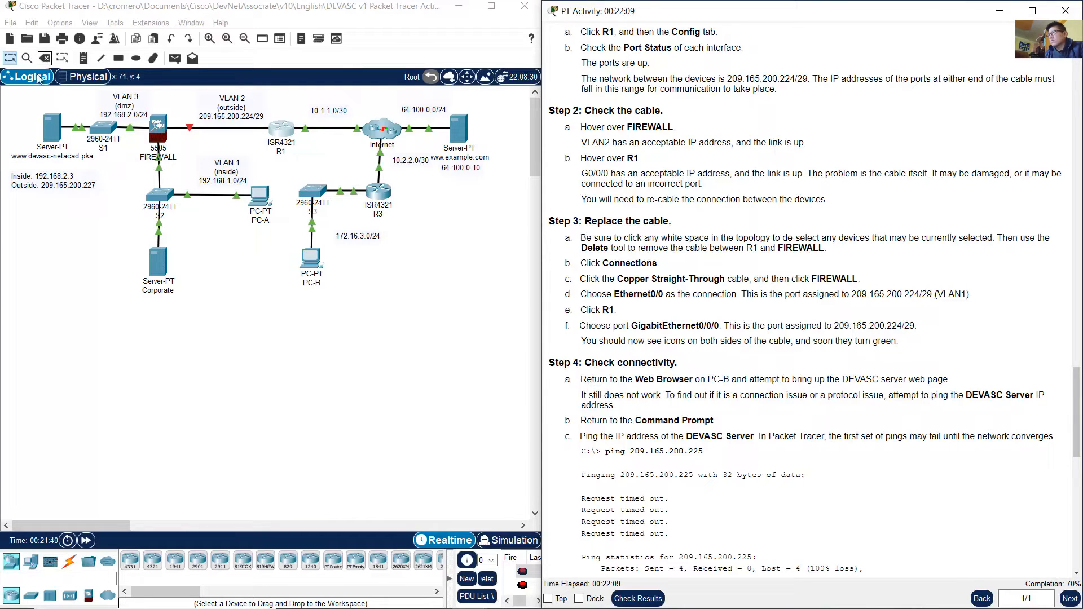
- Delete the faulty cable between FIREWALL and R1 in the topology, then return to the selection tool
{"action": "left_click", "coordinate": [29, 99]}
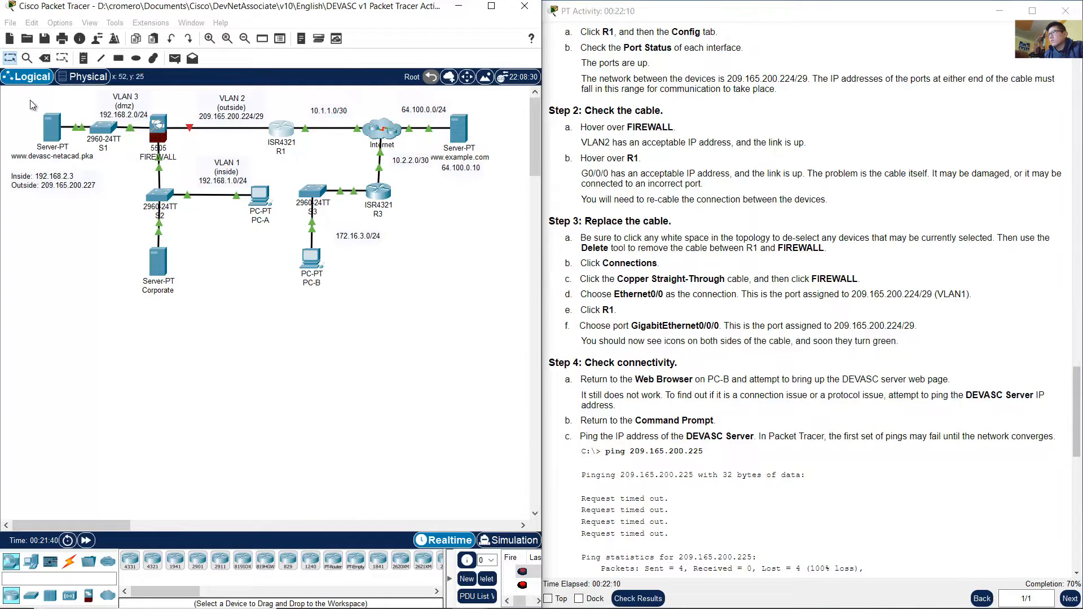
{"action": "left_click", "coordinate": [45, 62]}
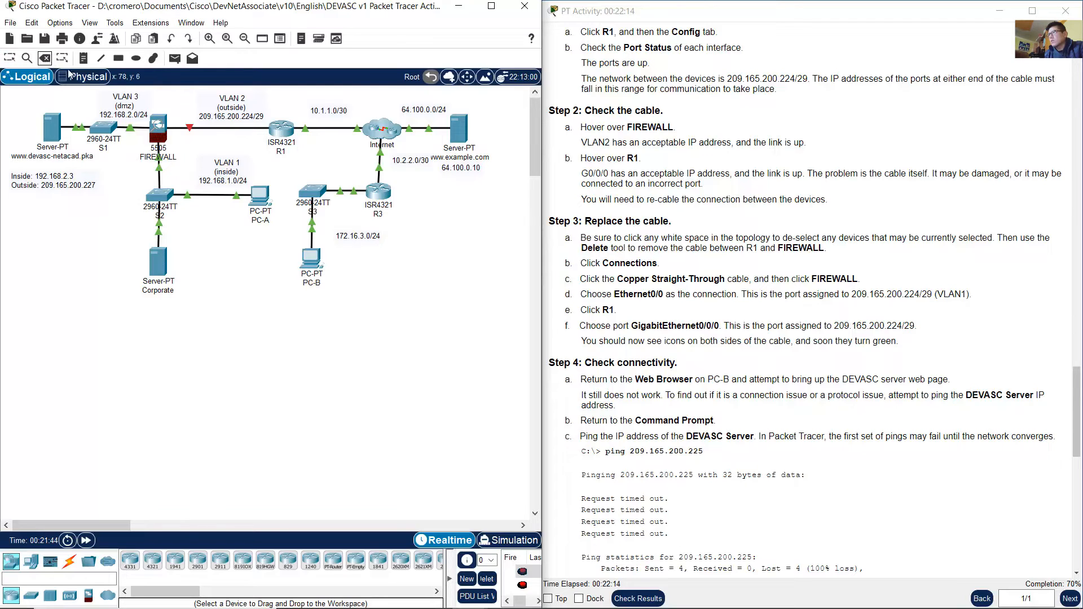
{"action": "left_click", "coordinate": [220, 128]}
{"action": "left_click", "coordinate": [14, 70]}
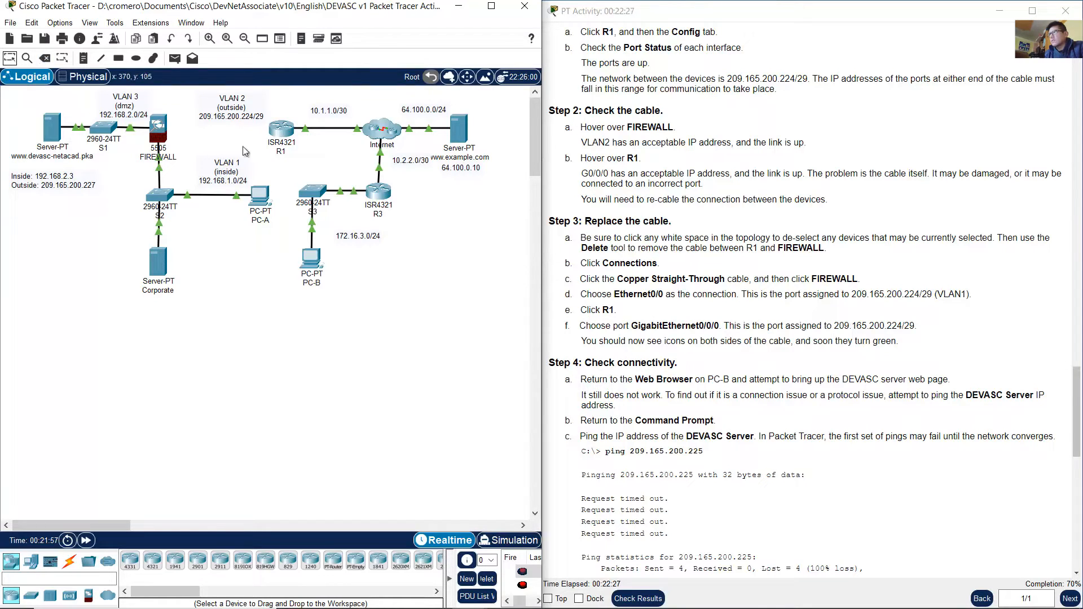
- Read Steps 3c and 3d for the replacement cable type and the FIREWALL port it connects to
{"action": "left_click", "coordinate": [788, 277]}
{"action": "left_click_drag", "start_coordinate": [610, 284], "coordinate": [734, 284]}
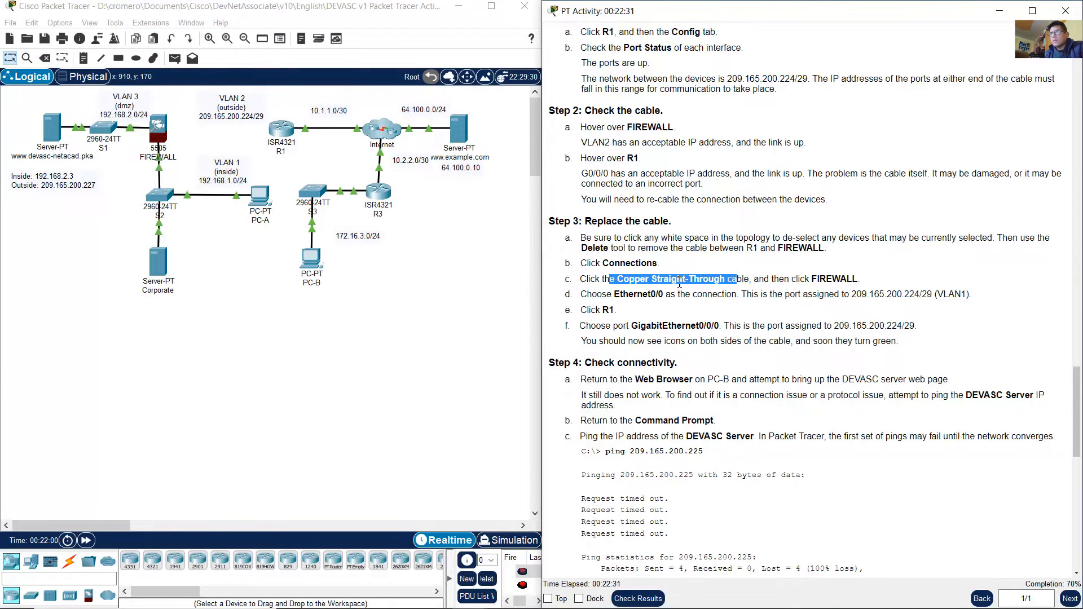
{"action": "left_click", "coordinate": [732, 284]}
{"action": "left_click_drag", "start_coordinate": [605, 284], "coordinate": [729, 285]}
{"action": "left_click_drag", "start_coordinate": [800, 281], "coordinate": [858, 282]}
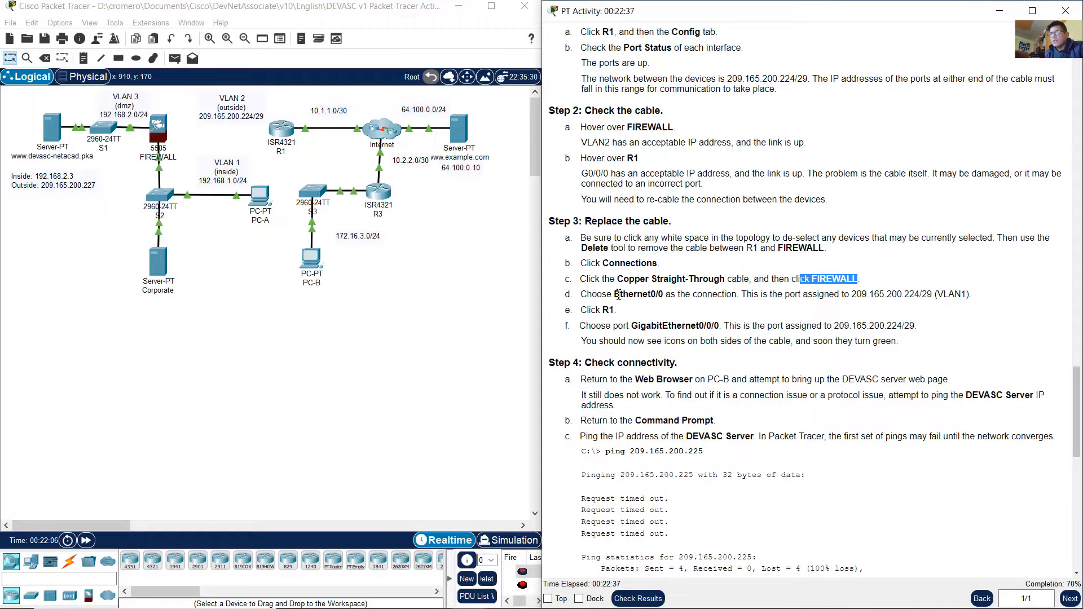
{"action": "left_click_drag", "start_coordinate": [615, 294], "coordinate": [669, 292]}
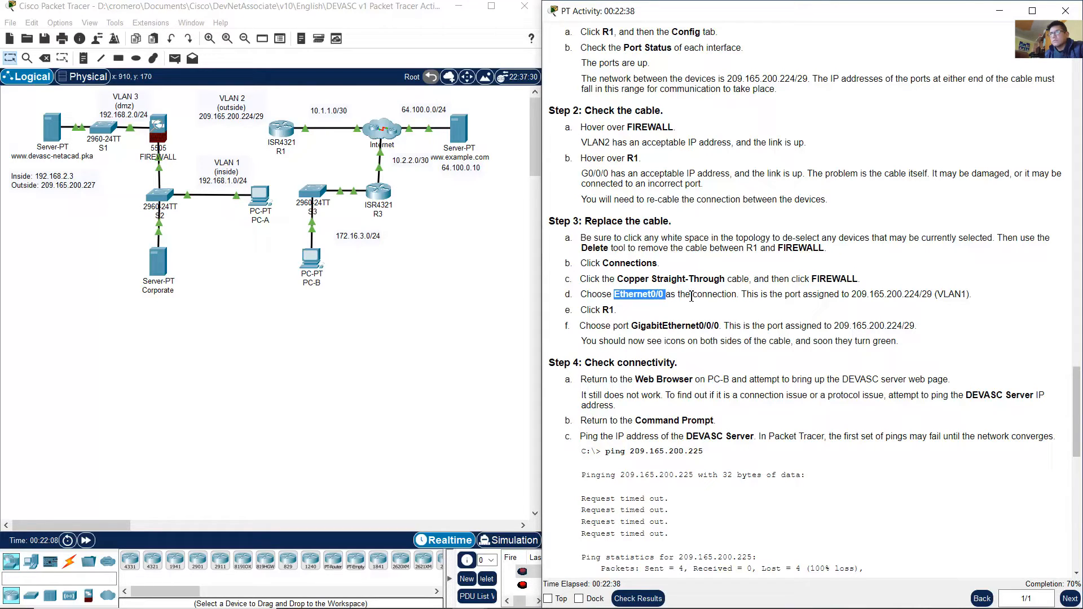
{"action": "left_click", "coordinate": [689, 309]}
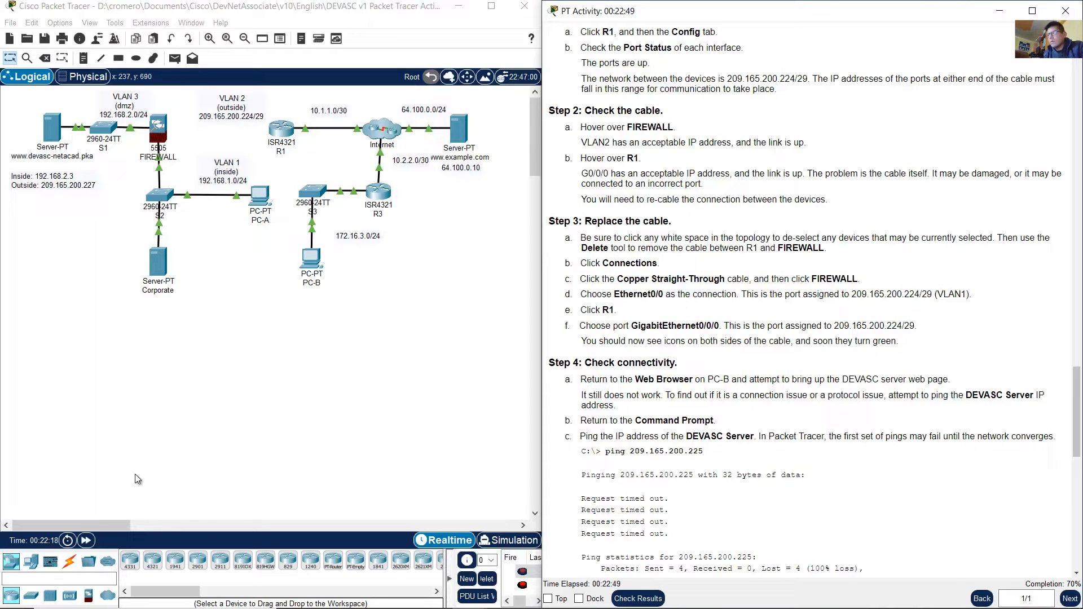
- Connect FIREWALL's Ethernet0/0 to R1's GigabitEthernet0/0/0 with a Copper Straight-Through cable
{"action": "left_click", "coordinate": [69, 561]}
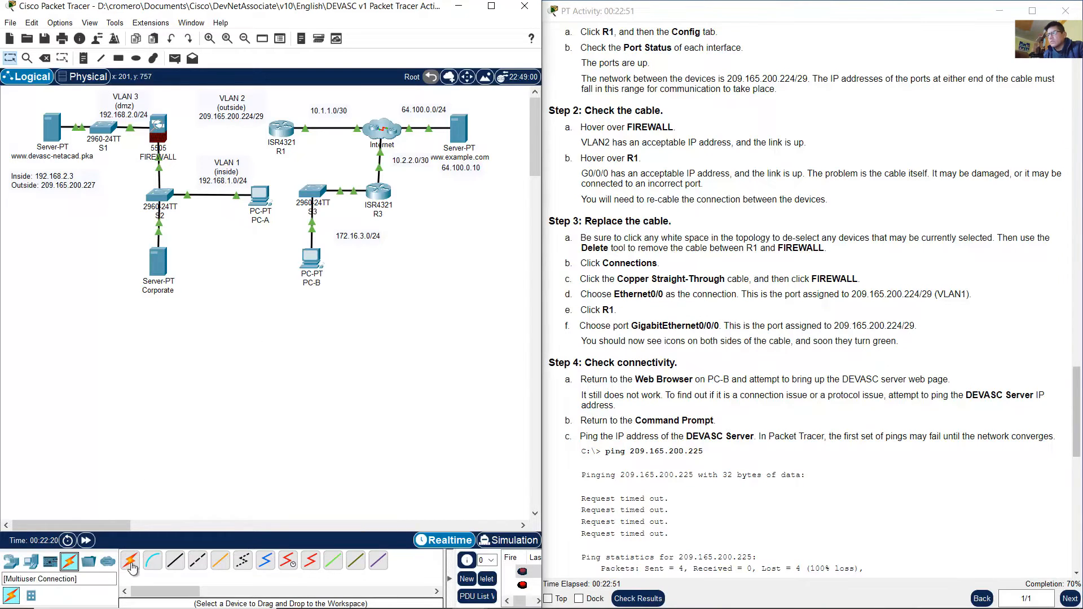
{"action": "left_click", "coordinate": [174, 563]}
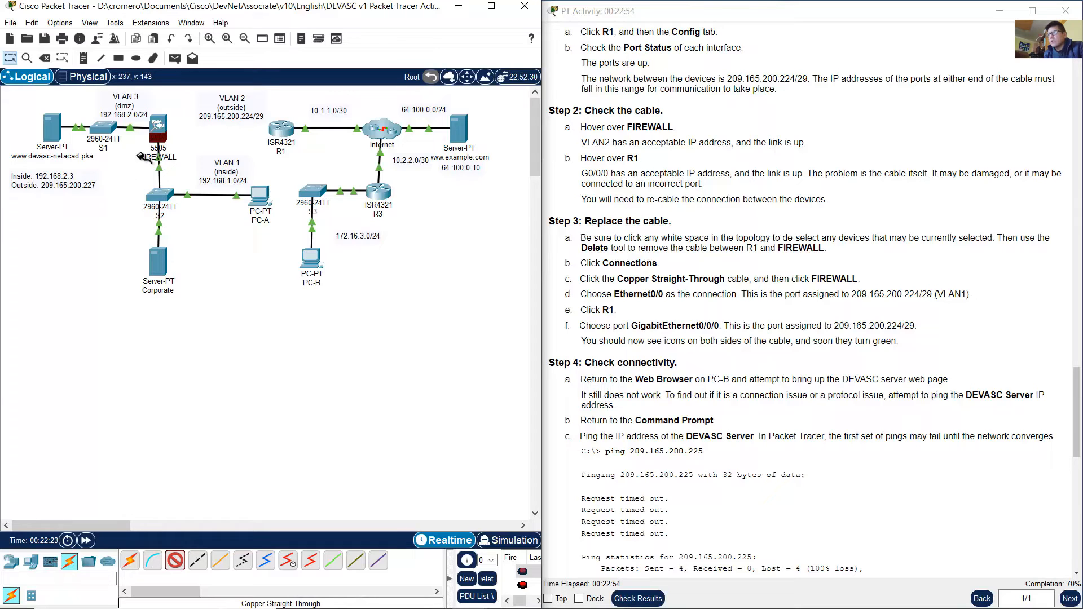
{"action": "left_click", "coordinate": [160, 130]}
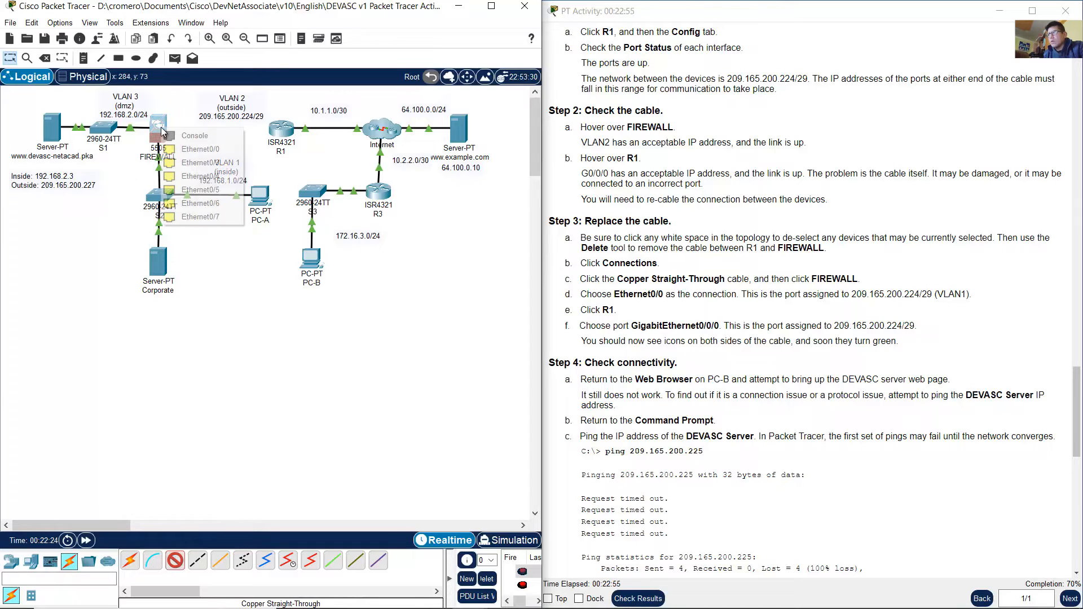
{"action": "left_click", "coordinate": [192, 148]}
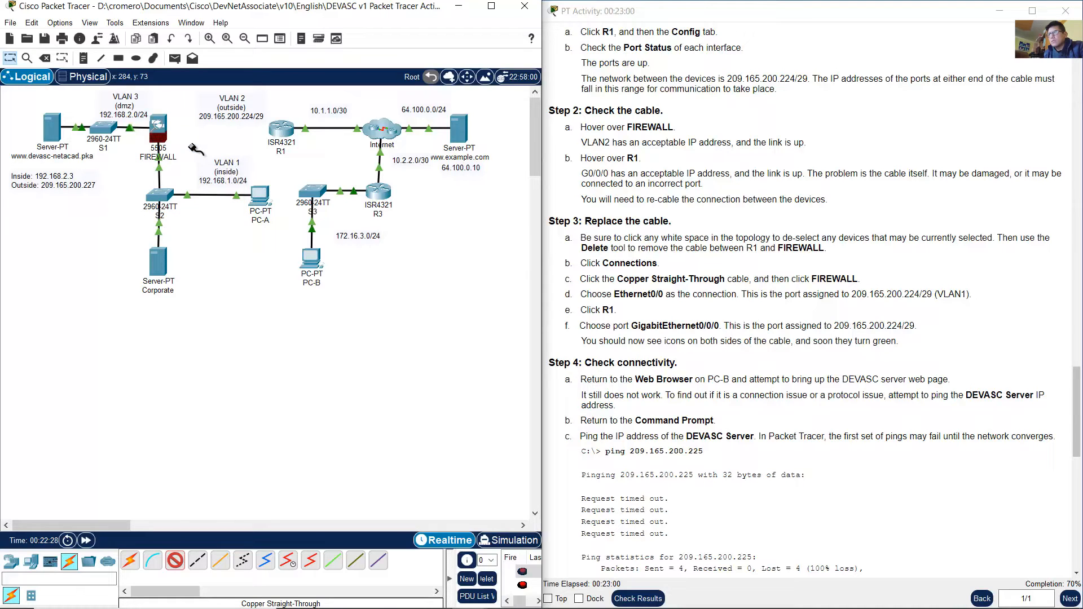
{"action": "left_click", "coordinate": [280, 130]}
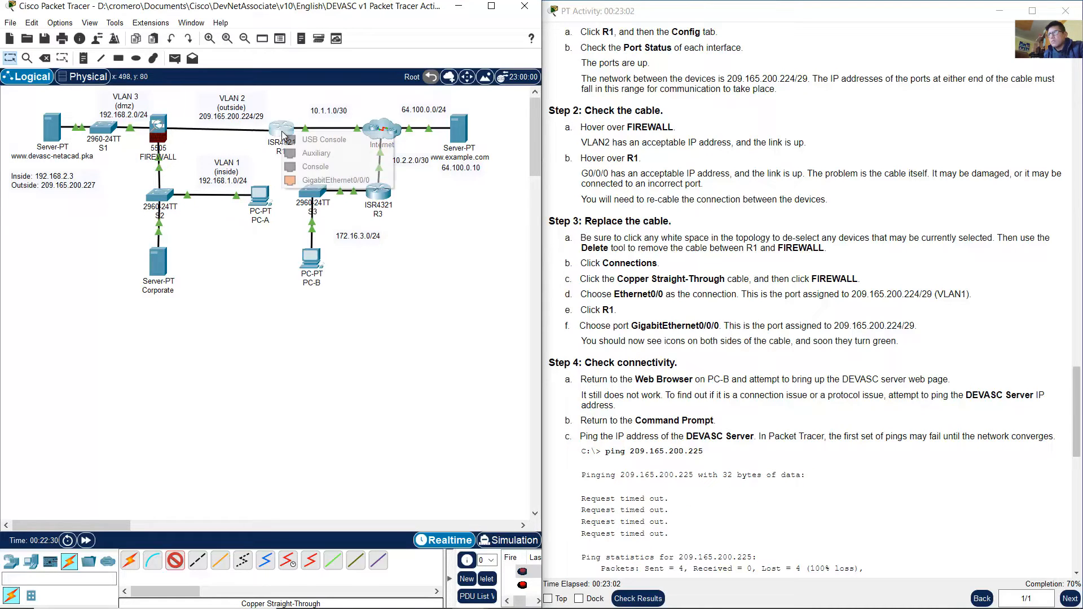
{"action": "left_click", "coordinate": [333, 180]}
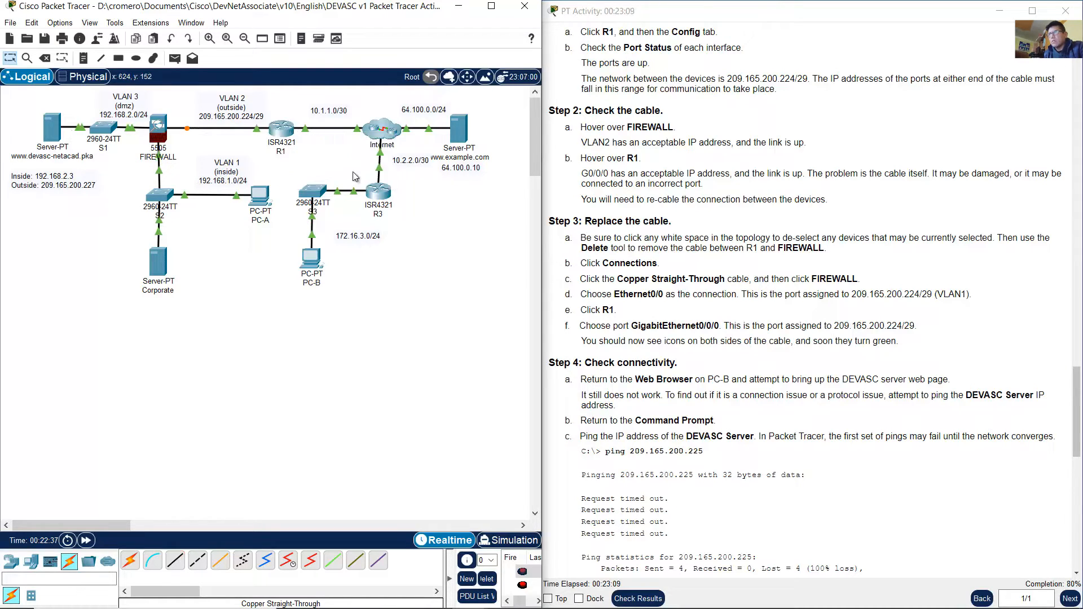
- Read the note on link icons after Step 3f and check the indicators on the new FIREWALL–R1 cable
{"action": "left_click", "coordinate": [582, 346]}
{"action": "left_click_drag", "start_coordinate": [583, 346], "coordinate": [794, 342]}
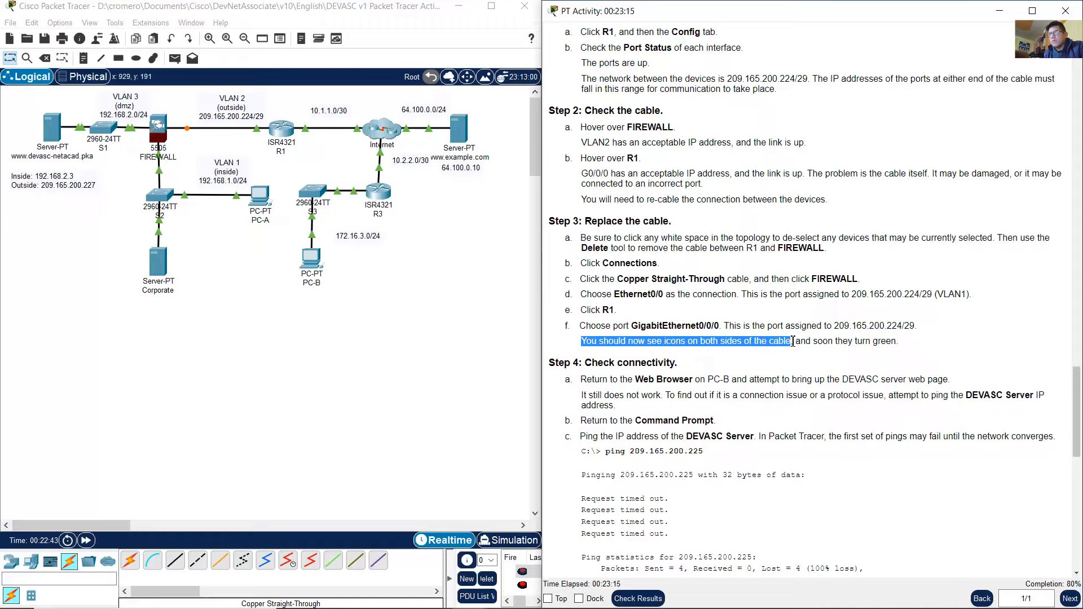
{"action": "left_click", "coordinate": [796, 341]}
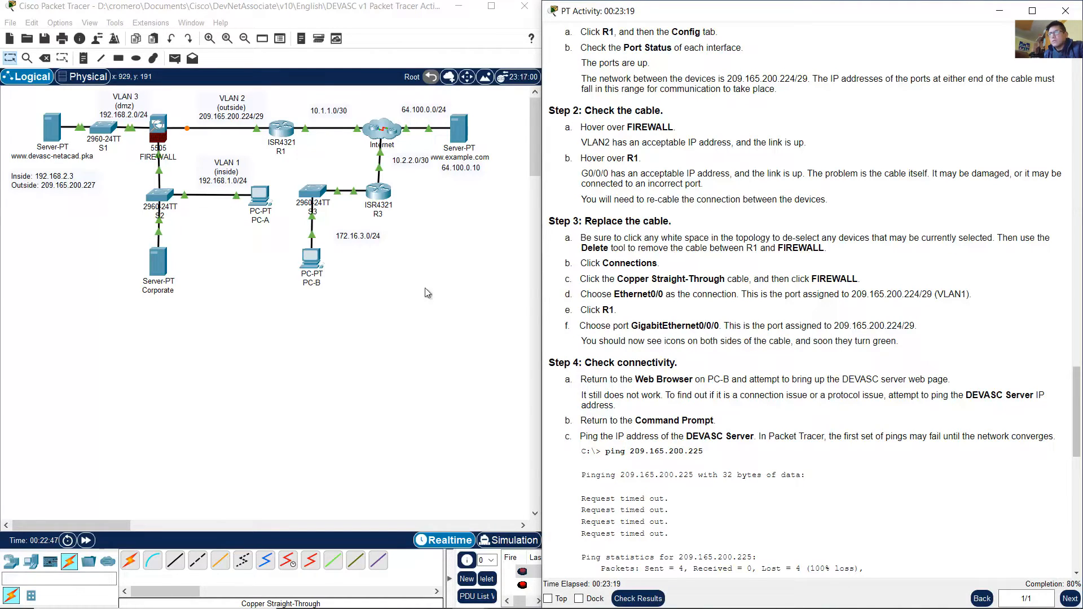
{"action": "left_click_drag", "start_coordinate": [259, 145], "coordinate": [185, 111]}
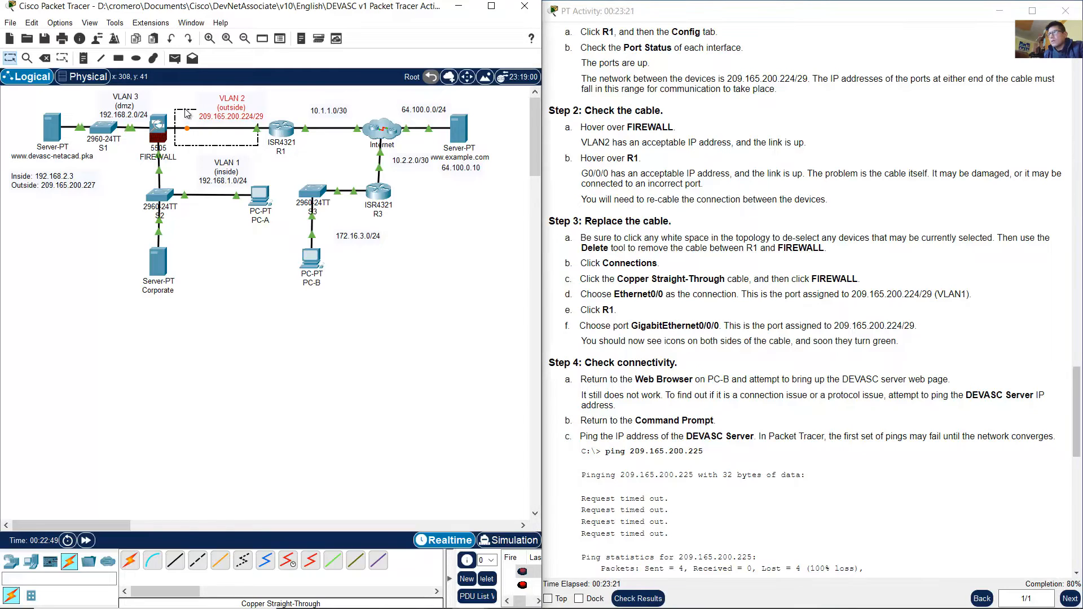
{"action": "left_click", "coordinate": [252, 140]}
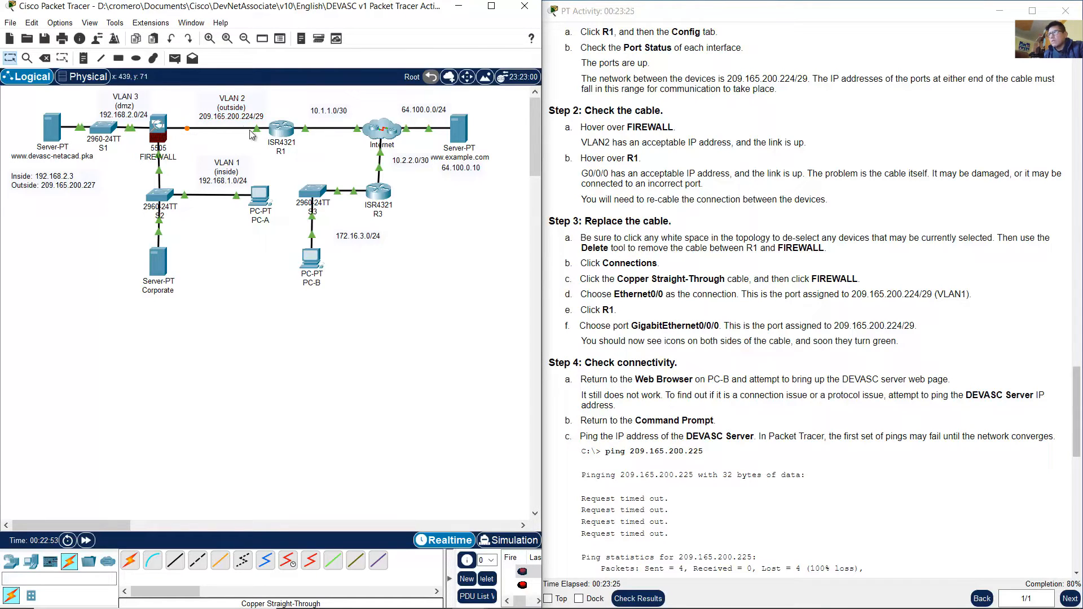
- Recheck the FIREWALL–R1 link indicators and read Step 4a on opening the DEVASC server web page from PC-B
{"action": "left_click", "coordinate": [732, 240]}
{"action": "scroll", "coordinate": [732, 239], "scroll_direction": "down", "scroll_amount": 3}
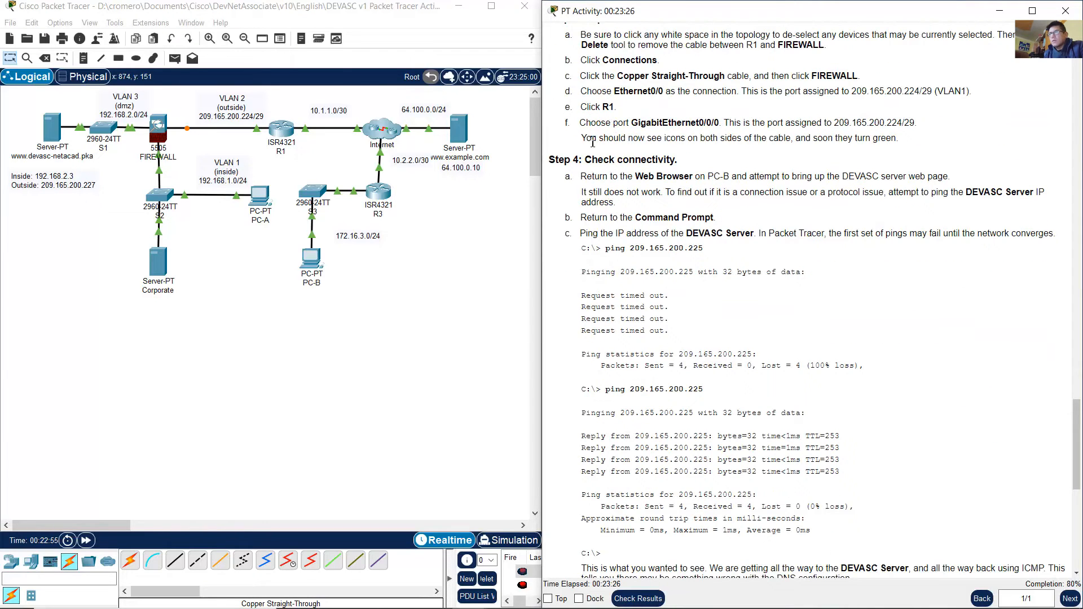
{"action": "left_click_drag", "start_coordinate": [260, 148], "coordinate": [180, 115]}
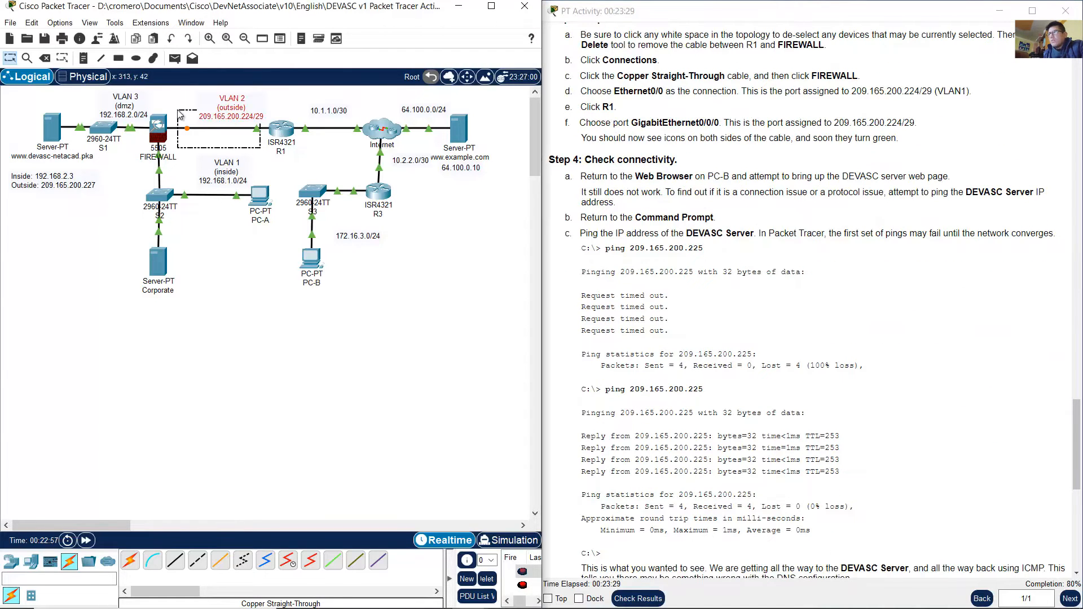
{"action": "left_click", "coordinate": [781, 208]}
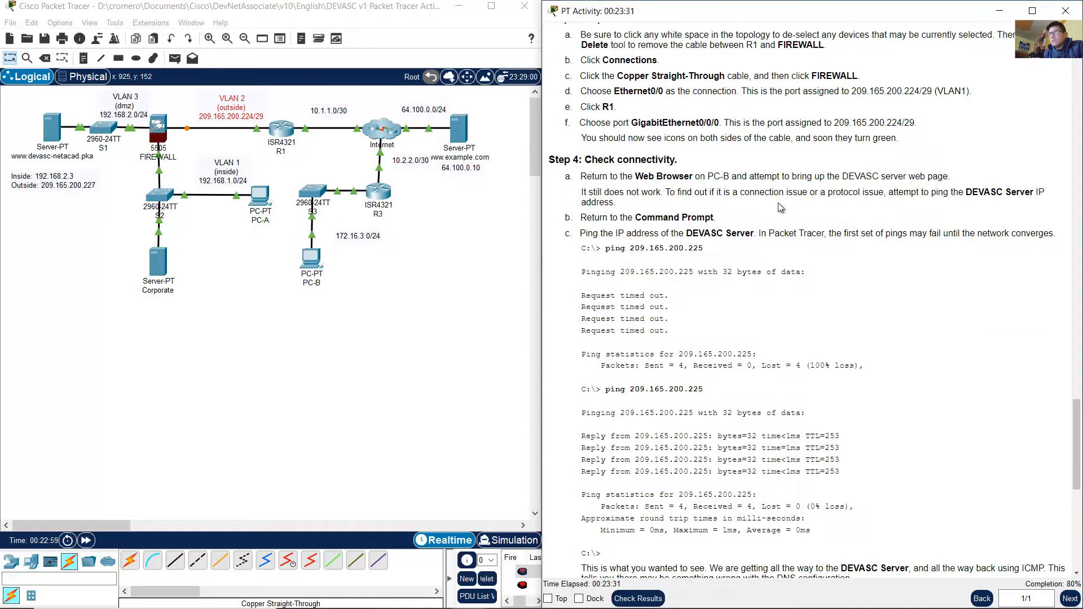
{"action": "left_click_drag", "start_coordinate": [587, 155], "coordinate": [689, 168]}
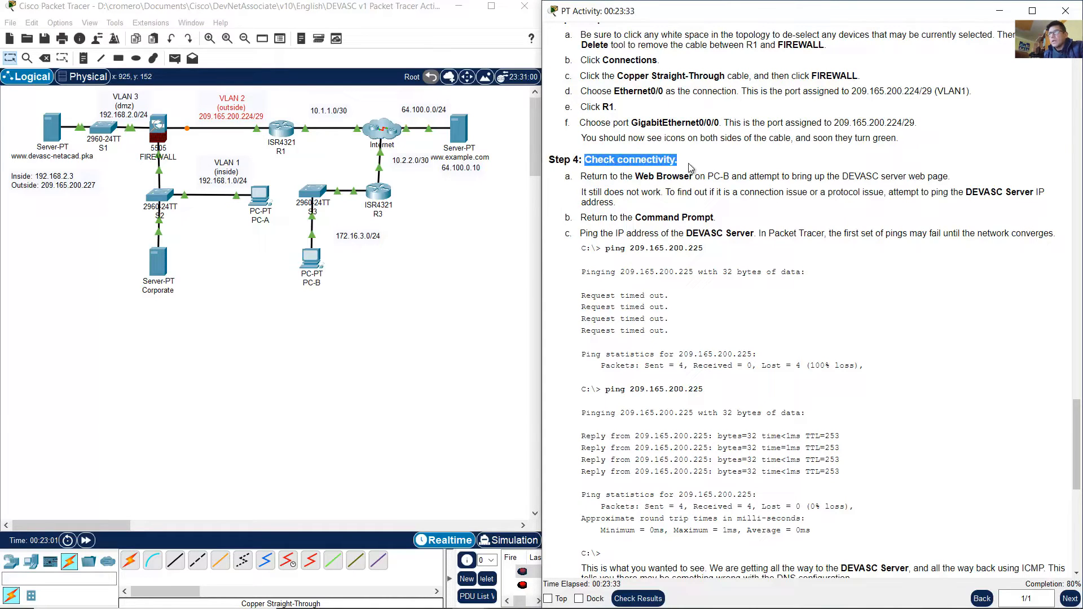
{"action": "left_click_drag", "start_coordinate": [594, 177], "coordinate": [951, 176]}
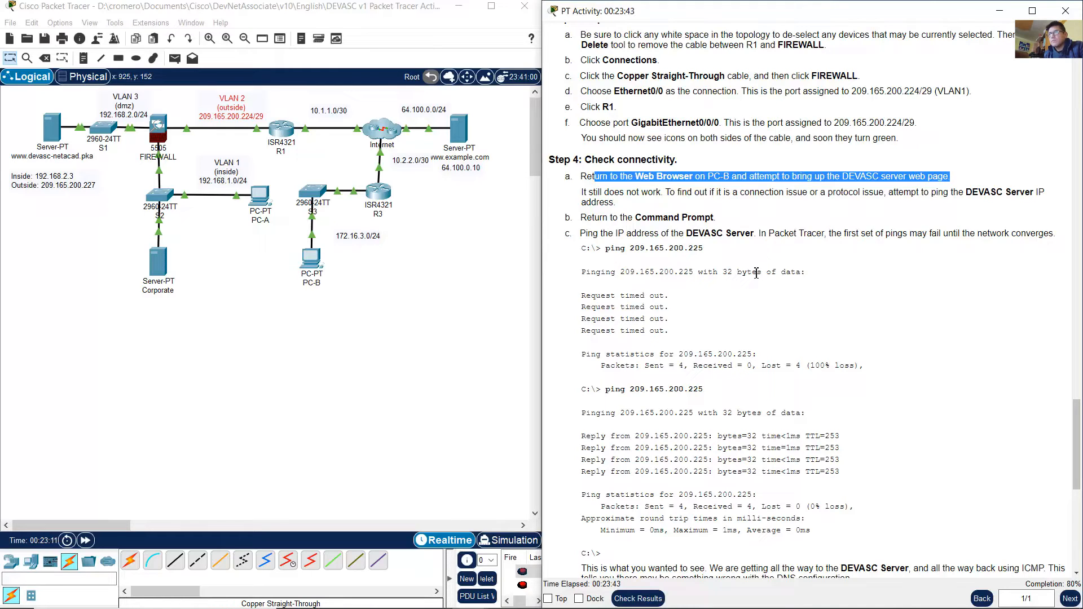
{"action": "left_click", "coordinate": [342, 290]}
{"action": "left_click", "coordinate": [321, 257]}
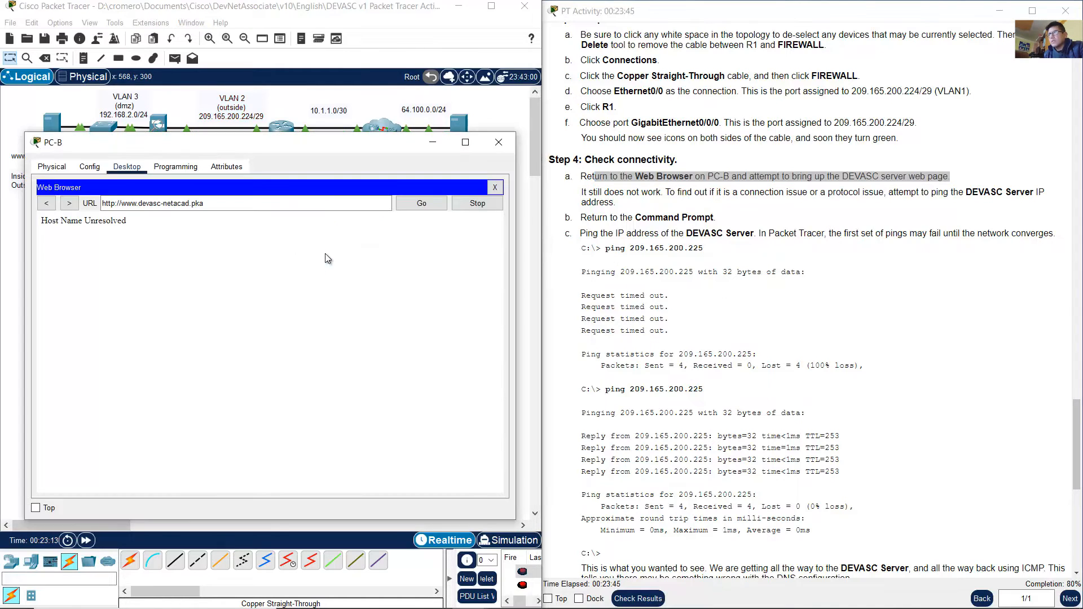
{"action": "left_click_drag", "start_coordinate": [204, 203], "coordinate": [98, 204]}
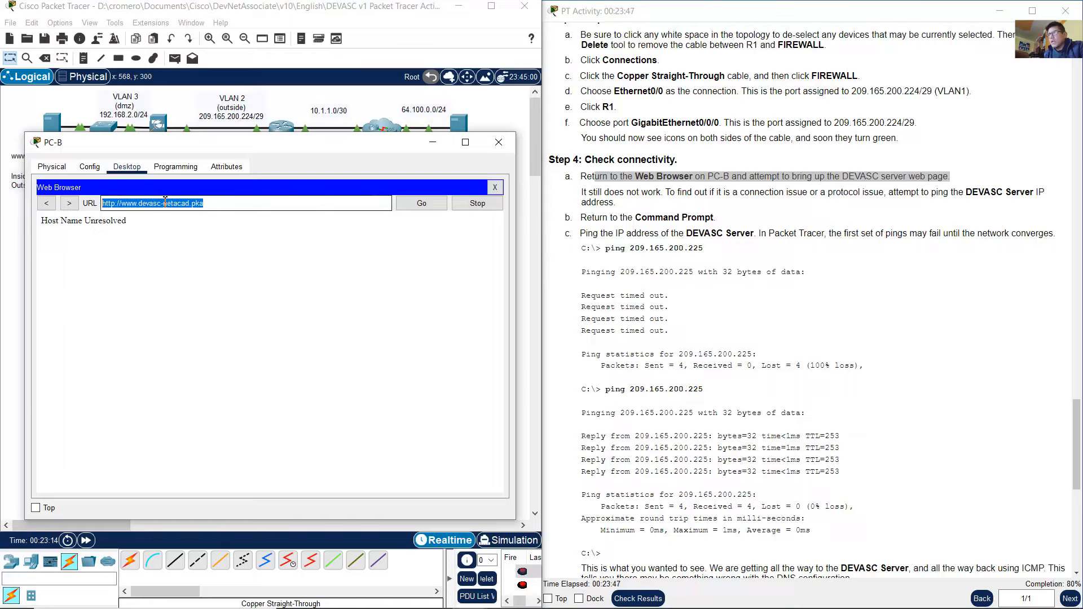
{"action": "left_click_drag", "start_coordinate": [248, 207], "coordinate": [99, 218]}
{"action": "left_click", "coordinate": [258, 245]}
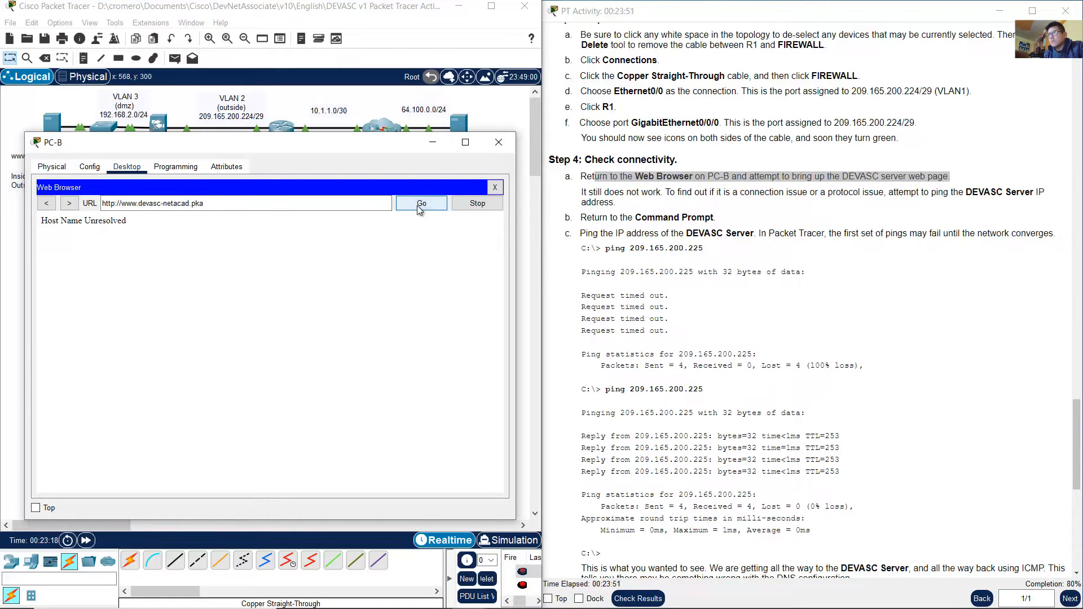
- Read the Step 4a note on pinging the DEVASC Server and locate the server's inside and outside addresses in the topology
{"action": "left_click", "coordinate": [596, 200]}
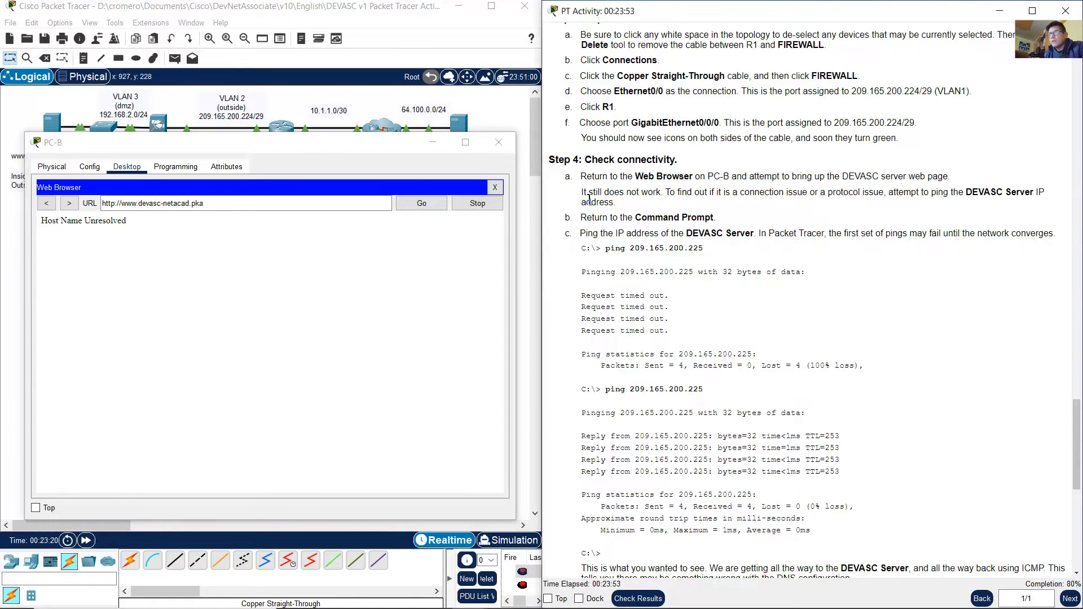
{"action": "left_click_drag", "start_coordinate": [581, 199], "coordinate": [1044, 206]}
{"action": "left_click", "coordinate": [686, 195]}
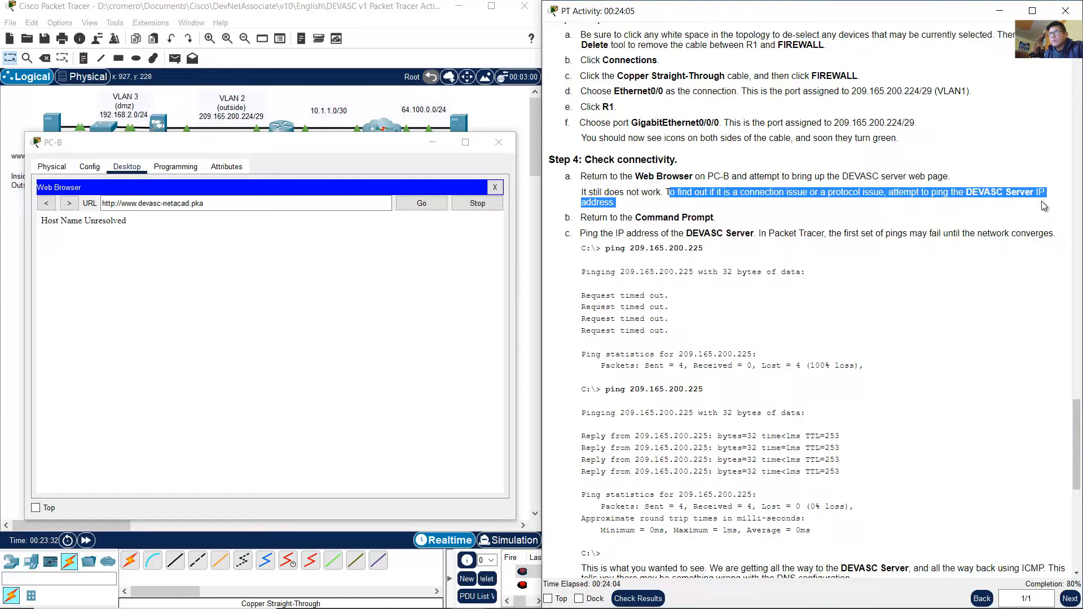
{"action": "left_click", "coordinate": [378, 23]}
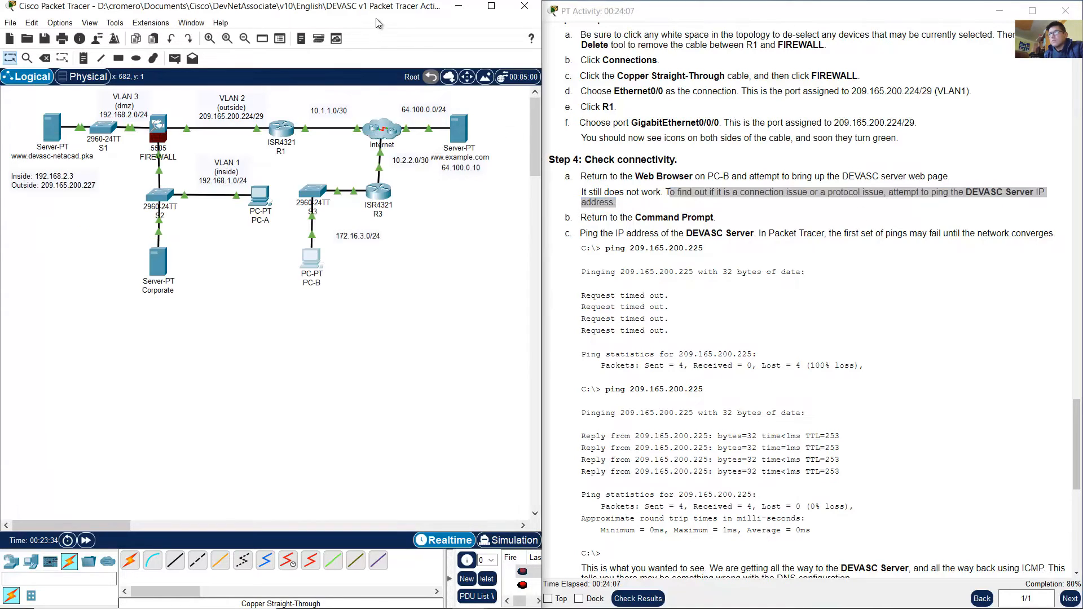
{"action": "left_click", "coordinate": [59, 189]}
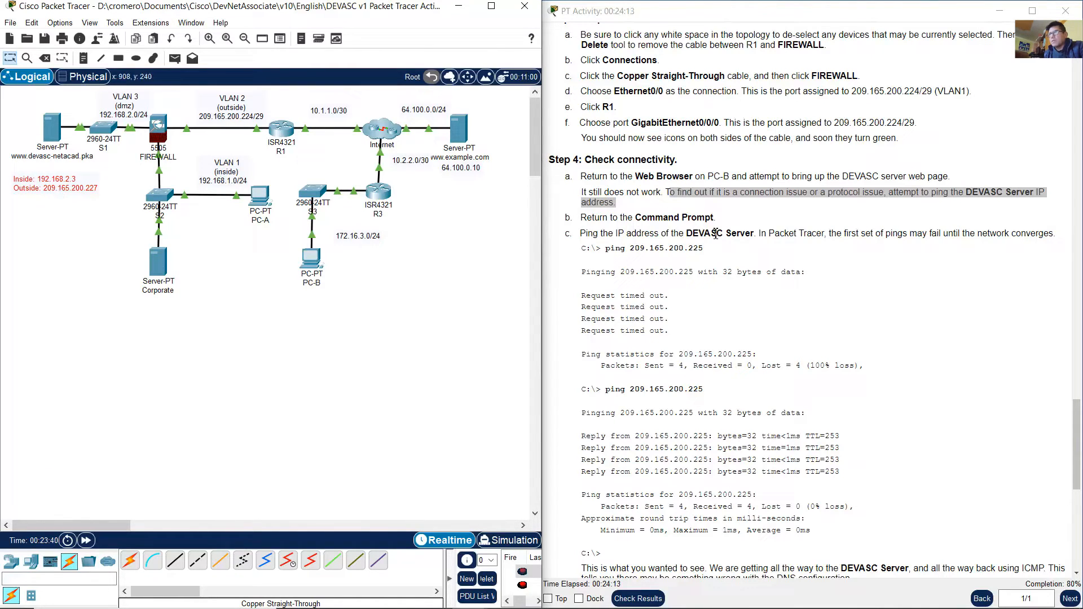
{"action": "left_click", "coordinate": [607, 232]}
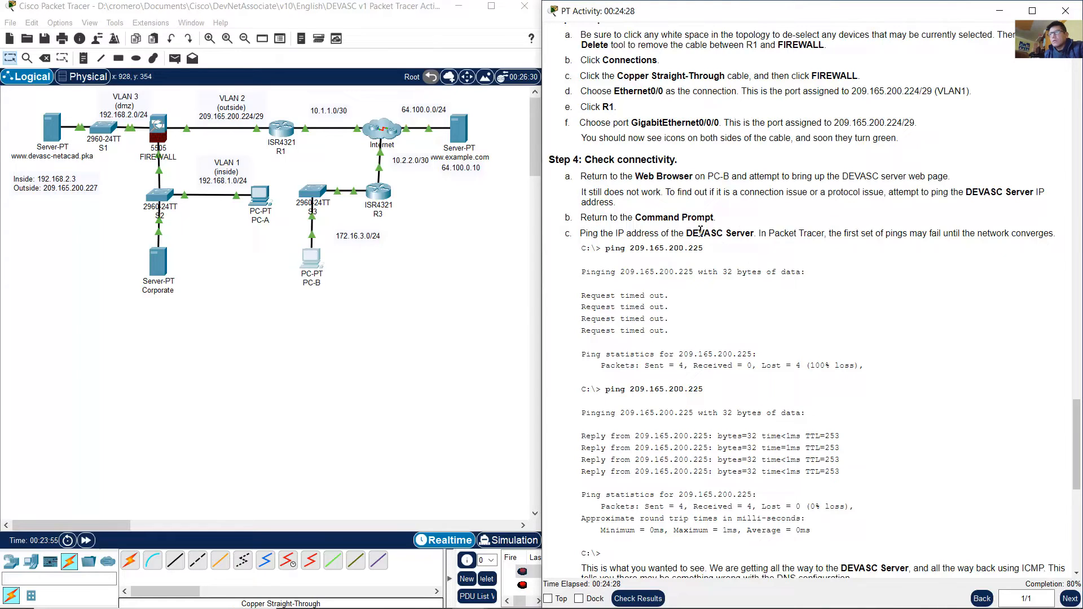
- Read Step 4b, close PC-B's Web Browser and open its Command Prompt
{"action": "left_click_drag", "start_coordinate": [581, 218], "coordinate": [765, 226]}
{"action": "left_click", "coordinate": [411, 294]}
{"action": "left_click_drag", "start_coordinate": [359, 321], "coordinate": [292, 261]}
{"action": "left_click", "coordinate": [304, 259]}
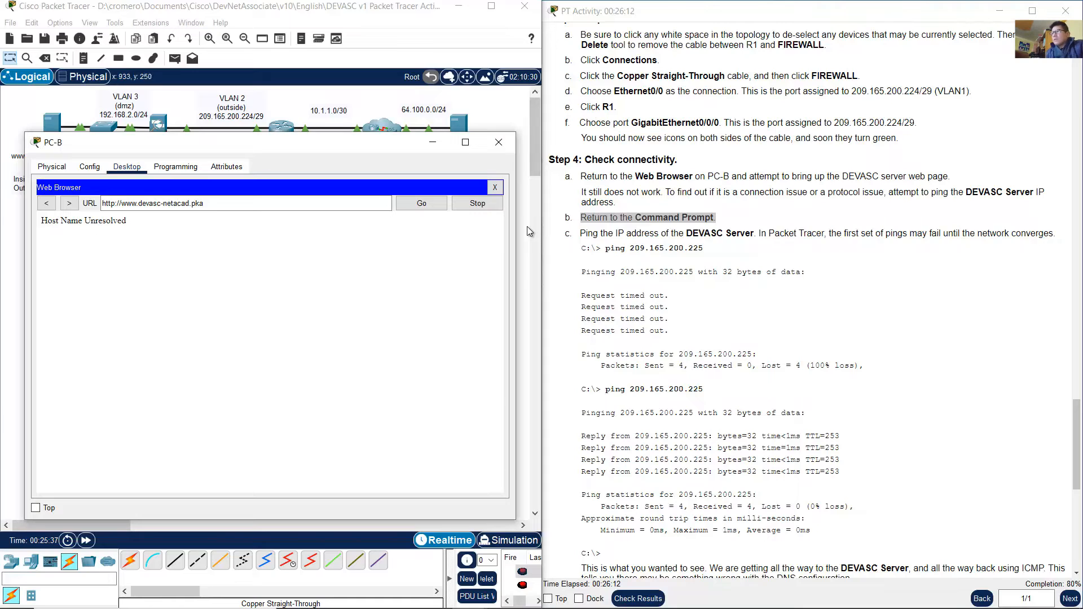
{"action": "left_click", "coordinate": [493, 188]}
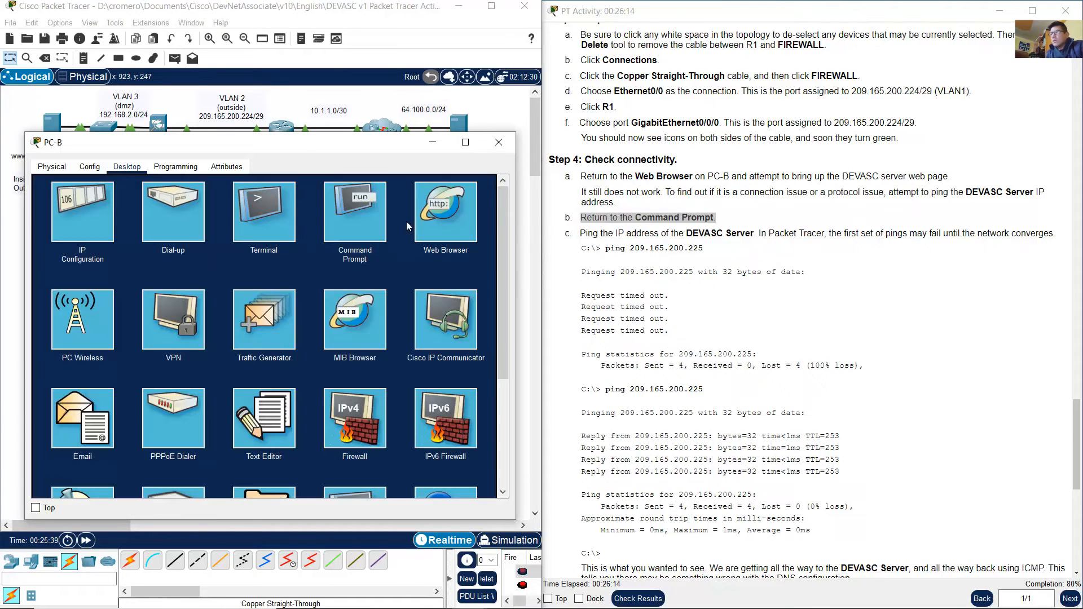
{"action": "left_click", "coordinate": [378, 228]}
- Read Step 4c on pinging the DEVASC Server and check the server's outside address in the topology
{"action": "left_click", "coordinate": [659, 260]}
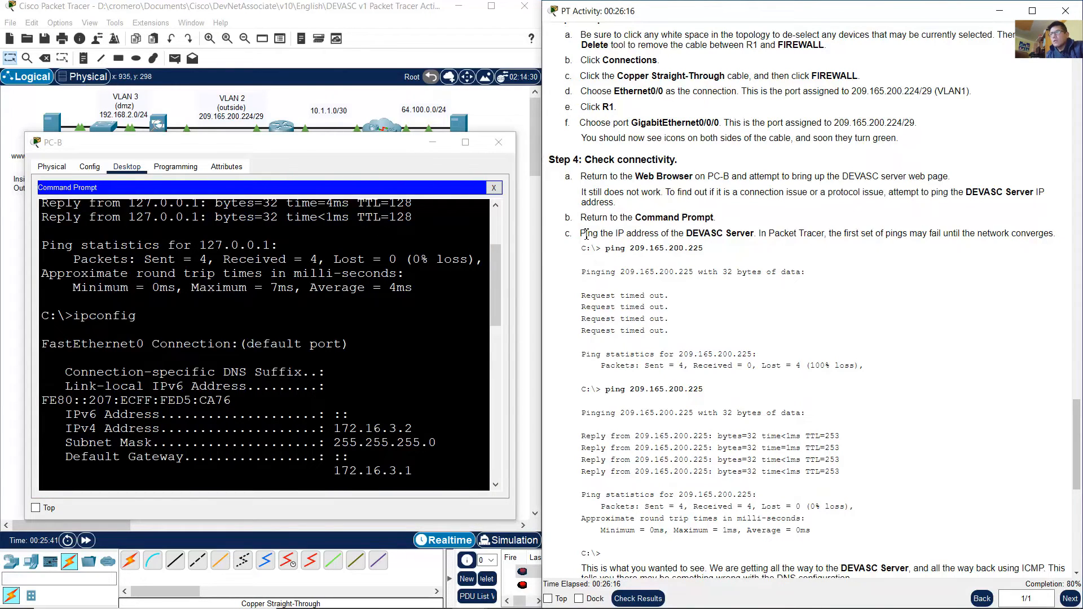
{"action": "left_click_drag", "start_coordinate": [586, 234], "coordinate": [764, 232]}
{"action": "left_click", "coordinate": [789, 232]}
{"action": "scroll", "coordinate": [853, 255], "scroll_direction": "down", "scroll_amount": 1}
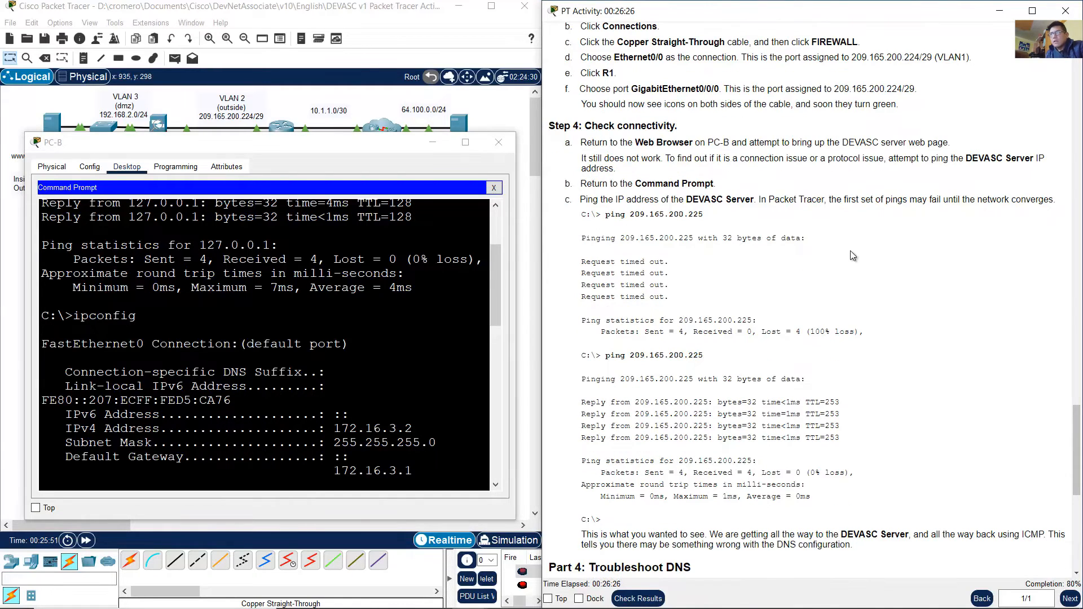
{"action": "left_click", "coordinate": [401, 22]}
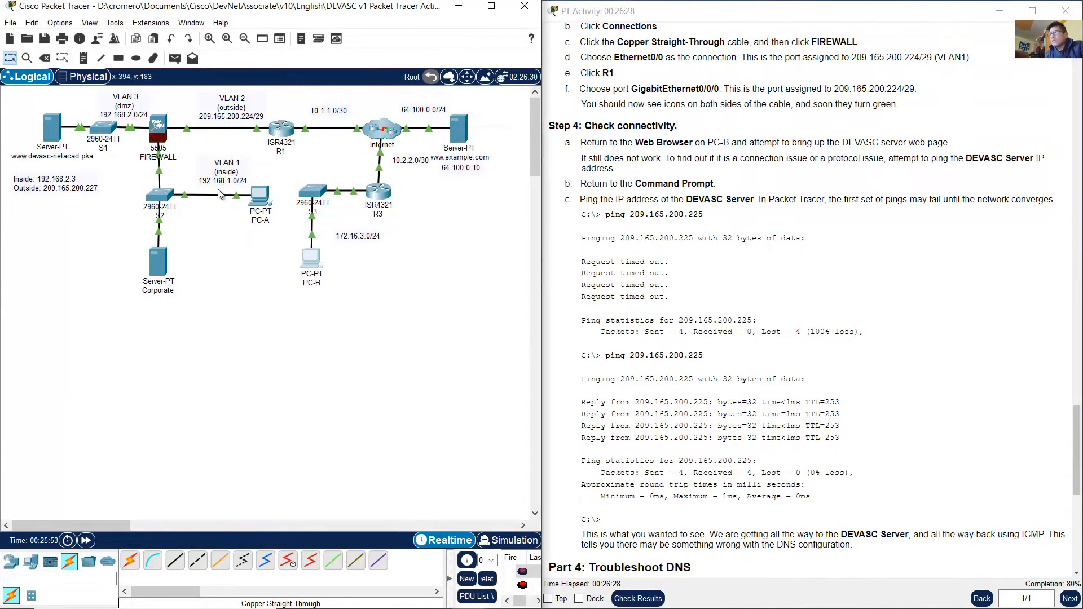
{"action": "mouse_move", "coordinate": [64, 186]}
{"action": "left_mouse_down"}
{"action": "mouse_move", "coordinate": [70, 195]}
{"action": "mouse_move", "coordinate": [69, 181]}
{"action": "left_mouse_up"}
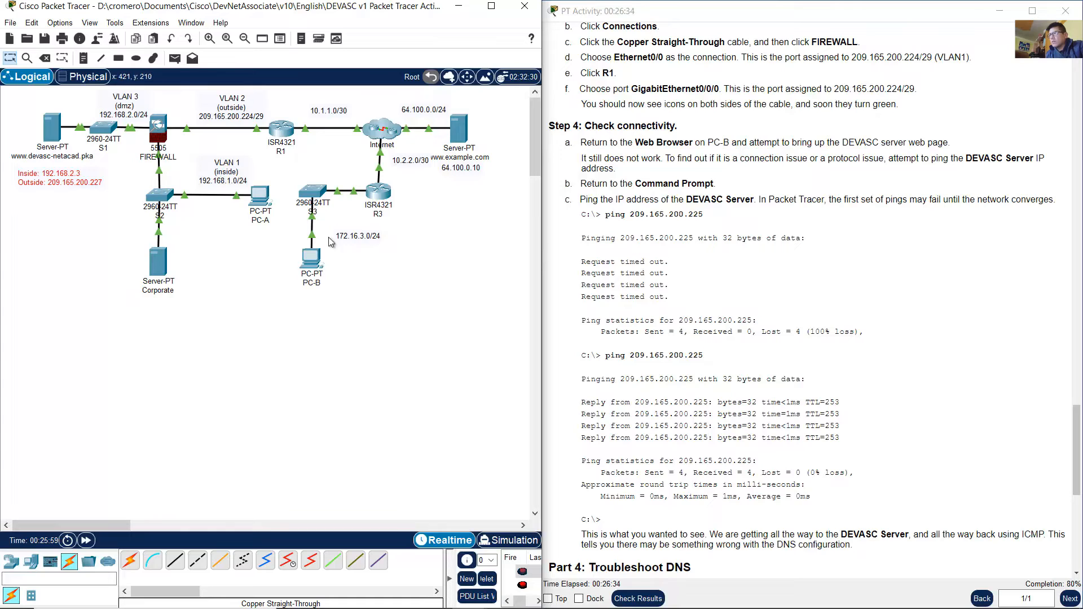
- Ping the DEVASC Server's outside address 209.165.200.227 from PC-B's Command Prompt, checking the address against the topology label
{"action": "left_click", "coordinate": [322, 272]}
{"action": "key", "text": "Up"}
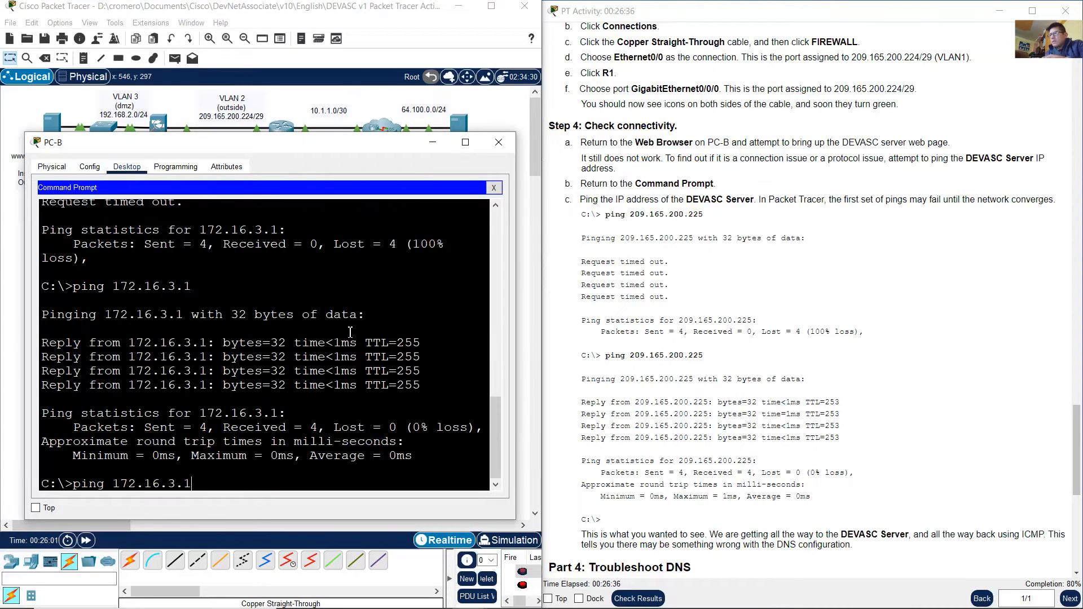
{"action": "key", "text": "BackSpace"}
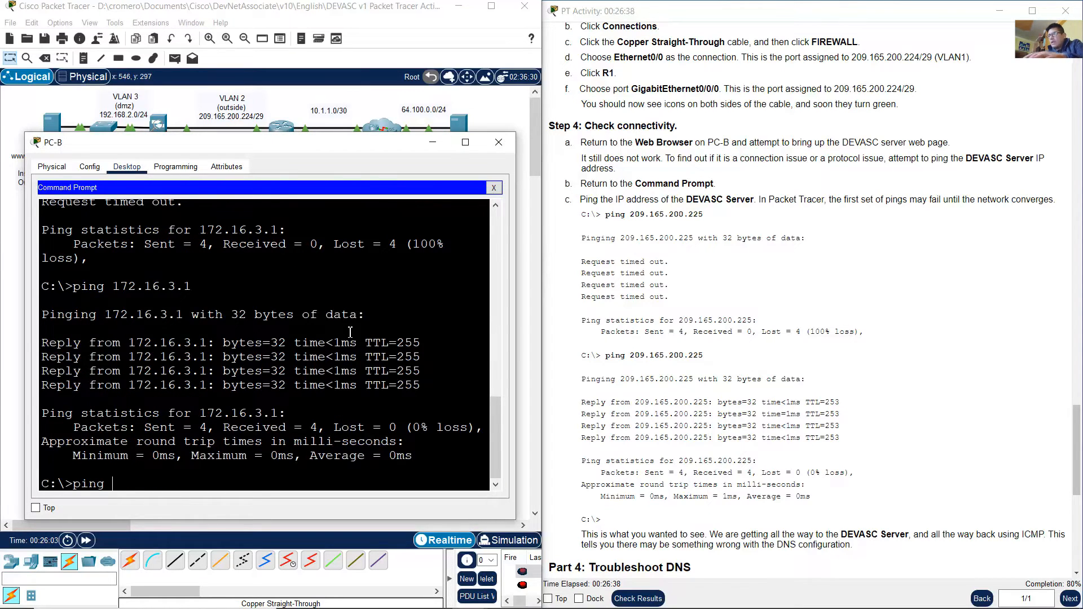
{"action": "type", "text": "209.165.200"}
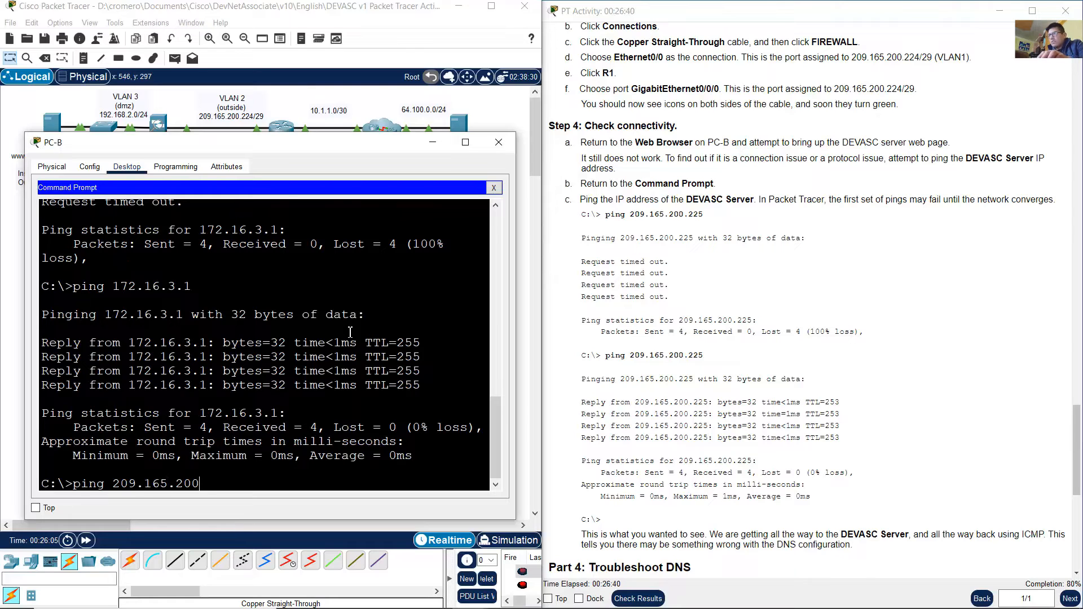
{"action": "type", "text": ".227"}
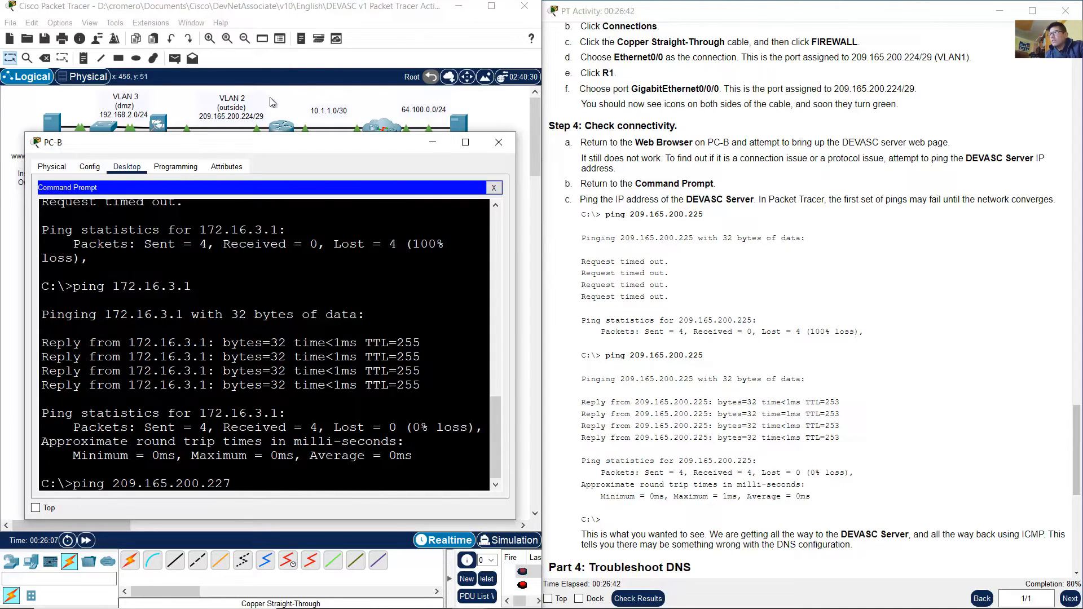
{"action": "left_click", "coordinate": [348, 12]}
{"action": "left_click_drag", "start_coordinate": [78, 188], "coordinate": [80, 195]}
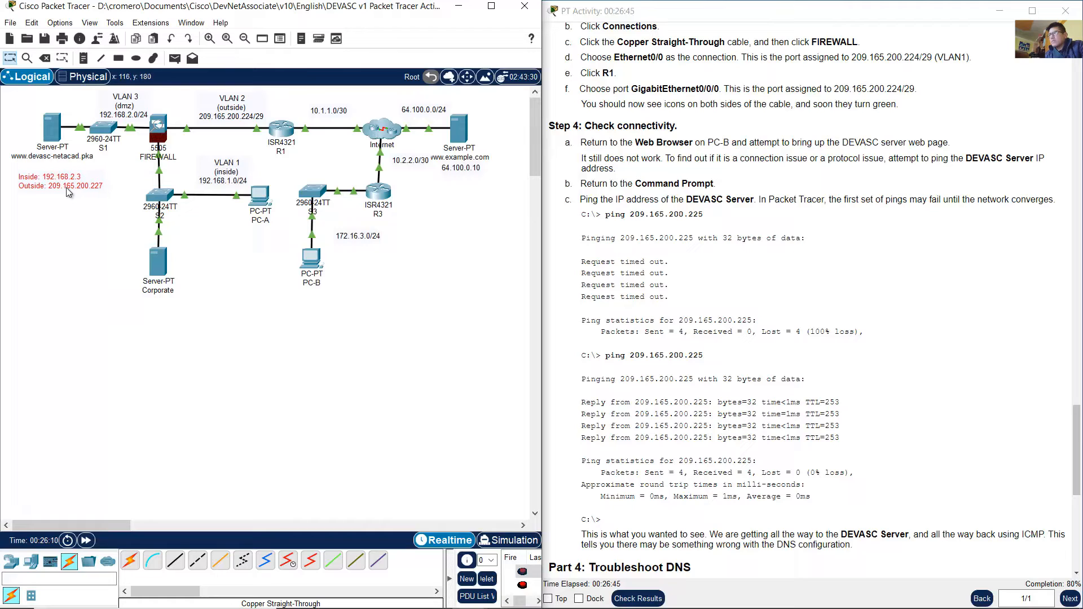
{"action": "left_click", "coordinate": [309, 261]}
{"action": "key", "text": "Return"}
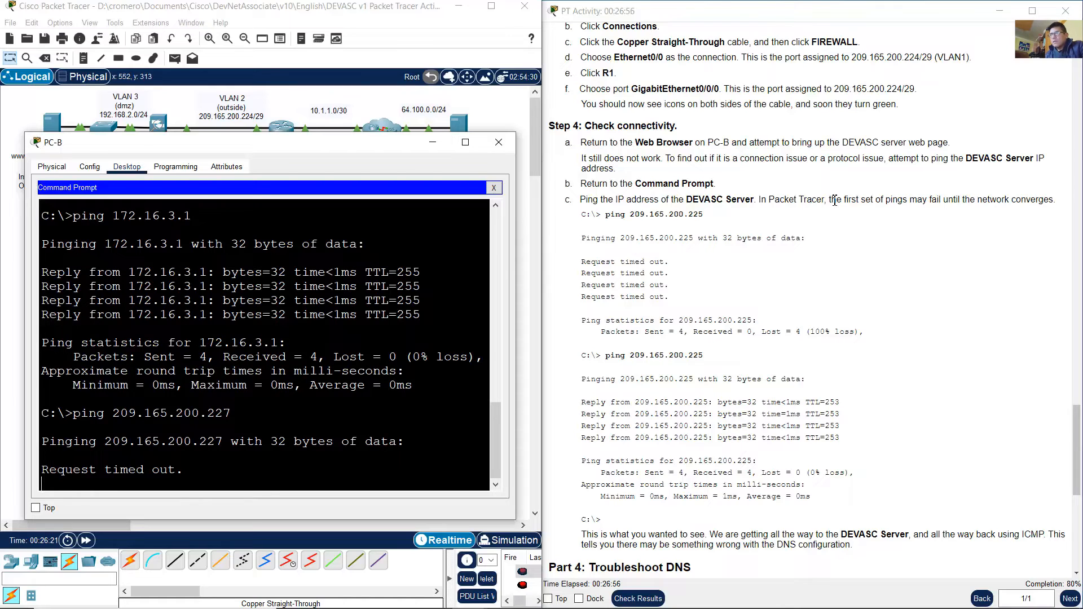
- Read the Step 4c note on network convergence and the two sample ping outputs below it
{"action": "left_click_drag", "start_coordinate": [834, 201], "coordinate": [1053, 203]}
{"action": "scroll", "coordinate": [884, 273], "scroll_direction": "down", "scroll_amount": 2}
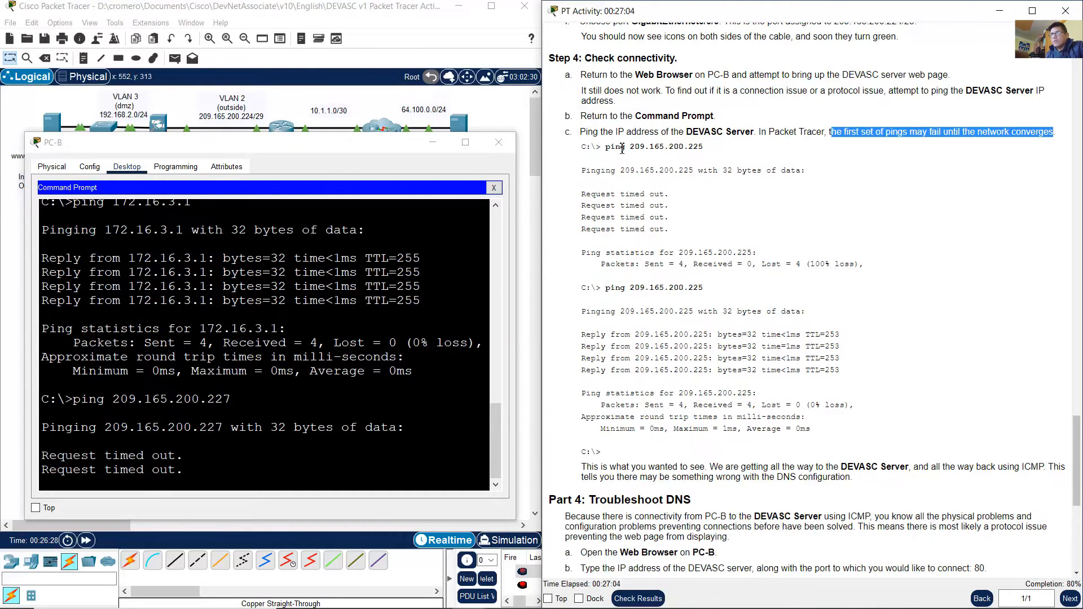
{"action": "left_click_drag", "start_coordinate": [622, 149], "coordinate": [676, 263]}
{"action": "left_click_drag", "start_coordinate": [665, 288], "coordinate": [750, 430]}
{"action": "scroll", "coordinate": [729, 333], "scroll_direction": "down", "scroll_amount": 10}
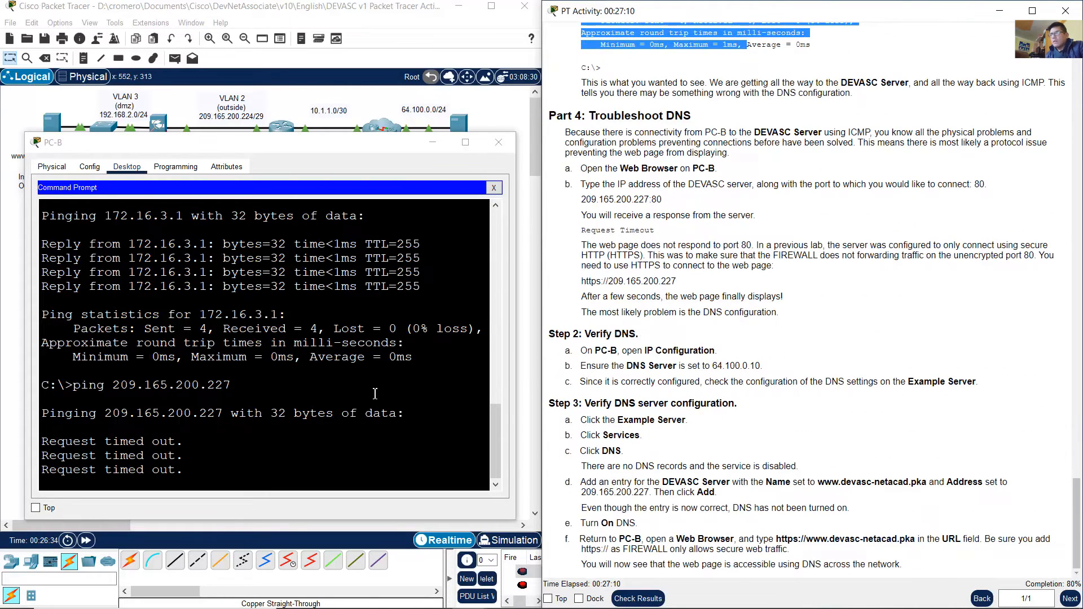
- Repeat the ping to 209.165.200.227 from PC-B two more times
{"action": "left_click", "coordinate": [356, 403]}
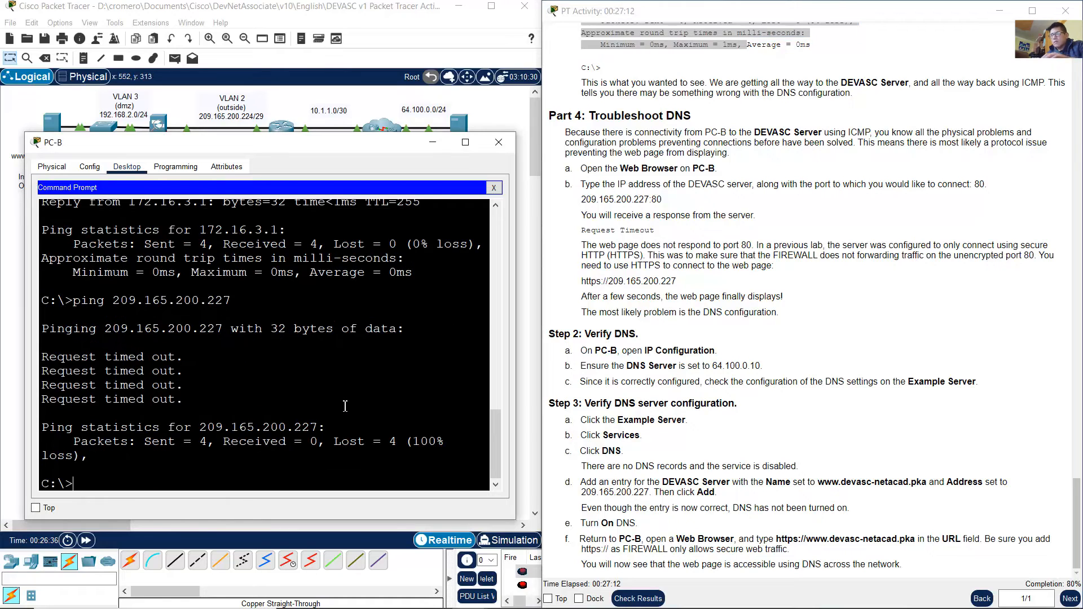
{"action": "key", "text": "Up"}
{"action": "key", "text": "Return"}
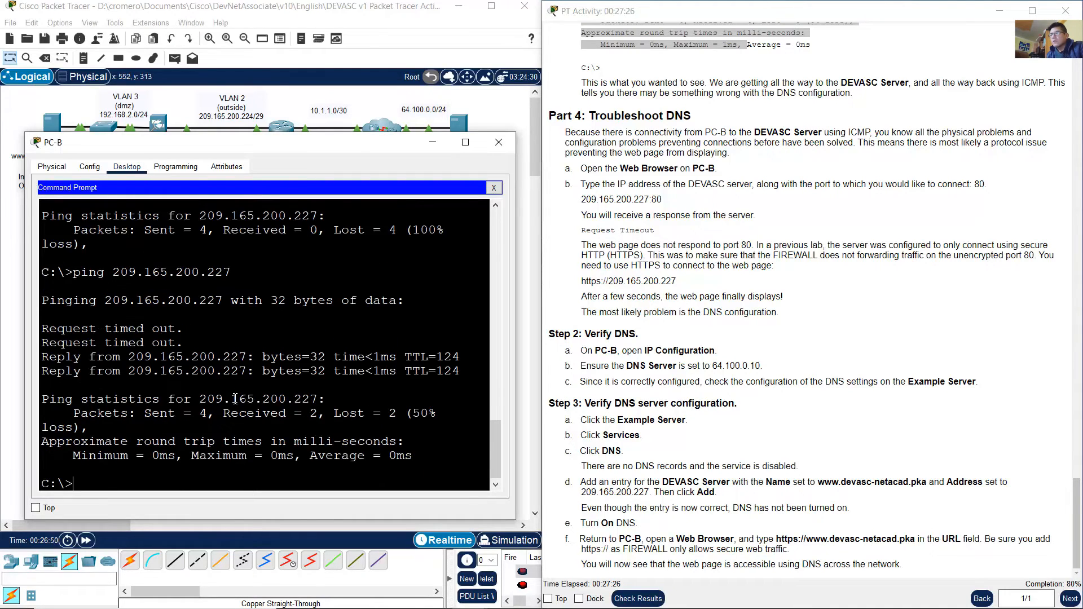
{"action": "key", "text": "Up"}
{"action": "key", "text": "Return"}
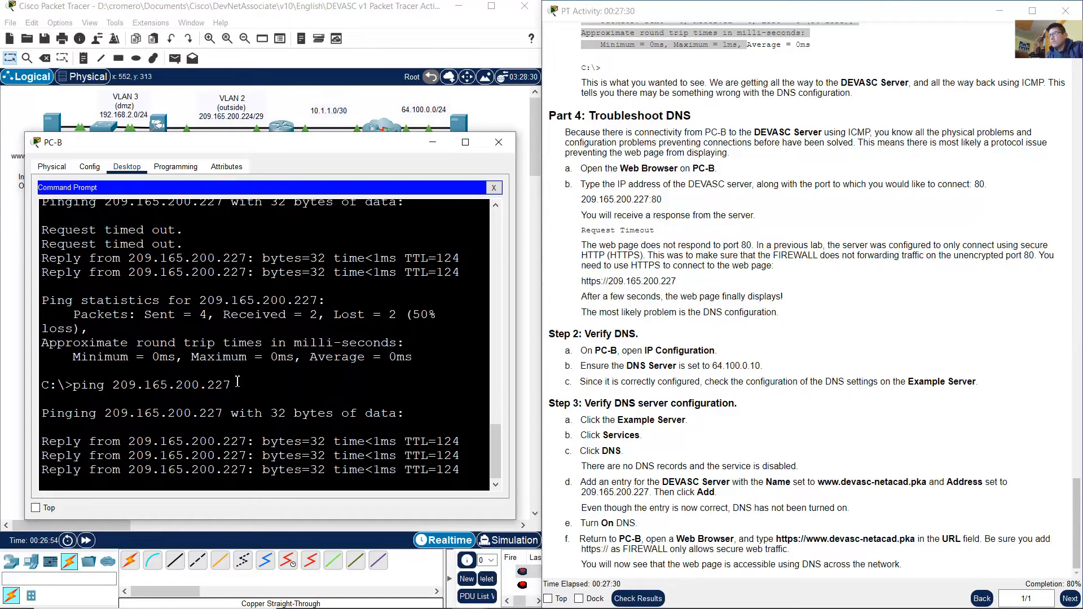
{"action": "left_click_drag", "start_coordinate": [140, 344], "coordinate": [194, 388]}
{"action": "left_click", "coordinate": [250, 390]}
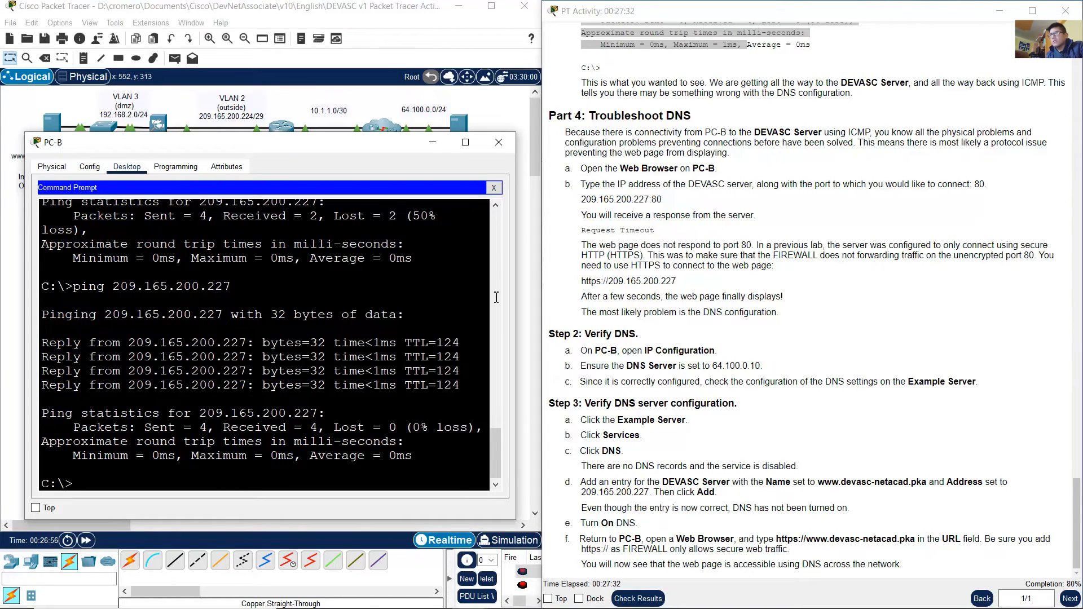
- Read the closing remark of Step 4 and the introduction to Part 4: Troubleshoot DNS
{"action": "left_click_drag", "start_coordinate": [587, 84], "coordinate": [844, 97]}
{"action": "left_click", "coordinate": [736, 120]}
{"action": "left_click_drag", "start_coordinate": [602, 118], "coordinate": [702, 121]}
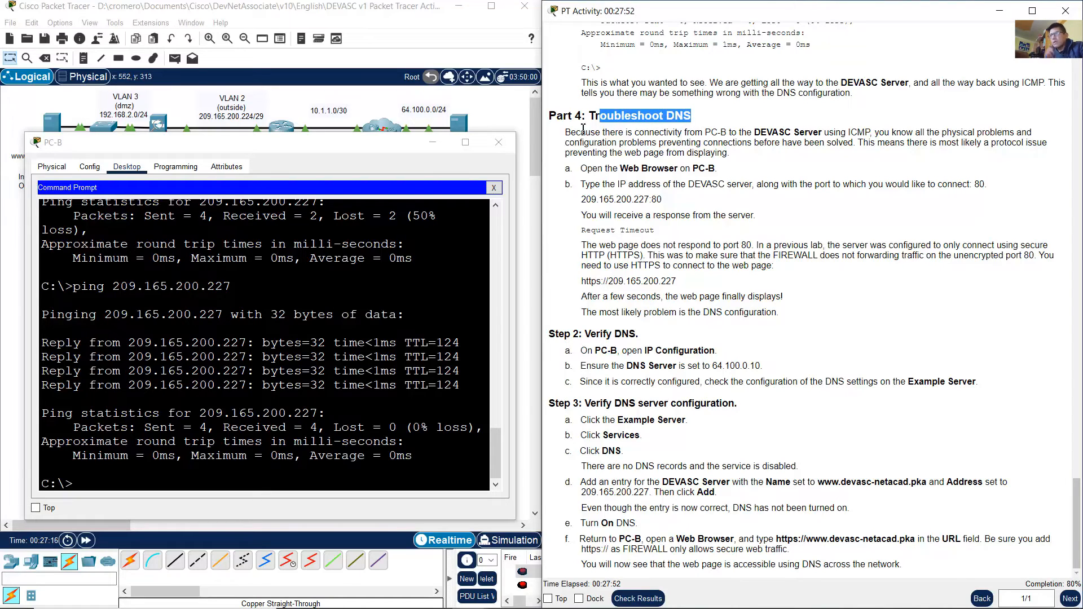
{"action": "left_click_drag", "start_coordinate": [576, 133], "coordinate": [874, 132]}
{"action": "left_click_drag", "start_coordinate": [875, 132], "coordinate": [738, 154]}
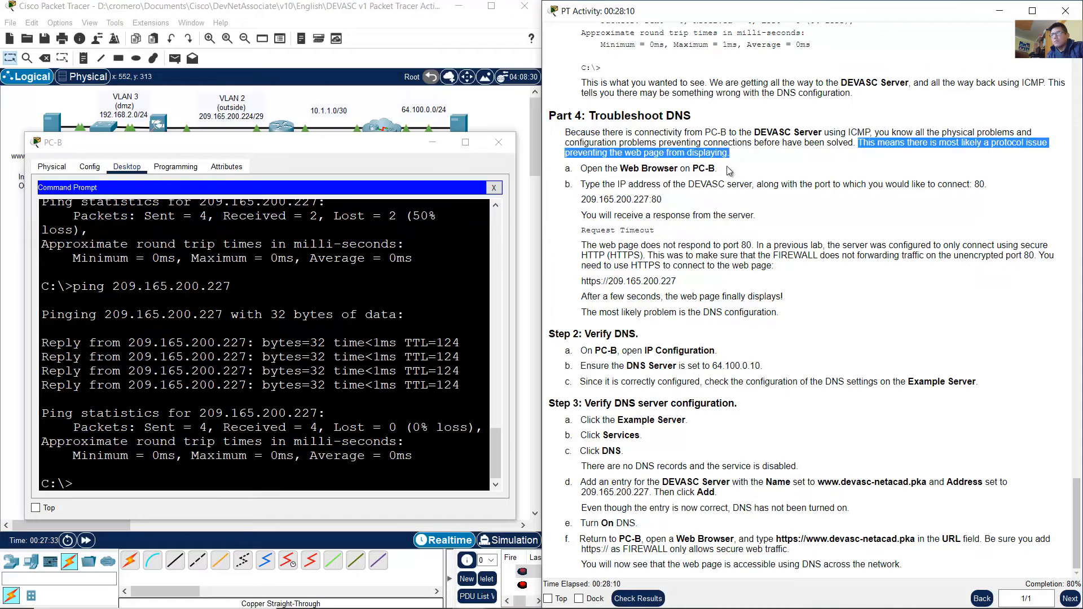
- Read Part 4 steps a and b on opening the DEVASC server by IP address and port 80
{"action": "left_click", "coordinate": [719, 189]}
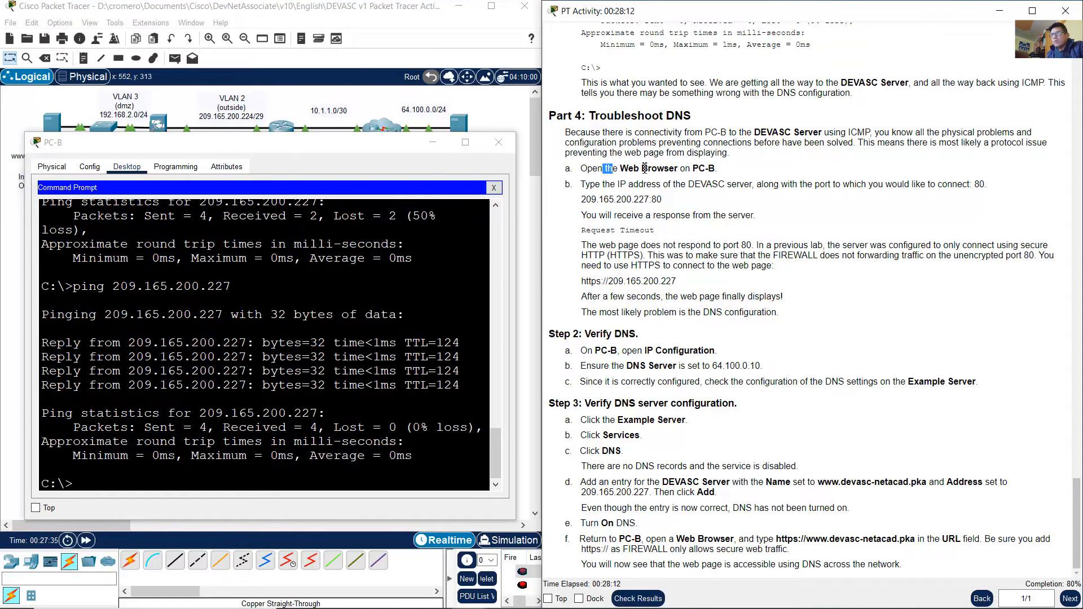
{"action": "left_click_drag", "start_coordinate": [604, 168], "coordinate": [728, 171]}
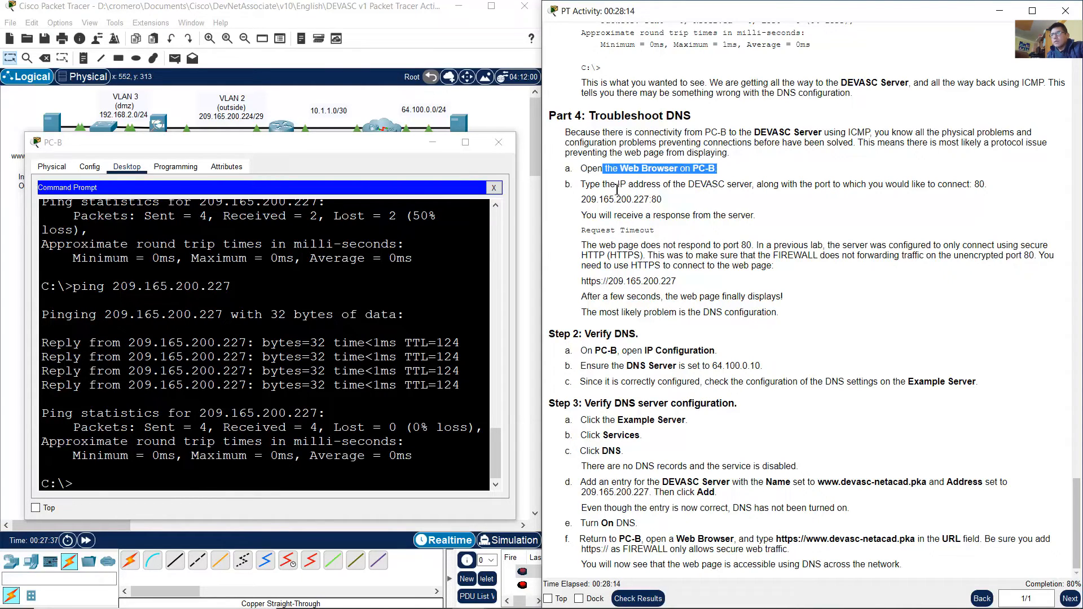
{"action": "left_click_drag", "start_coordinate": [591, 187], "coordinate": [852, 188]}
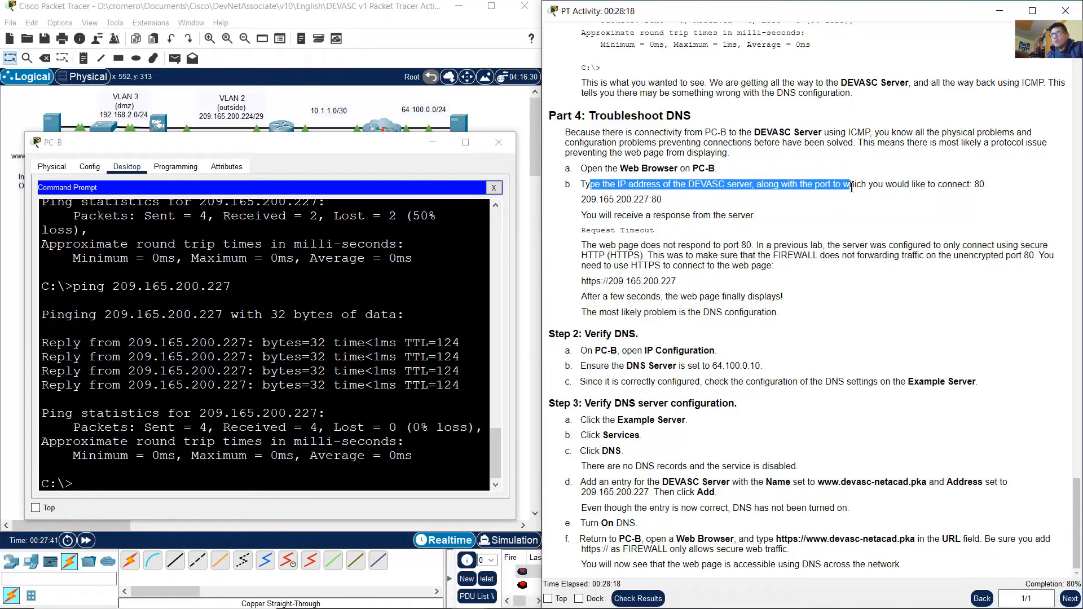
{"action": "left_click", "coordinate": [805, 202]}
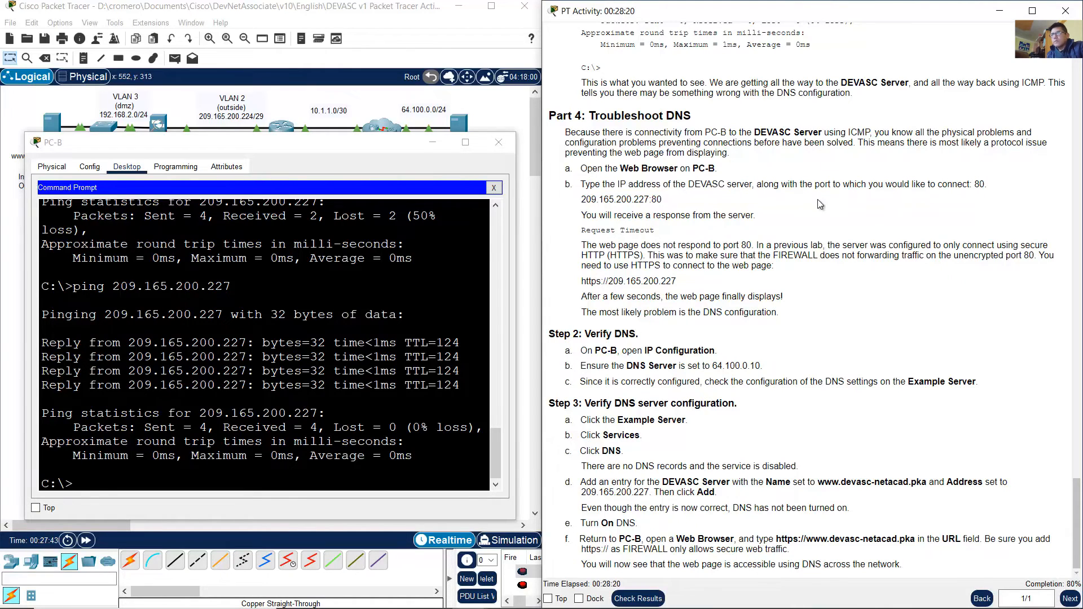
{"action": "left_click_drag", "start_coordinate": [584, 200], "coordinate": [664, 202]}
- Close PC-B's Command Prompt and request 209.165.200.227:80 in its Web Browser
{"action": "left_click", "coordinate": [496, 195]}
{"action": "left_click", "coordinate": [495, 192]}
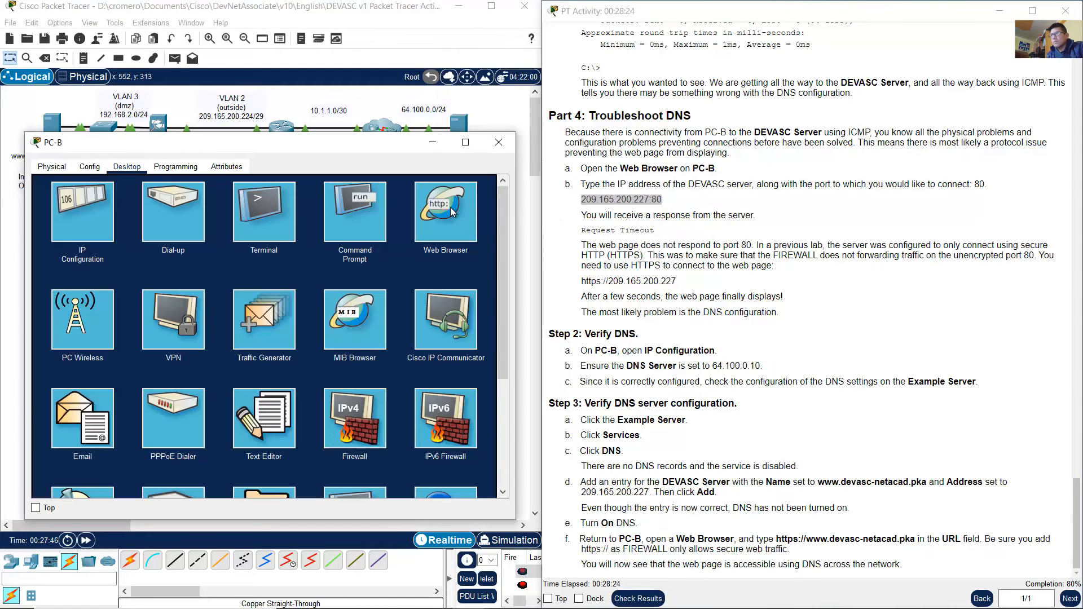
{"action": "left_click", "coordinate": [449, 214]}
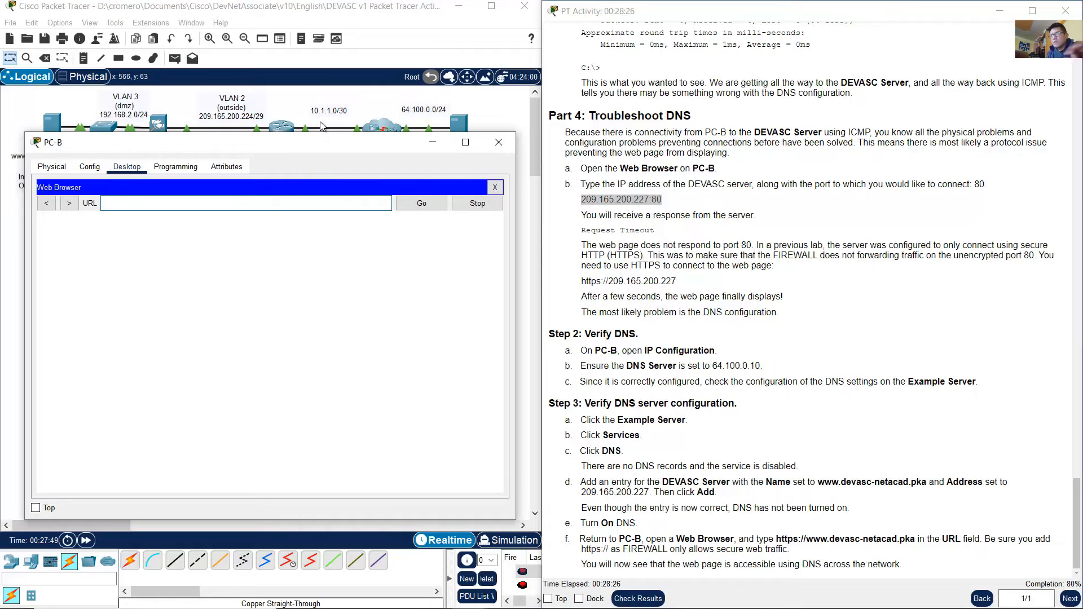
{"action": "type", "text": "209.165.200.227"}
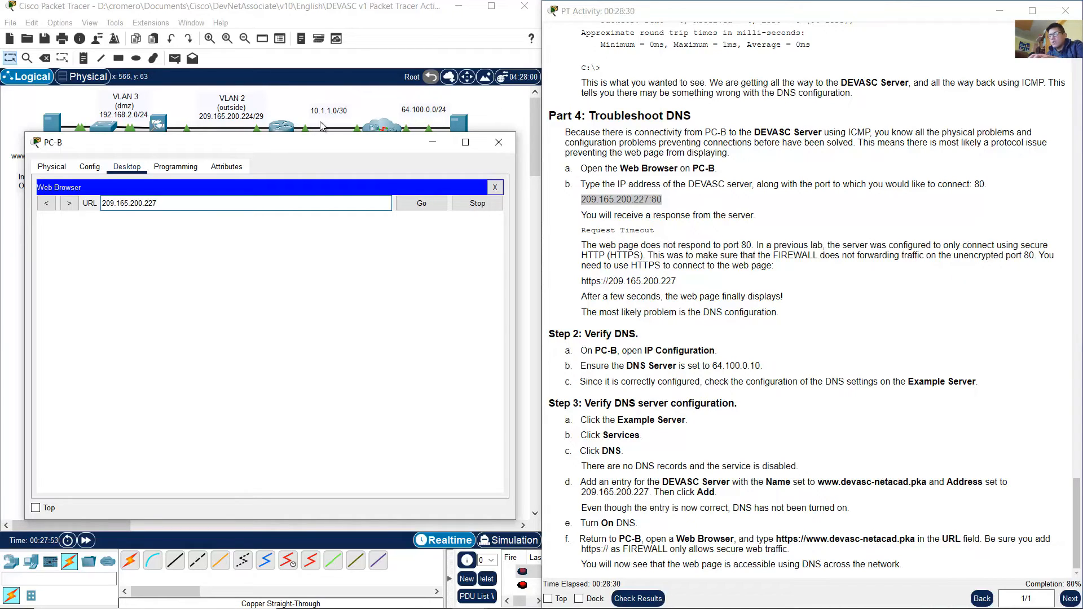
{"action": "type", "text": ":80"}
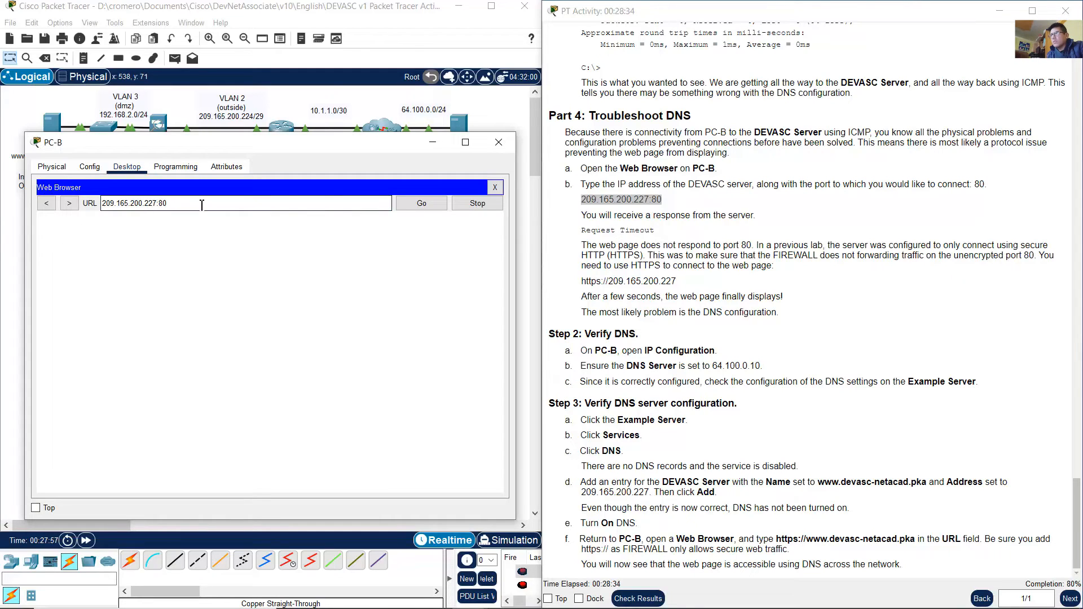
{"action": "left_click", "coordinate": [421, 208]}
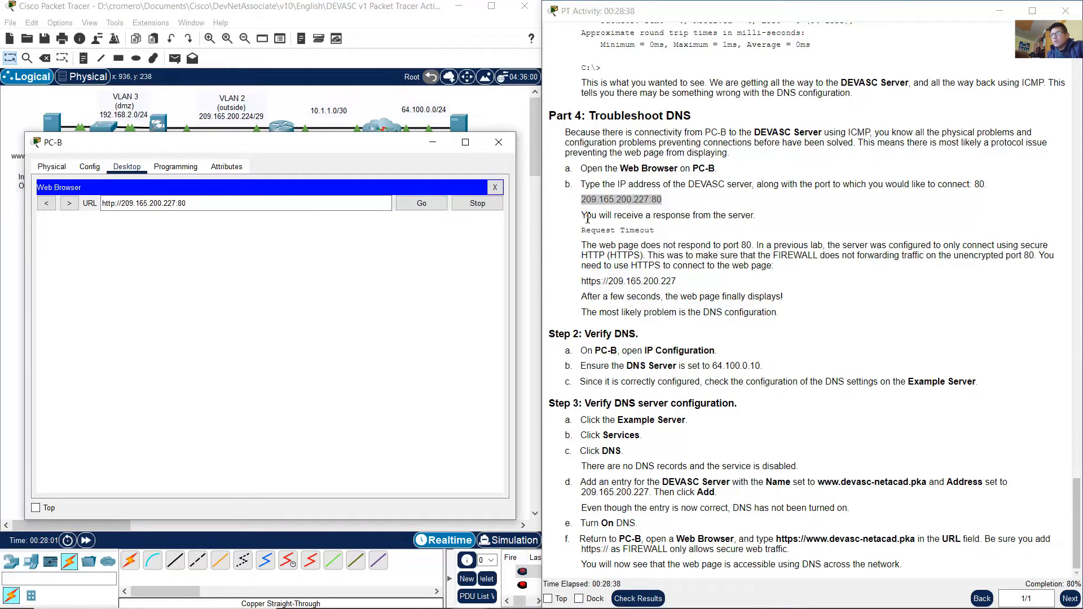
- Compare the browser's response with the one expected in step b and read the explanation of port 80 and HTTPS
{"action": "left_click_drag", "start_coordinate": [588, 218], "coordinate": [761, 218]}
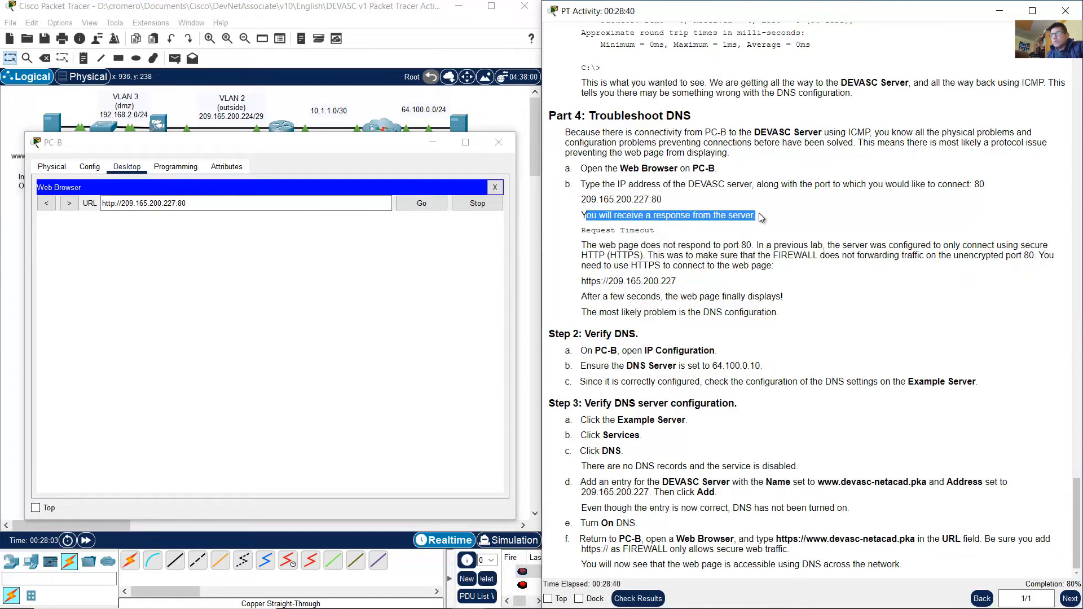
{"action": "left_click_drag", "start_coordinate": [591, 231], "coordinate": [661, 232]}
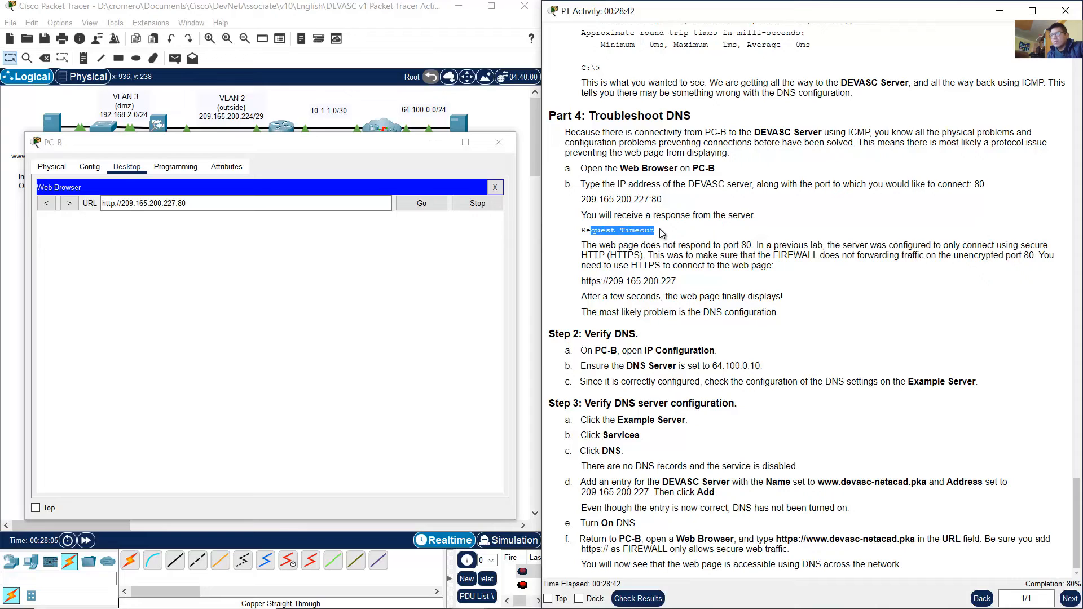
{"action": "left_click", "coordinate": [323, 255]}
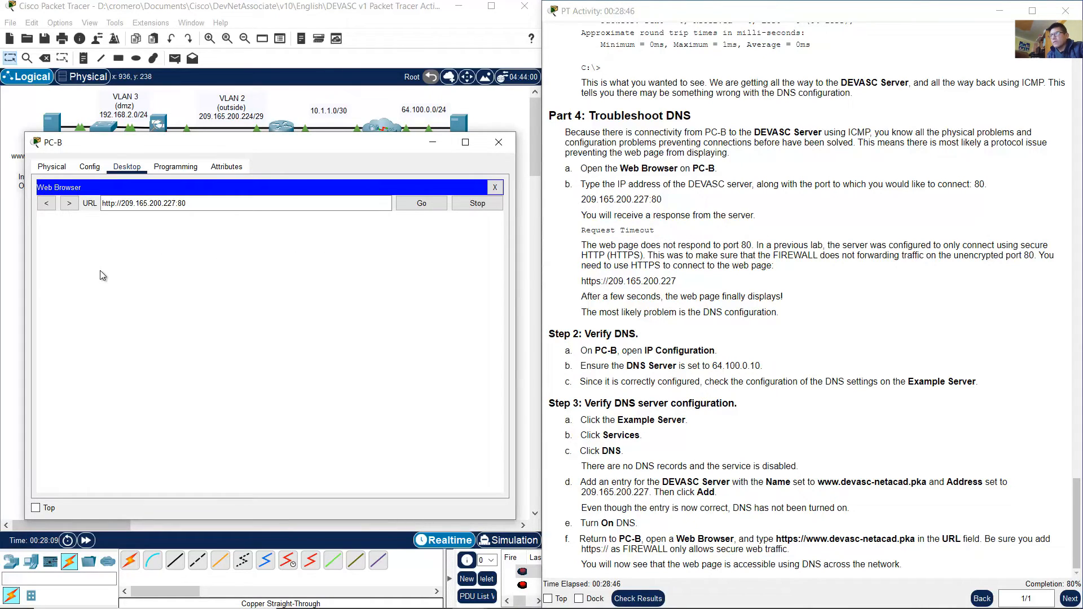
{"action": "left_click_drag", "start_coordinate": [41, 221], "coordinate": [102, 223]}
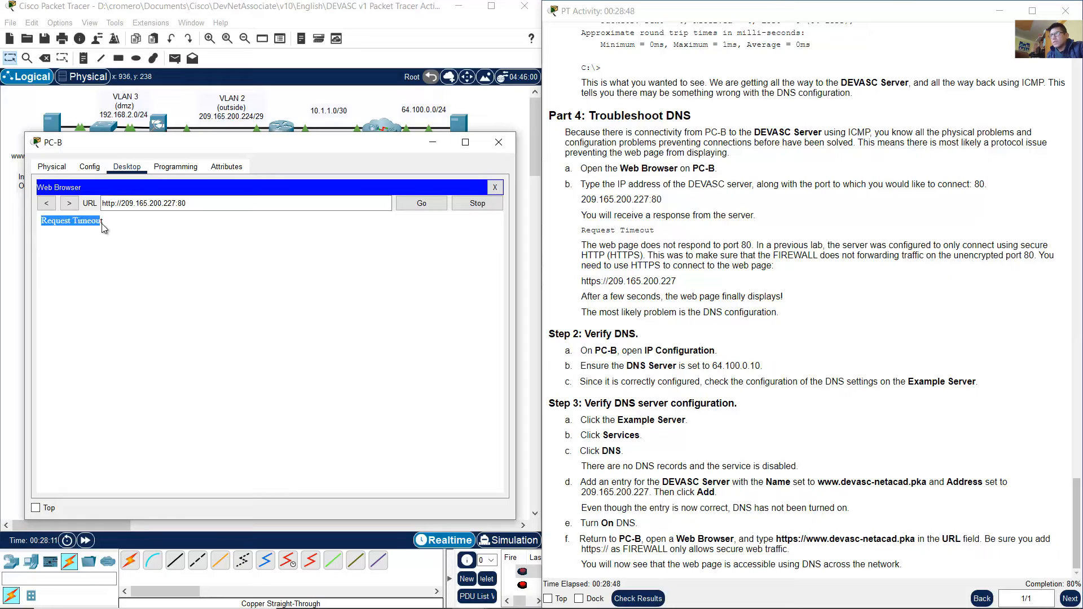
{"action": "left_click", "coordinate": [593, 278]}
{"action": "left_click_drag", "start_coordinate": [582, 246], "coordinate": [1045, 246]}
{"action": "left_click", "coordinate": [770, 248]}
{"action": "left_click", "coordinate": [736, 255]}
{"action": "left_click_drag", "start_coordinate": [758, 247], "coordinate": [782, 270]}
{"action": "left_click", "coordinate": [115, 205]}
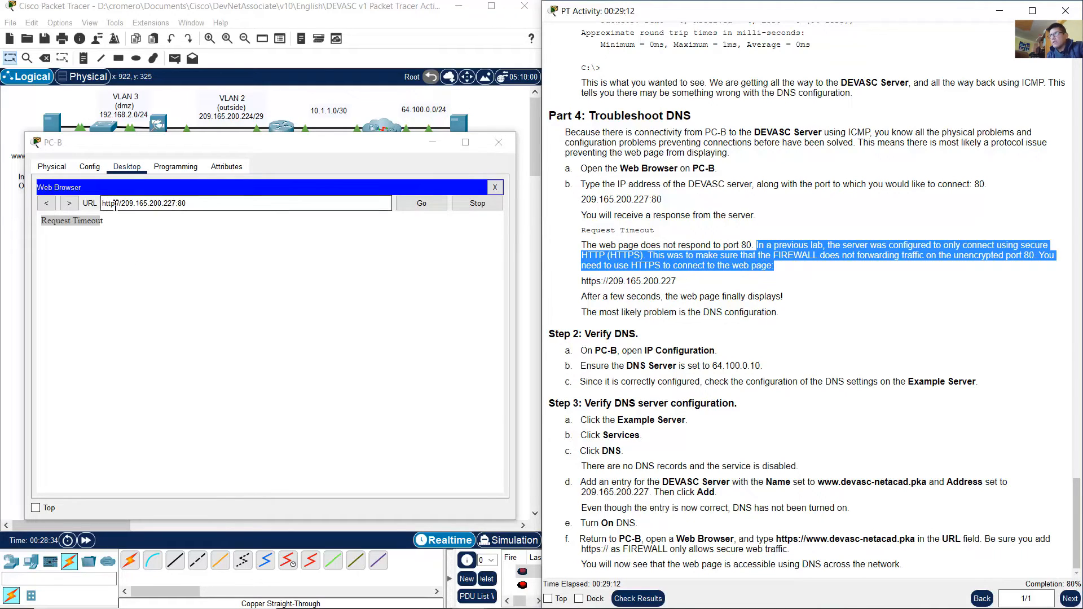
{"action": "type", "text": "s"}
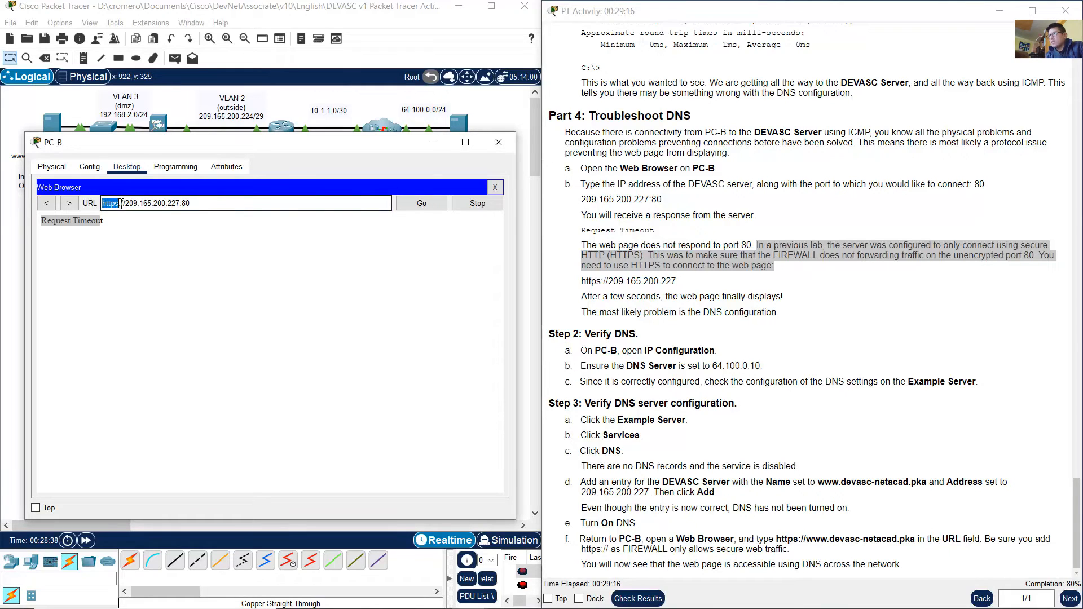
{"action": "left_click_drag", "start_coordinate": [129, 204], "coordinate": [187, 203]}
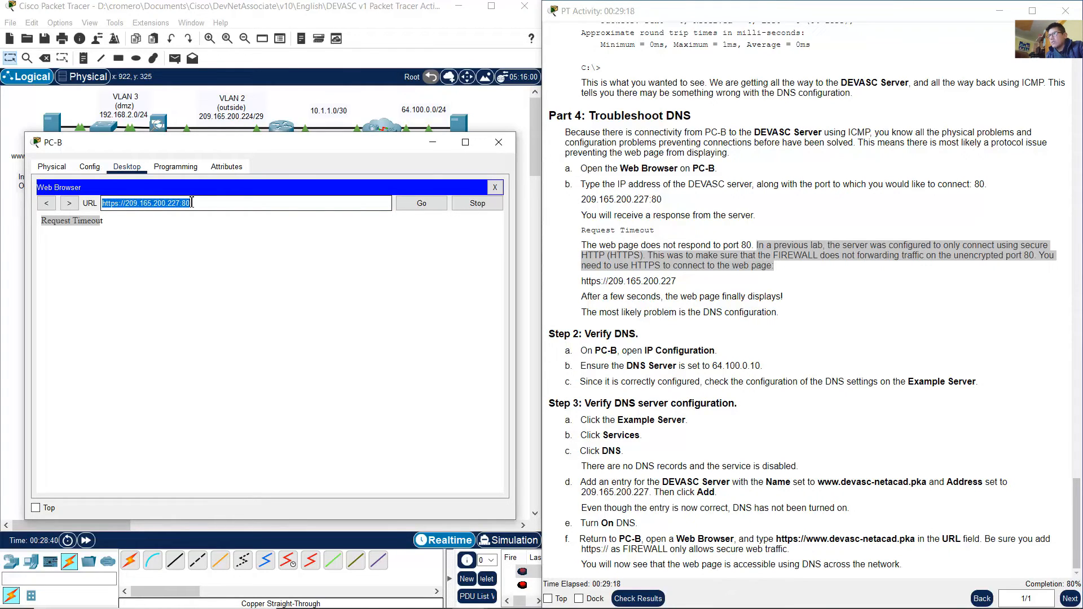
{"action": "left_click", "coordinate": [198, 203]}
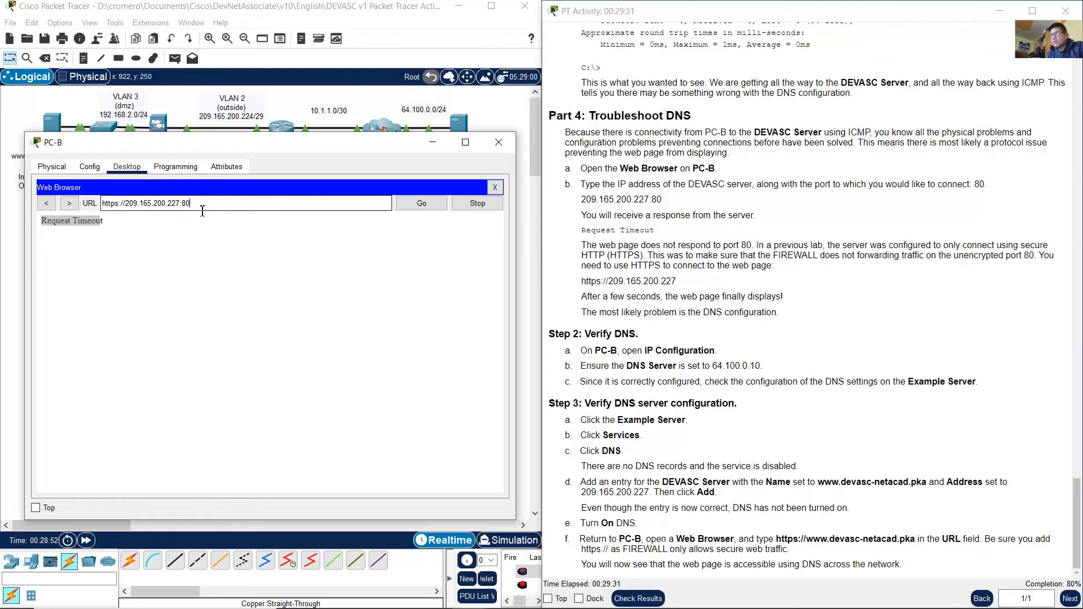
{"action": "key", "text": "BackSpace"}
{"action": "key", "text": "BackSpace"}
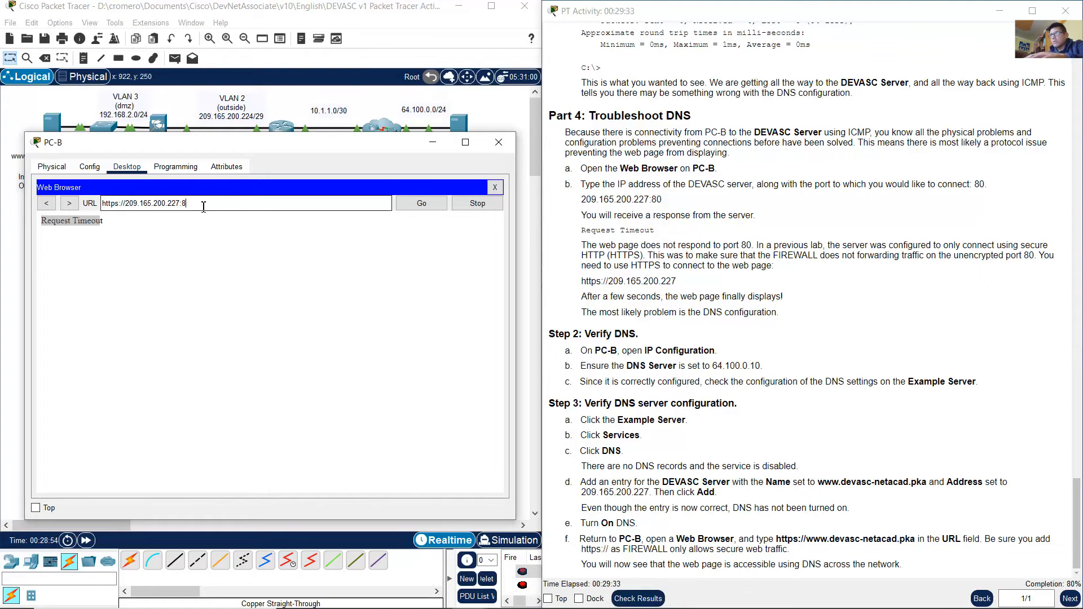
{"action": "type", "text": "443"}
{"action": "left_click", "coordinate": [408, 204]}
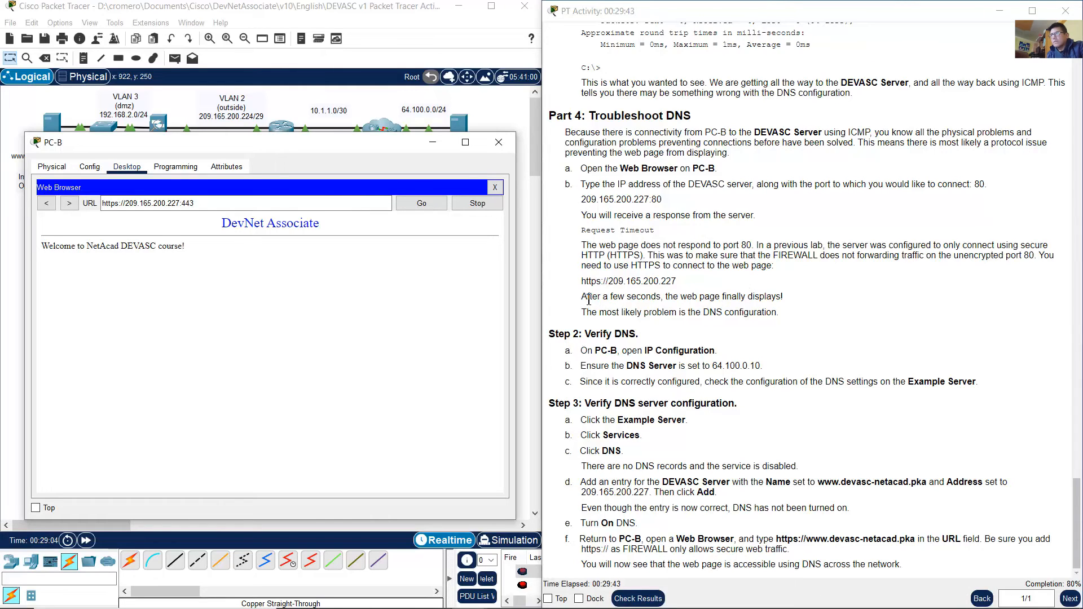
{"action": "left_click_drag", "start_coordinate": [241, 226], "coordinate": [459, 297]}
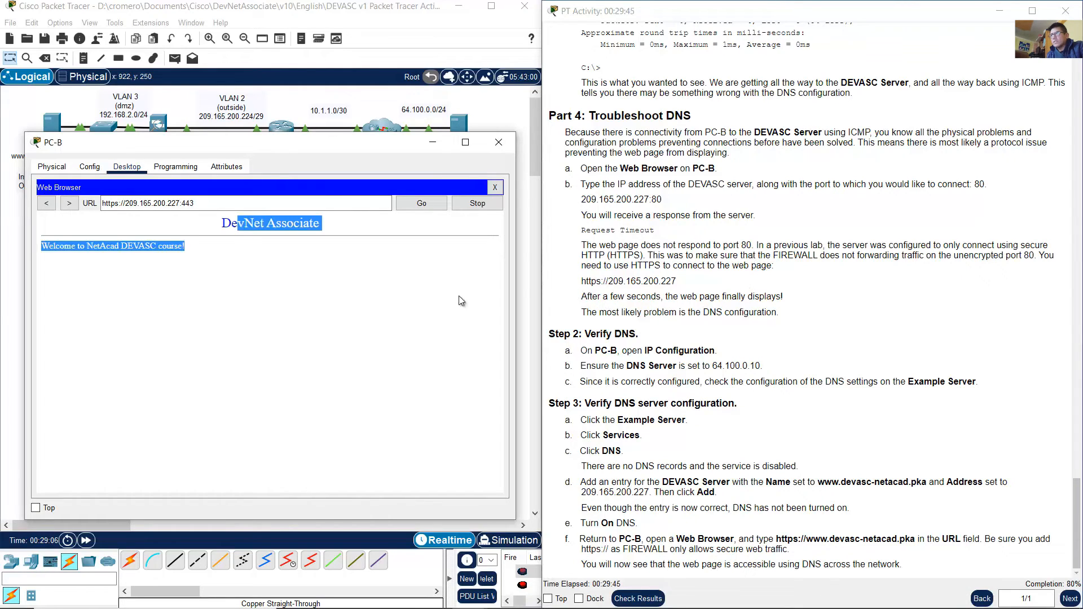
{"action": "left_click", "coordinate": [433, 298]}
{"action": "left_click_drag", "start_coordinate": [667, 296], "coordinate": [791, 304]}
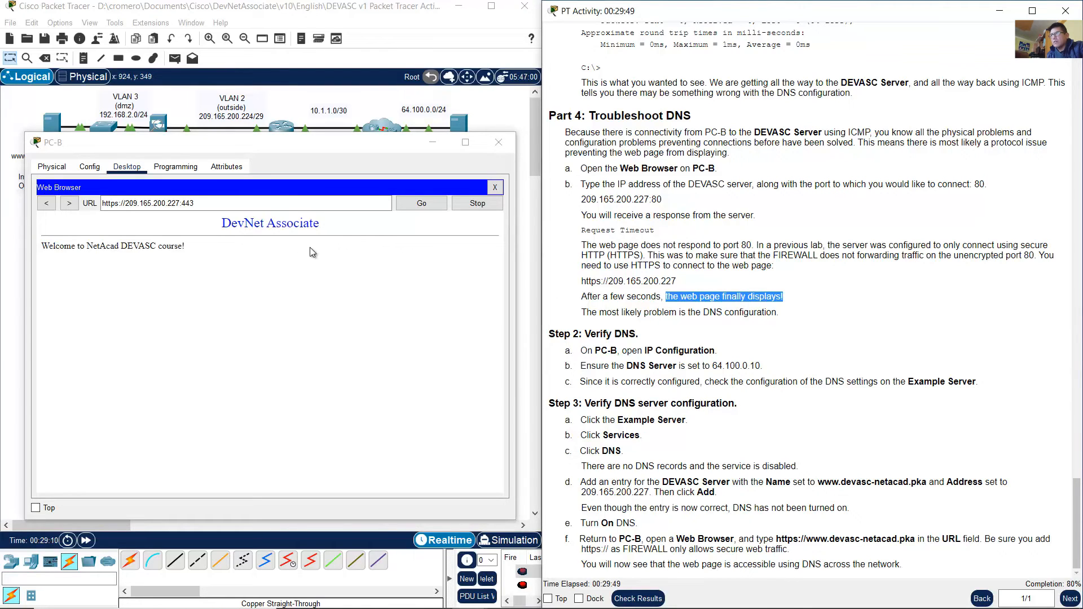
{"action": "left_click", "coordinate": [212, 206]}
{"action": "key", "text": "BackSpace"}
{"action": "key", "text": "BackSpace"}
{"action": "key", "text": "BackSpace"}
{"action": "key", "text": "BackSpace"}
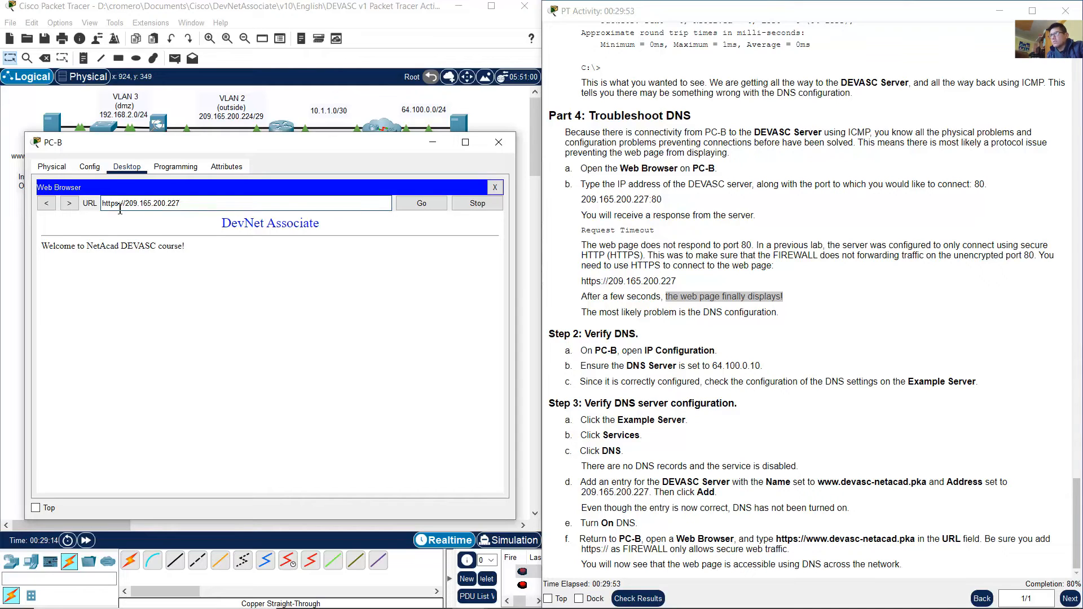
{"action": "left_click_drag", "start_coordinate": [119, 204], "coordinate": [103, 207]}
{"action": "left_click", "coordinate": [421, 204]}
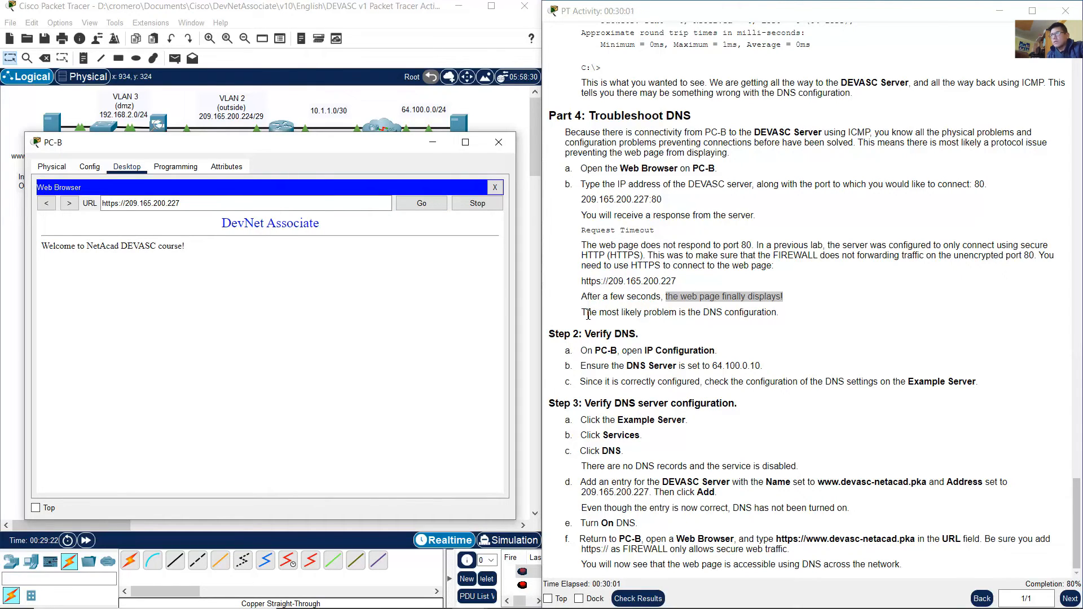
- Read the remark on the most likely problem that closes the web access test, relating it to the IP-based URL
{"action": "left_click_drag", "start_coordinate": [588, 314], "coordinate": [771, 317]}
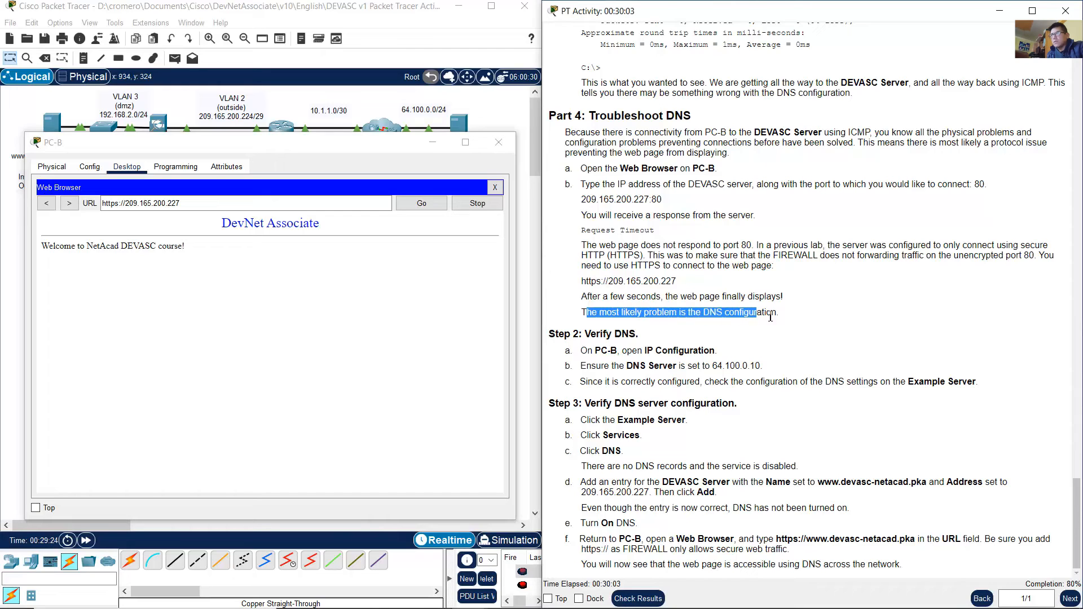
{"action": "left_click", "coordinate": [845, 338]}
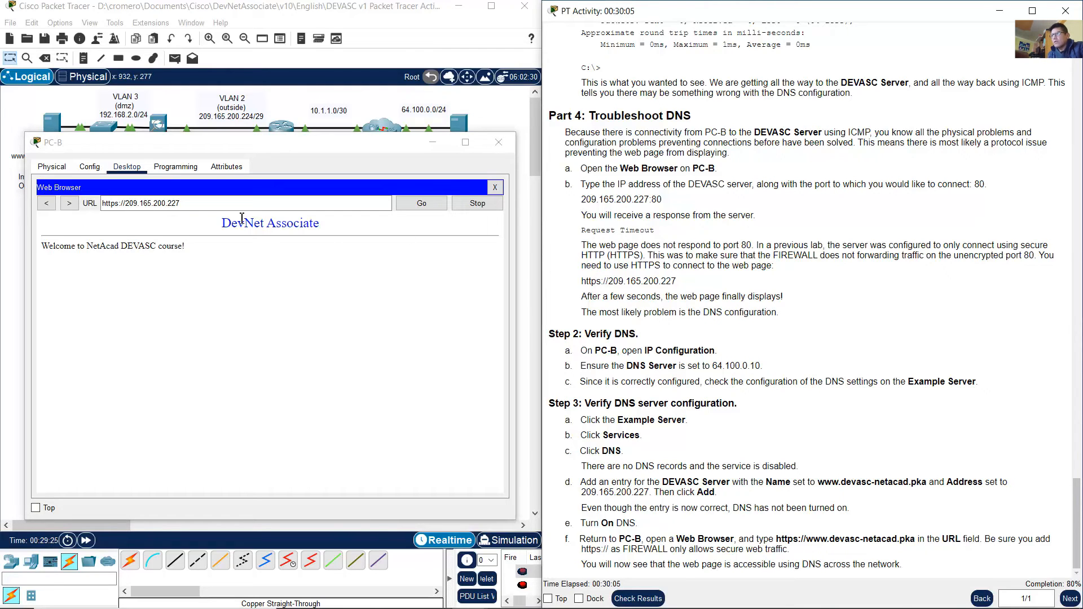
{"action": "left_click", "coordinate": [198, 209]}
{"action": "left_click_drag", "start_coordinate": [197, 209], "coordinate": [88, 207]}
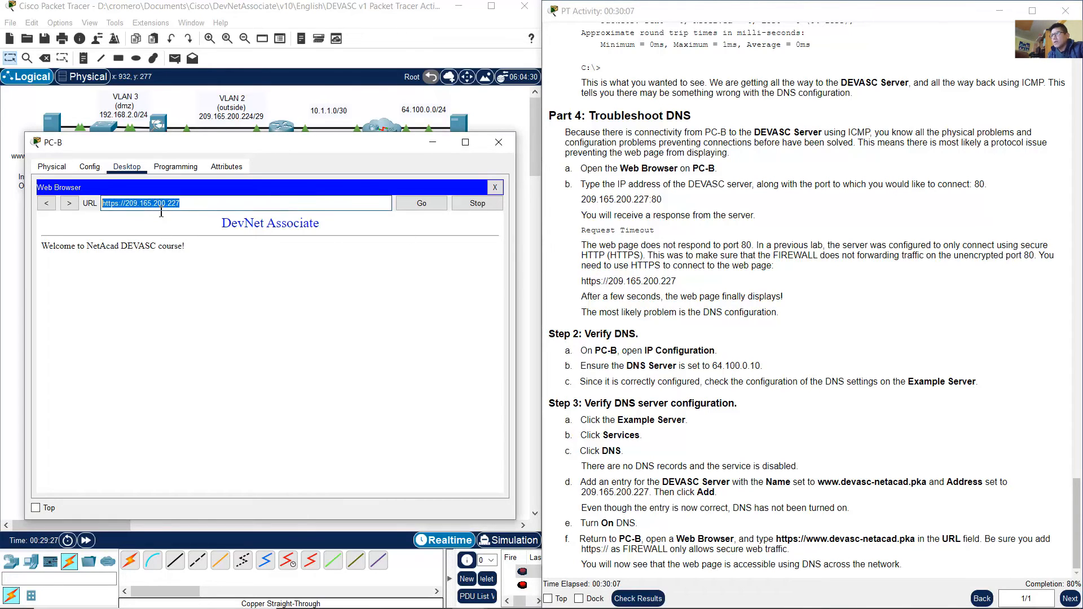
{"action": "left_click", "coordinate": [697, 318]}
{"action": "left_click_drag", "start_coordinate": [704, 315], "coordinate": [730, 315]}
{"action": "left_click", "coordinate": [829, 325]}
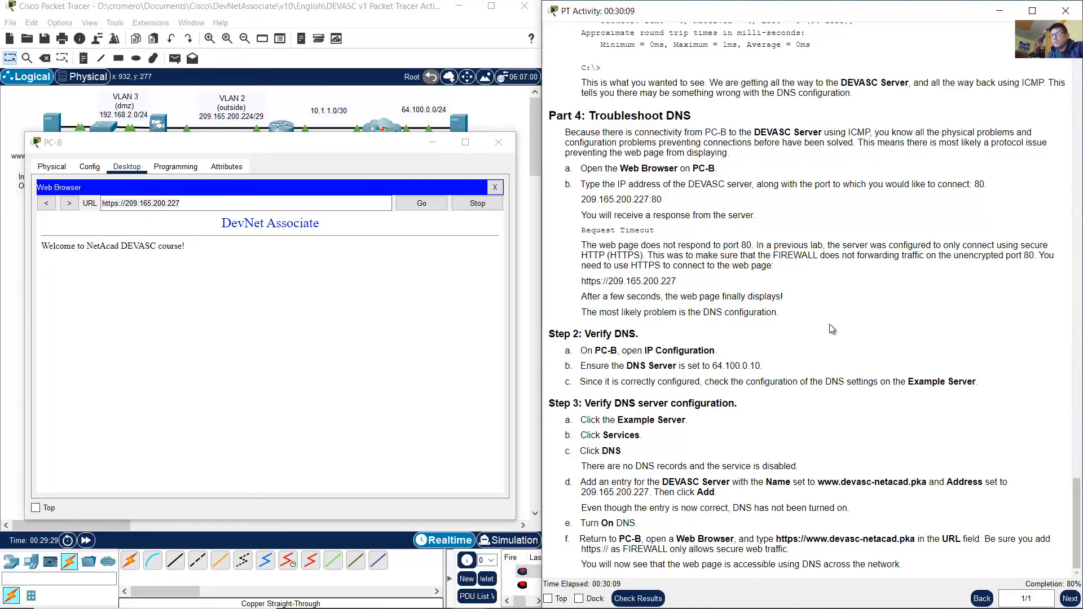
- Open PC-B's IP Configuration and check its DNS Server address against the 64.100.0.10 required in Step 2
{"action": "left_click_drag", "start_coordinate": [597, 334], "coordinate": [725, 355]}
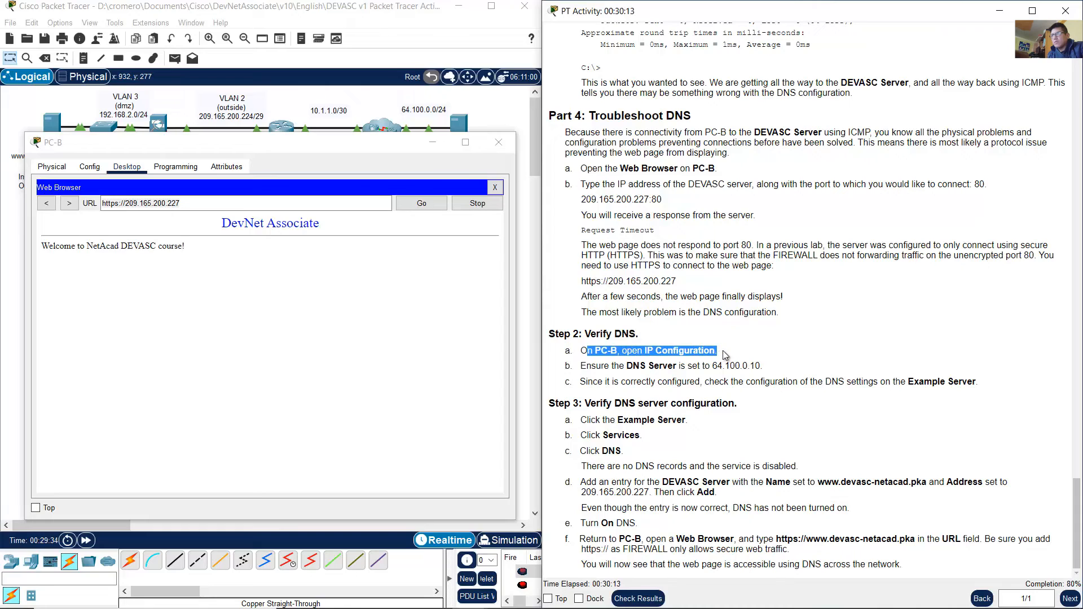
{"action": "left_click", "coordinate": [495, 187]}
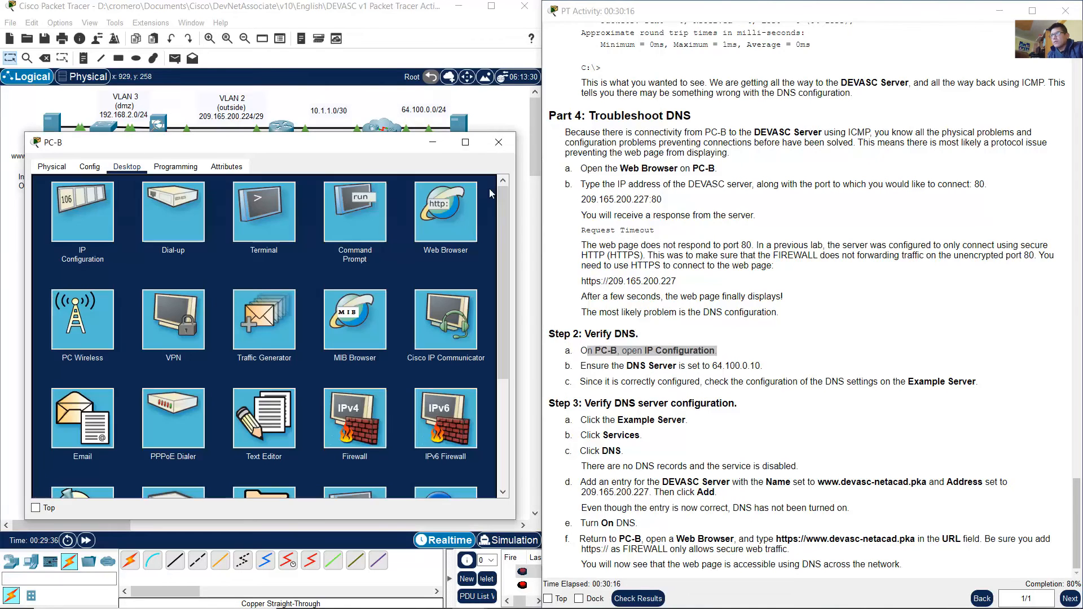
{"action": "left_click", "coordinate": [70, 222]}
{"action": "left_click_drag", "start_coordinate": [248, 299], "coordinate": [183, 303]}
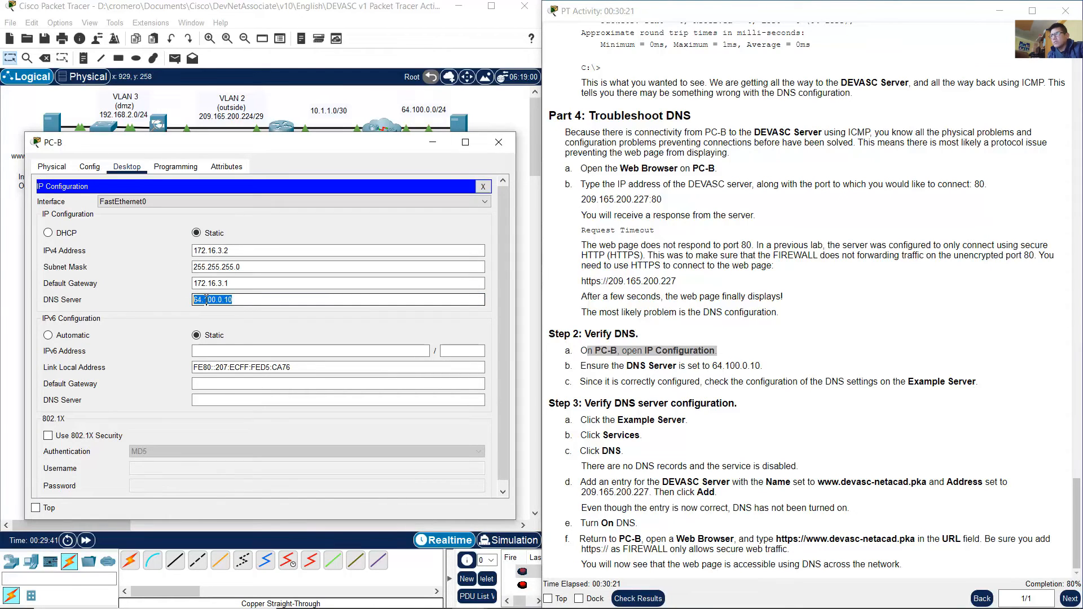
{"action": "left_click_drag", "start_coordinate": [713, 367], "coordinate": [770, 370]}
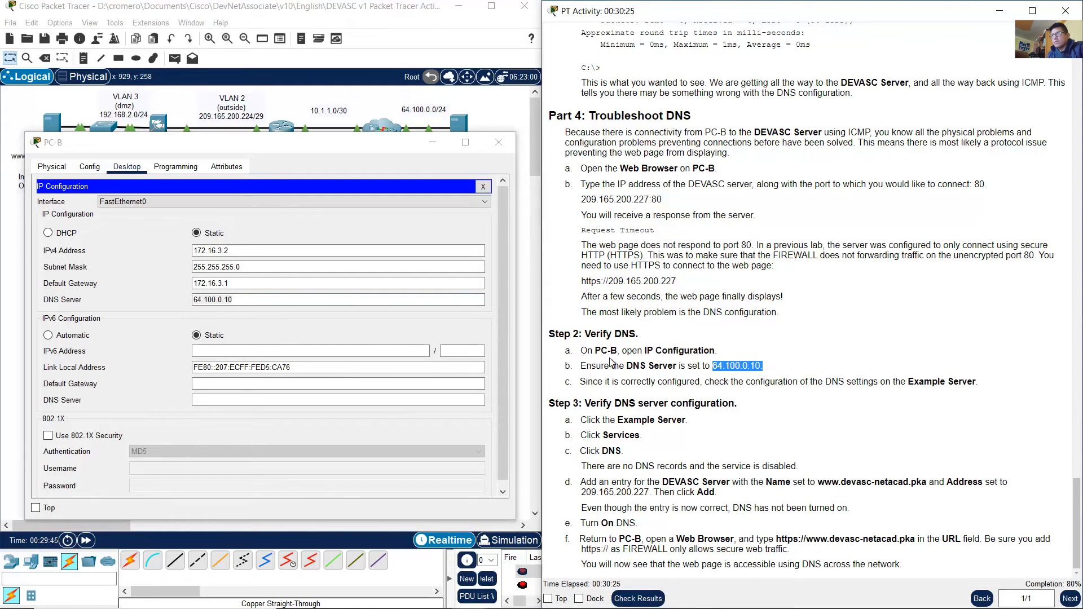
{"action": "left_click_drag", "start_coordinate": [628, 367], "coordinate": [676, 368]}
{"action": "left_click", "coordinate": [813, 365]}
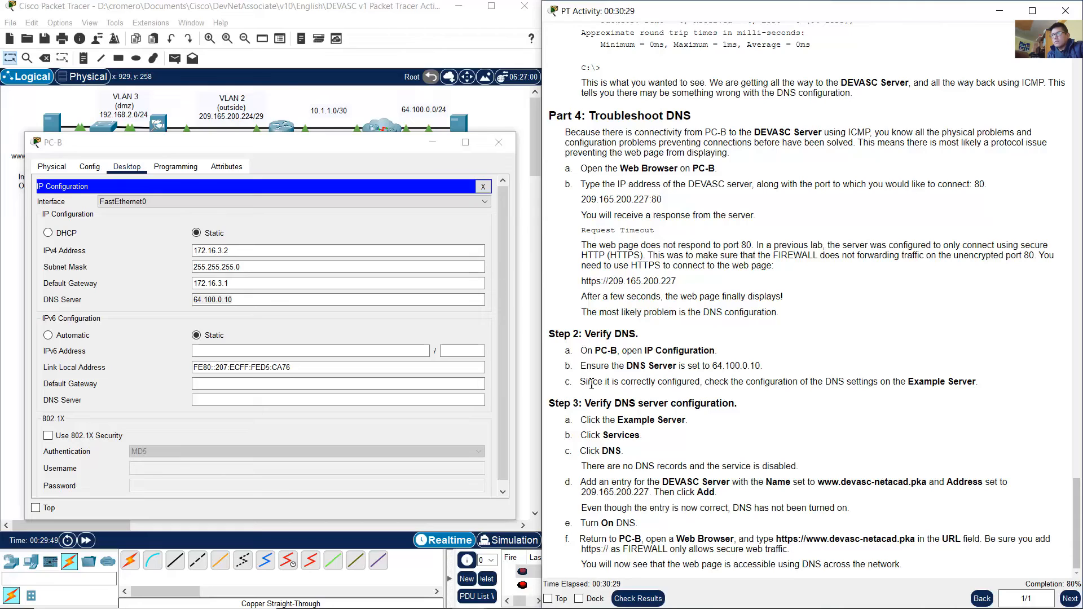
{"action": "left_click_drag", "start_coordinate": [580, 383], "coordinate": [952, 382]}
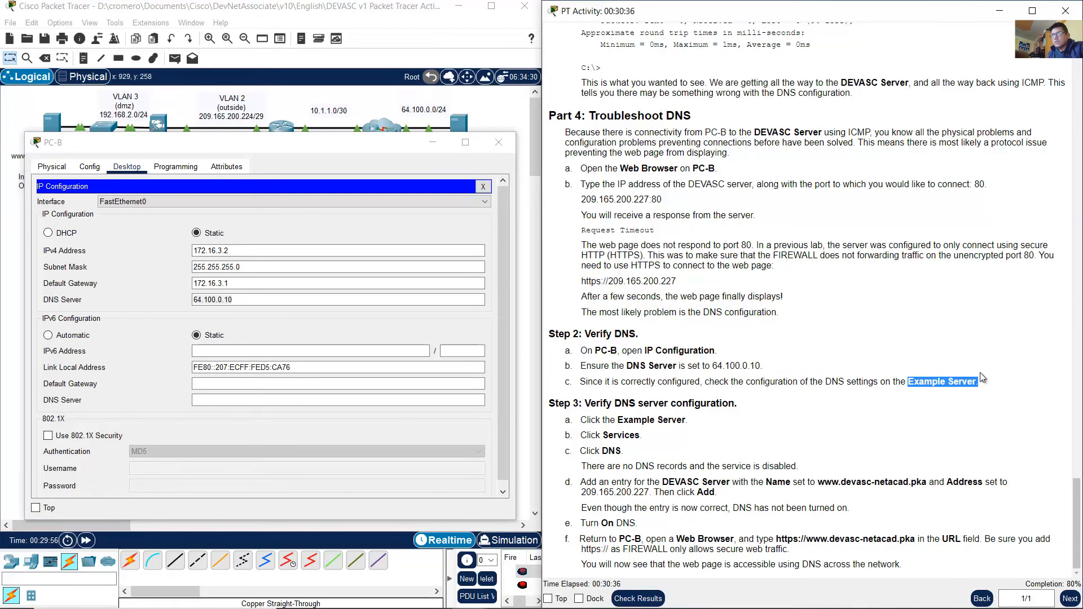
{"action": "left_click", "coordinate": [499, 142]}
{"action": "left_click", "coordinate": [474, 196]}
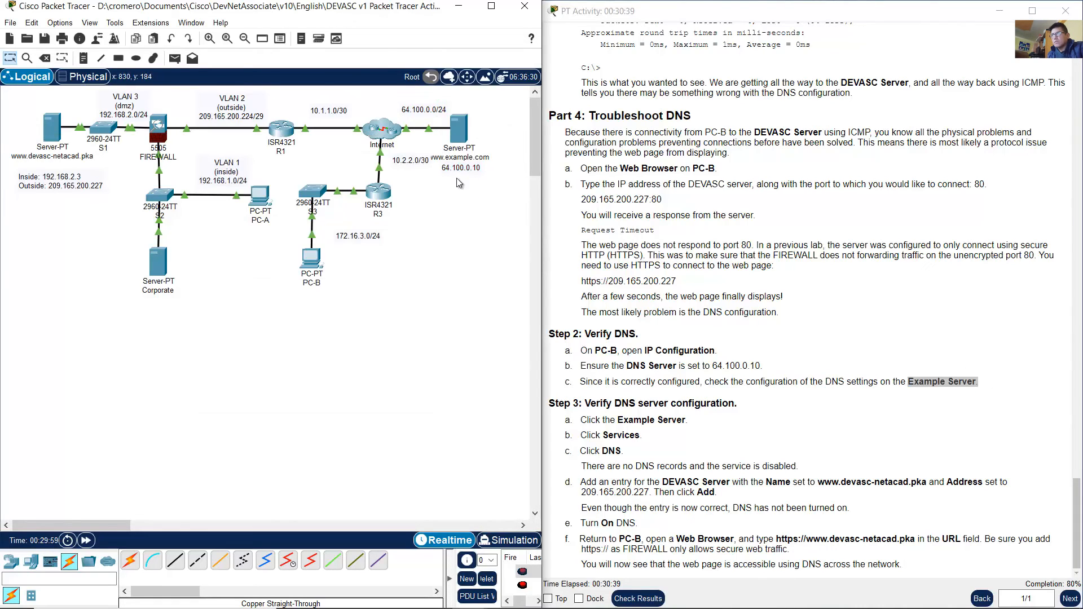
{"action": "mouse_move", "coordinate": [448, 169]}
{"action": "left_mouse_down"}
{"action": "mouse_move", "coordinate": [446, 189]}
{"action": "mouse_move", "coordinate": [446, 171]}
{"action": "left_mouse_up"}
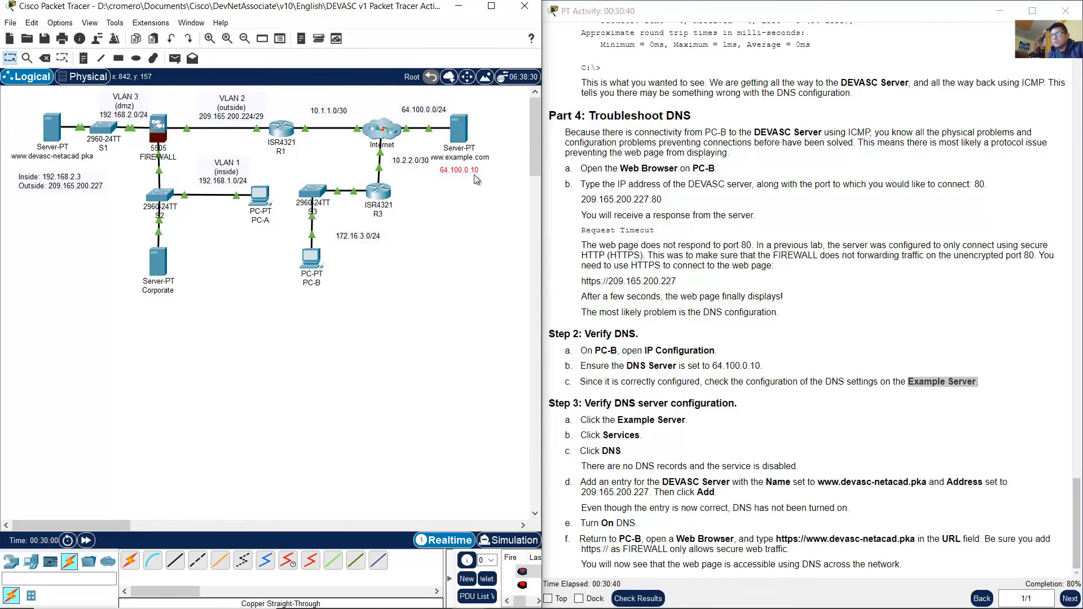
{"action": "left_click", "coordinate": [491, 113]}
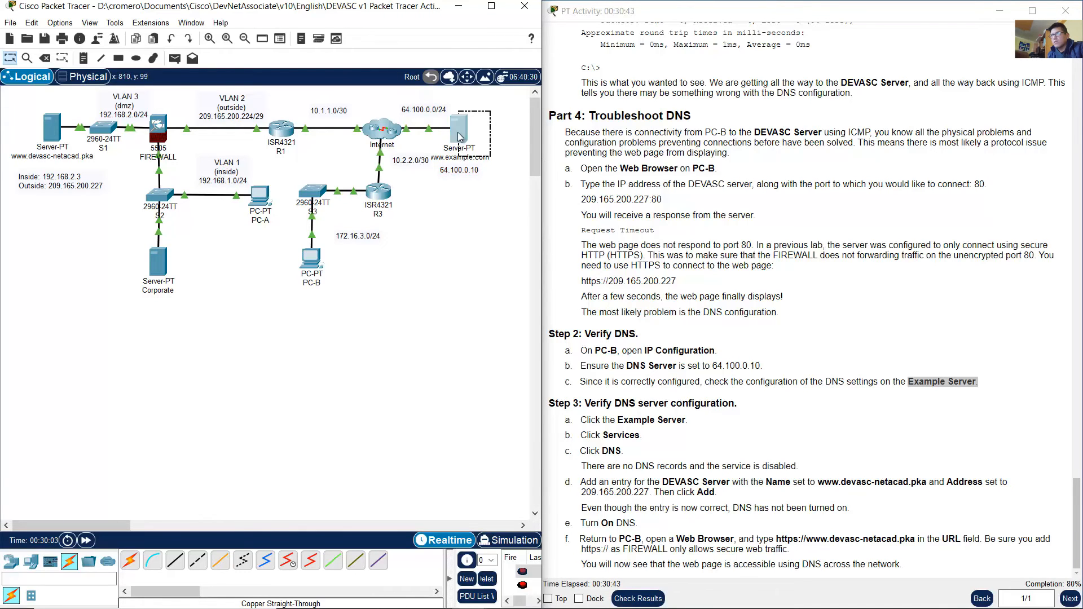
{"action": "left_click", "coordinate": [458, 128]}
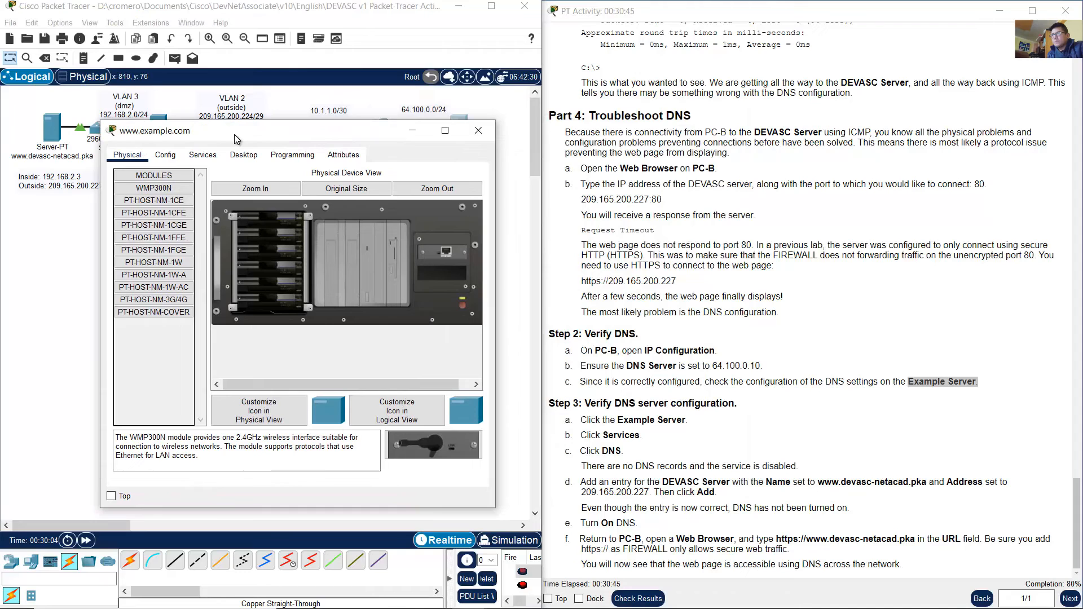
{"action": "left_click", "coordinate": [676, 376]}
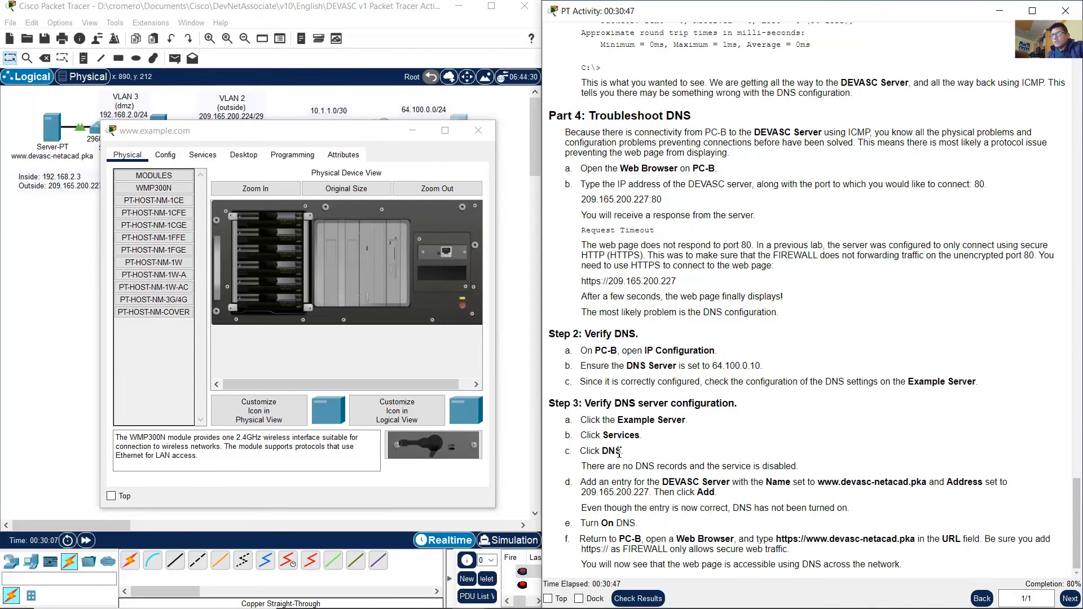
{"action": "left_click_drag", "start_coordinate": [624, 452], "coordinate": [609, 452]}
{"action": "left_click_drag", "start_coordinate": [101, 123], "coordinate": [40, 59]}
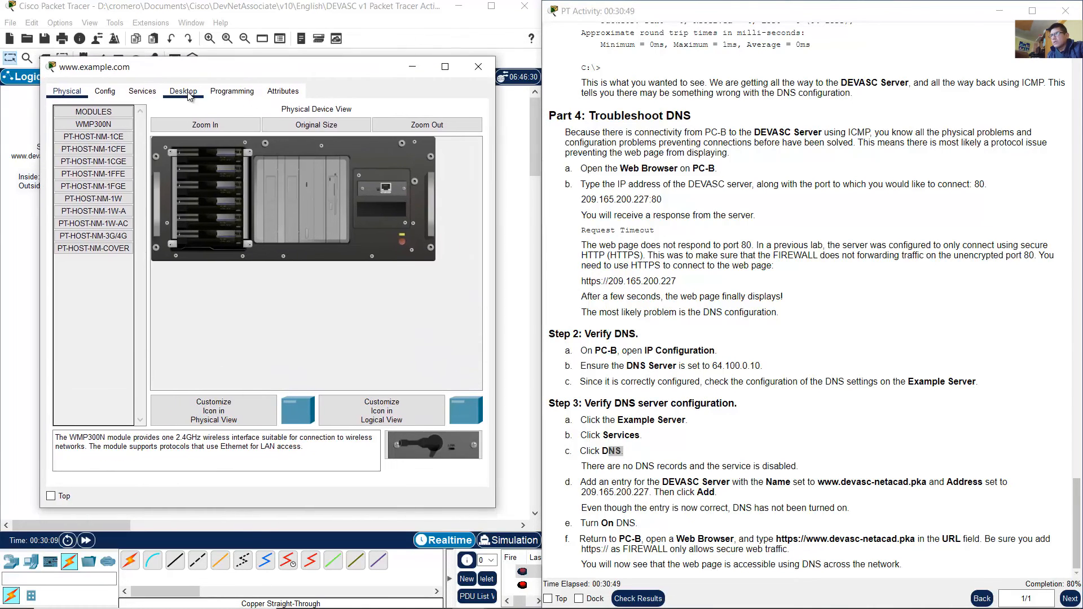
- Open the Example Server's DNS service settings and check its records and service state against the Step 3 note
{"action": "left_click", "coordinate": [143, 91]}
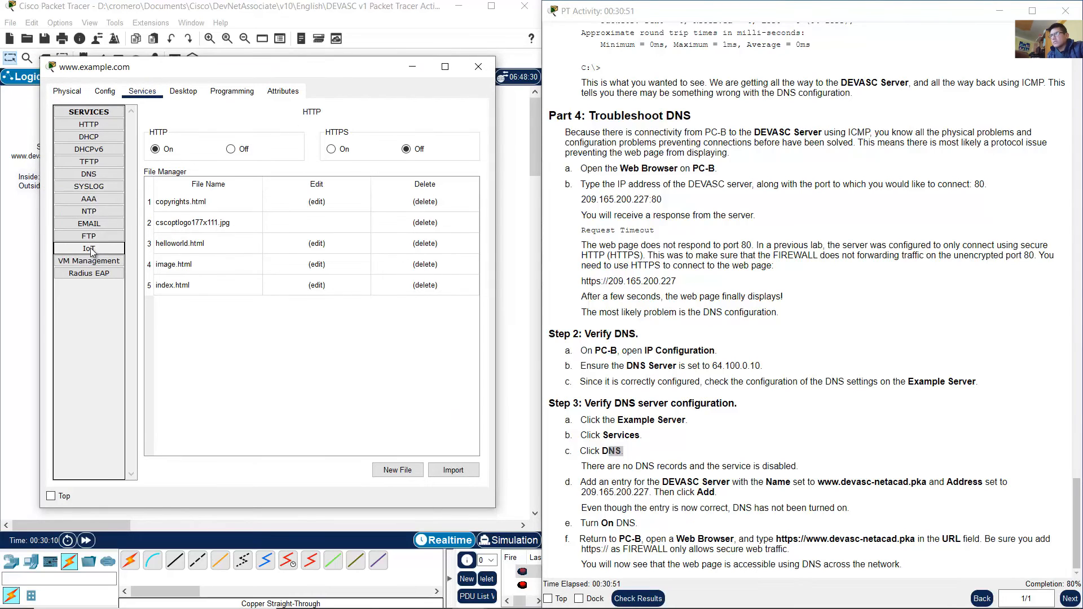
{"action": "left_click", "coordinate": [101, 174]}
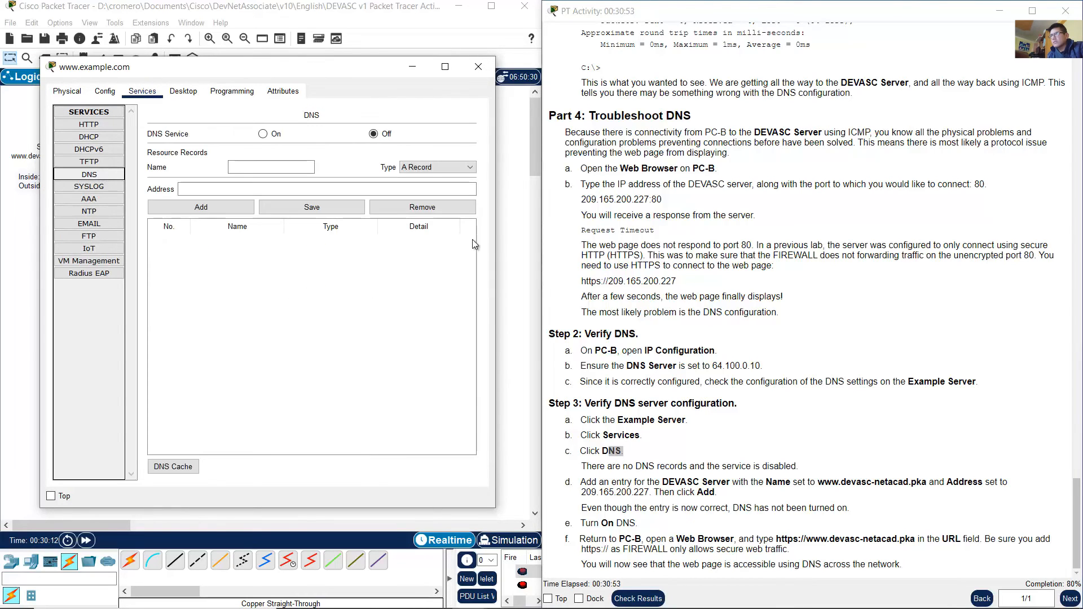
{"action": "left_click", "coordinate": [803, 408]}
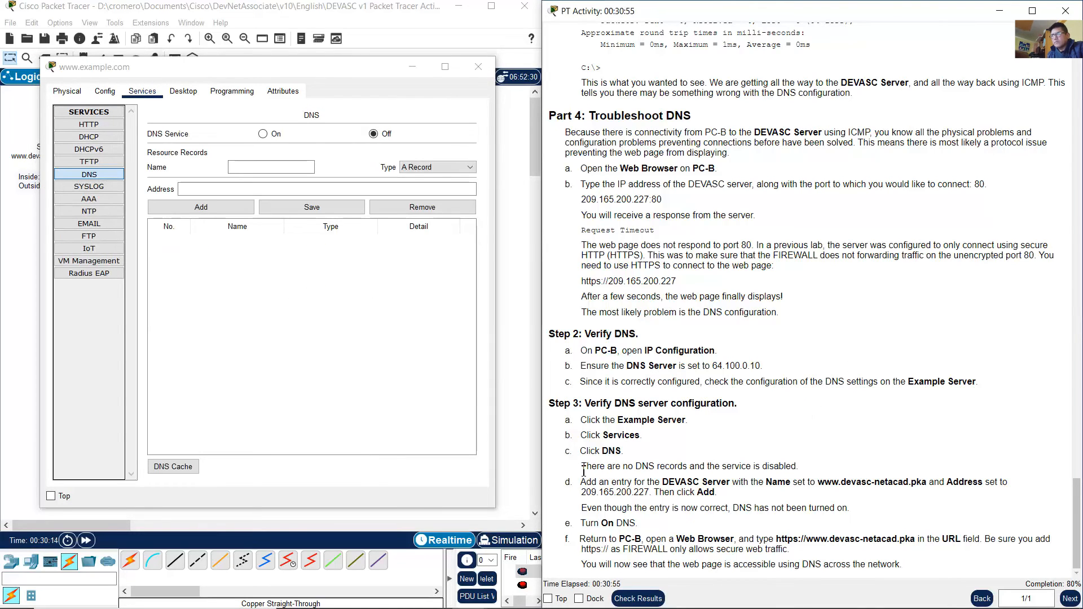
{"action": "left_click_drag", "start_coordinate": [584, 471], "coordinate": [811, 471]}
{"action": "left_click", "coordinate": [748, 471]}
{"action": "left_click", "coordinate": [813, 455]}
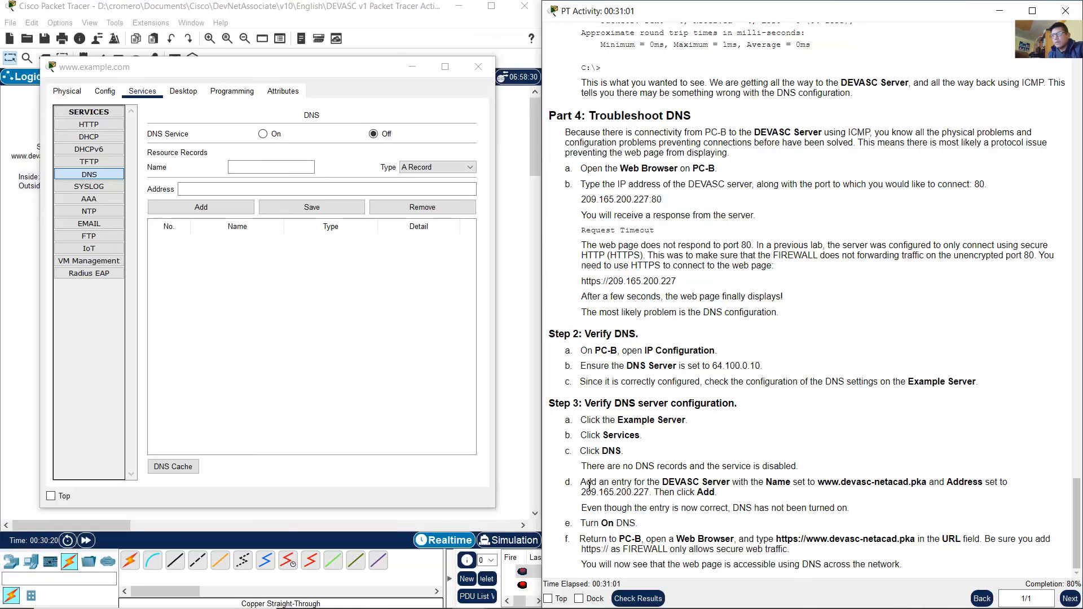
{"action": "left_click_drag", "start_coordinate": [582, 484], "coordinate": [921, 483]}
{"action": "key", "text": "ctrl+c"}
{"action": "left_click", "coordinate": [819, 484]}
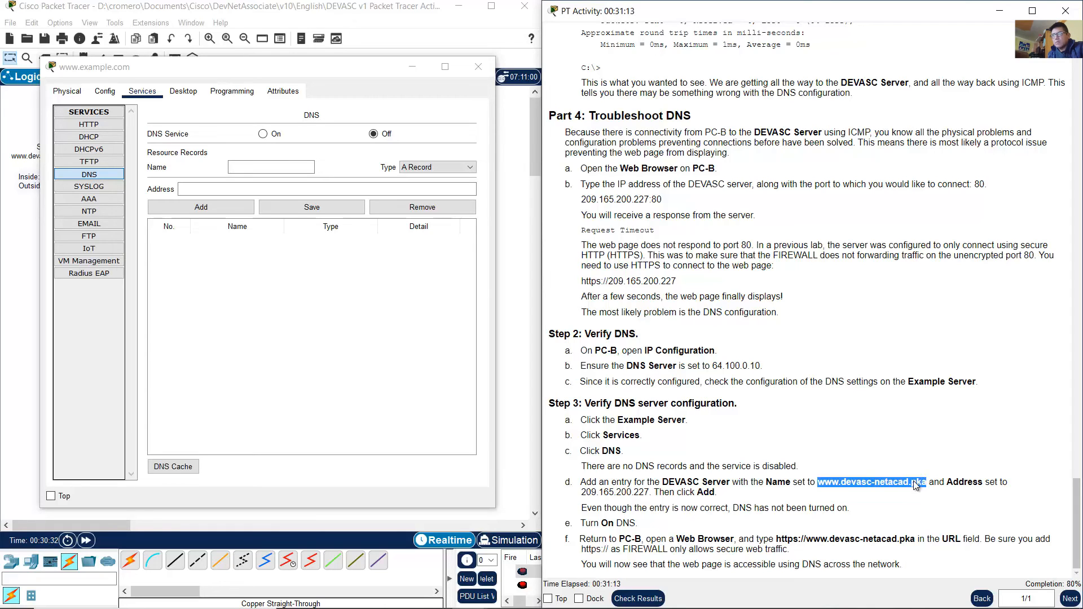
{"action": "right_click", "coordinate": [921, 483]}
{"action": "left_click", "coordinate": [933, 490]}
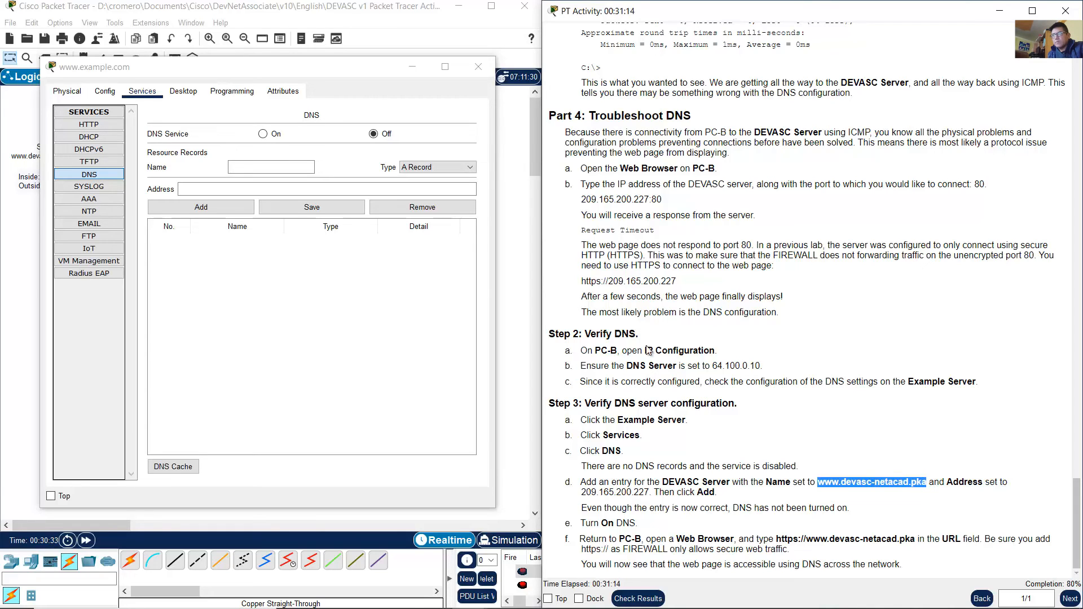
{"action": "right_click", "coordinate": [267, 171]}
{"action": "left_click", "coordinate": [299, 234]}
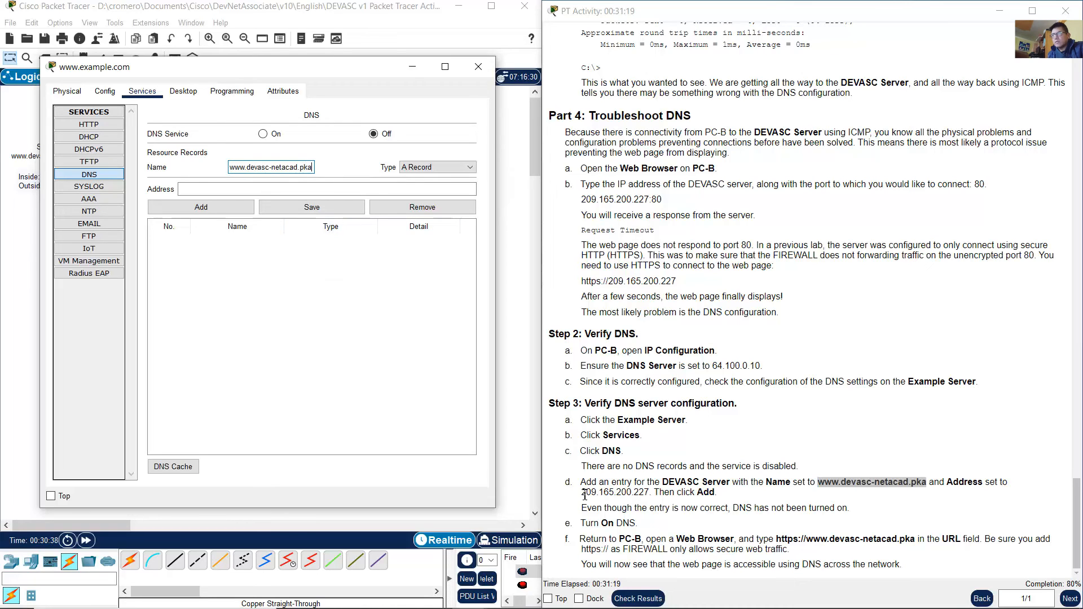
- Set the record's address to 209.165.200.227 from the instructions, keep the type A Record, and add the entry
{"action": "left_click_drag", "start_coordinate": [584, 496], "coordinate": [647, 494]}
{"action": "right_click", "coordinate": [640, 495]}
{"action": "left_click", "coordinate": [658, 500]}
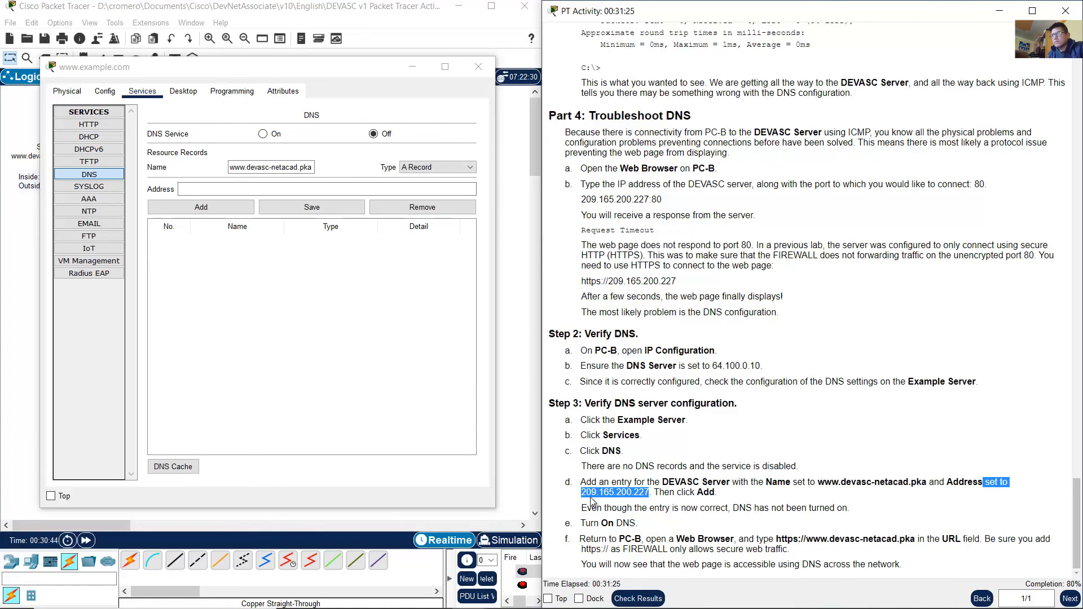
{"action": "left_click", "coordinate": [589, 492]}
{"action": "left_click_drag", "start_coordinate": [582, 493], "coordinate": [649, 494]}
{"action": "right_click", "coordinate": [642, 495]}
{"action": "left_click", "coordinate": [668, 501]}
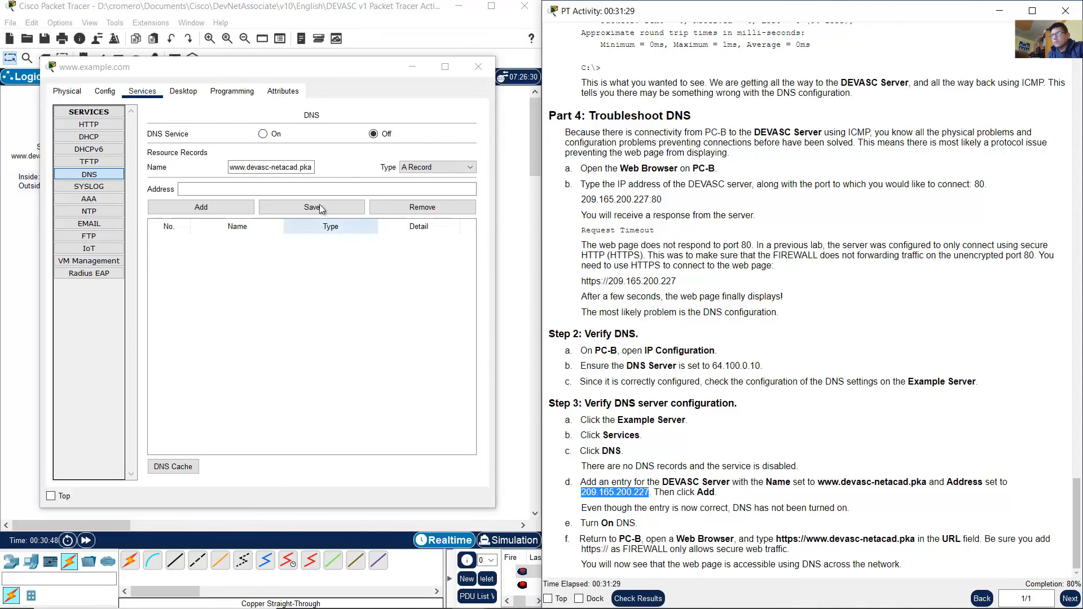
{"action": "right_click", "coordinate": [321, 191]}
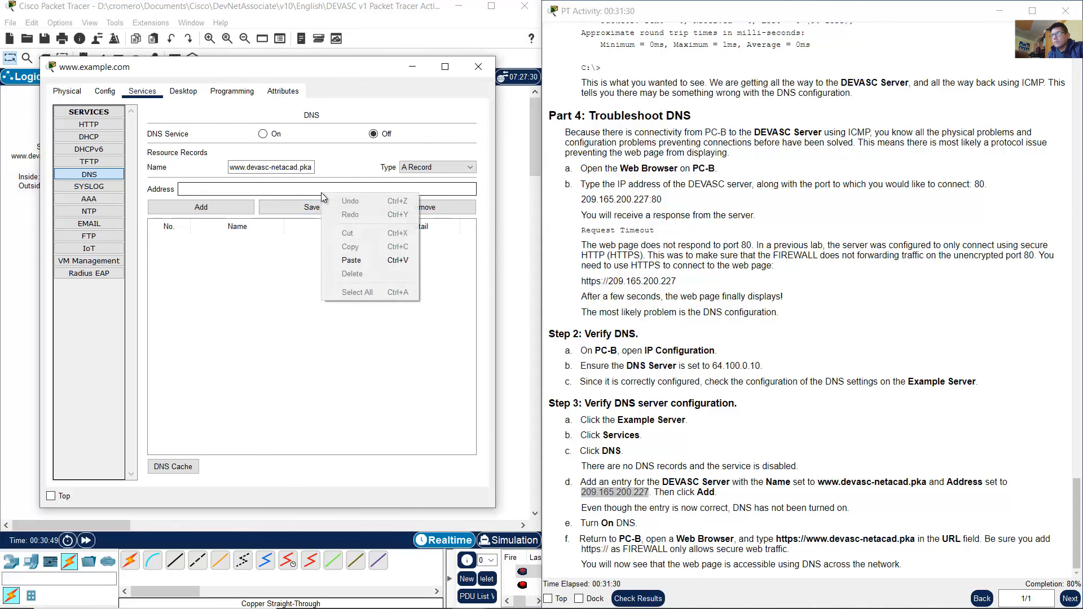
{"action": "left_click", "coordinate": [357, 260]}
{"action": "left_click", "coordinate": [437, 167]}
{"action": "left_click", "coordinate": [429, 176]}
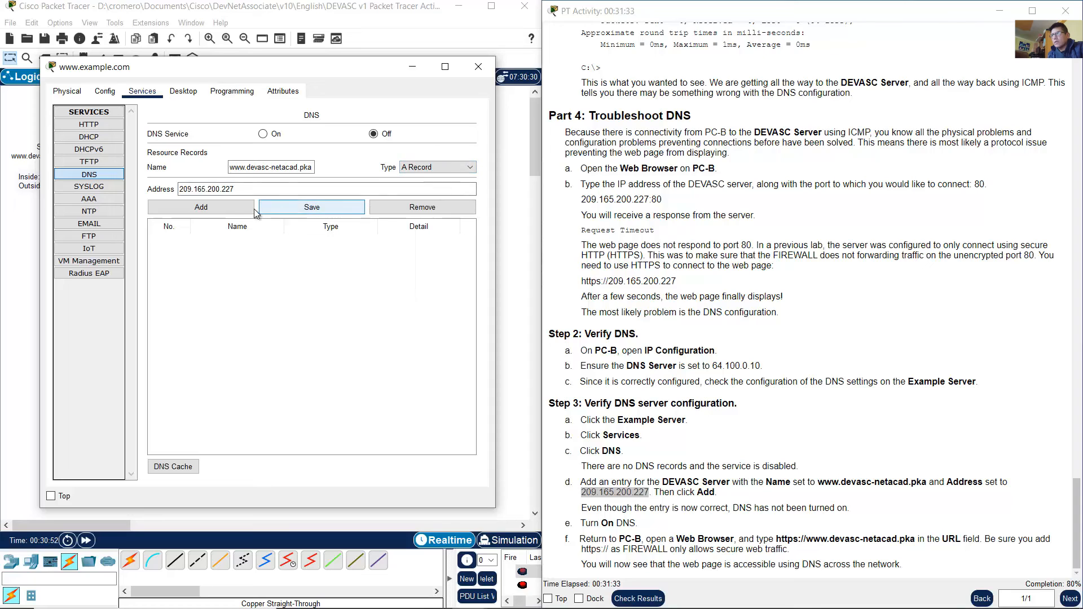
{"action": "left_click", "coordinate": [234, 210]}
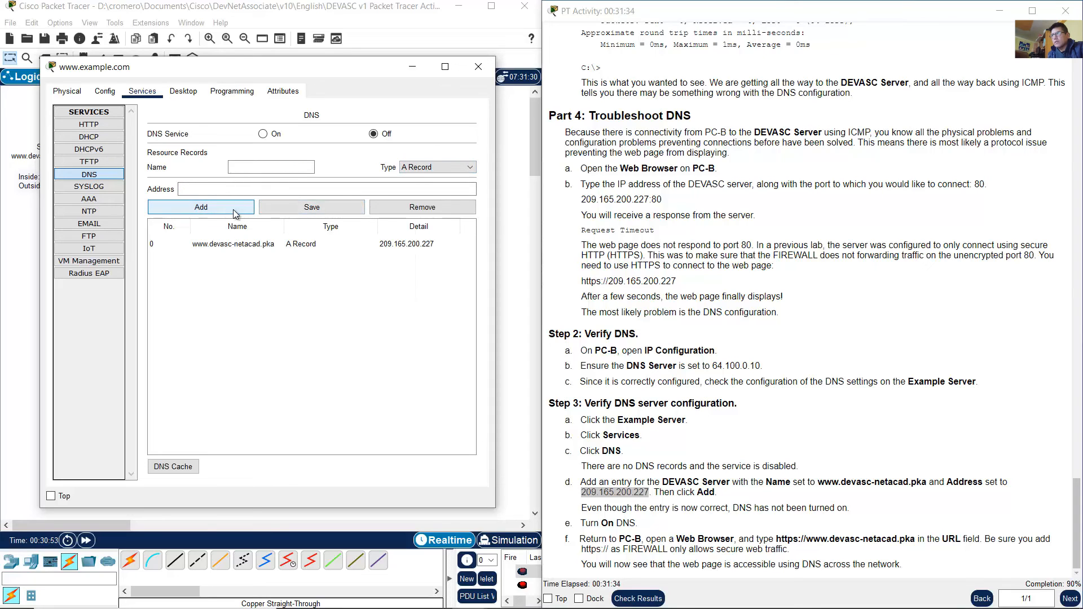
{"action": "left_click", "coordinate": [253, 252]}
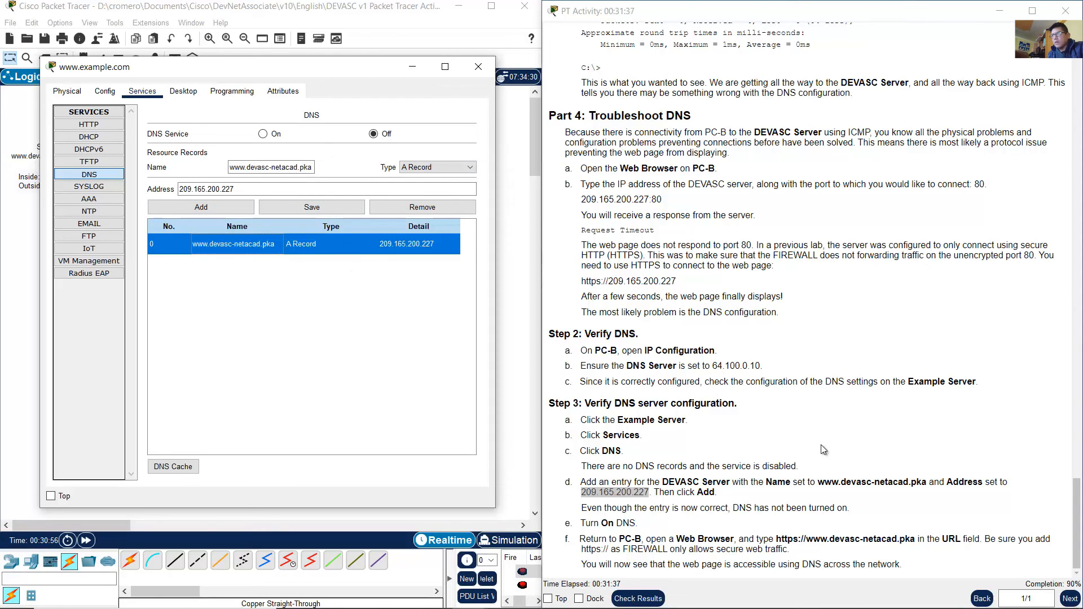
{"action": "left_click", "coordinate": [594, 510]}
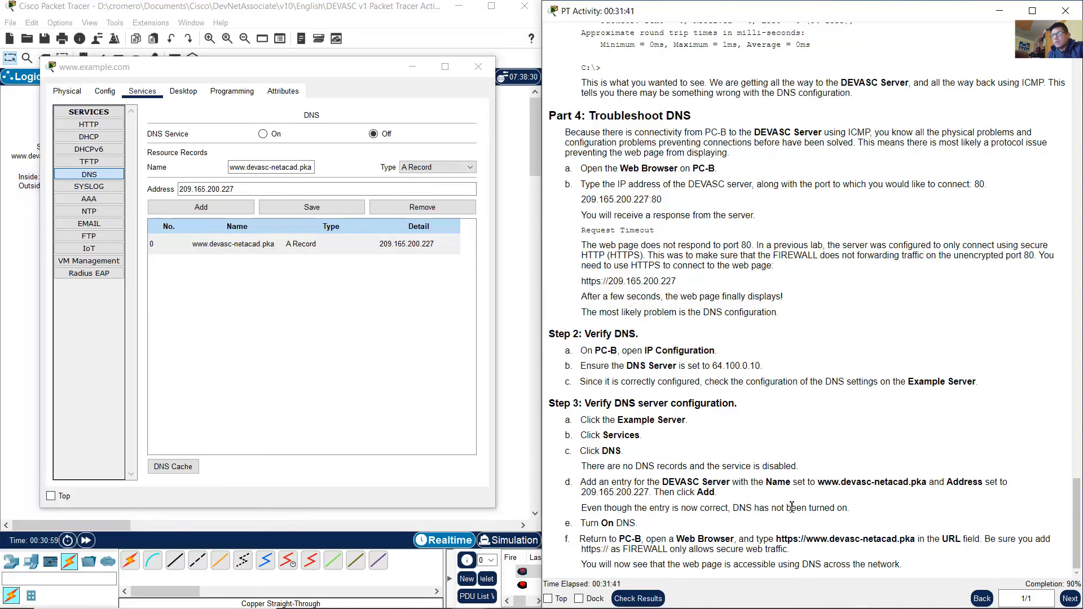
{"action": "left_click_drag", "start_coordinate": [599, 524], "coordinate": [666, 529]}
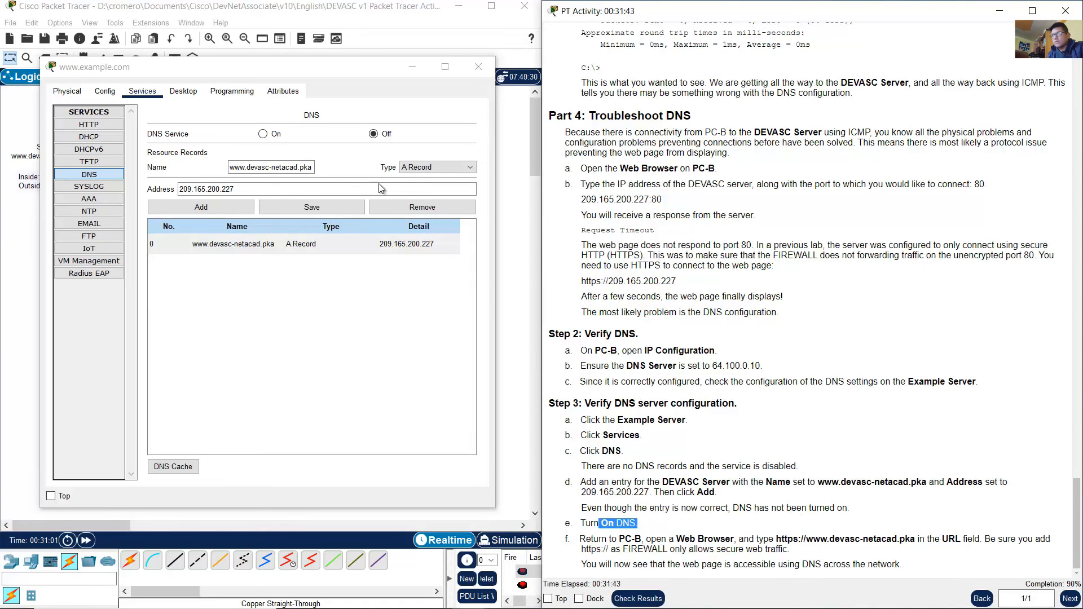
{"action": "left_click", "coordinate": [264, 134]}
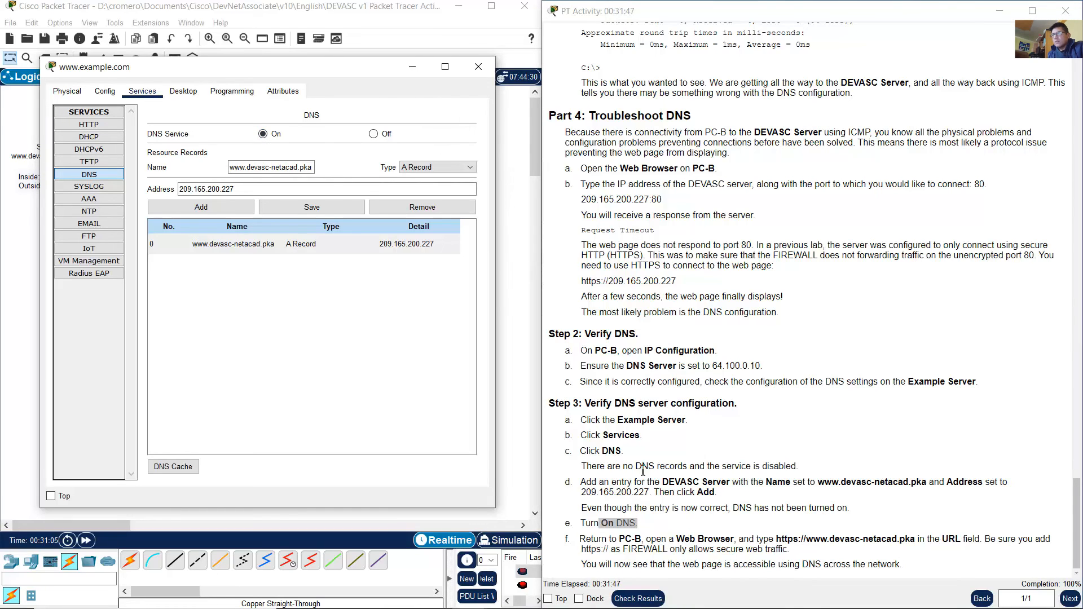
- Return to PC-B as instruction f requires, close its IP Configuration, and open the Web Browser
{"action": "left_click_drag", "start_coordinate": [592, 540], "coordinate": [689, 541]}
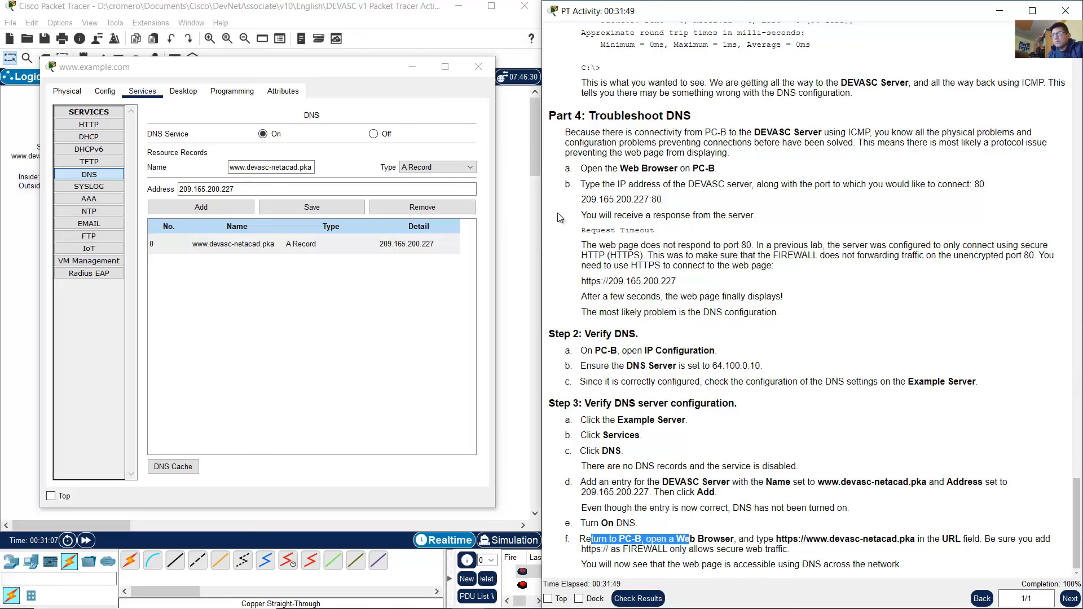
{"action": "left_click", "coordinate": [507, 162]}
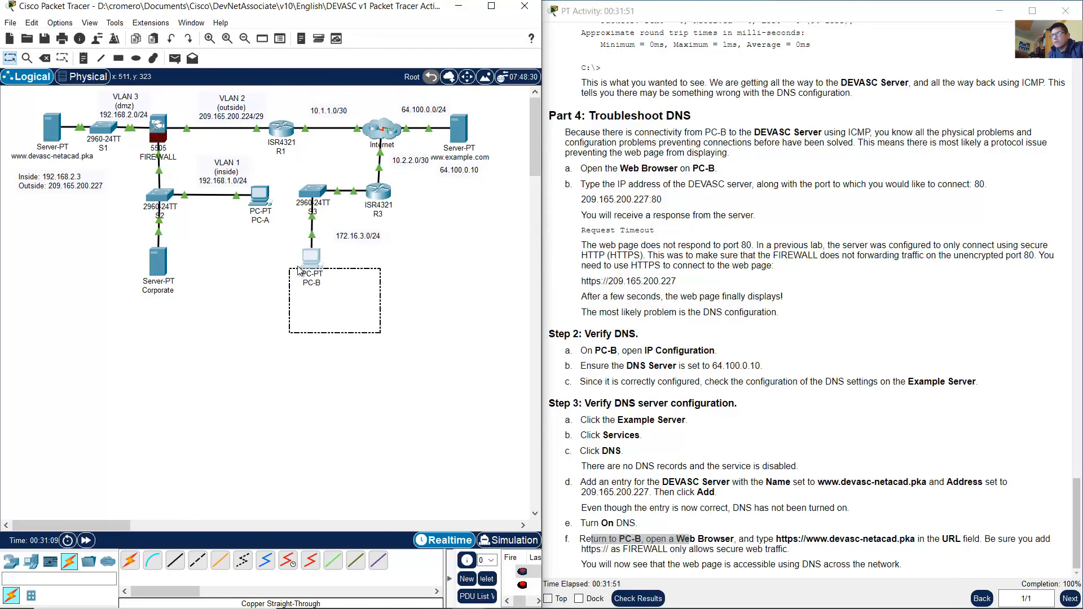
{"action": "left_click", "coordinate": [311, 259]}
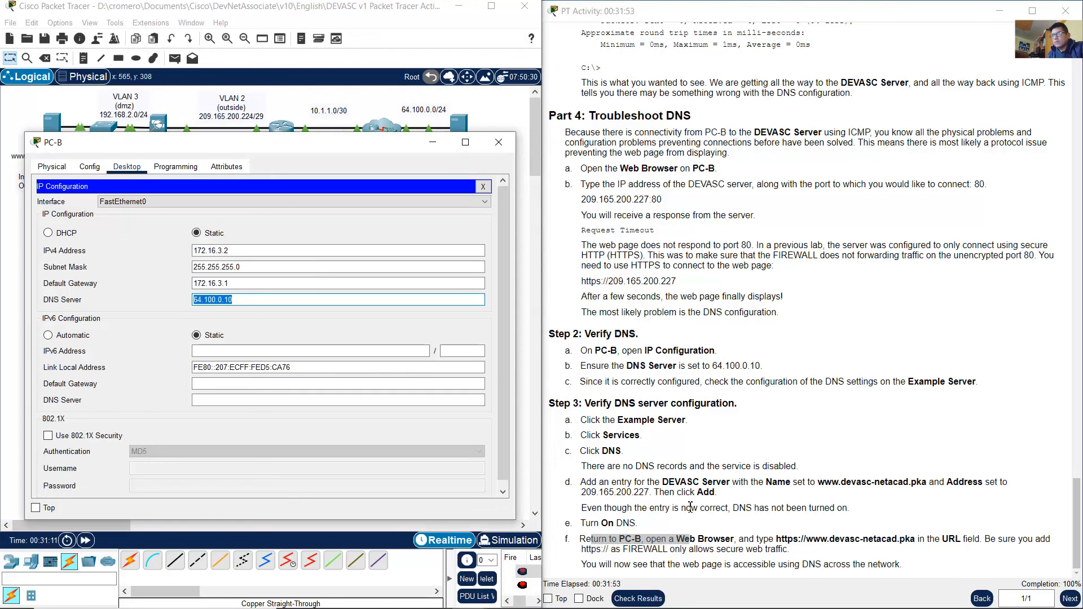
{"action": "left_click", "coordinate": [483, 187]}
{"action": "left_click", "coordinate": [443, 215]}
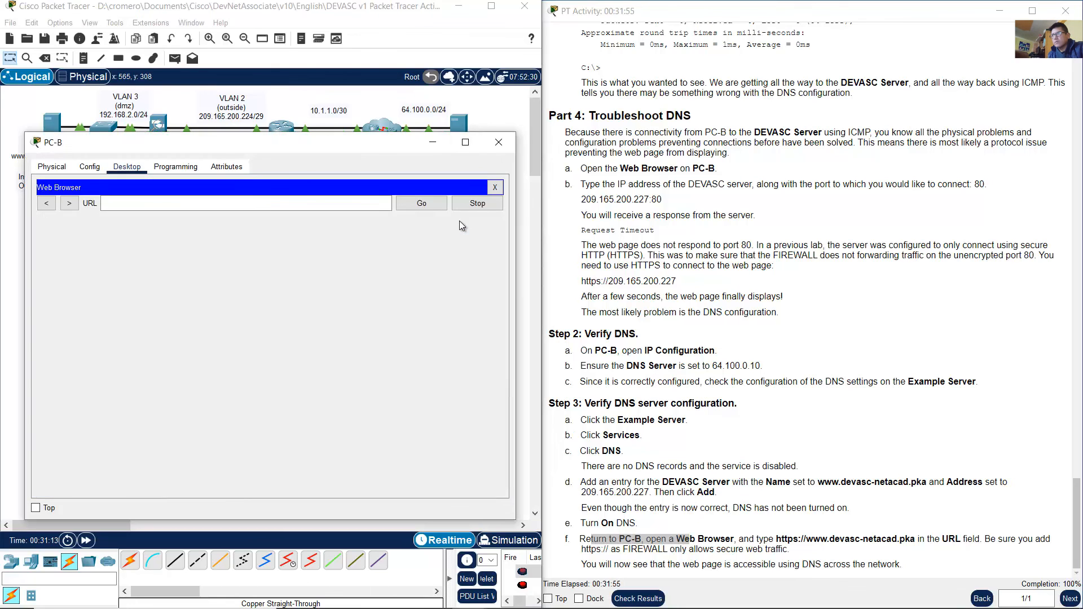
{"action": "left_click", "coordinate": [811, 536]}
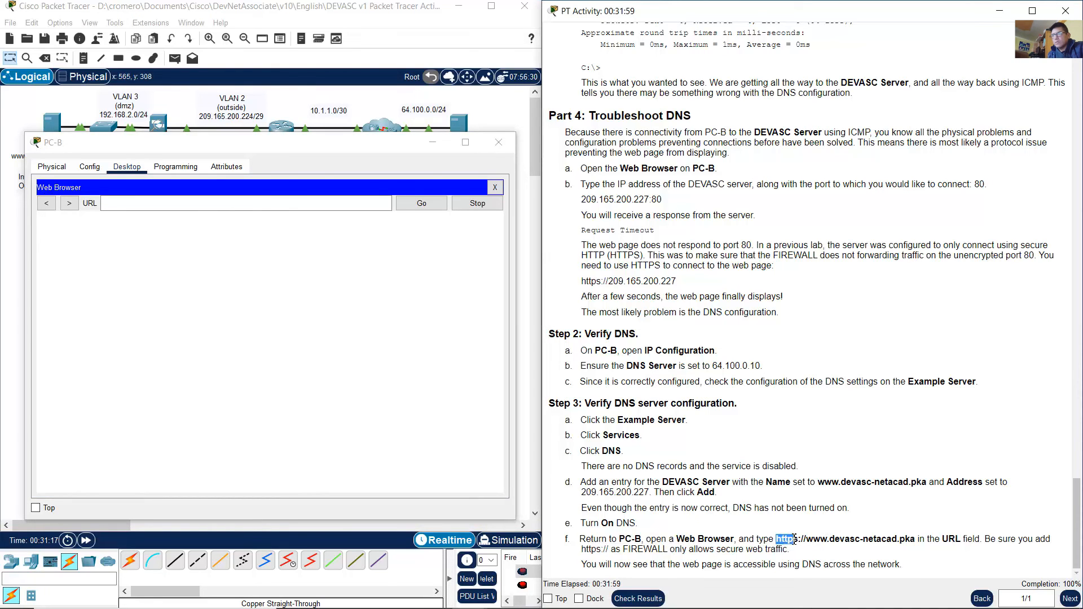
{"action": "left_click_drag", "start_coordinate": [796, 540], "coordinate": [916, 541]}
{"action": "right_click", "coordinate": [914, 542]}
{"action": "left_click", "coordinate": [945, 464]}
{"action": "left_click_drag", "start_coordinate": [915, 540], "coordinate": [785, 535]}
{"action": "right_click", "coordinate": [785, 540]}
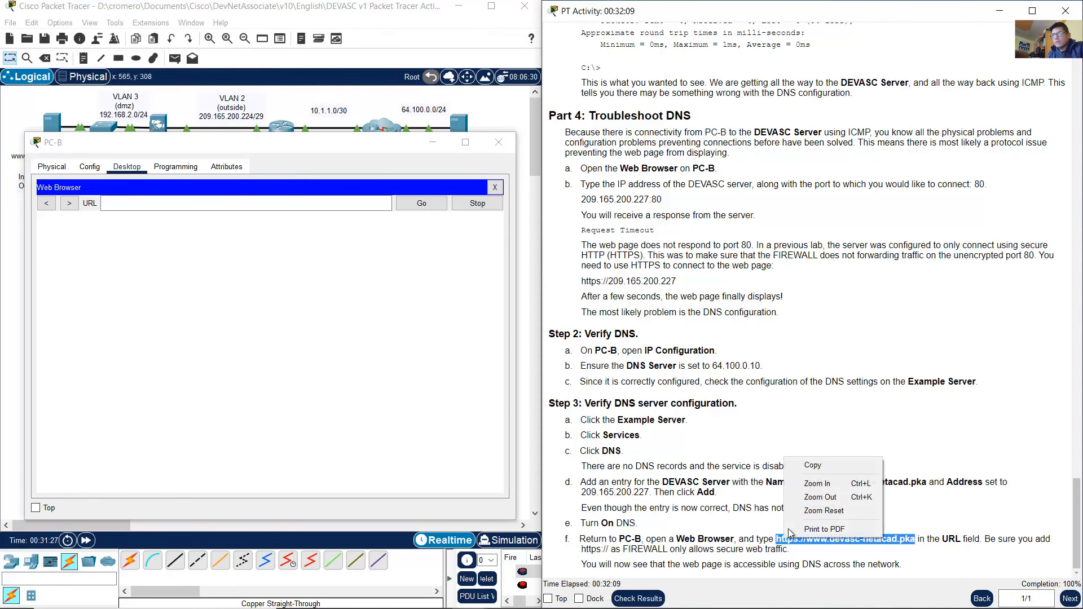
{"action": "left_click", "coordinate": [818, 466]}
{"action": "left_click", "coordinate": [285, 211]}
{"action": "right_click", "coordinate": [285, 211]}
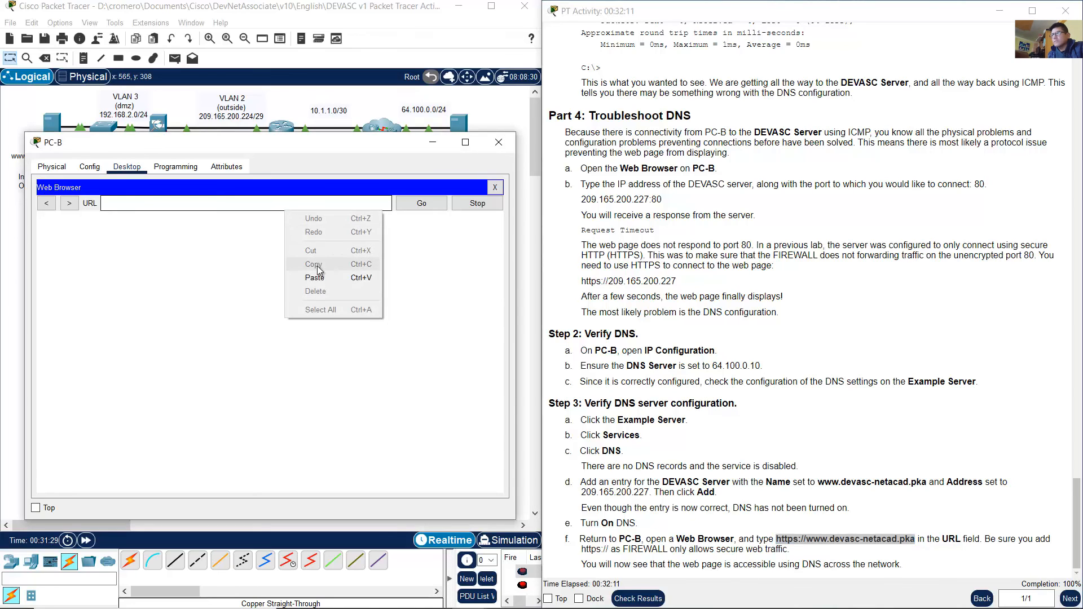
{"action": "left_click", "coordinate": [316, 268]}
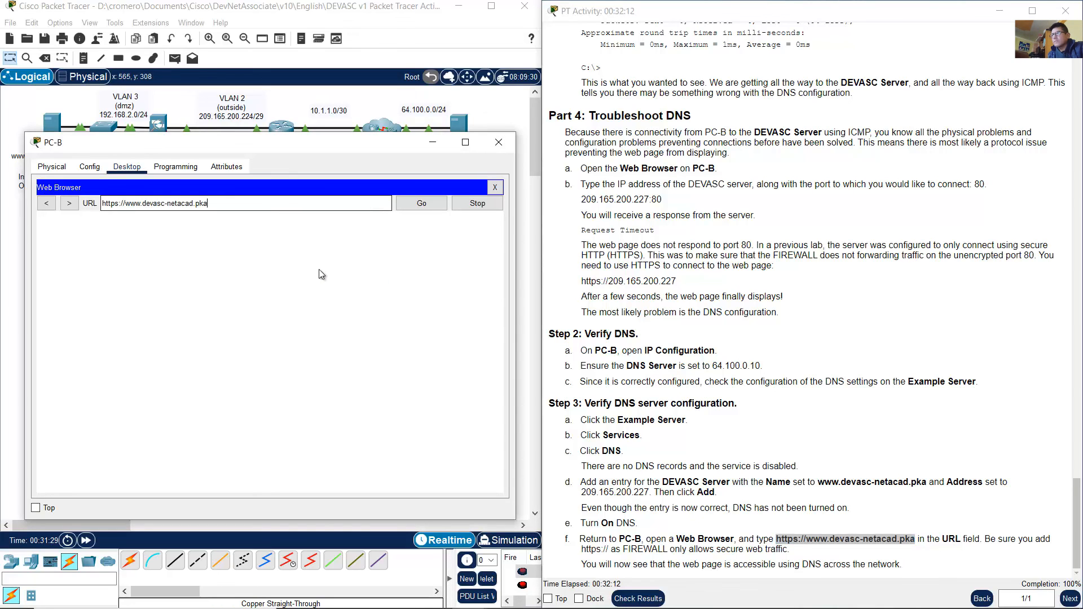
{"action": "left_click", "coordinate": [420, 204]}
{"action": "left_click_drag", "start_coordinate": [244, 223], "coordinate": [260, 257]}
{"action": "left_click", "coordinate": [869, 435]}
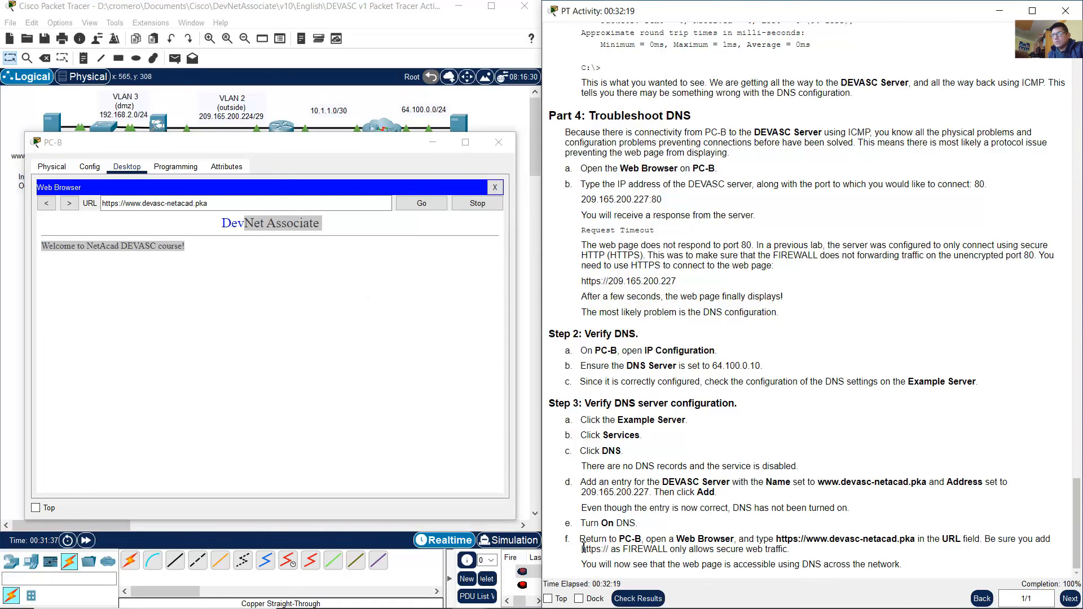
{"action": "left_click_drag", "start_coordinate": [586, 550], "coordinate": [605, 552]}
{"action": "left_click", "coordinate": [605, 551]}
{"action": "double_click", "coordinate": [597, 552]}
{"action": "left_click", "coordinate": [645, 552]}
{"action": "left_click_drag", "start_coordinate": [587, 566], "coordinate": [908, 568]}
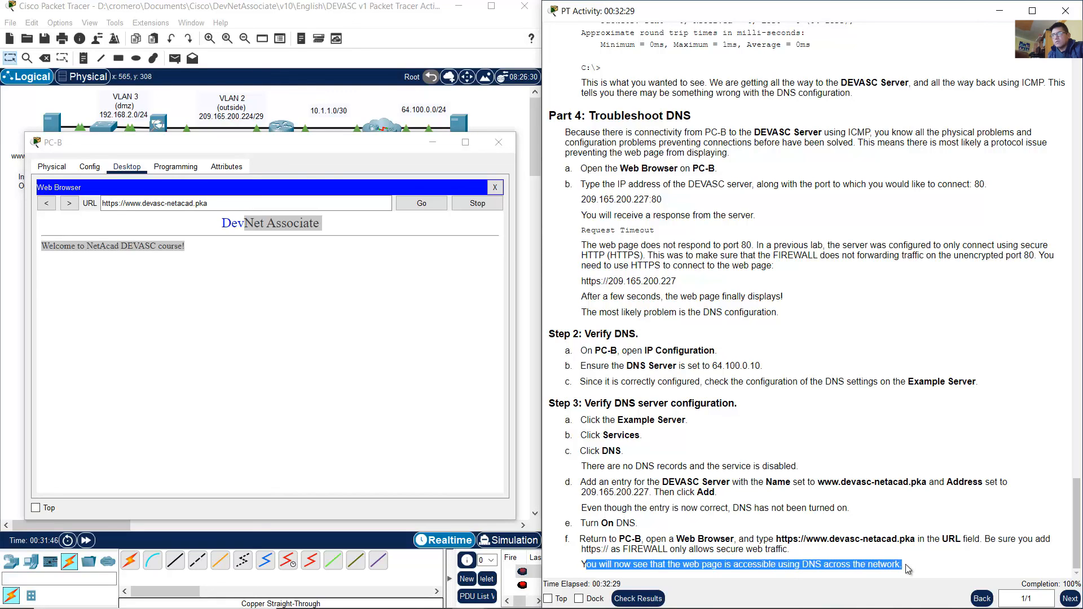
{"action": "left_click", "coordinate": [942, 569]}
{"action": "left_click", "coordinate": [374, 251]}
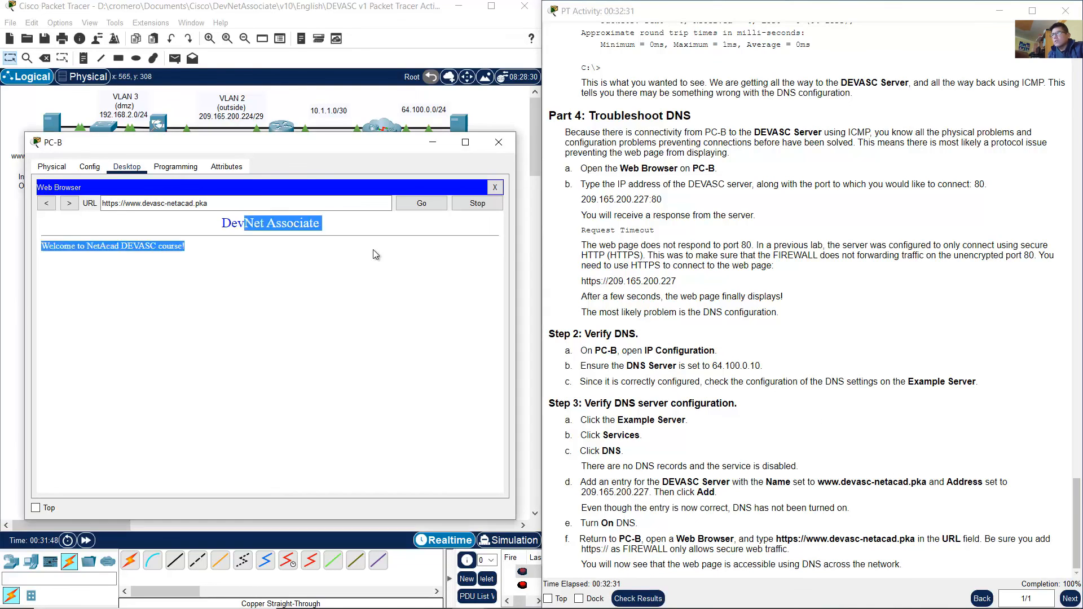